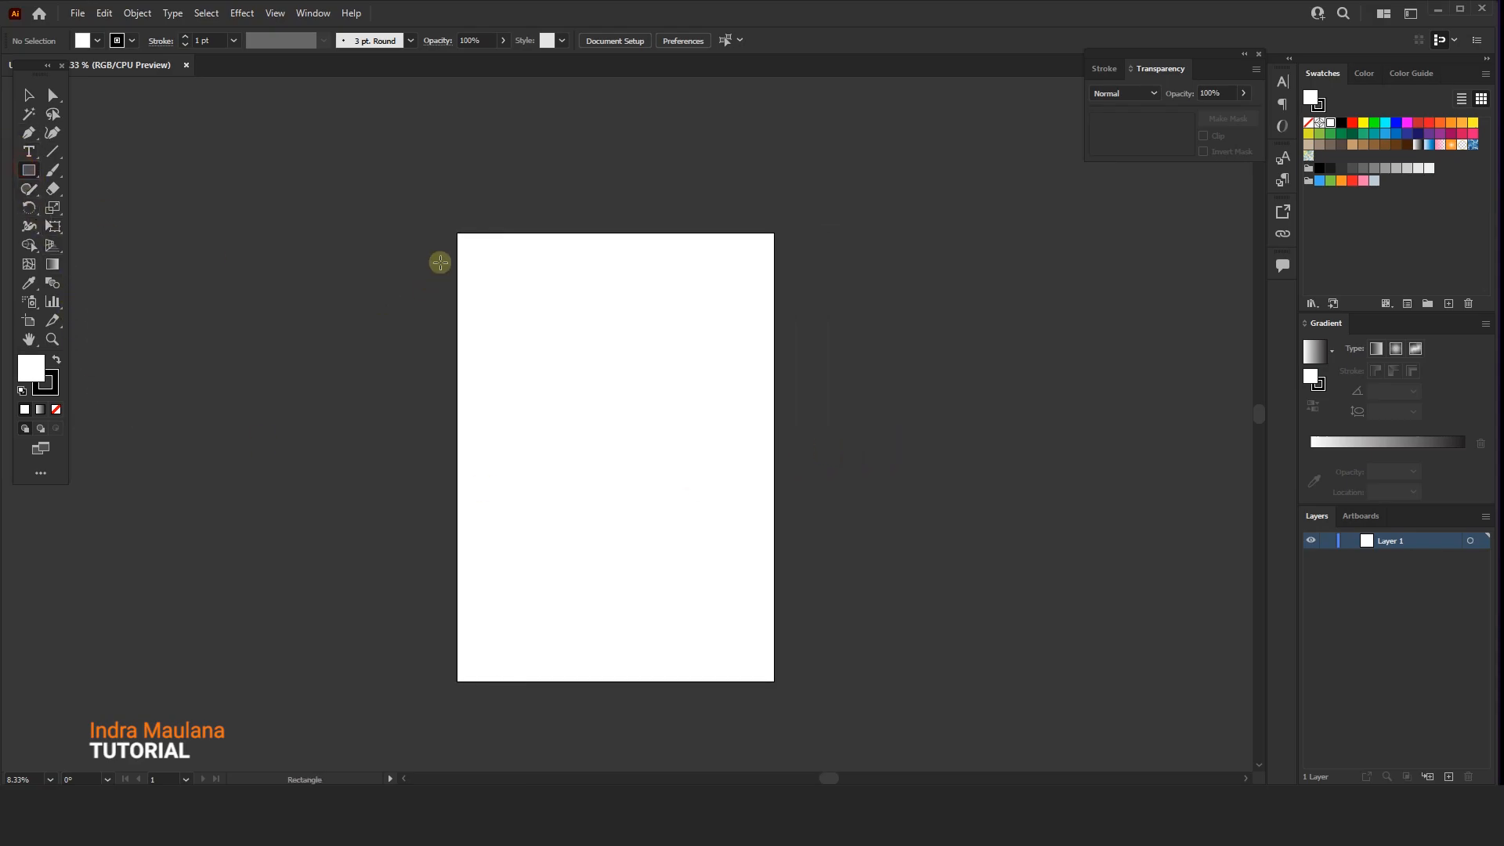
- Draw a 2480 × 3508 px rectangle covering the whole artboard and remove its stroke
drag(456, 232, 774, 682)
click(29, 93)
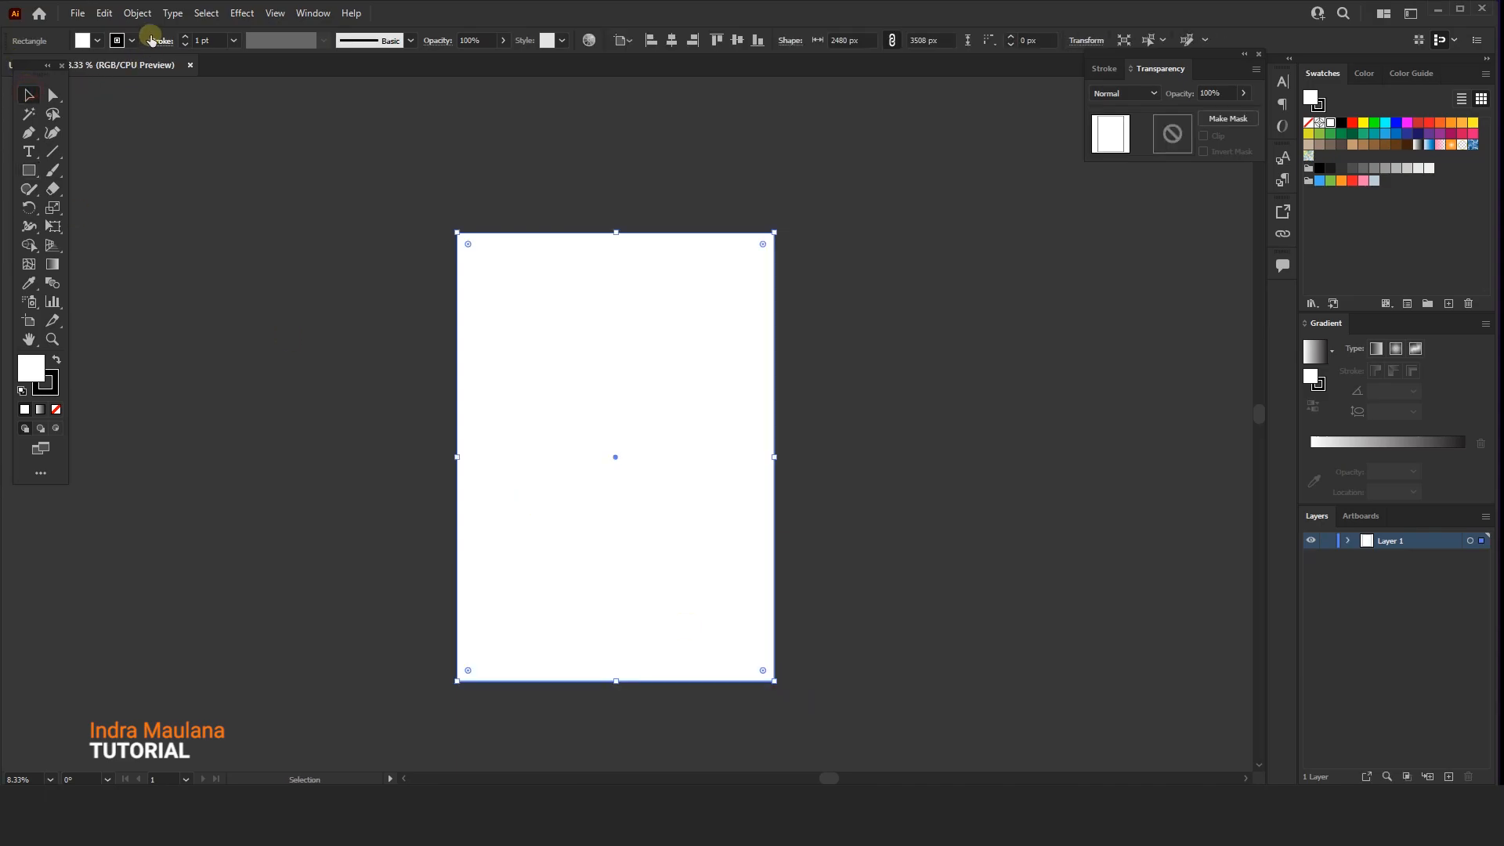
click(133, 39)
click(7, 68)
click(178, 213)
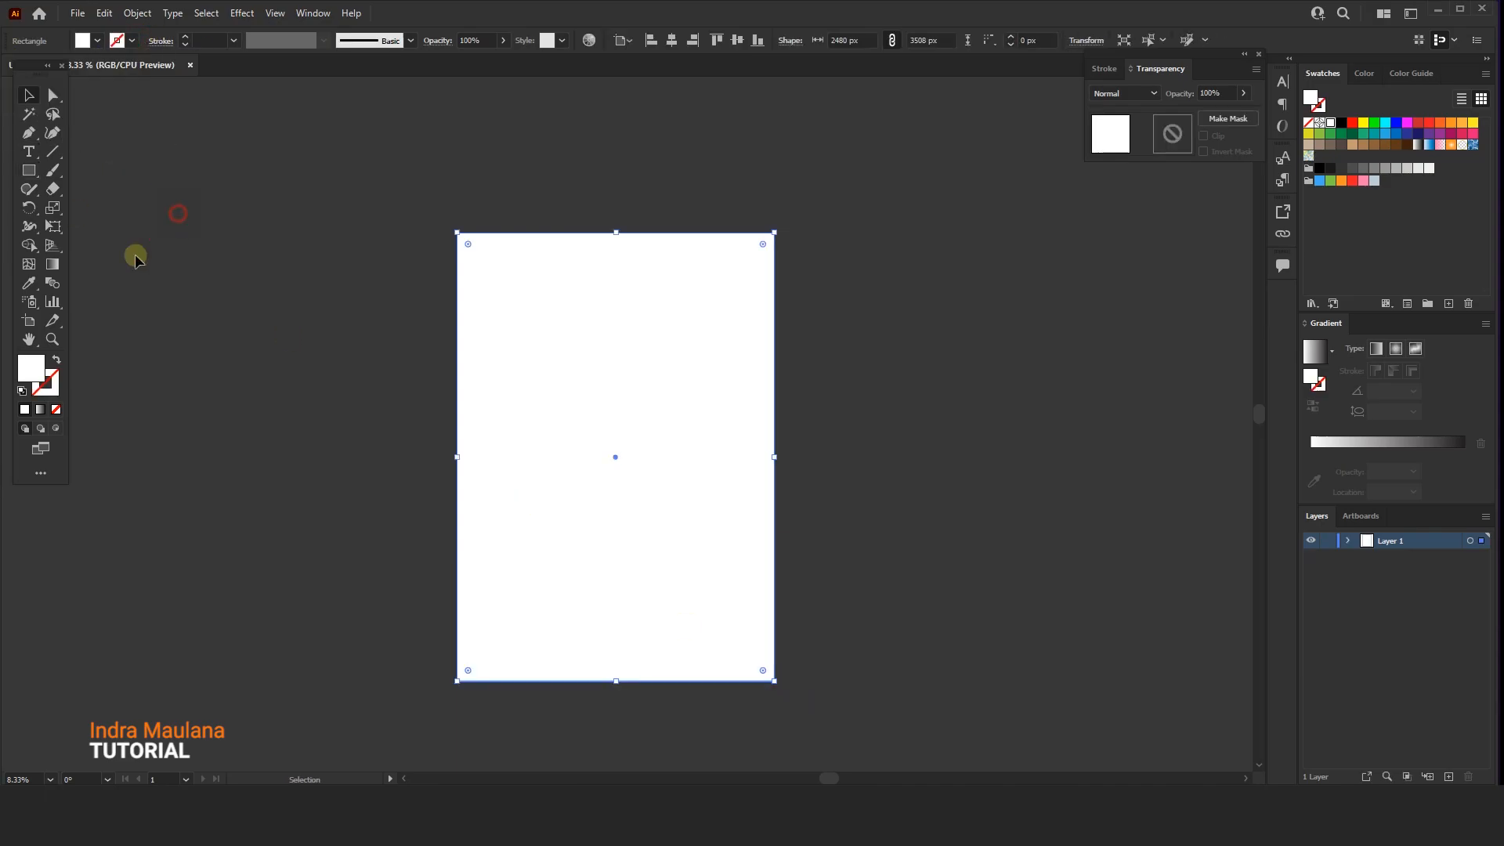
- Apply a linear gradient fill to the rectangle and set its starting colour stop to a dark grey
click(1367, 456)
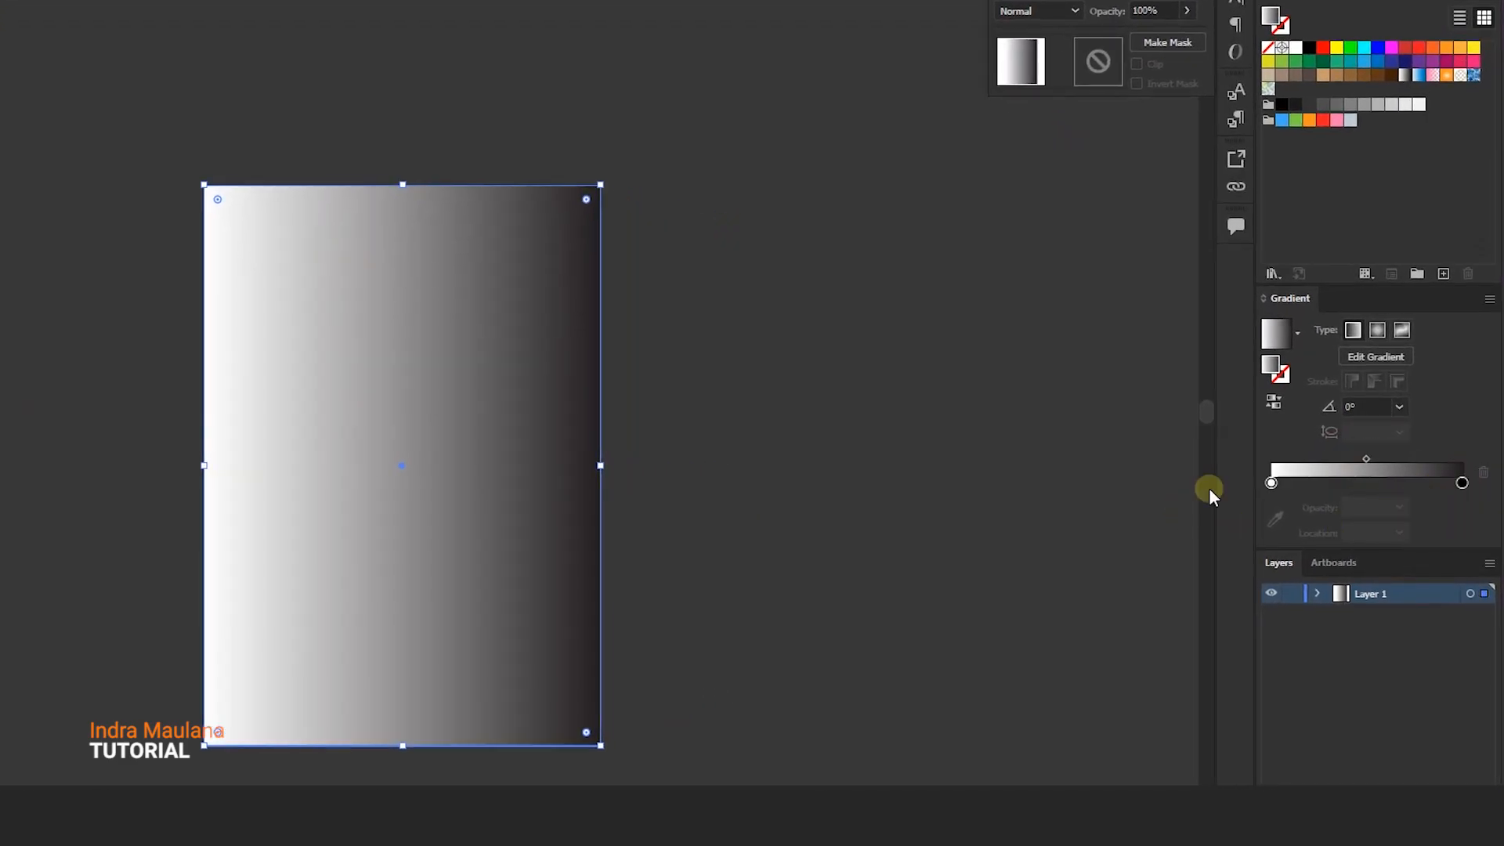
double_click(1271, 483)
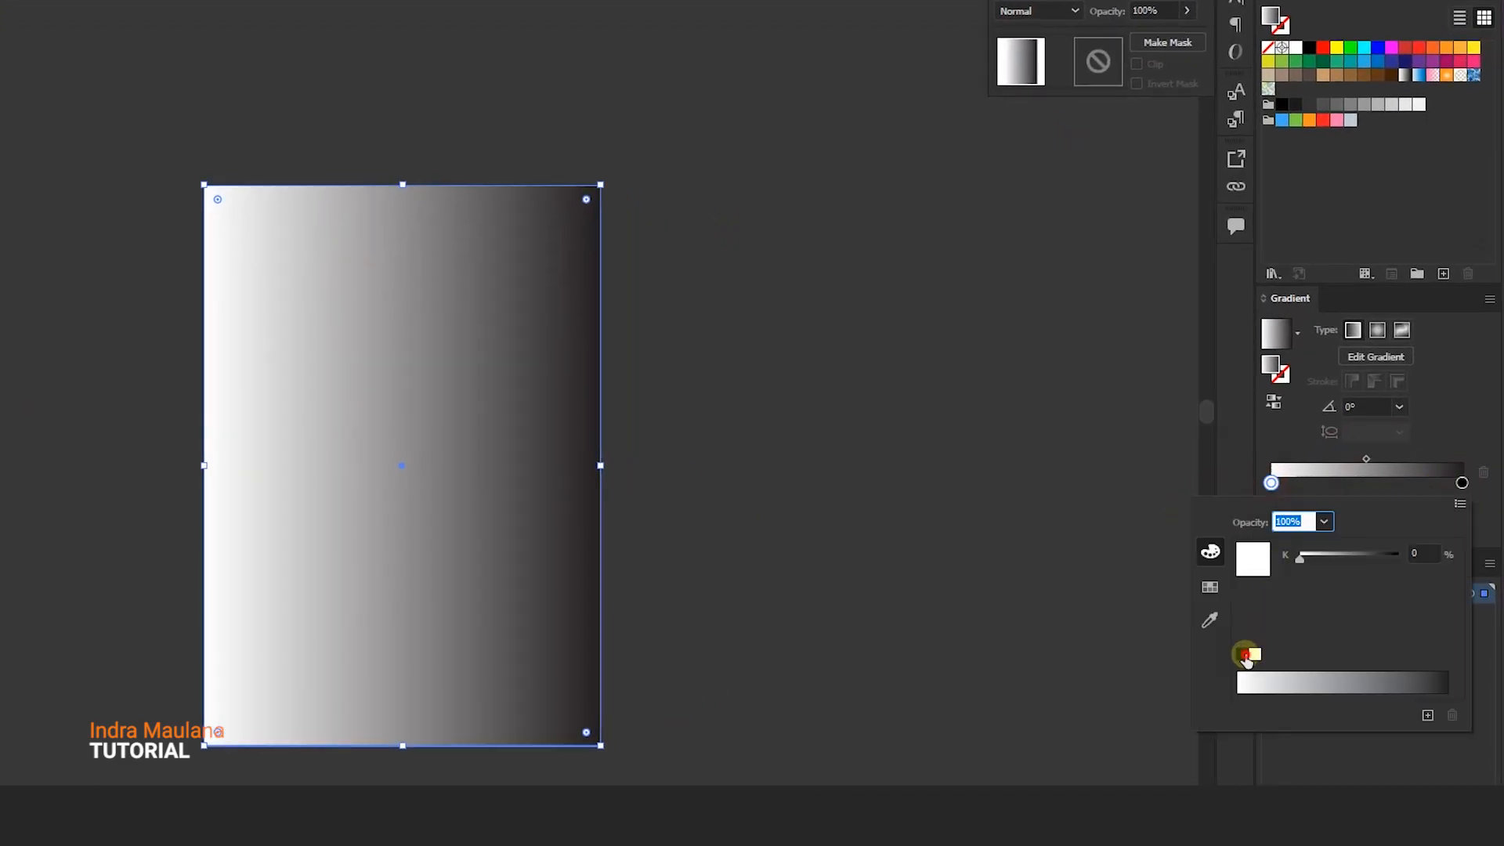
click(1244, 655)
drag(1395, 562, 1392, 558)
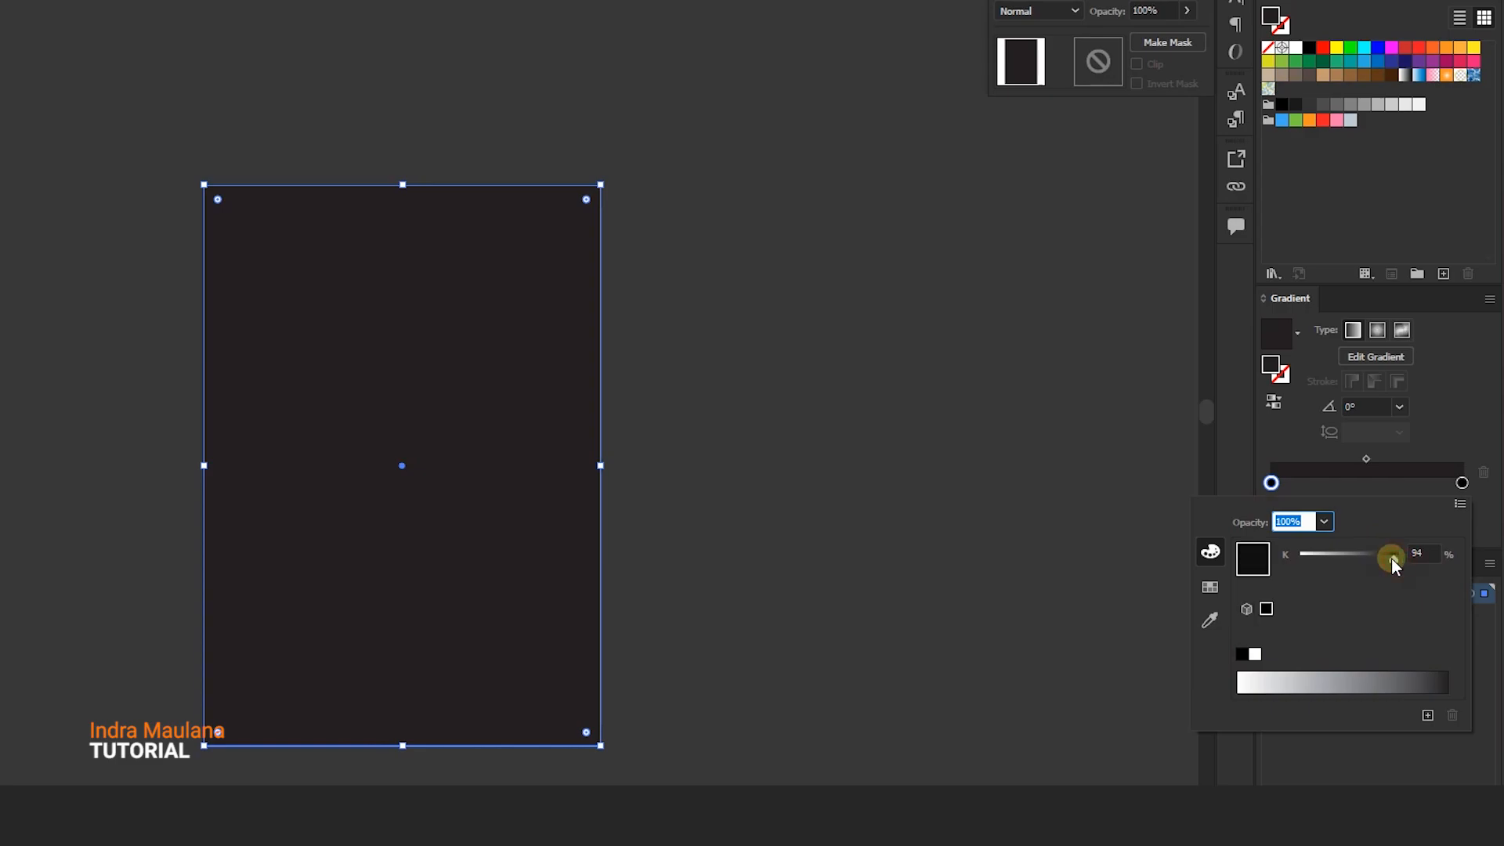
click(1455, 482)
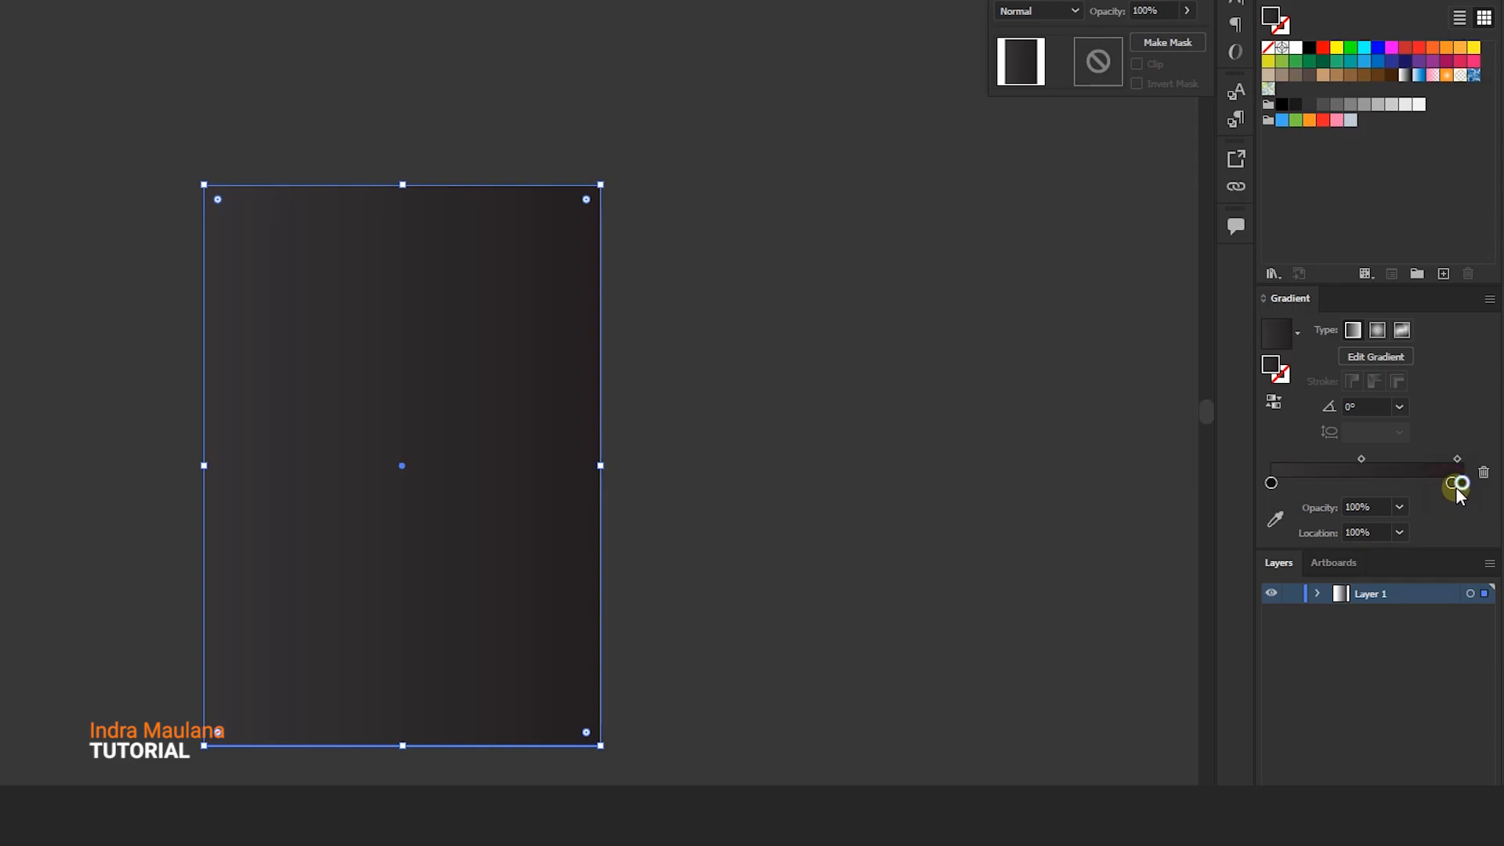
double_click(1455, 483)
click(1455, 486)
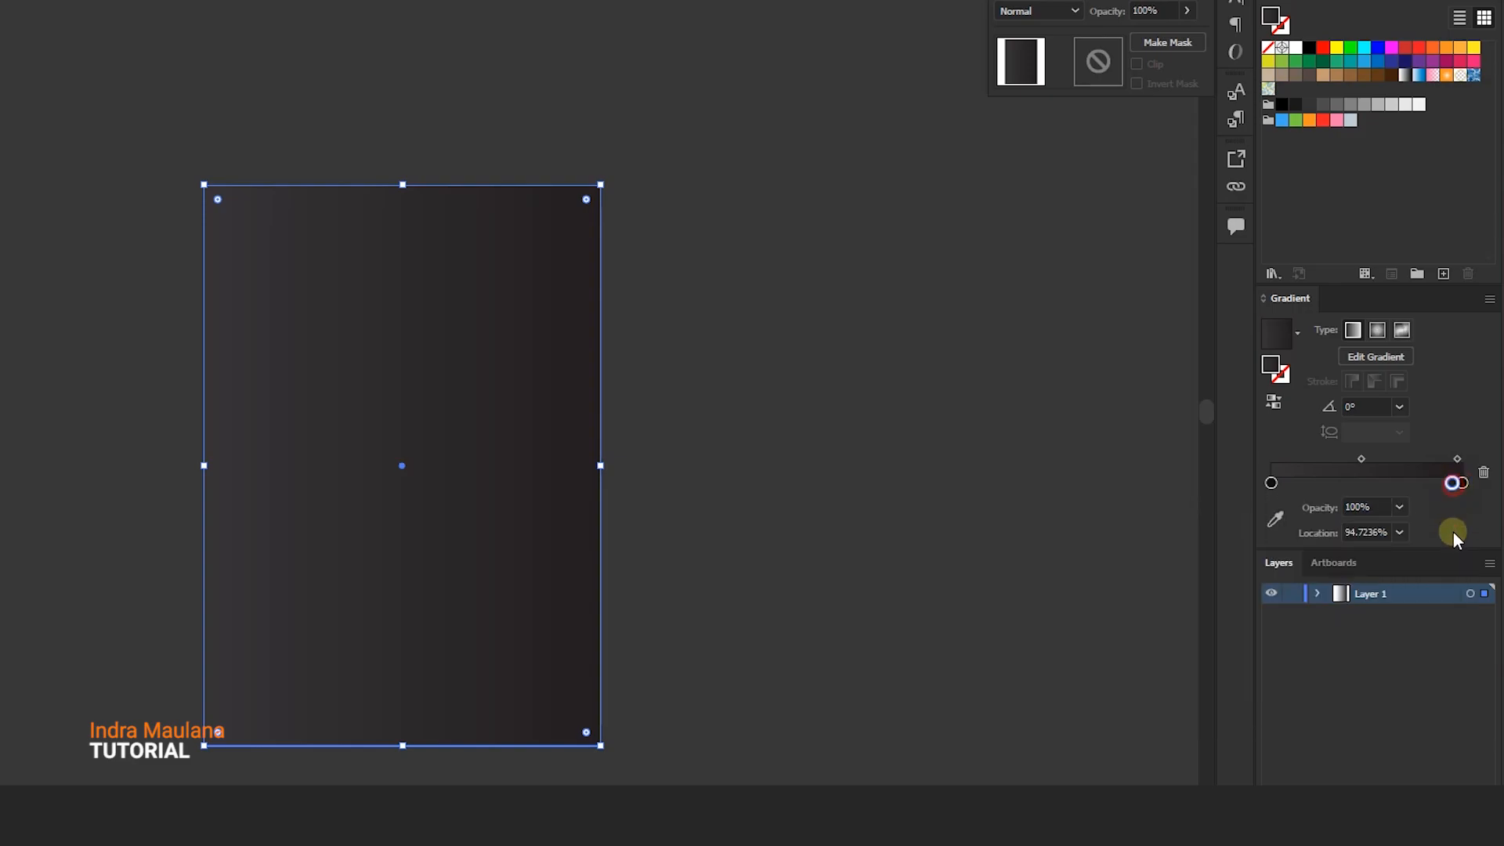
click(1484, 473)
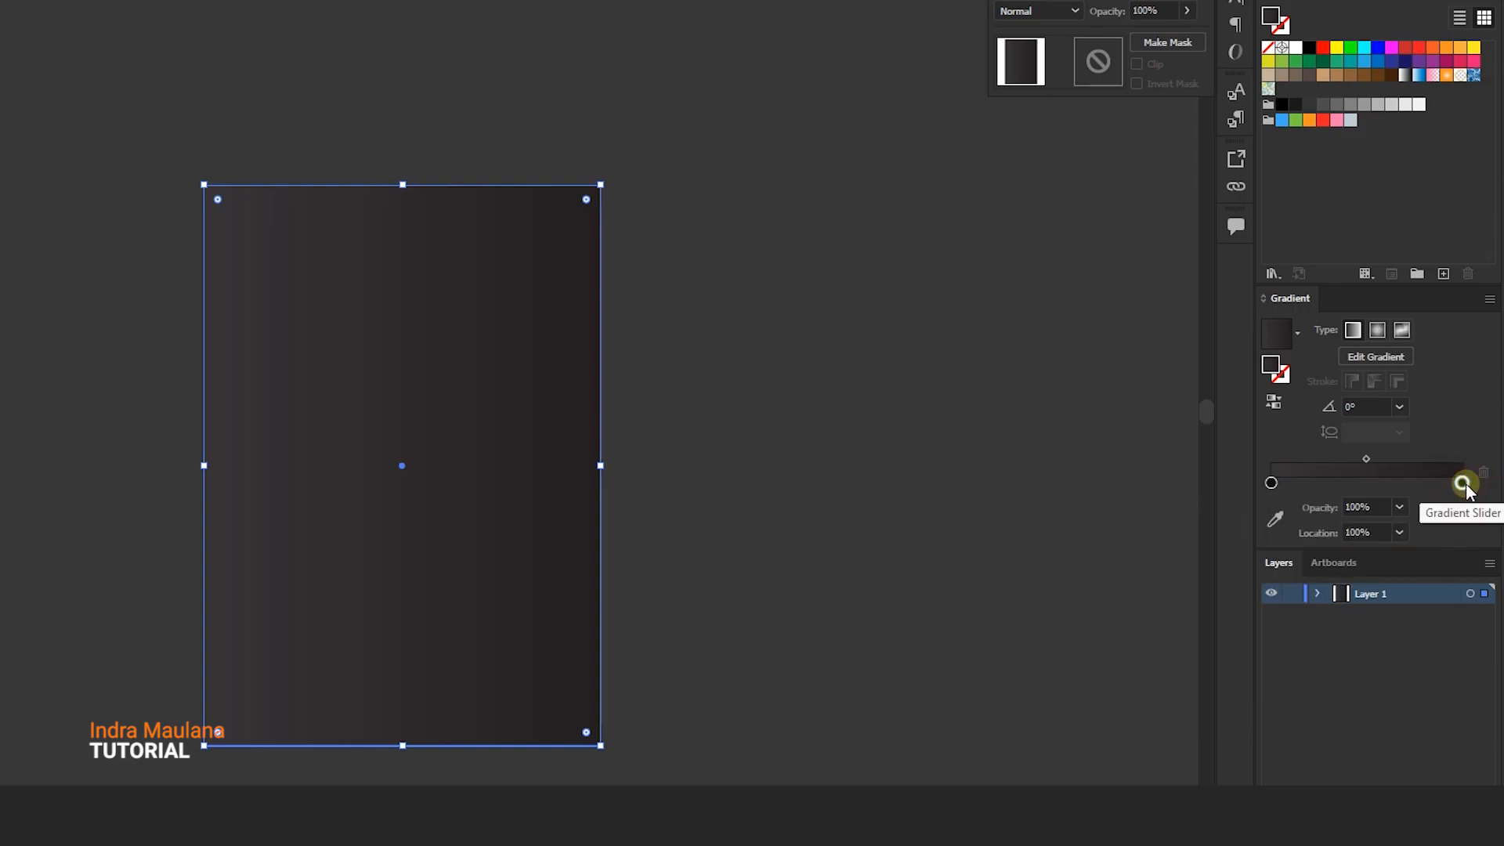
- Switch the rectangle's end gradient stop to RGB black, 000000
double_click(1462, 484)
click(1460, 503)
click(1415, 533)
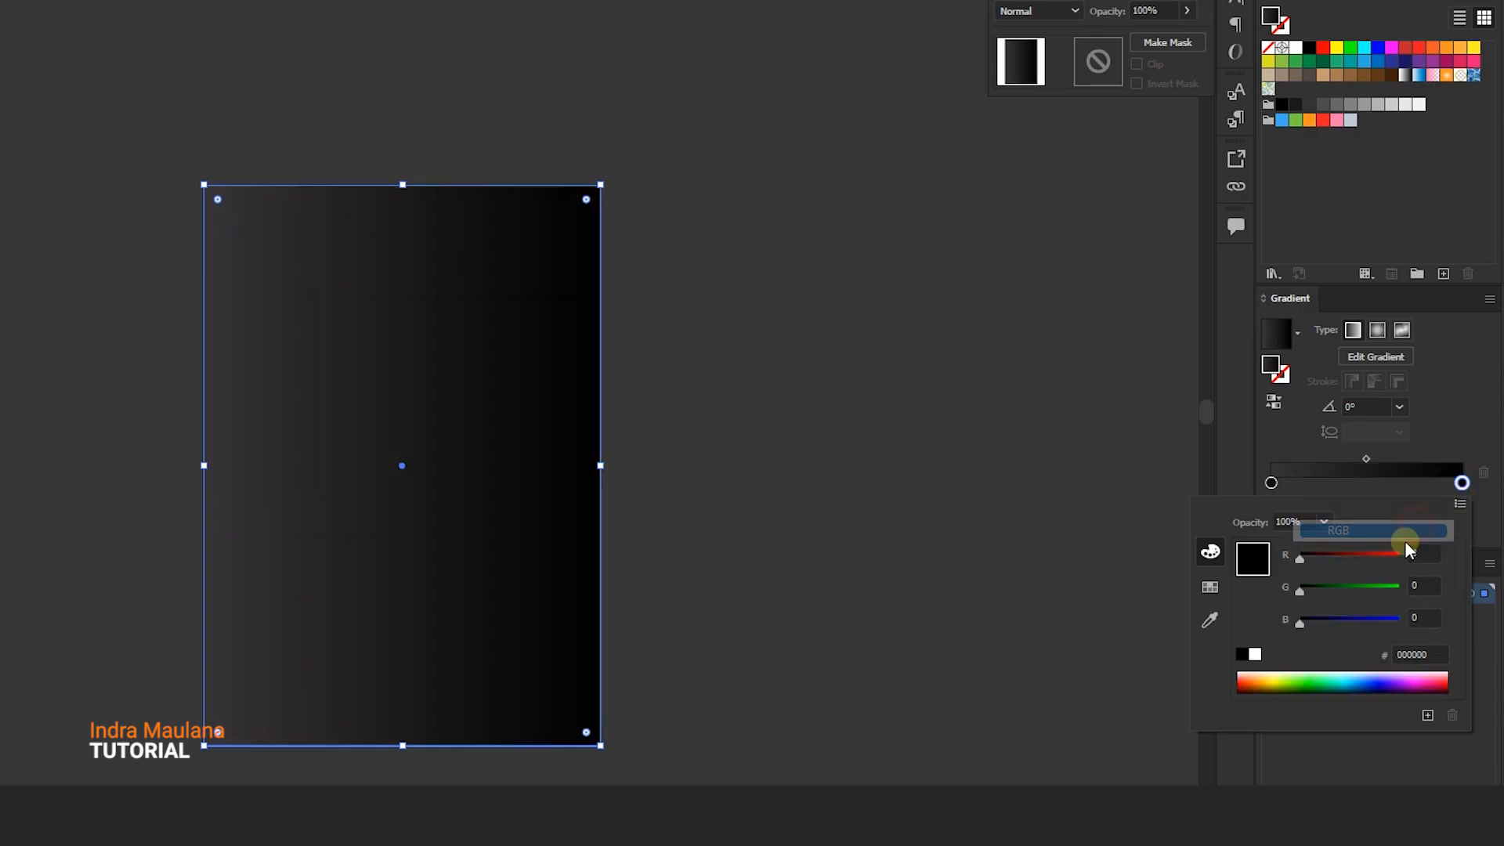
click(989, 597)
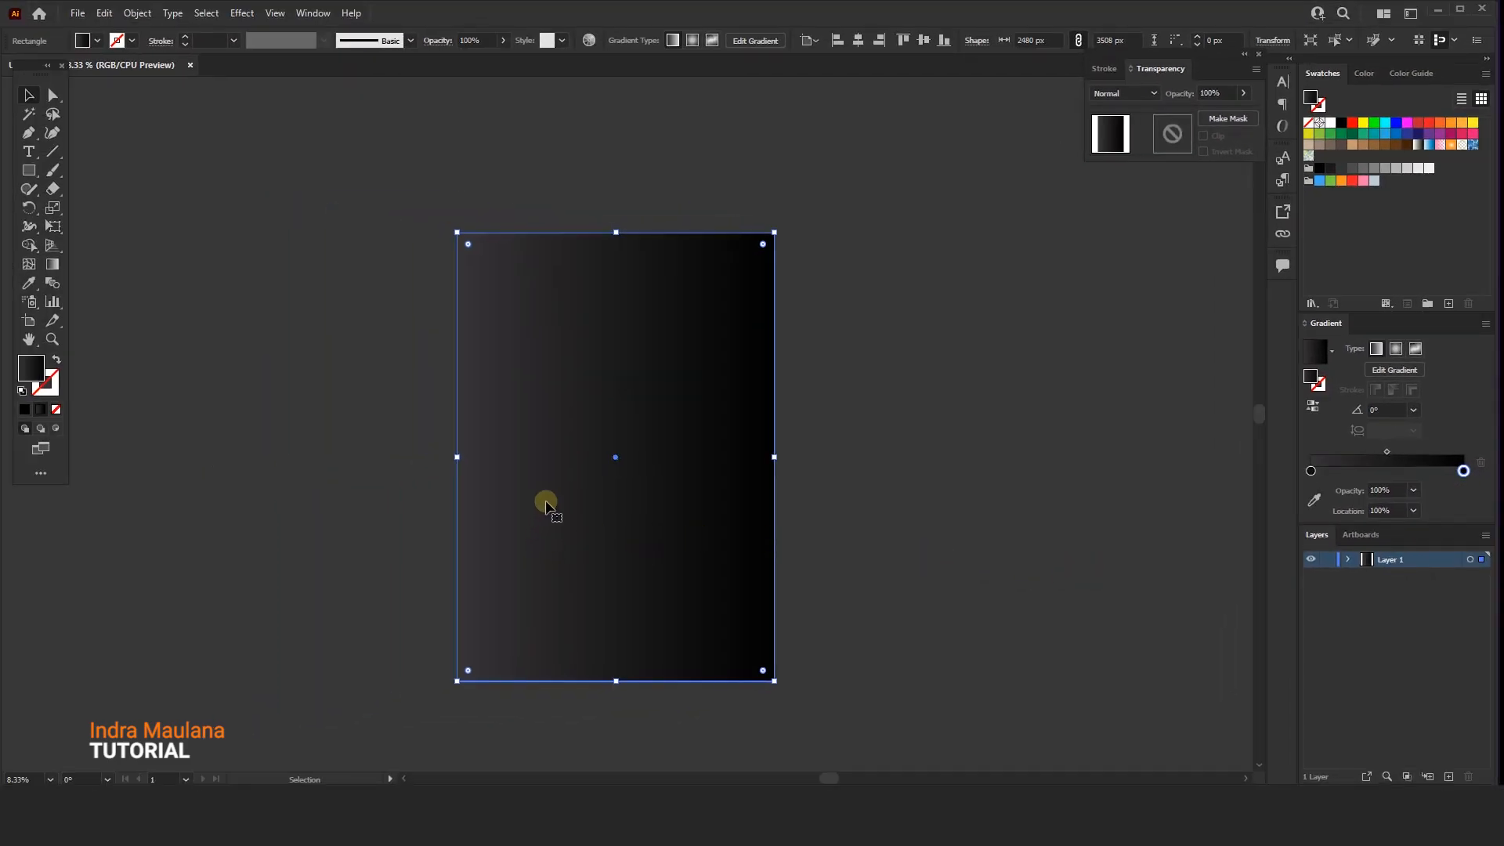
- Redirect the rectangle's gradient steeply downward at about -74°, running from near the upper edge to just below the lower edge
key(g)
drag(538, 217, 640, 626)
drag(556, 245, 687, 713)
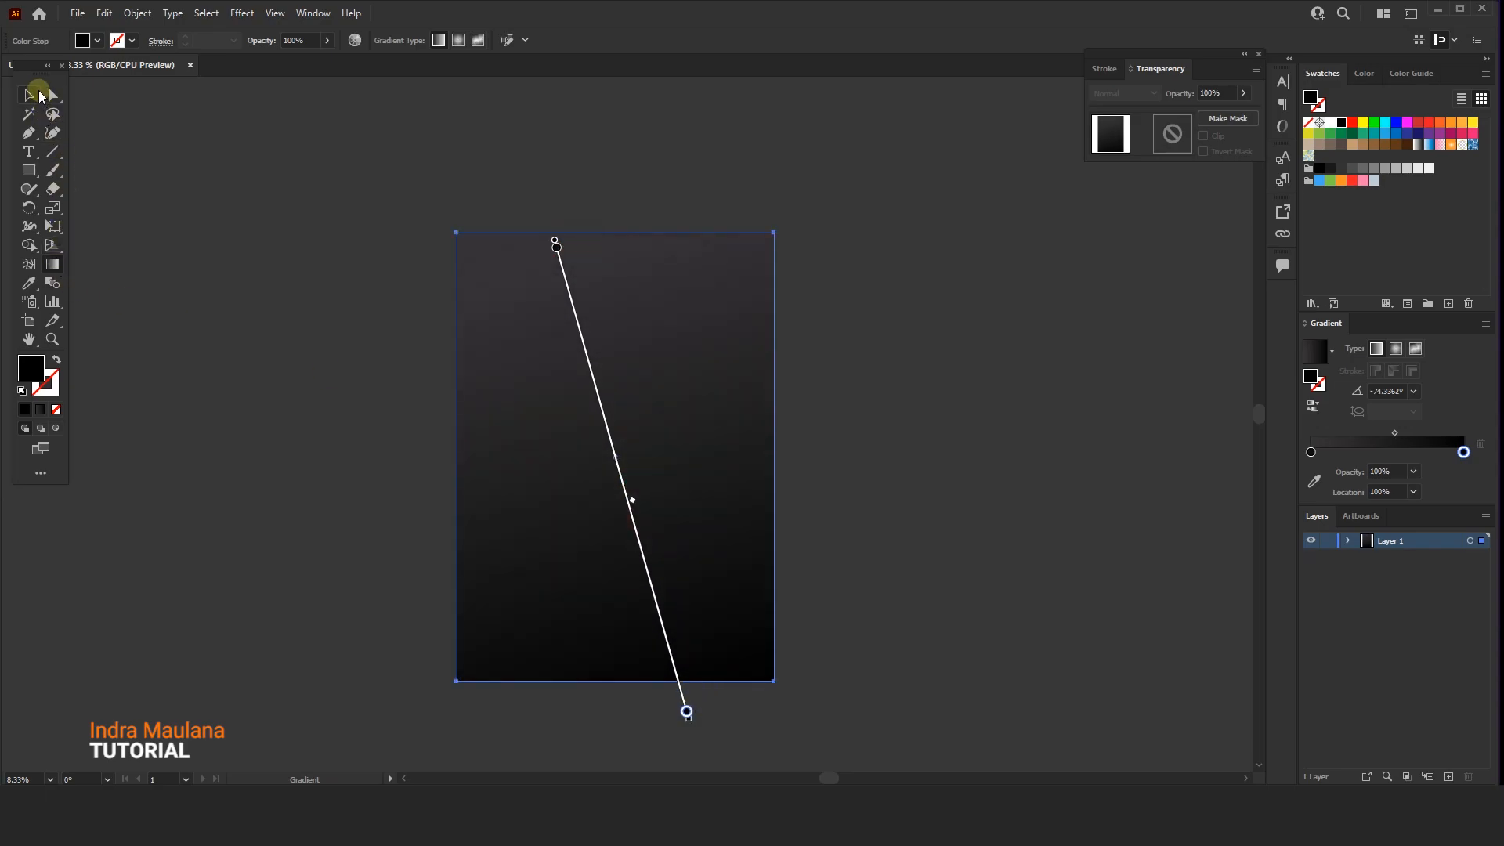
click(33, 95)
click(363, 175)
- Select the gradient background rectangle and lock it
drag(435, 379, 522, 389)
scroll(525, 391, up, 1)
drag(509, 460, 446, 413)
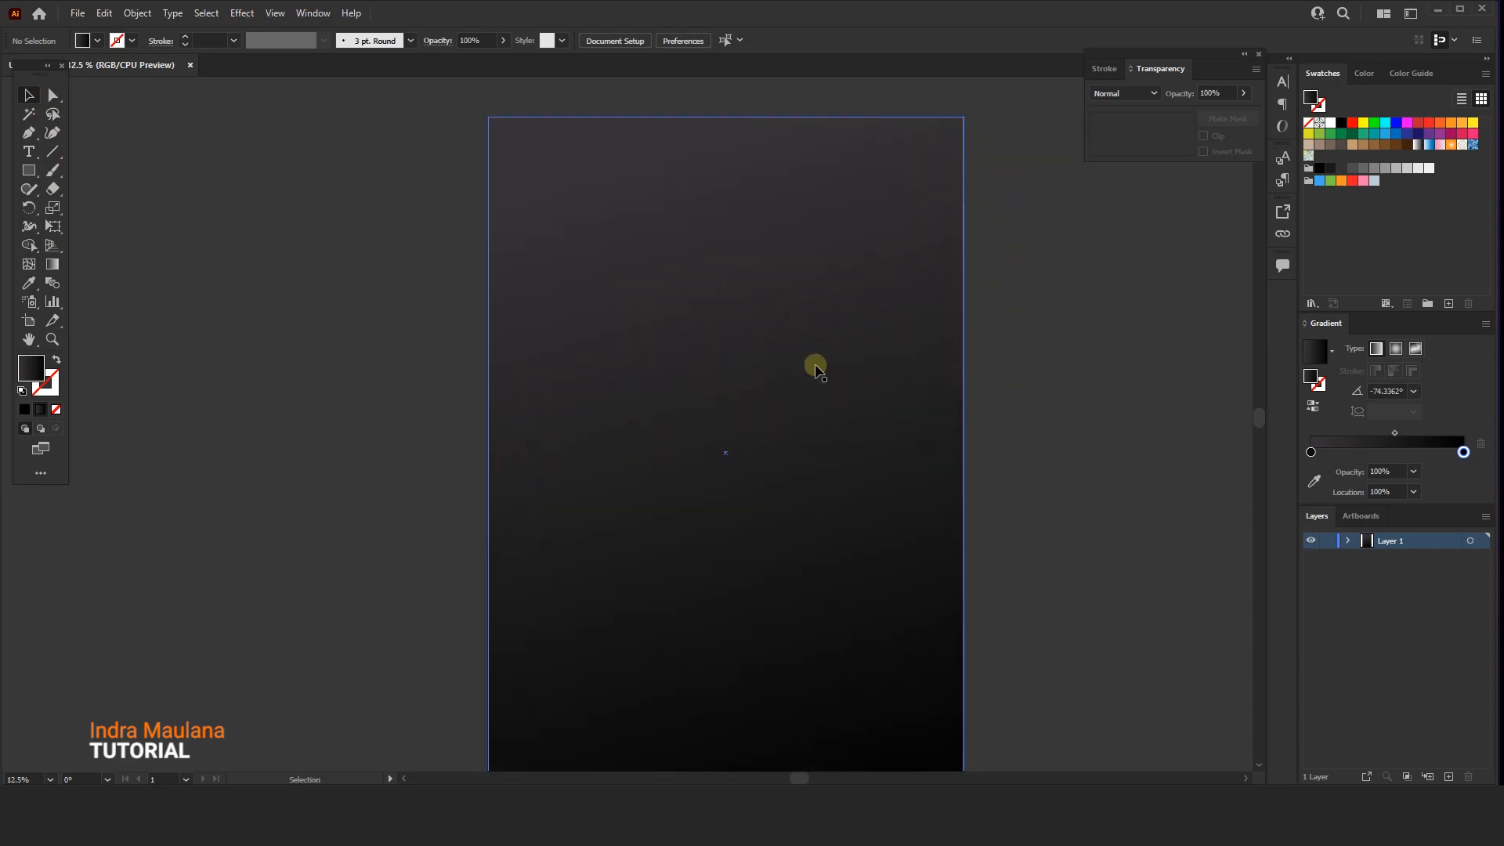
click(815, 368)
scroll(953, 511, down, 1)
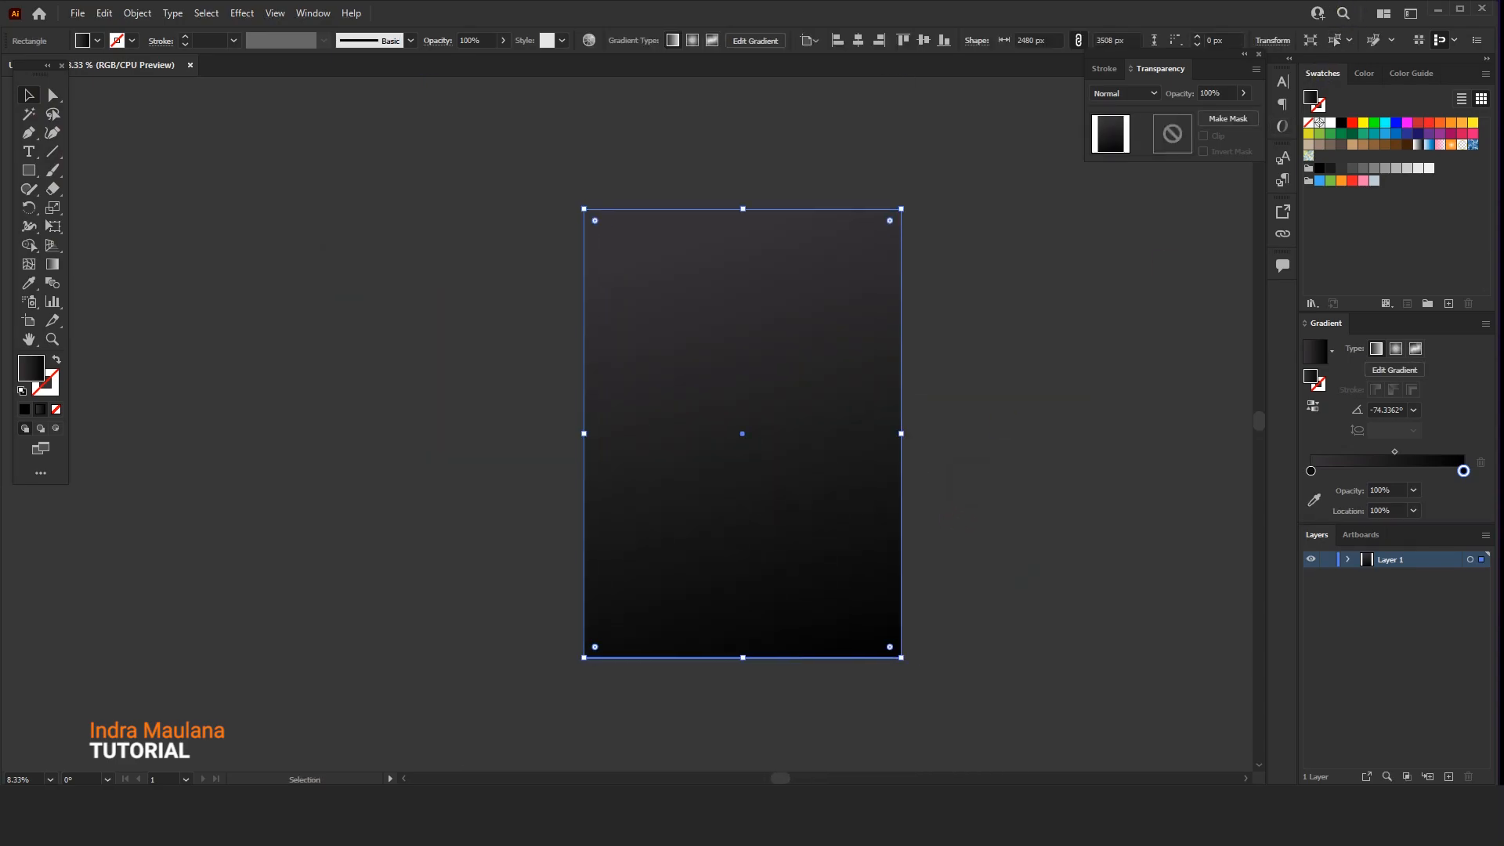
key(ctrl+2)
- Draw a circle about 1838 px in diameter with the Ellipse tool over the background
scroll(1061, 454, up, 1)
drag(1090, 513, 999, 479)
drag(17, 171, 72, 201)
mouse_move(250, 322)
mouse_down()
mouse_move(460, 467)
mouse_move(426, 422)
mouse_up()
mouse_move(201, 251)
mouse_down()
mouse_move(497, 322)
mouse_move(631, 306)
mouse_up()
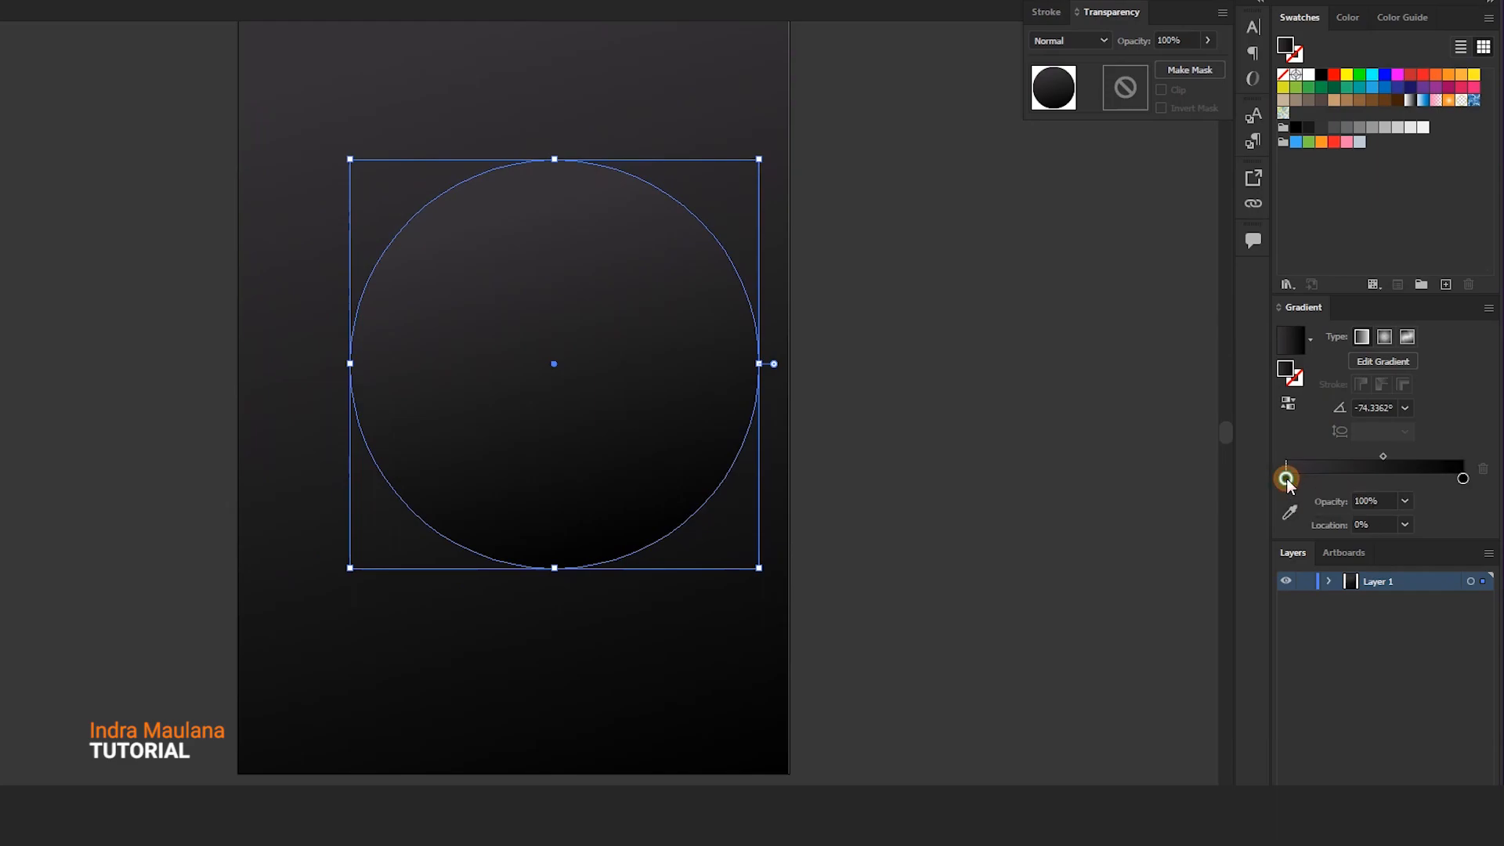
- Set both gradient stops of the circle to white and the end stop's opacity to 0%
double_click(1286, 479)
click(1270, 641)
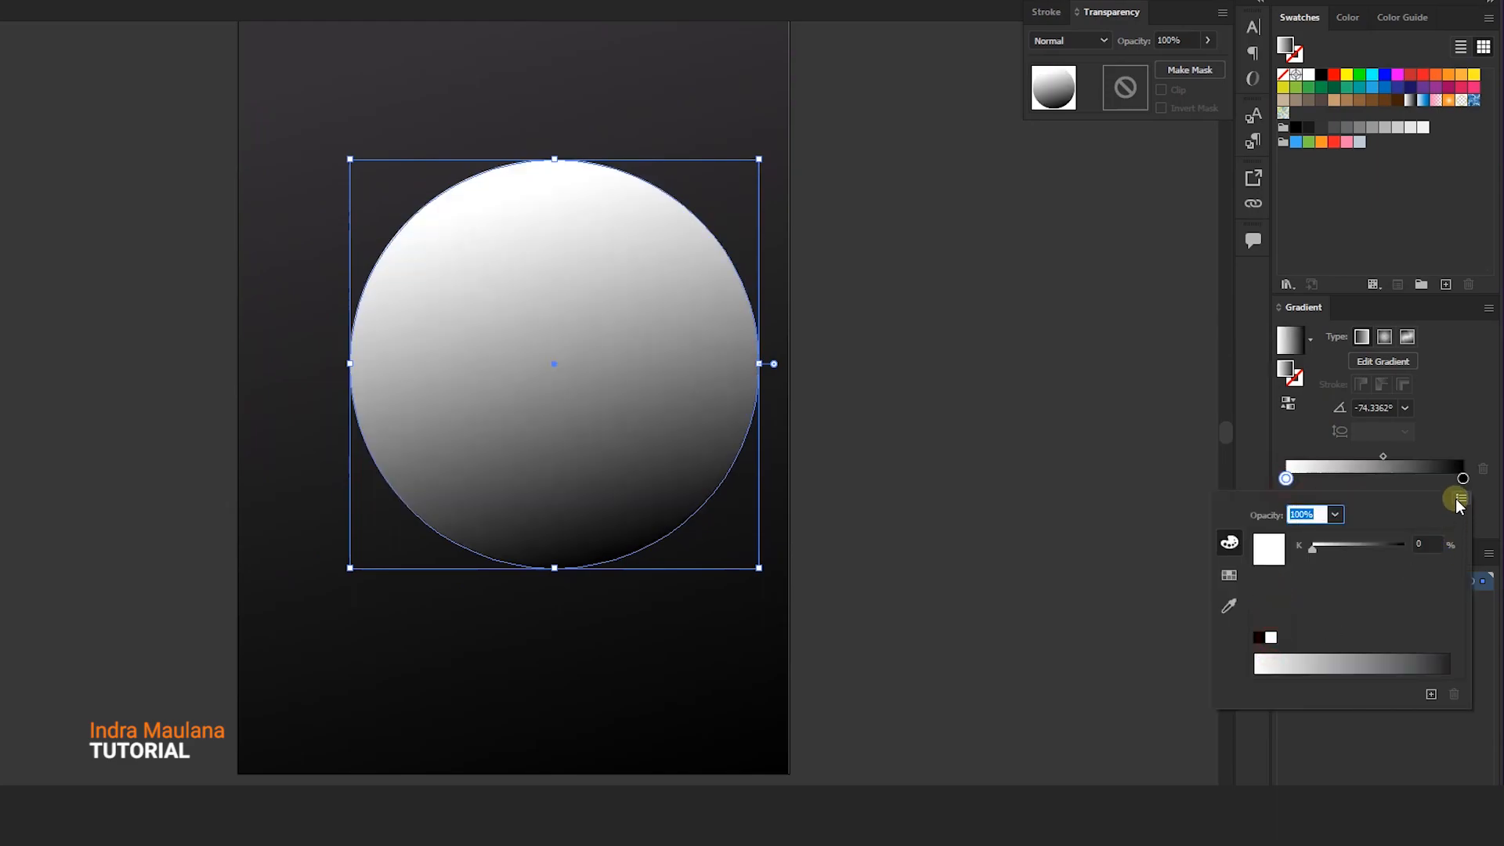
click(1462, 479)
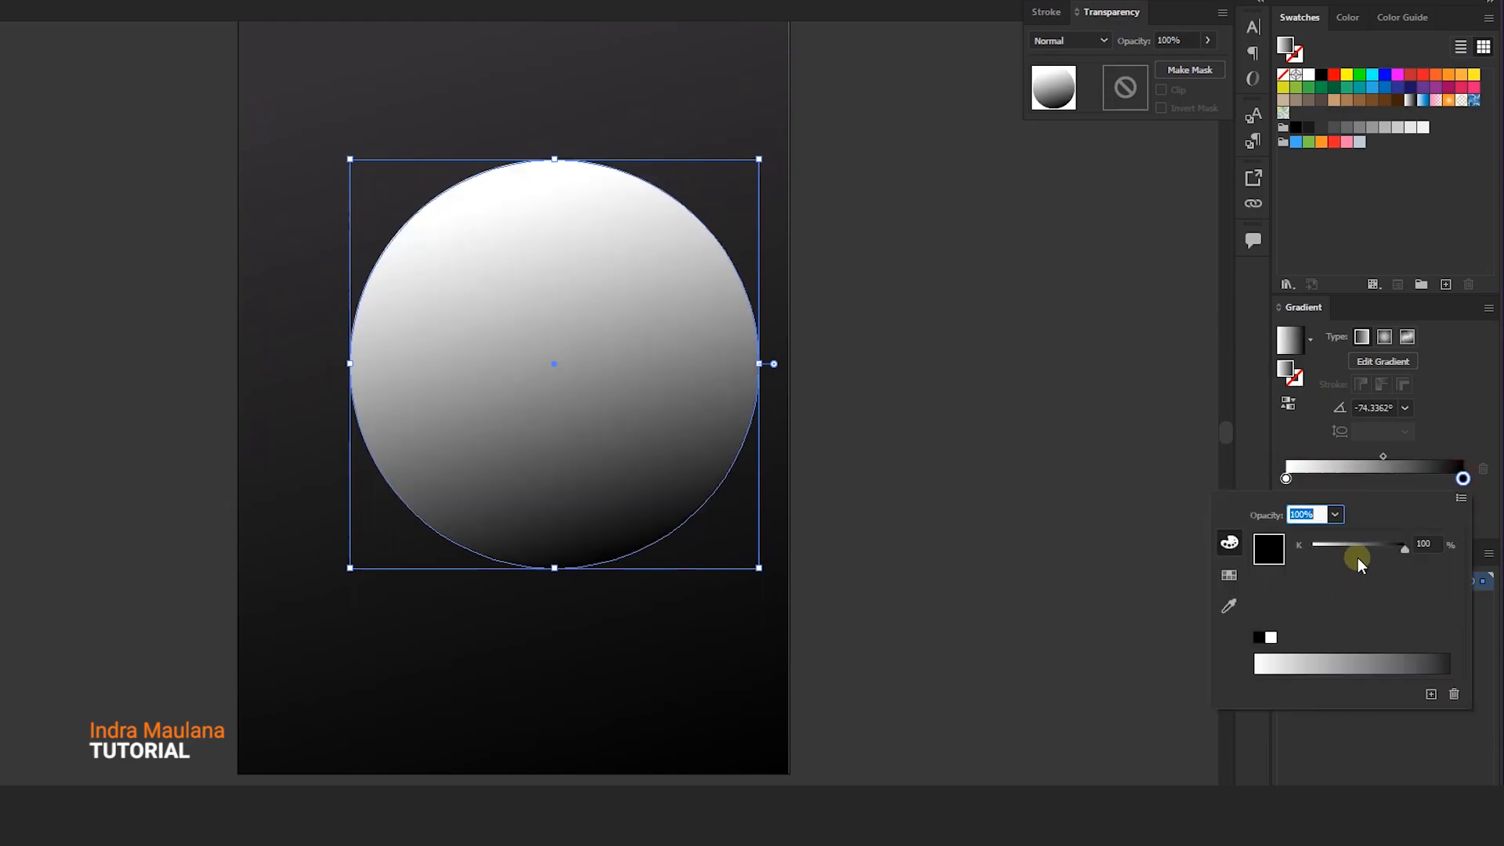
click(1270, 639)
click(1334, 515)
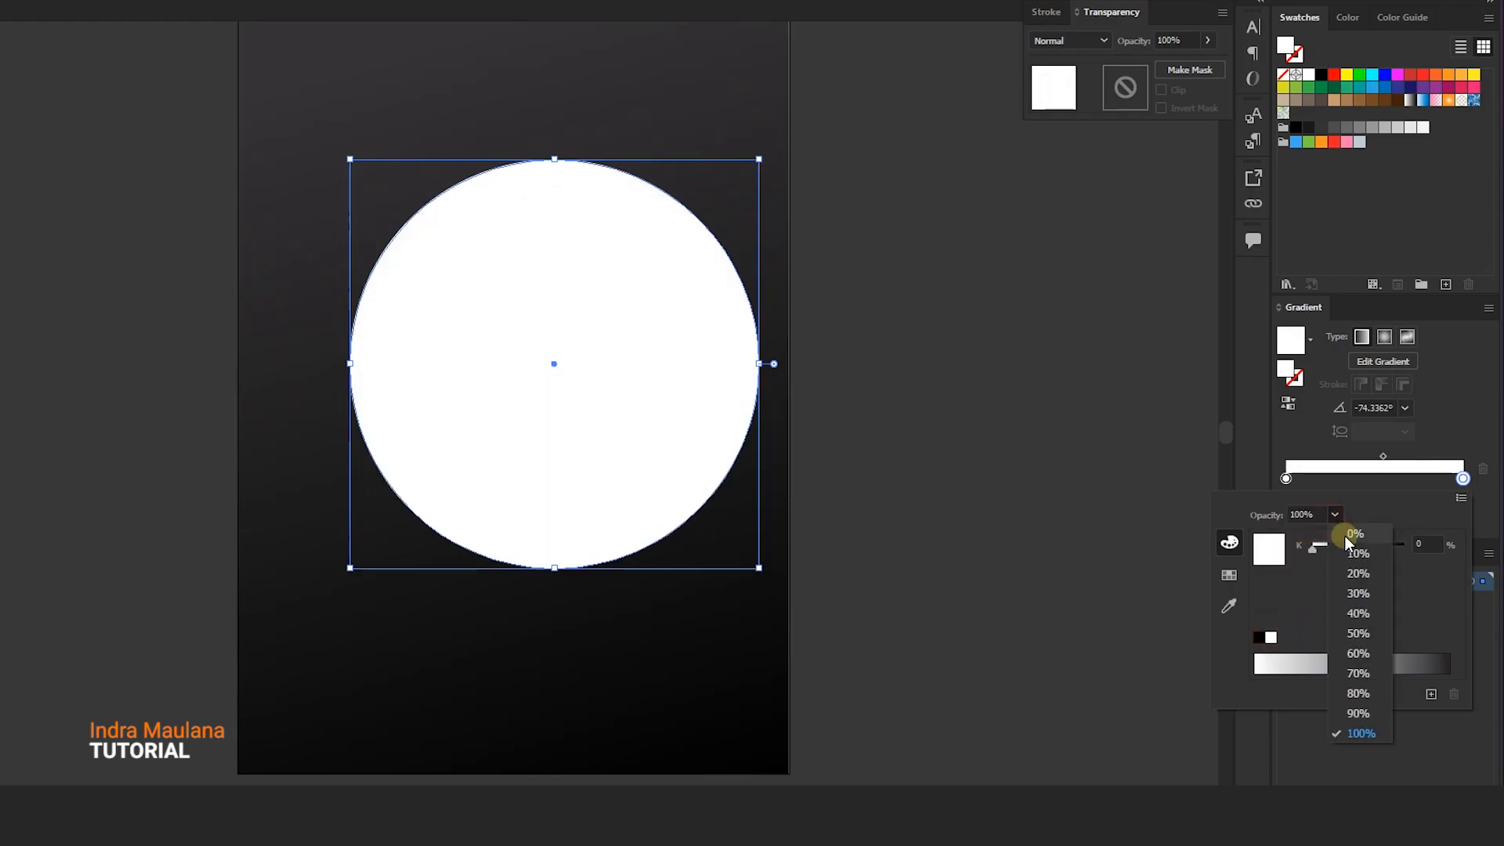
click(1346, 548)
- Change the circle's gradient to radial and pull its midpoint closer to the centre for a softer glow
click(1457, 413)
click(1383, 335)
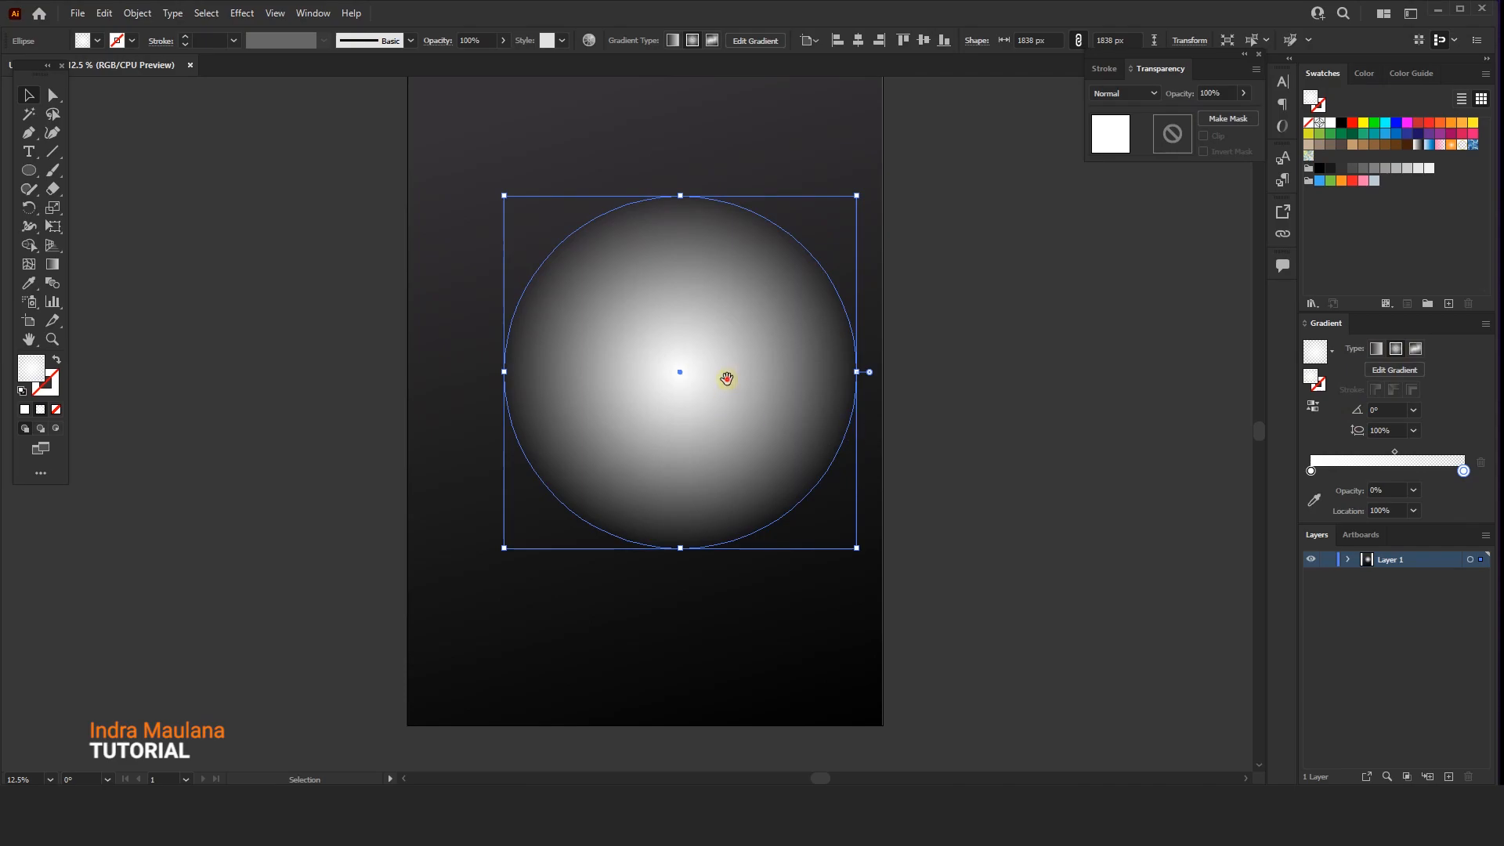
drag(728, 379, 742, 422)
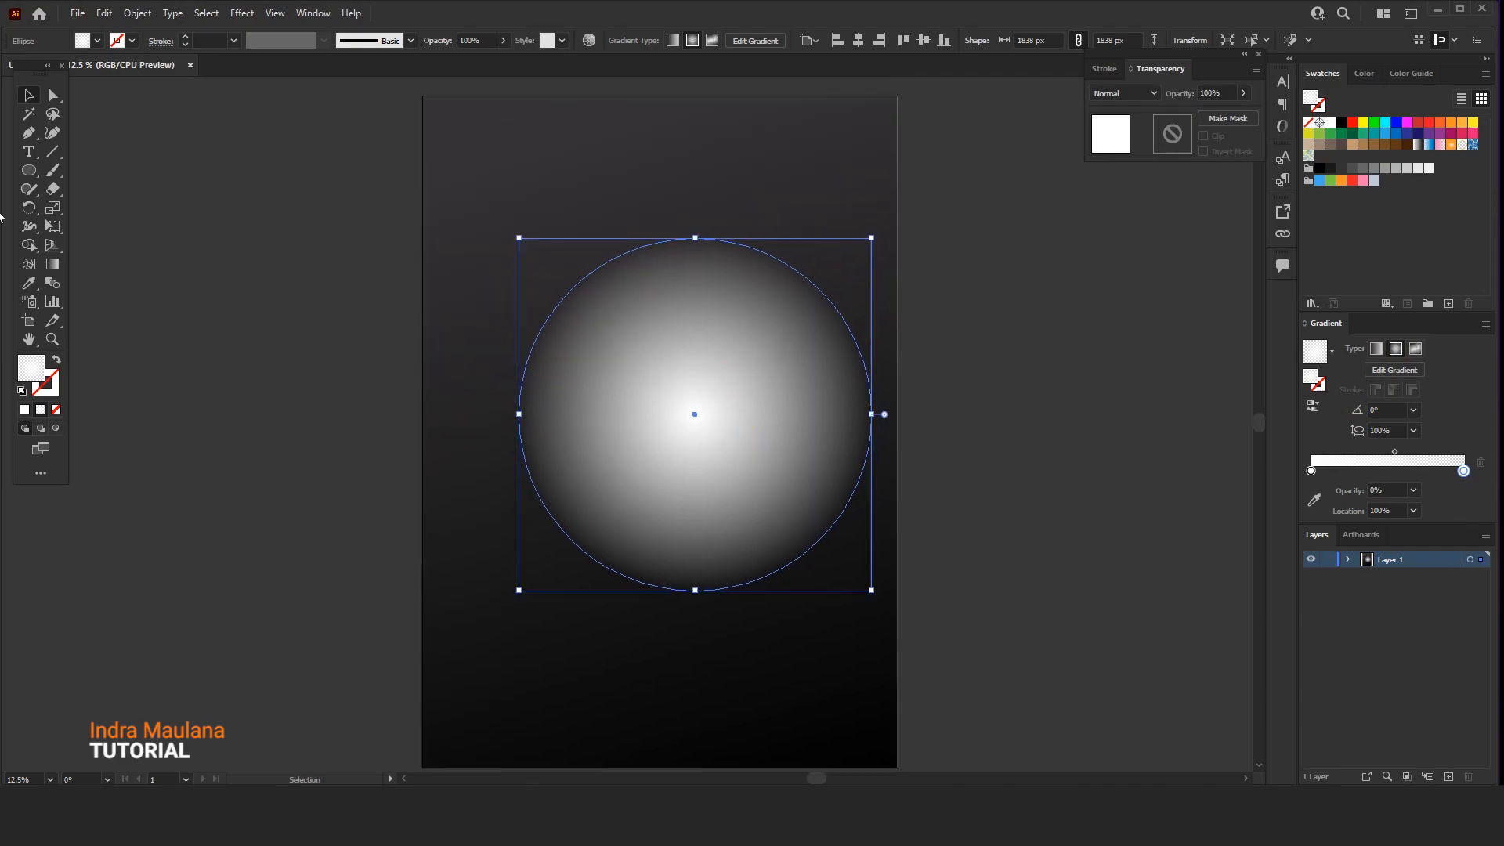
click(53, 265)
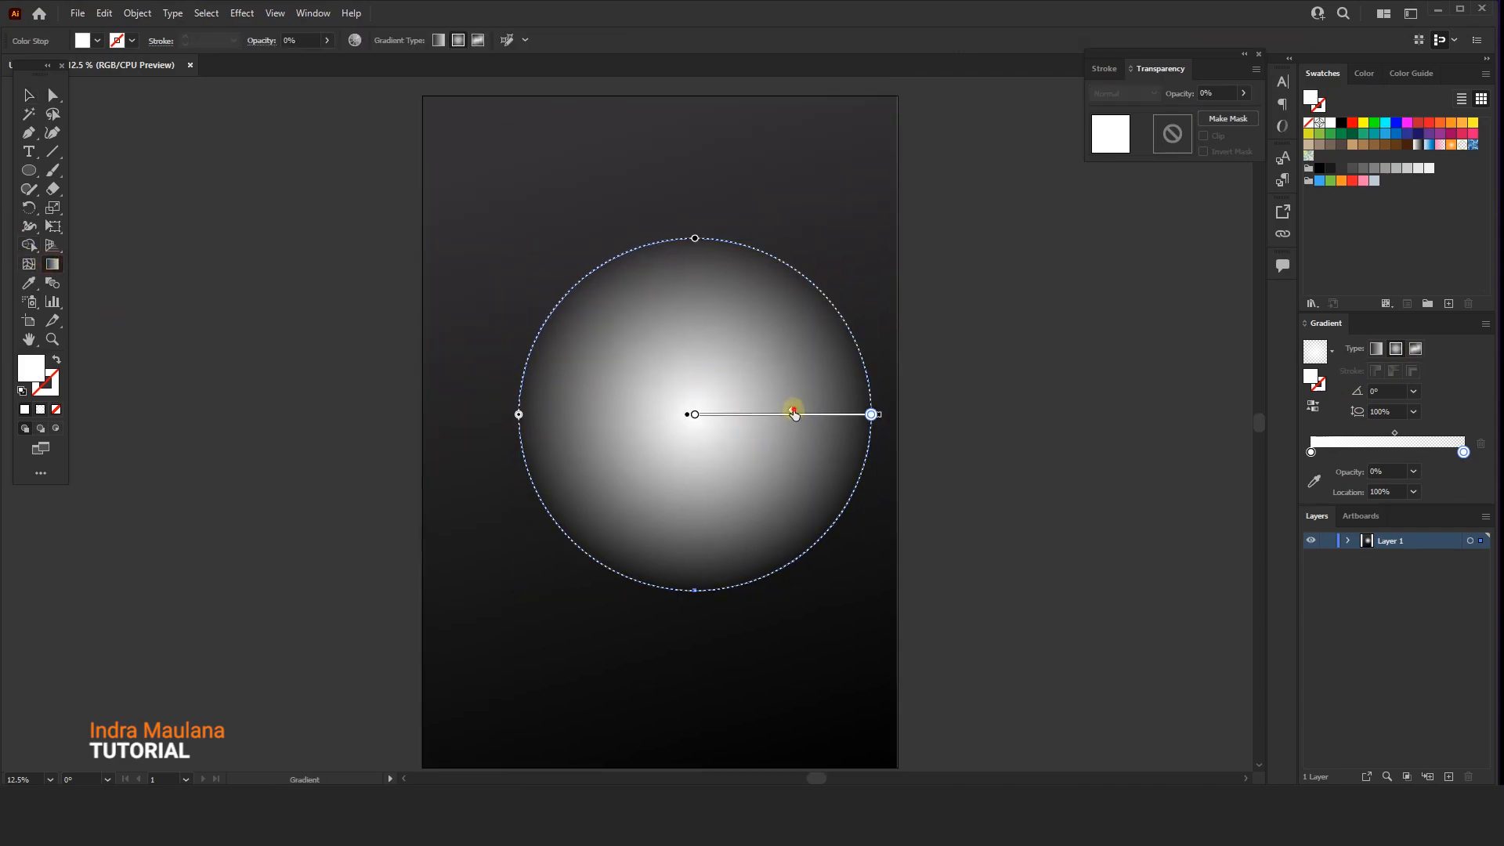
drag(762, 408, 748, 412)
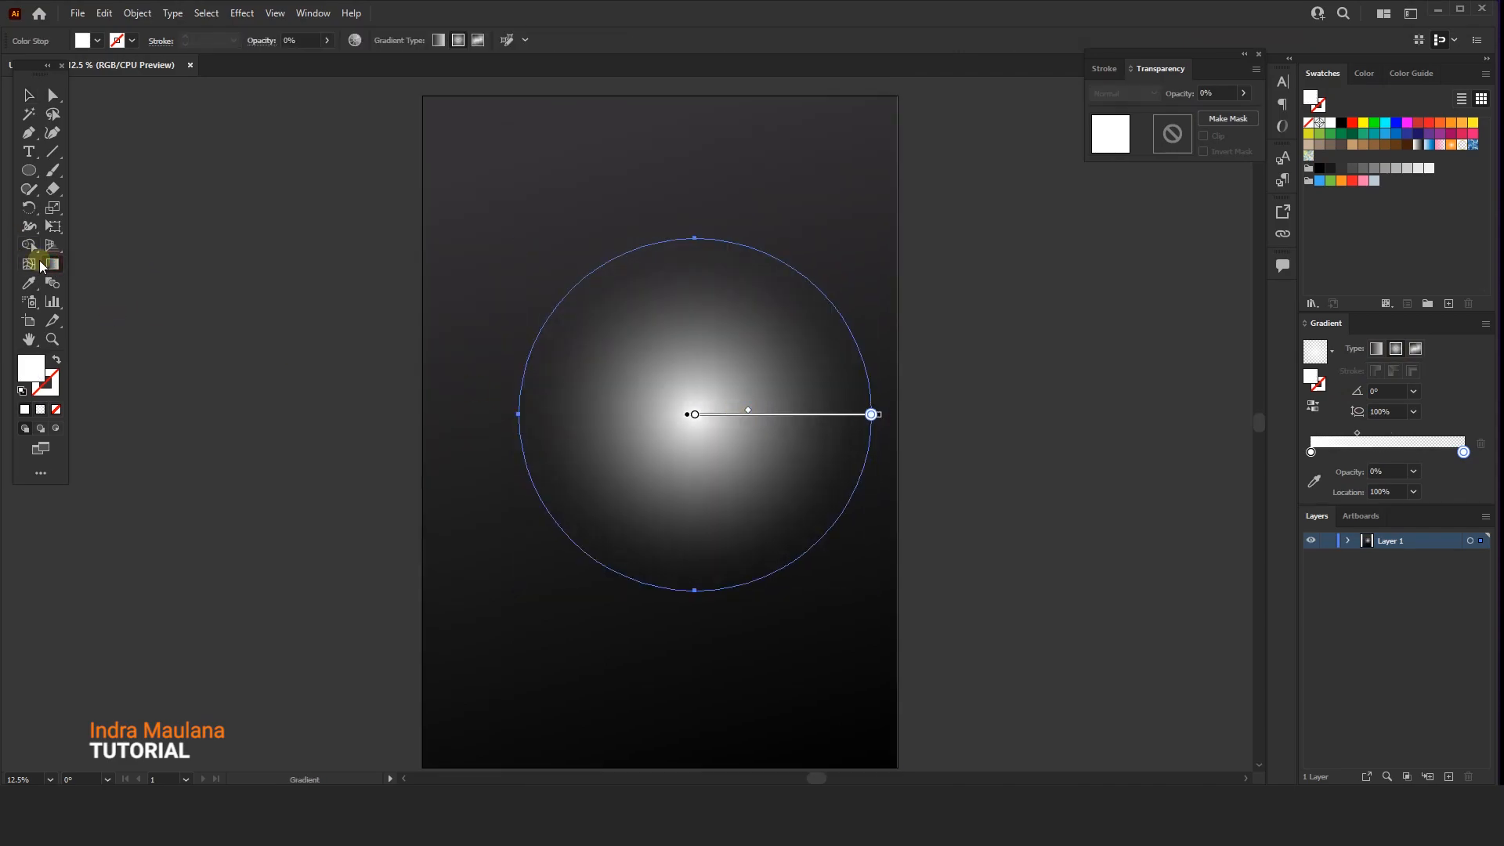
click(29, 94)
- Reshape the glowing circle into a narrow ellipse about 2779 × 597 px, tilted 45° across the artboard's upper right corner
drag(695, 237, 702, 373)
drag(792, 387, 757, 386)
drag(843, 465, 868, 338)
drag(964, 285, 950, 405)
drag(695, 471, 796, 259)
drag(636, 409, 509, 526)
drag(700, 347, 781, 398)
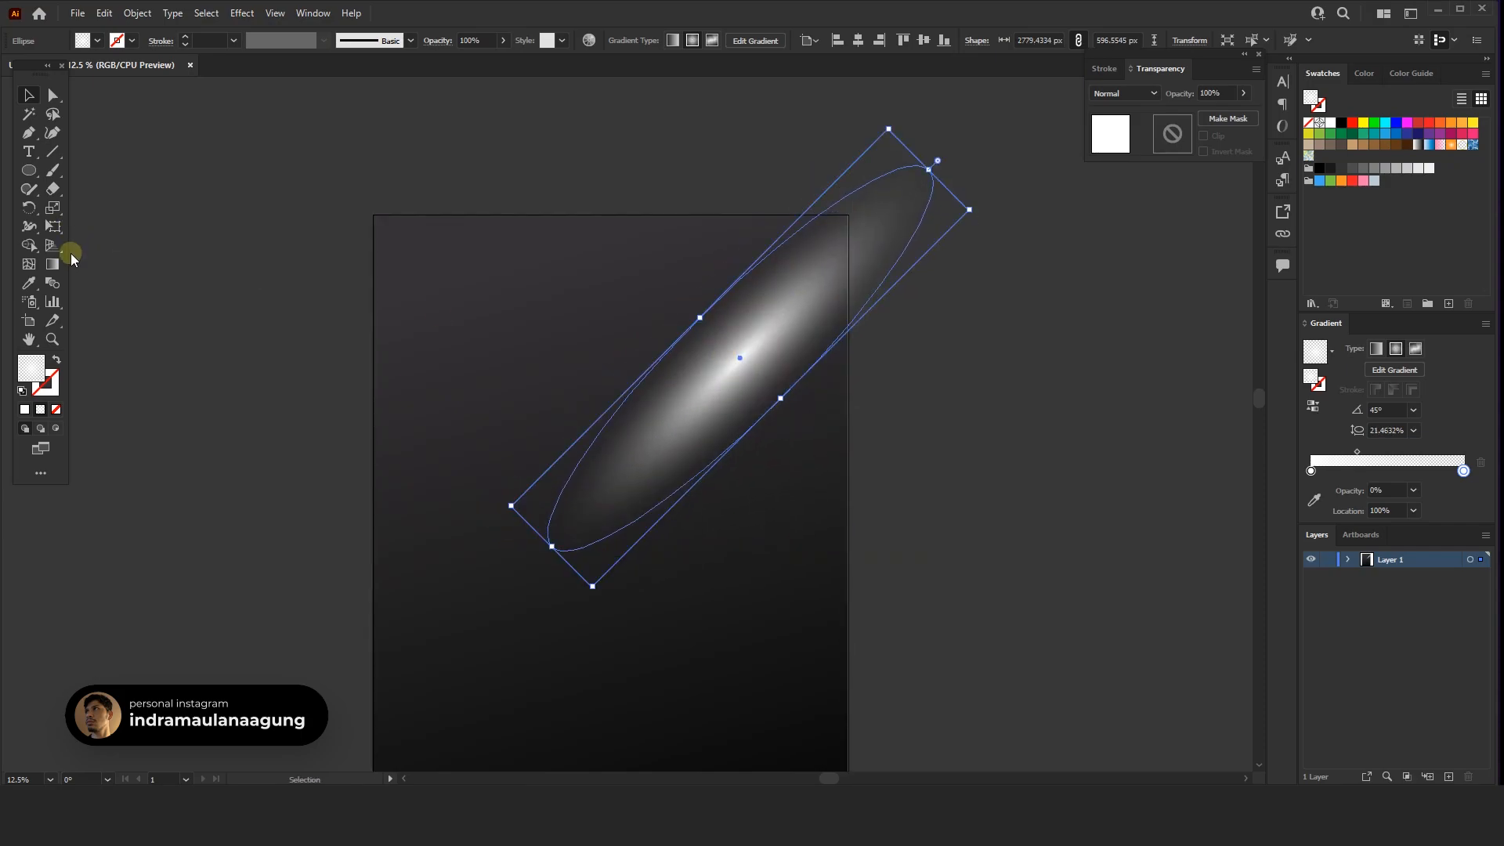
- Move the ellipse's gradient midpoint slightly nearer to its centre
click(52, 264)
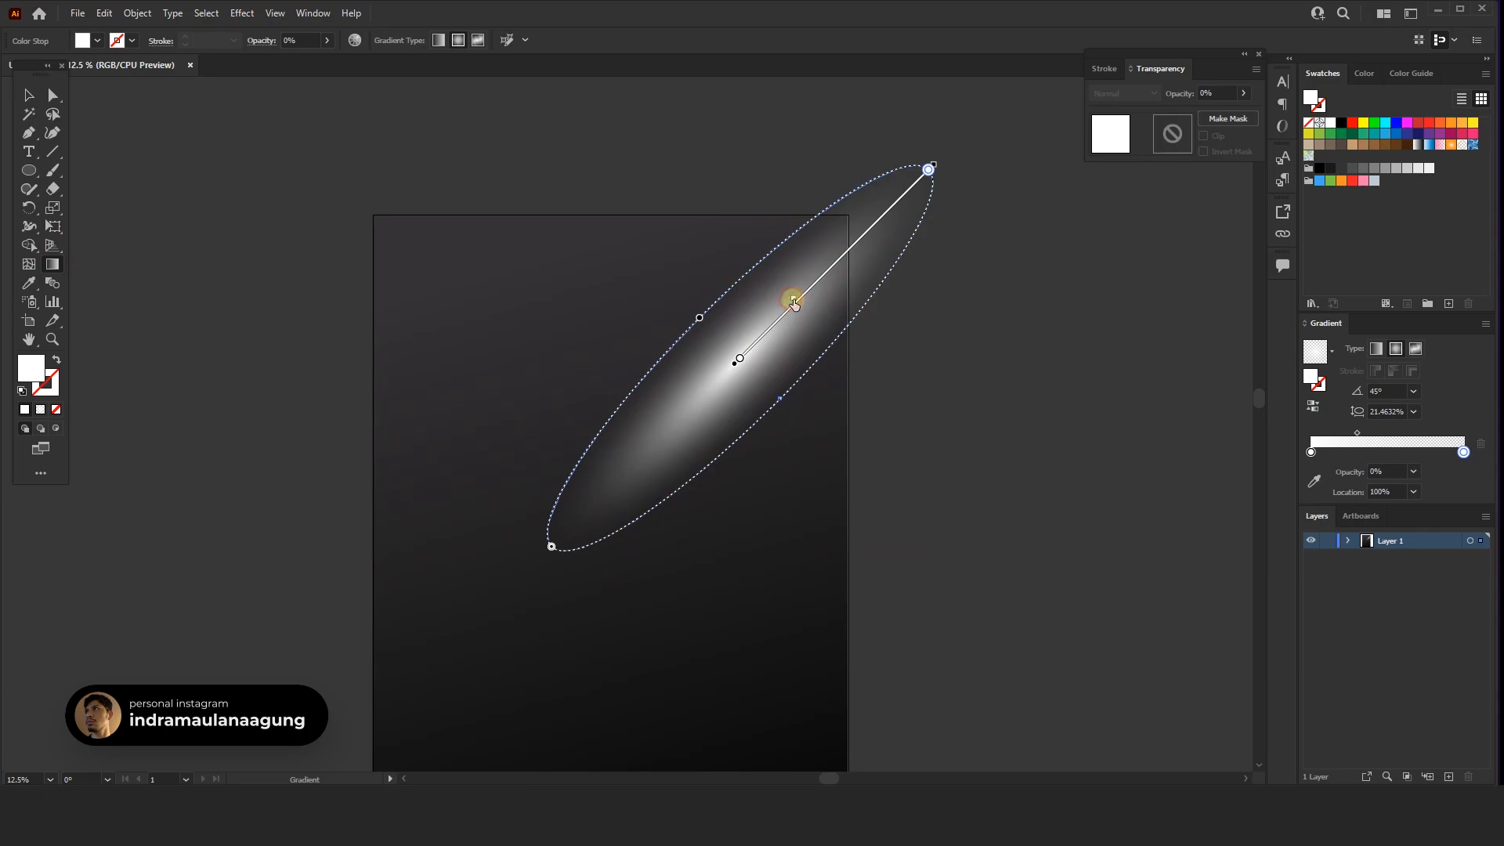
drag(792, 301, 786, 304)
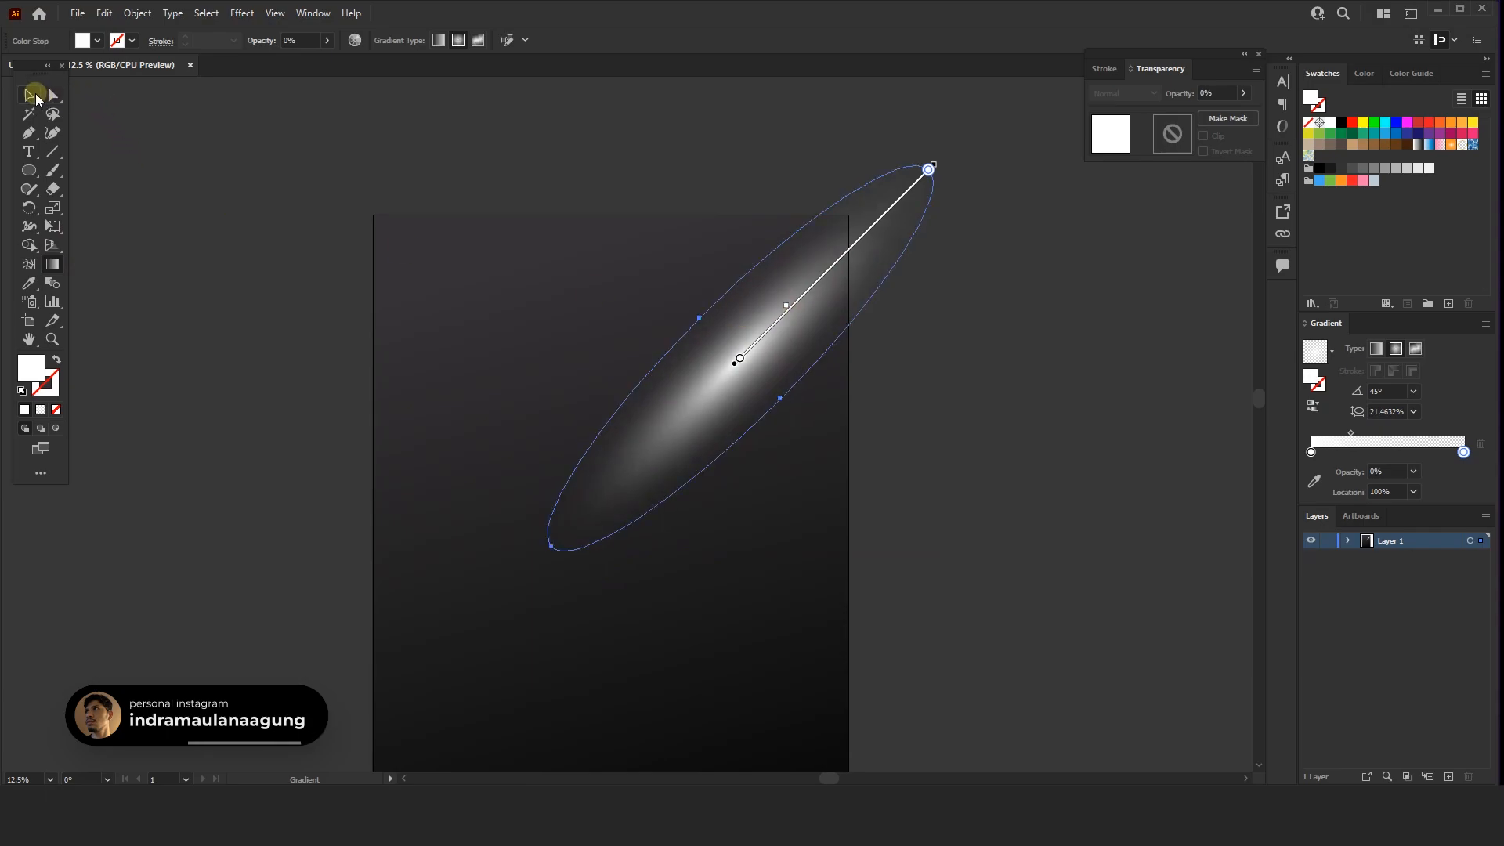
click(29, 96)
- Set the ellipse's blending mode to Soft Light and its opacity to 70%
click(462, 41)
click(329, 66)
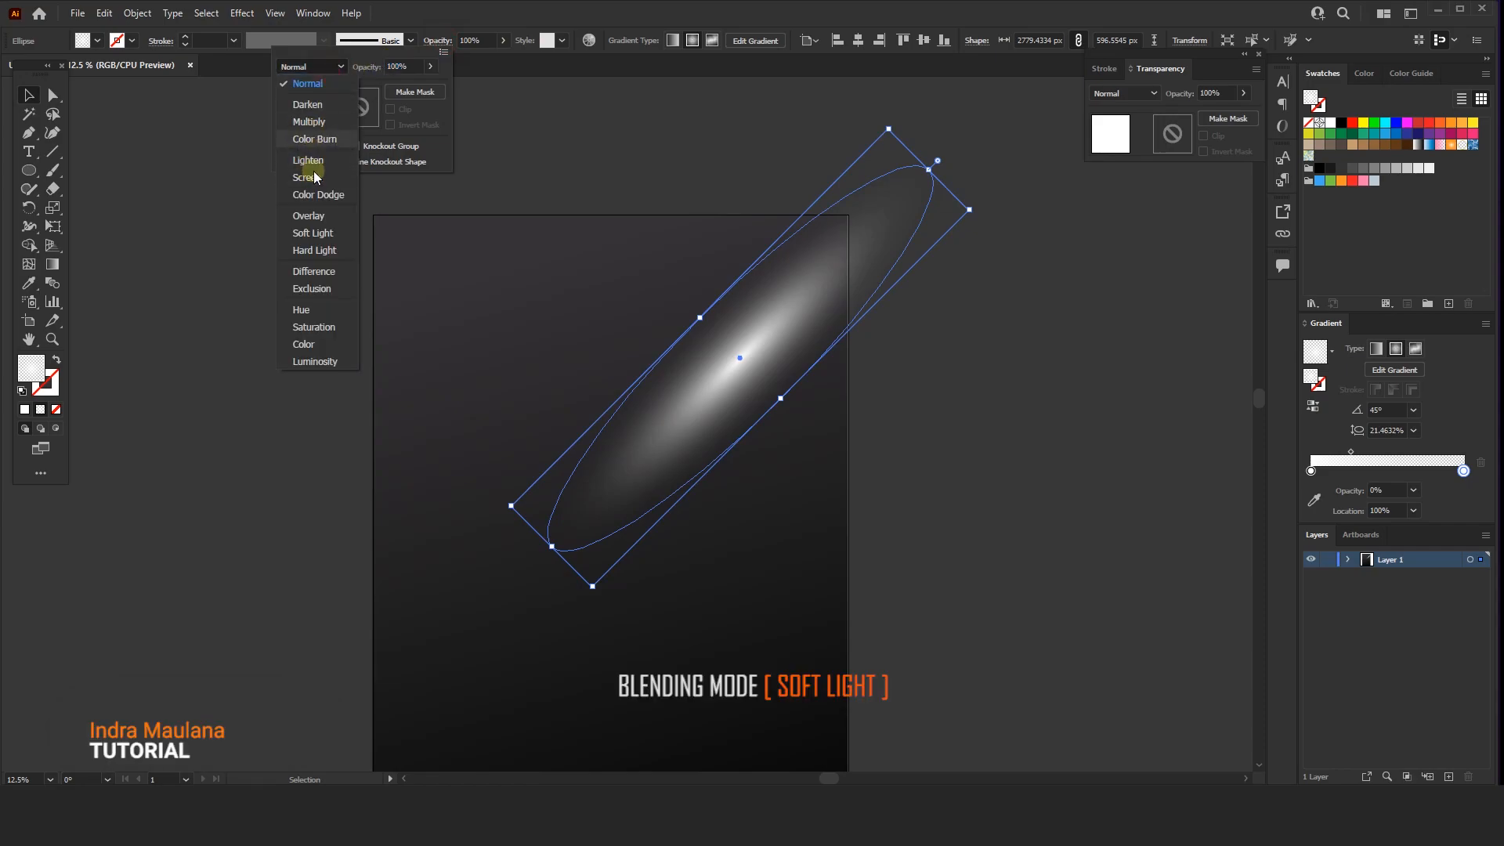
click(312, 233)
click(321, 328)
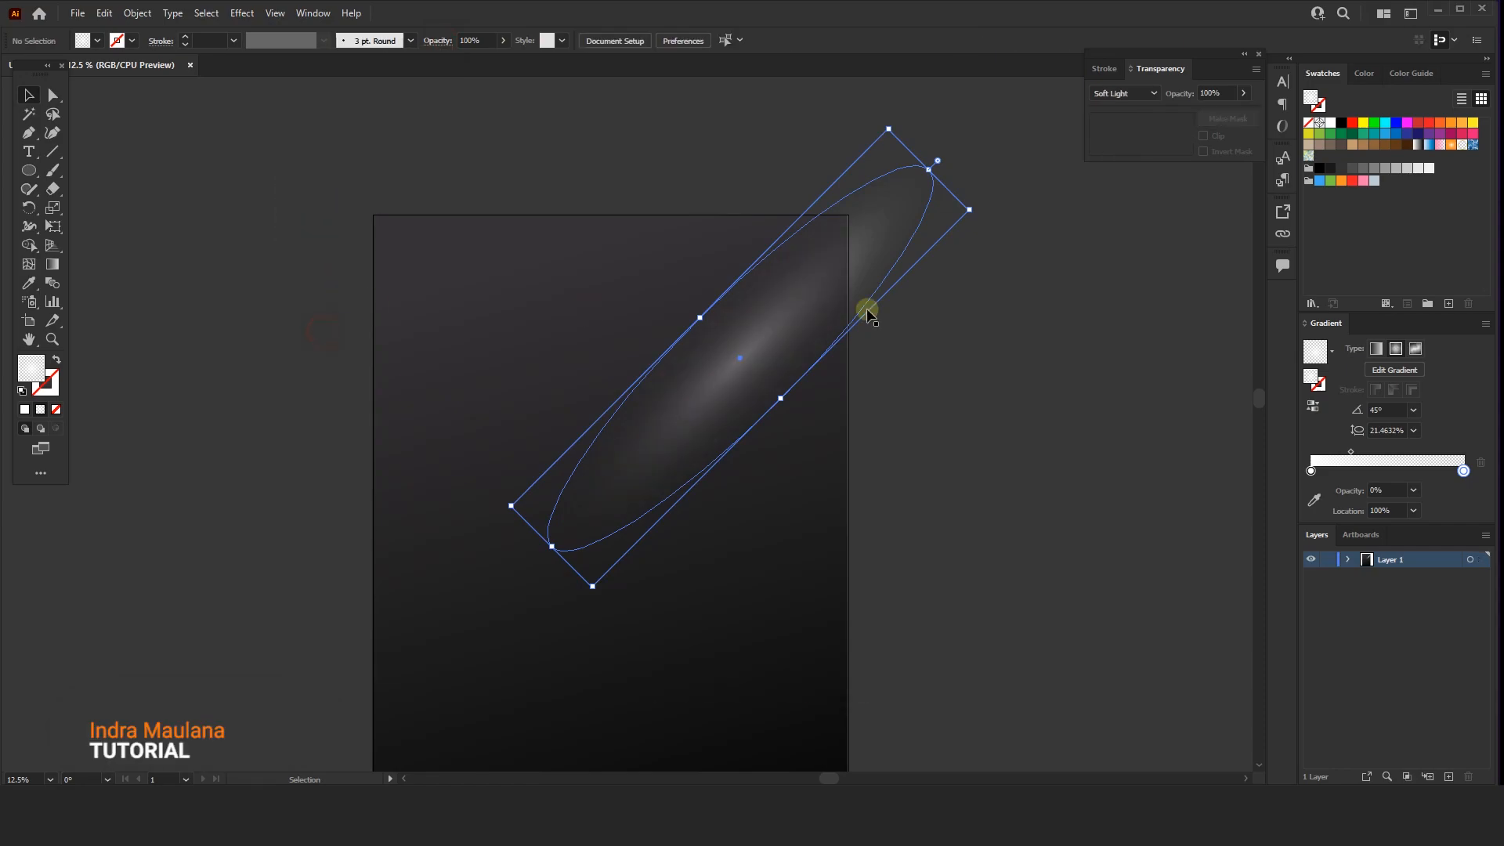
drag(987, 396, 1005, 352)
click(791, 279)
click(1245, 92)
click(1078, 421)
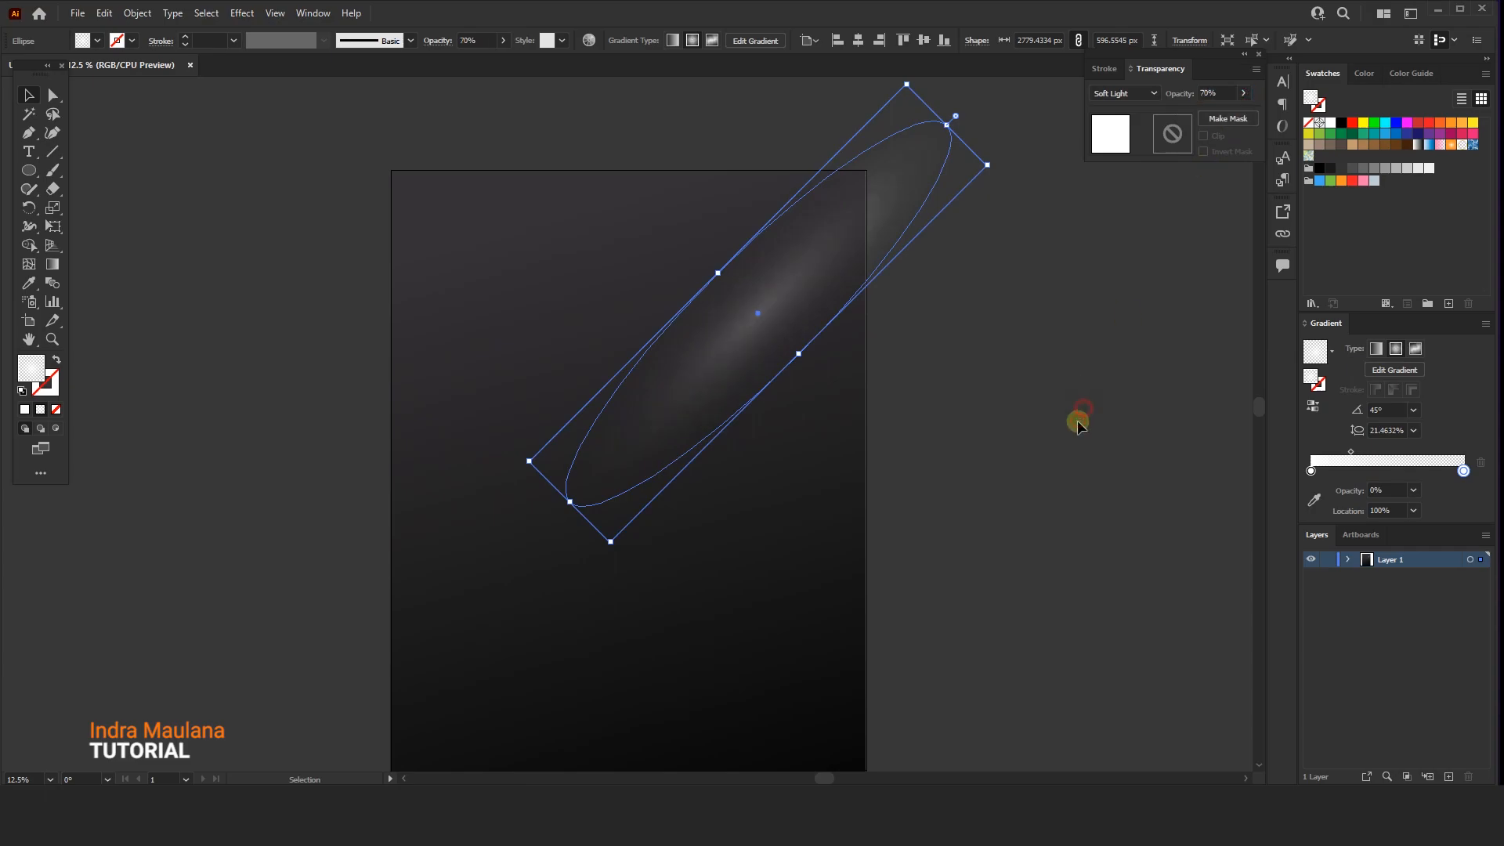
- Duplicate the tilted light streak and spread the copies over the artboard's left side and lower area
scroll(1014, 459, down, 1)
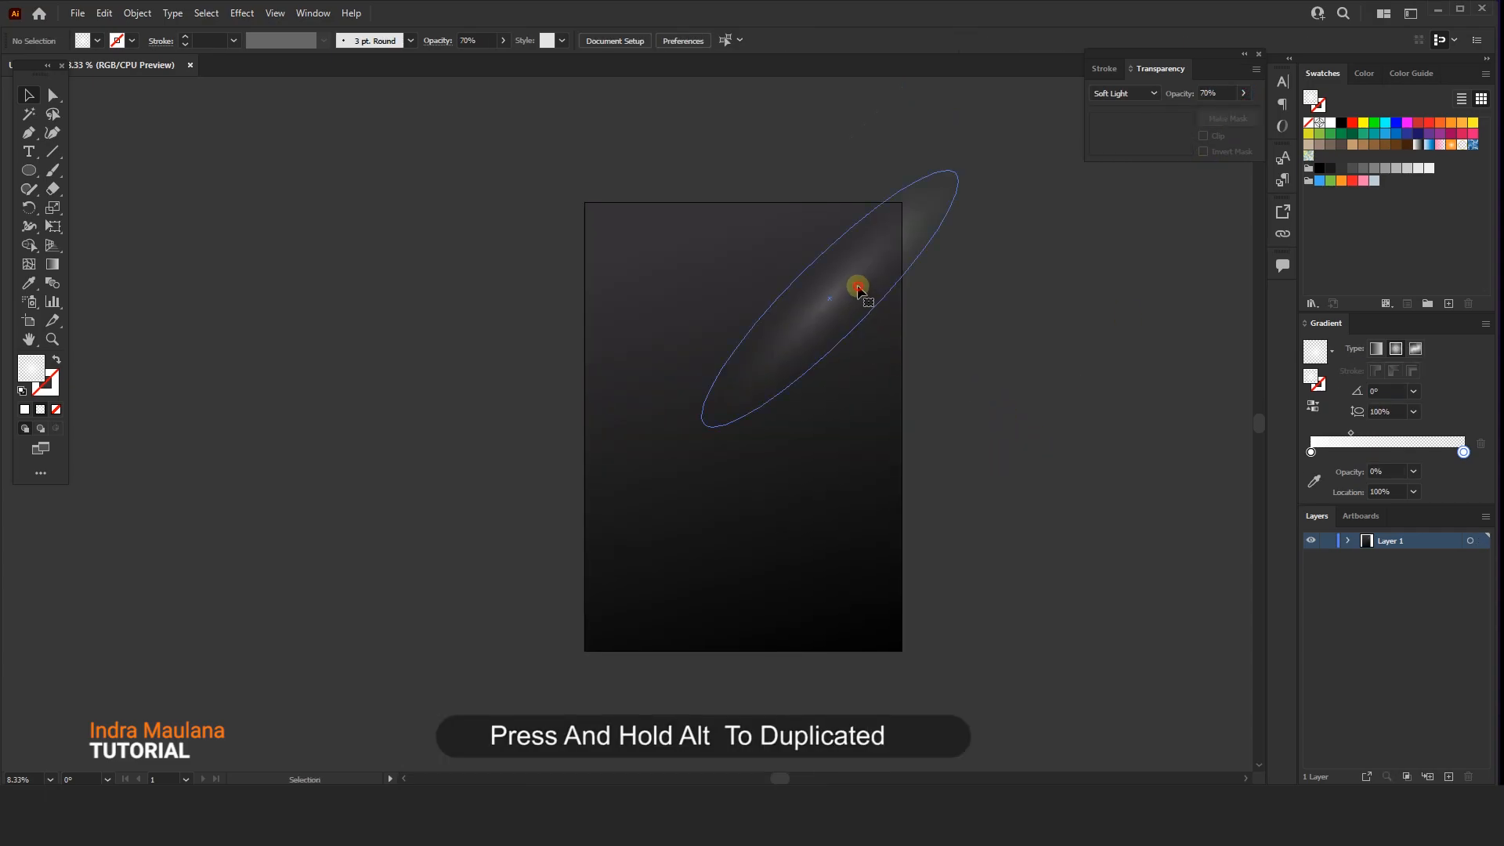
click(854, 293)
drag(851, 295, 639, 392)
click(1011, 453)
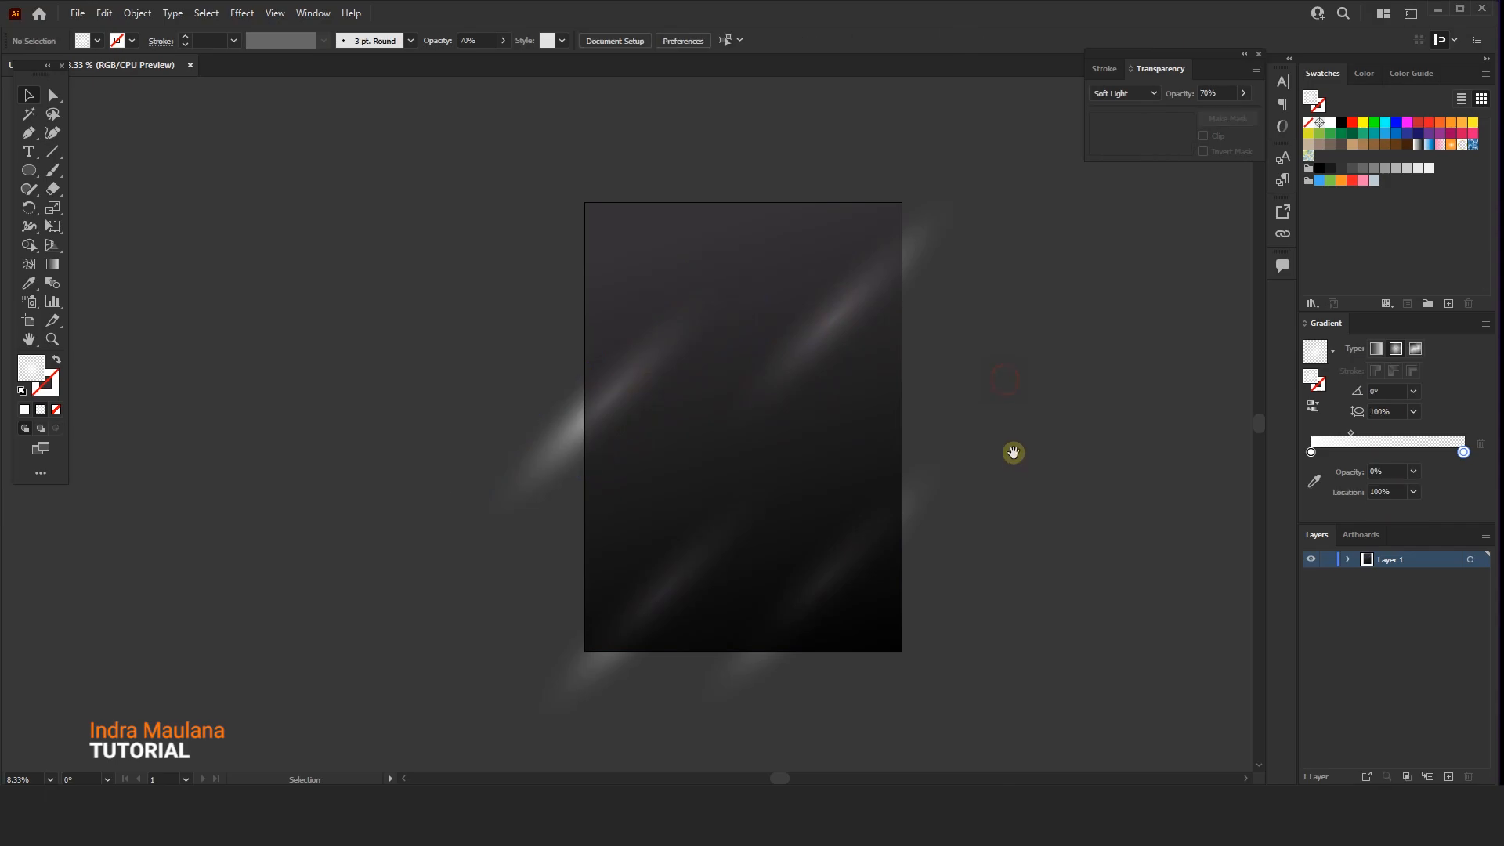
- Draw a square about 1894 px wide on the empty canvas to the left of the artboard
drag(1010, 454, 970, 429)
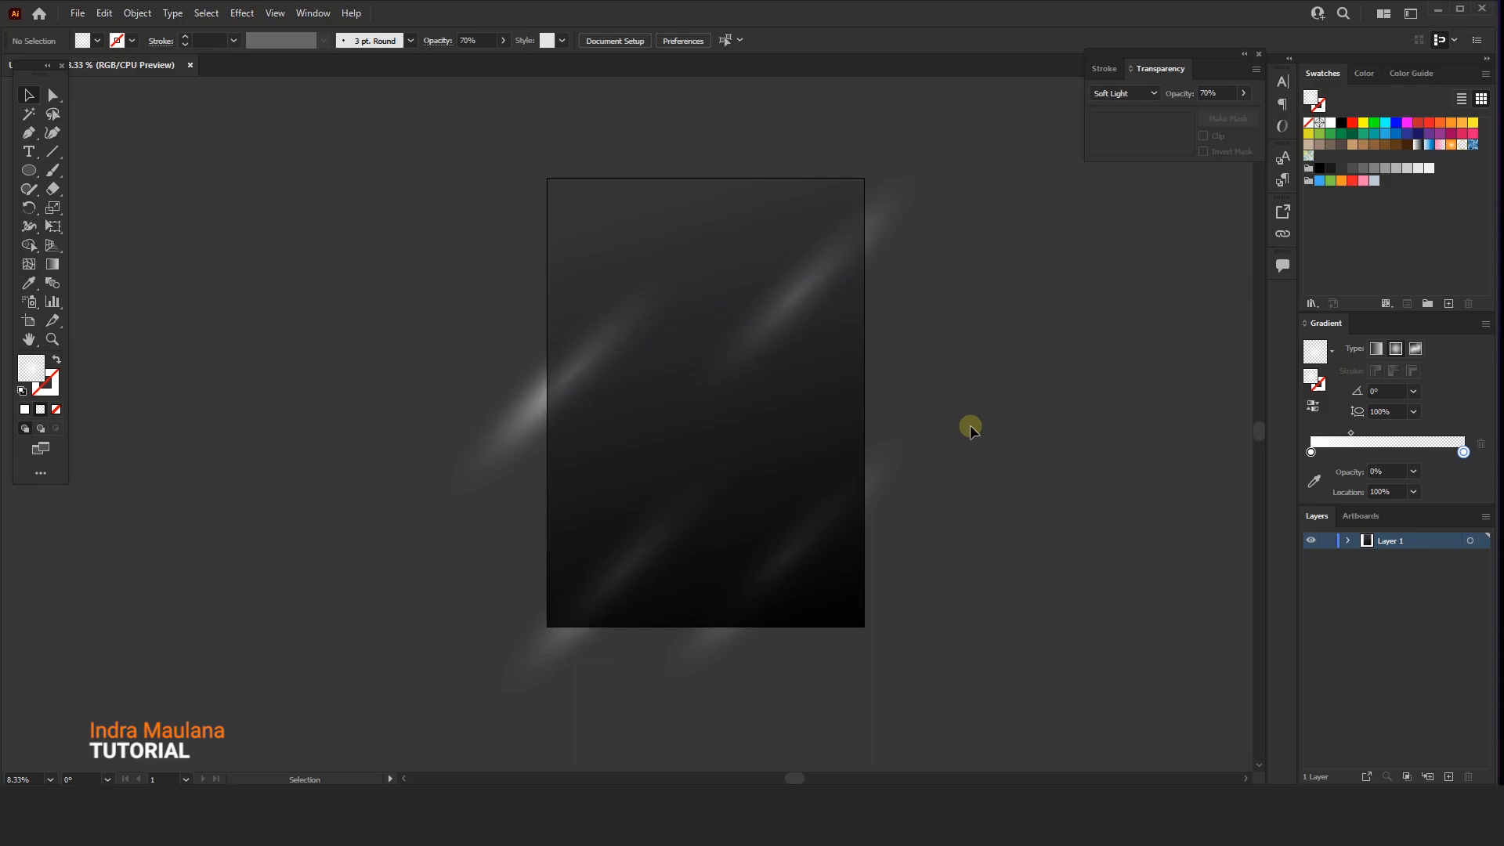
right_click(29, 160)
right_click(33, 171)
click(77, 172)
mouse_move(201, 214)
mouse_down()
mouse_move(356, 316)
mouse_move(339, 332)
mouse_move(370, 351)
mouse_up()
click(24, 97)
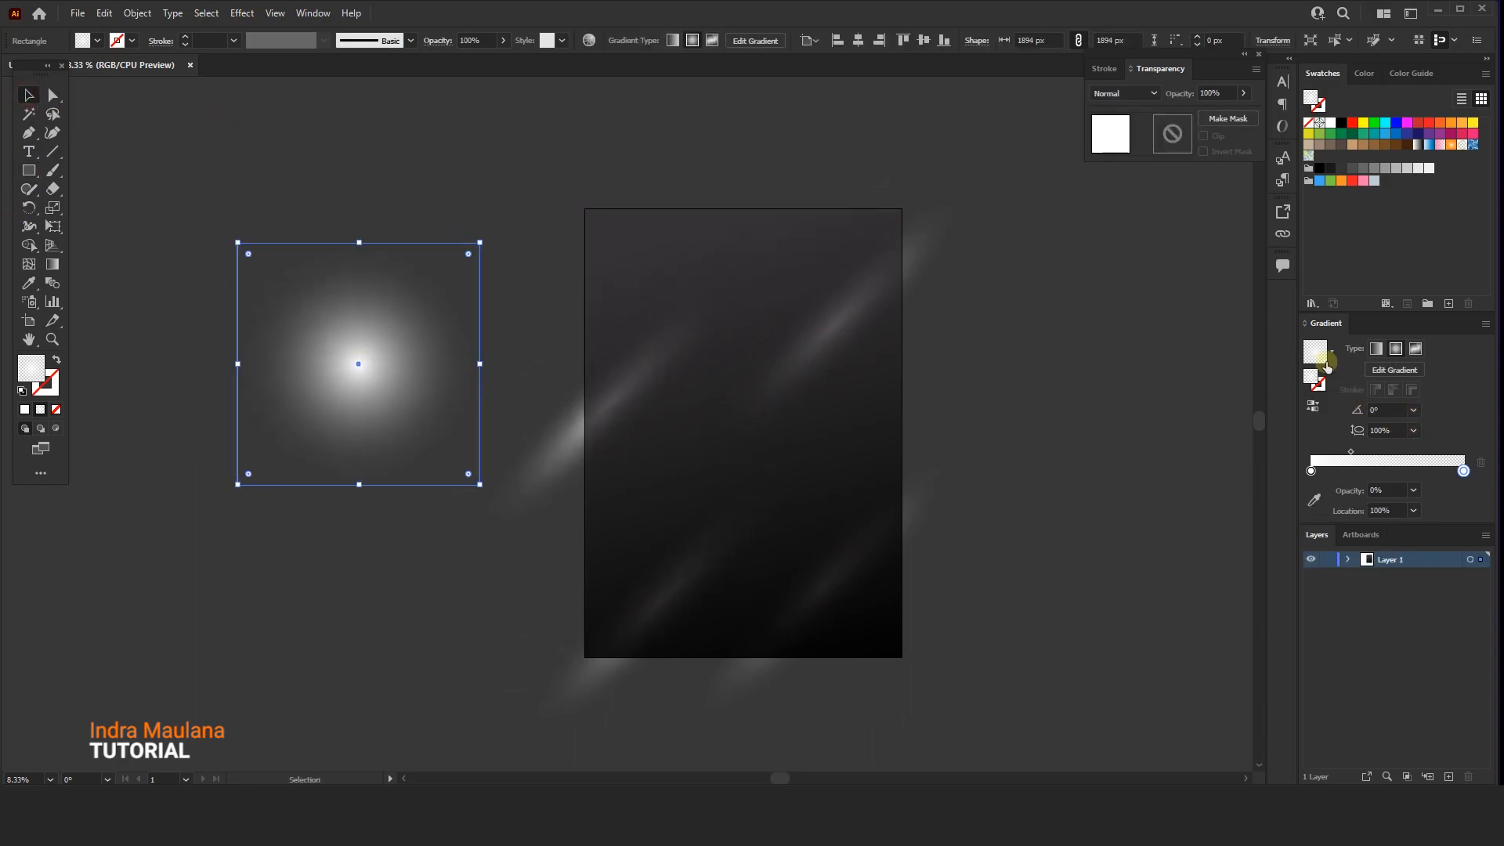
- Give the square a linear gradient with both stops in the light orange swatch and the end stop at 0% opacity
click(1332, 355)
click(1250, 382)
drag(1466, 125, 1464, 471)
drag(1466, 121, 1313, 473)
click(1461, 471)
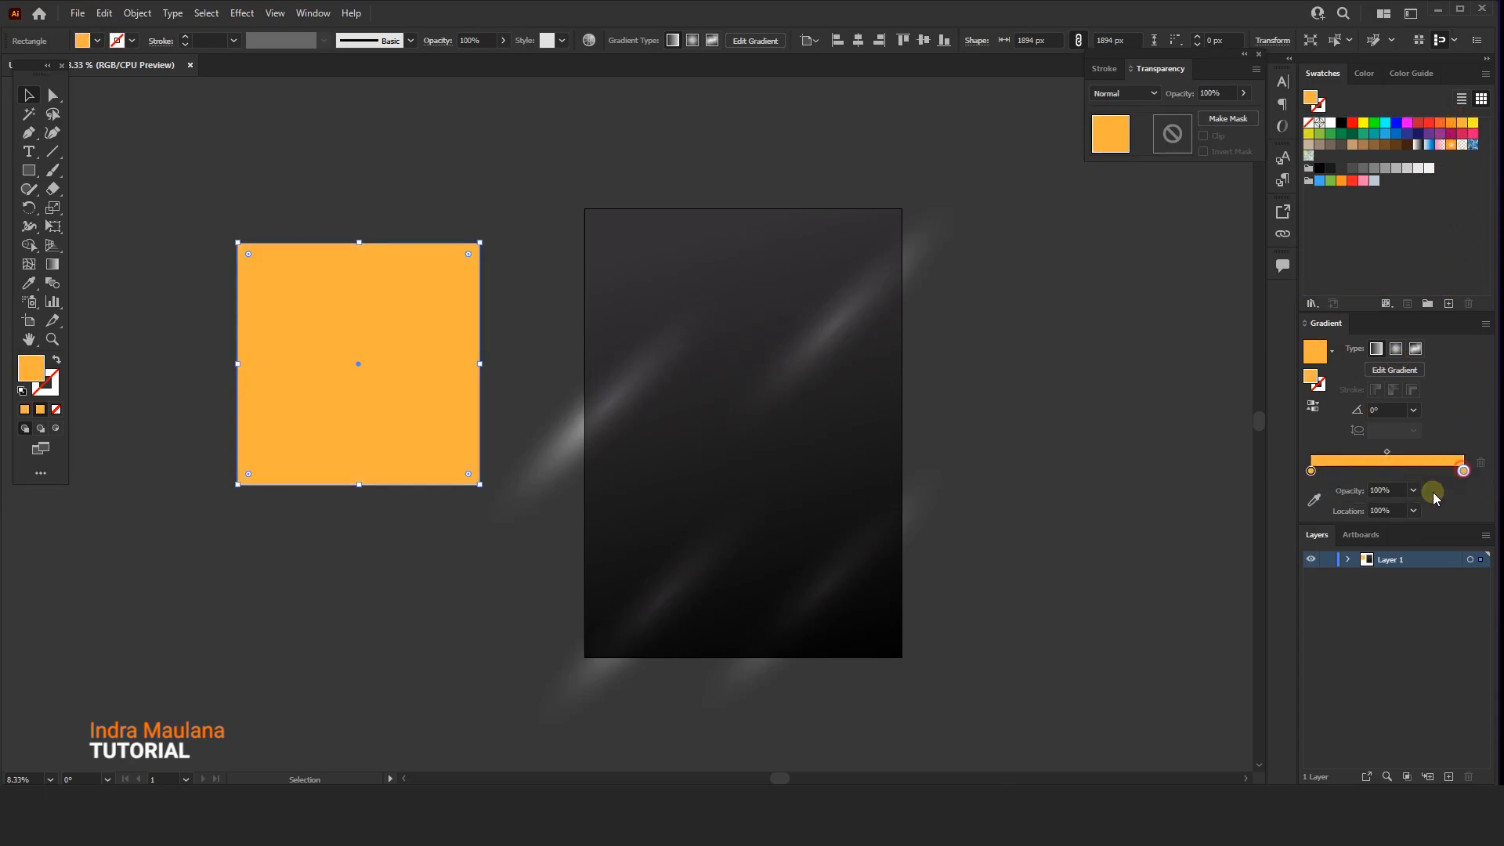
click(1416, 493)
click(1432, 674)
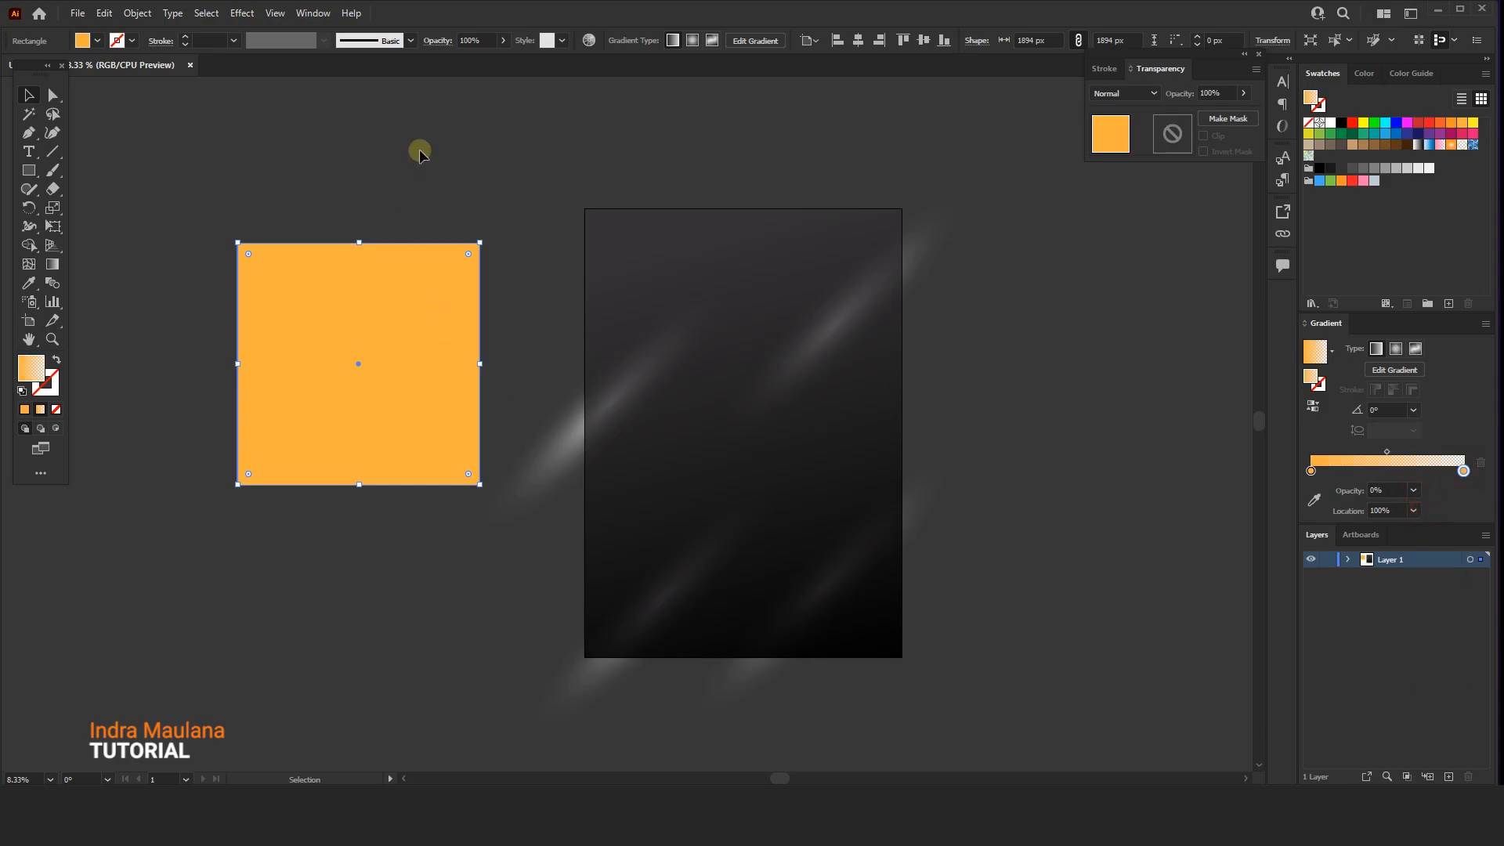
- Recolour both stops of the square's gradient with the darker orange swatch
drag(420, 151, 435, 166)
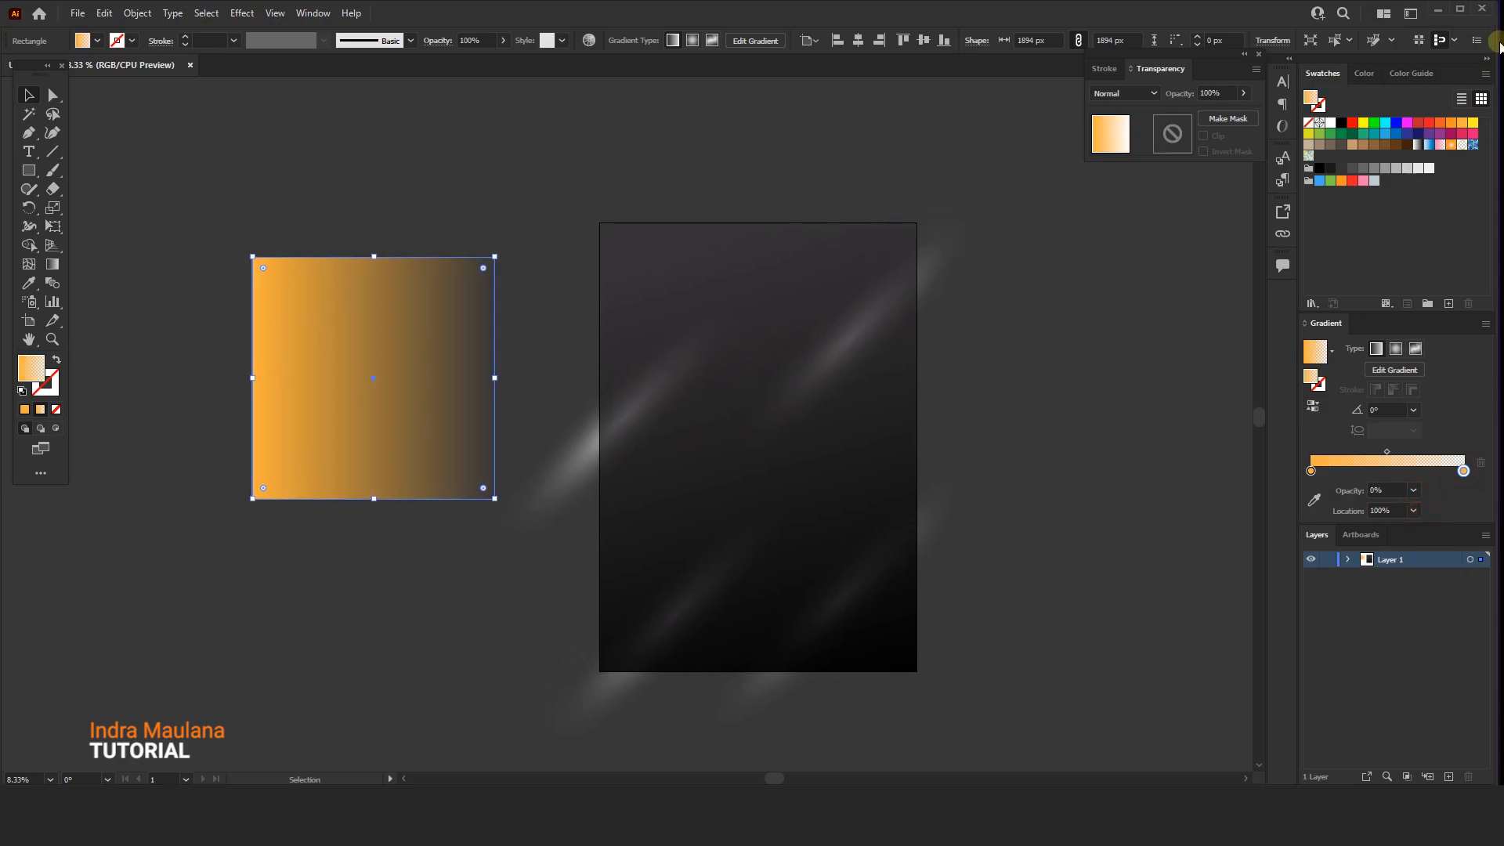
drag(1453, 128, 1457, 400)
drag(1454, 128, 1340, 419)
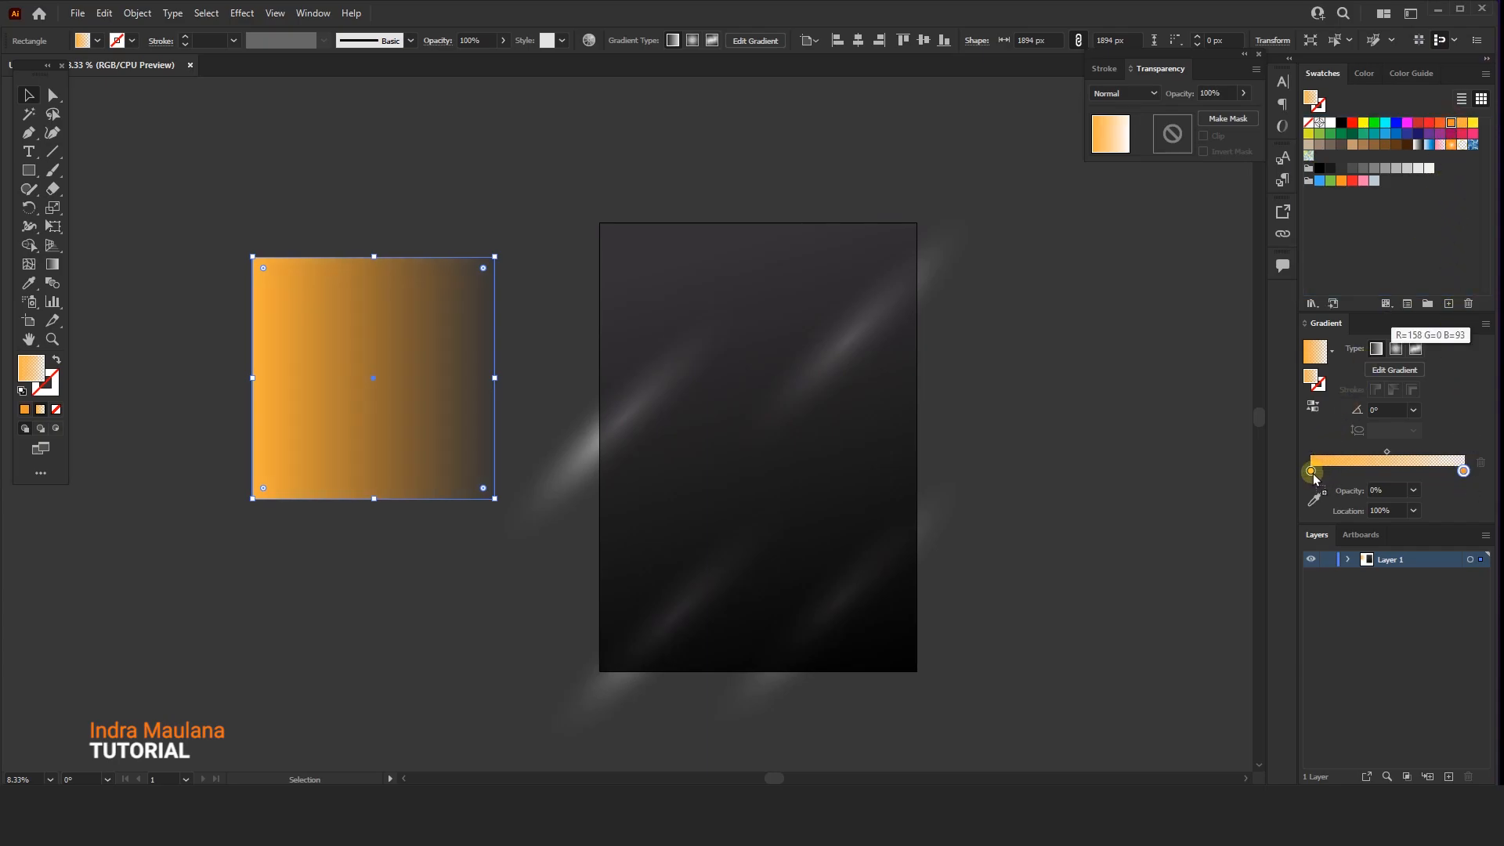
- Rotate the orange gradient square by 45°, place it over the artboard's lower-right corner and reverse its gradient
drag(1317, 478, 1312, 471)
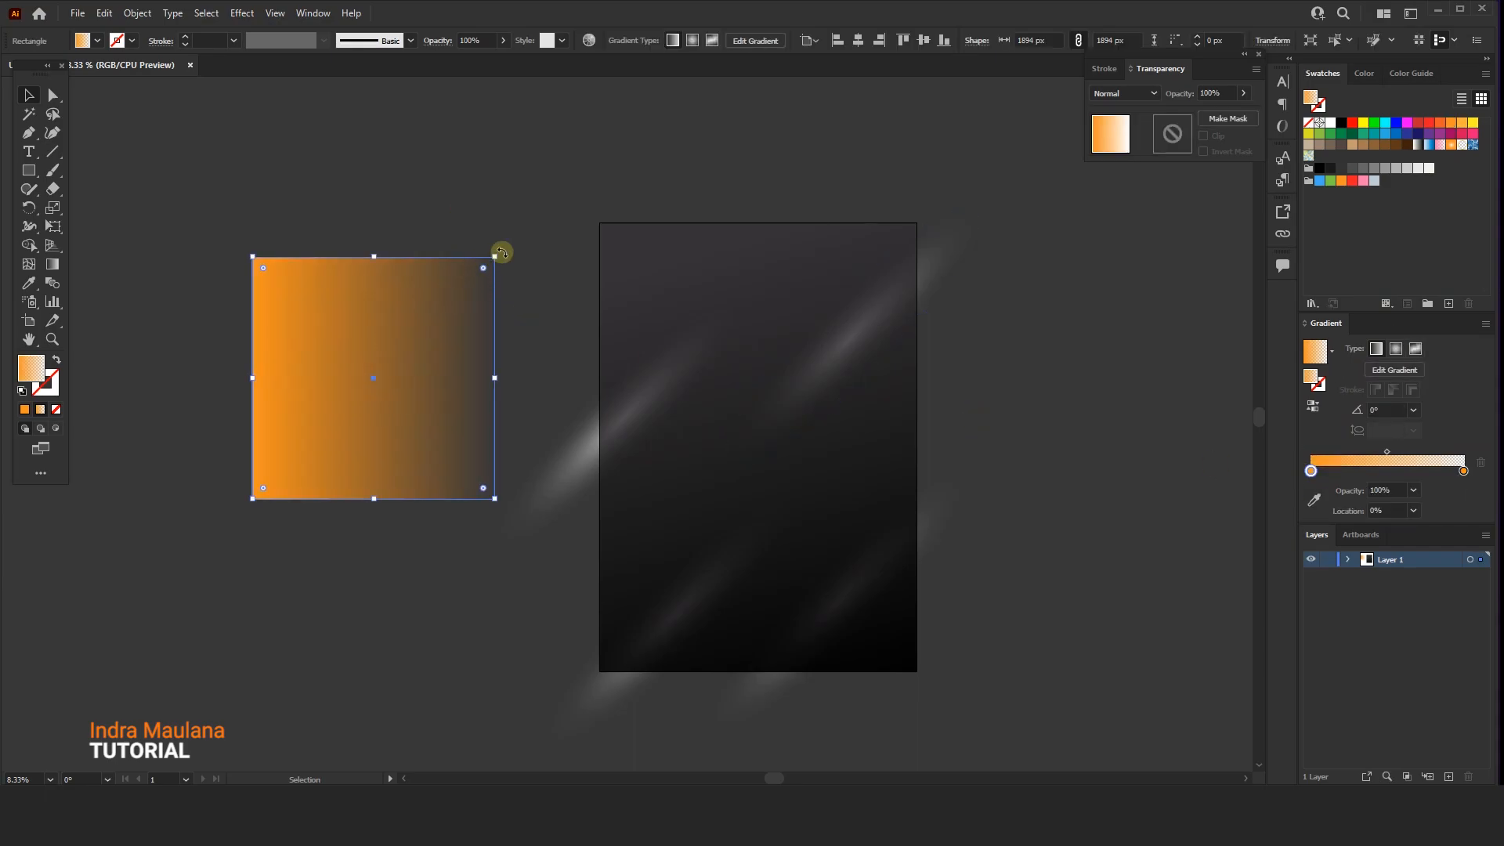
drag(502, 251, 514, 368)
drag(401, 374, 866, 608)
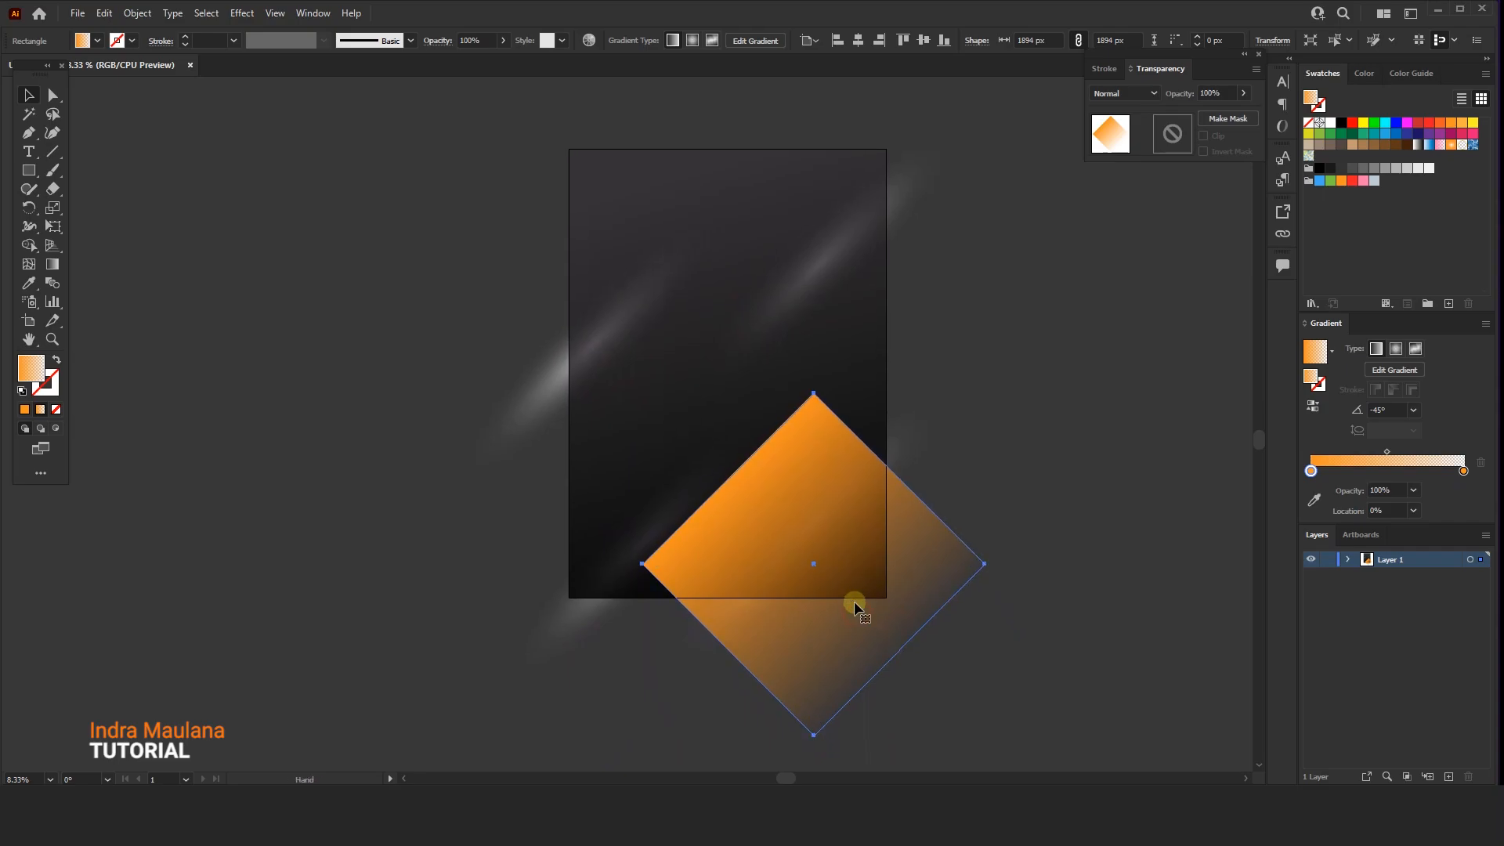
click(1314, 405)
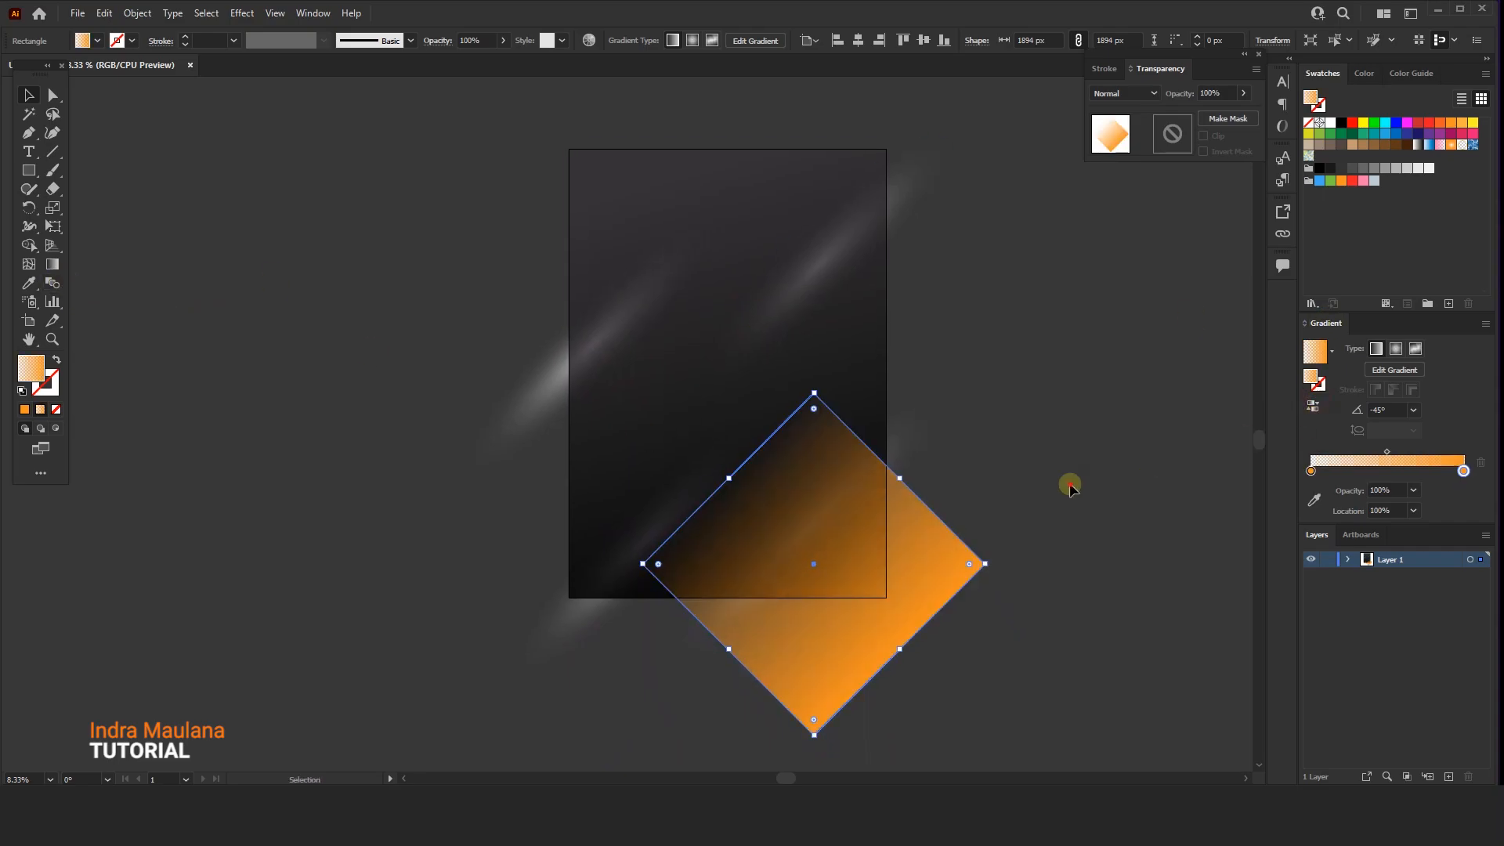
click(1019, 485)
click(937, 542)
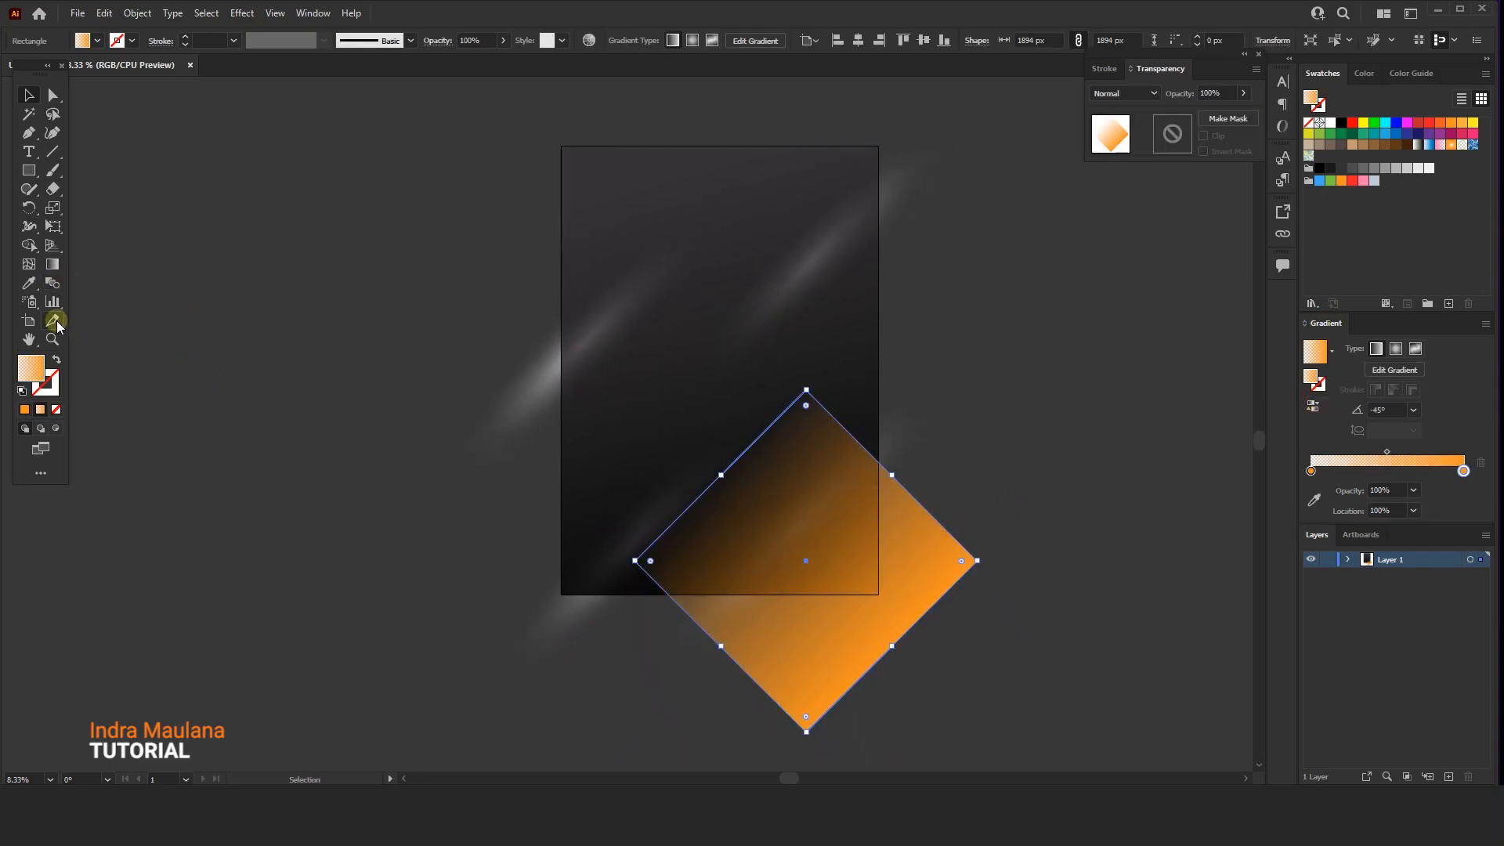
- Redraw the rotated square's gradient at about 44.5° so it fades toward the lower left, with the midpoint shifted toward the opaque end
click(59, 272)
drag(722, 465, 886, 655)
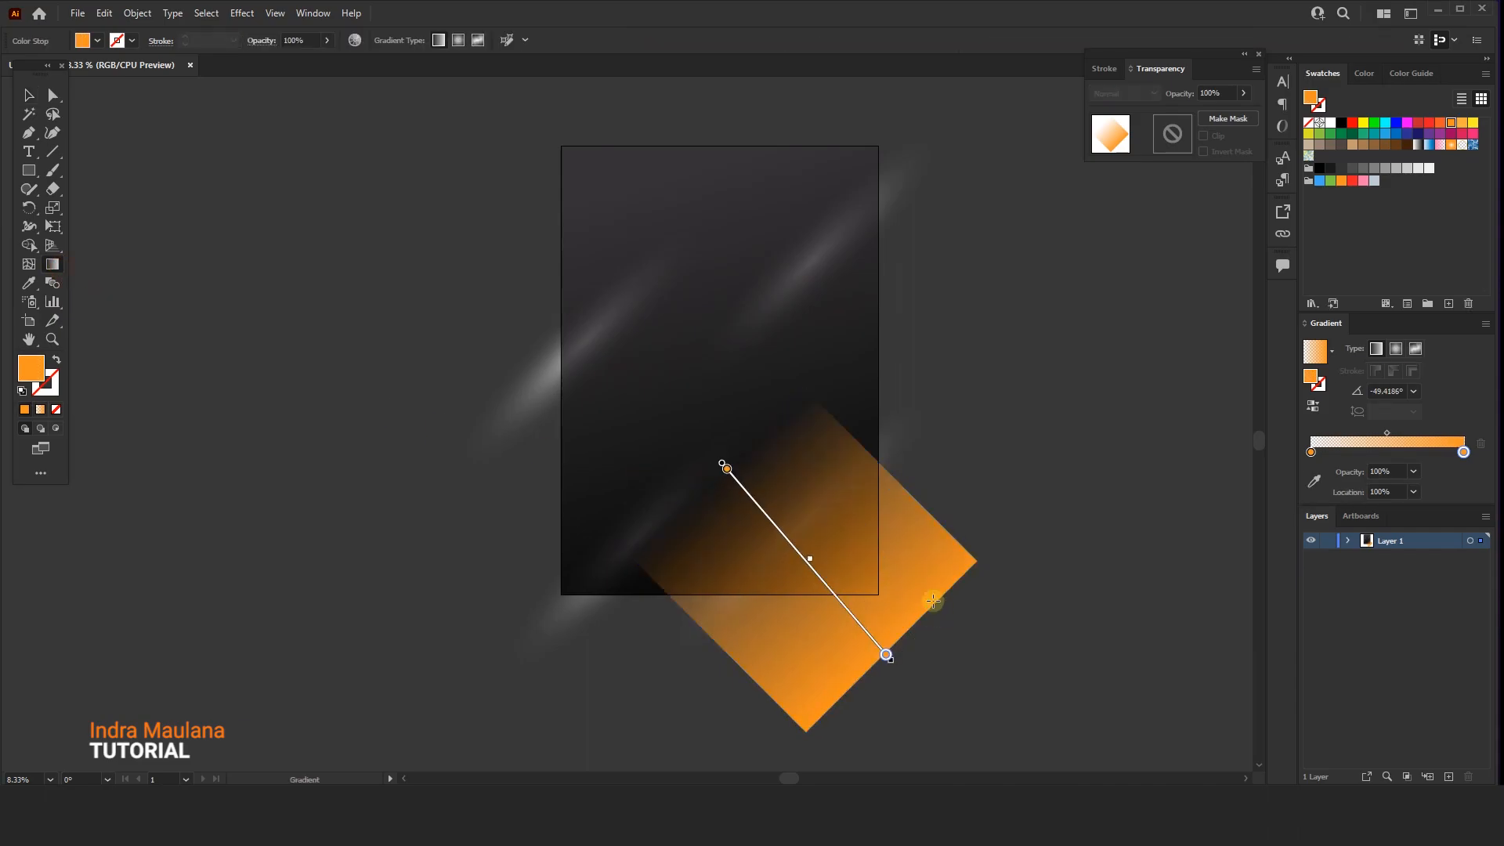
drag(901, 443, 738, 644)
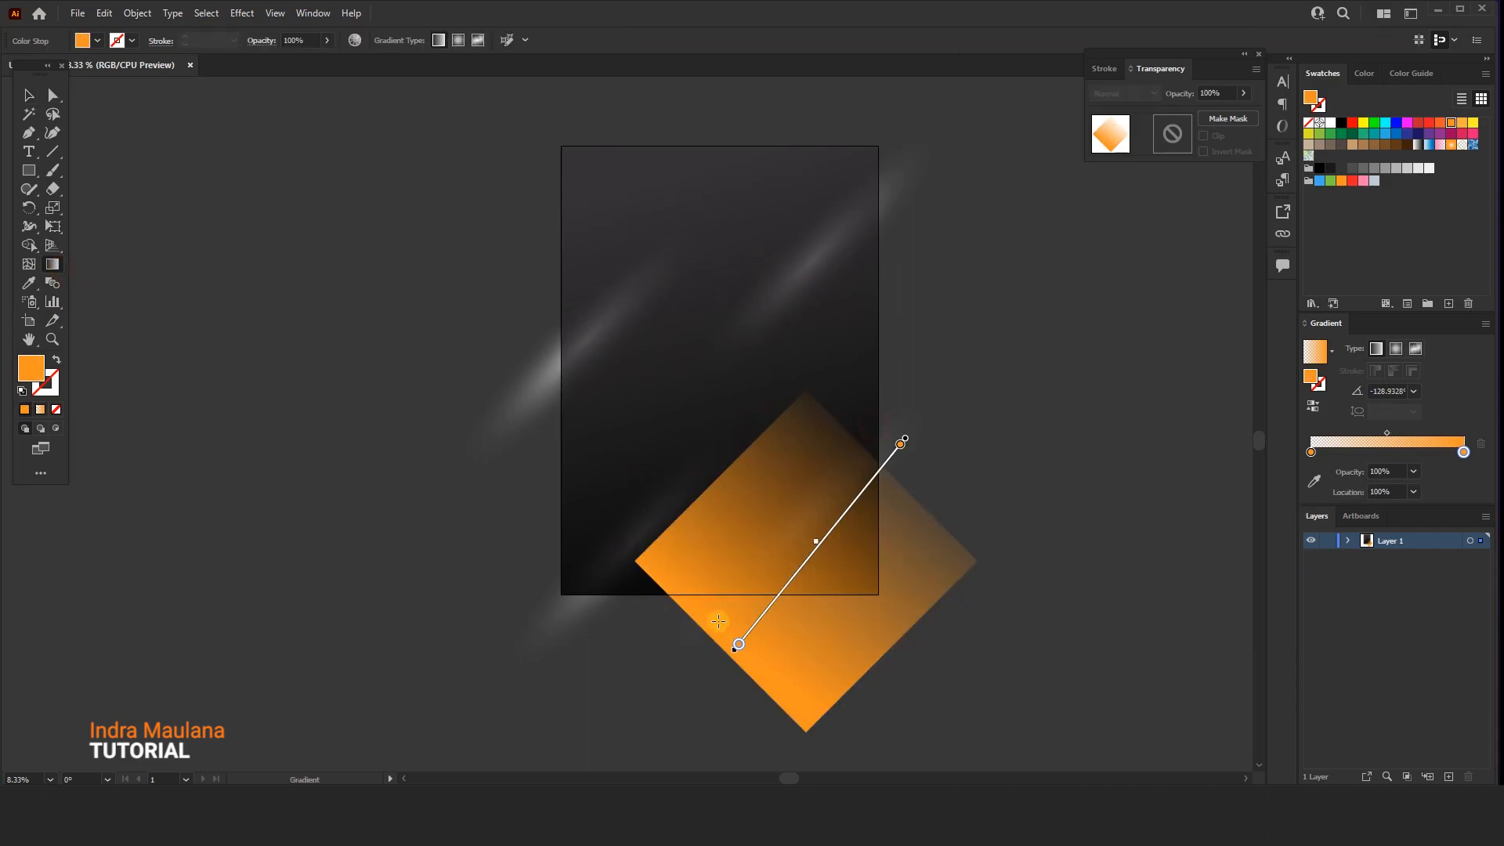
drag(852, 431, 672, 619)
drag(665, 624, 915, 381)
drag(726, 596, 923, 397)
mouse_move(849, 517)
mouse_down()
mouse_move(902, 476)
mouse_move(878, 491)
mouse_up()
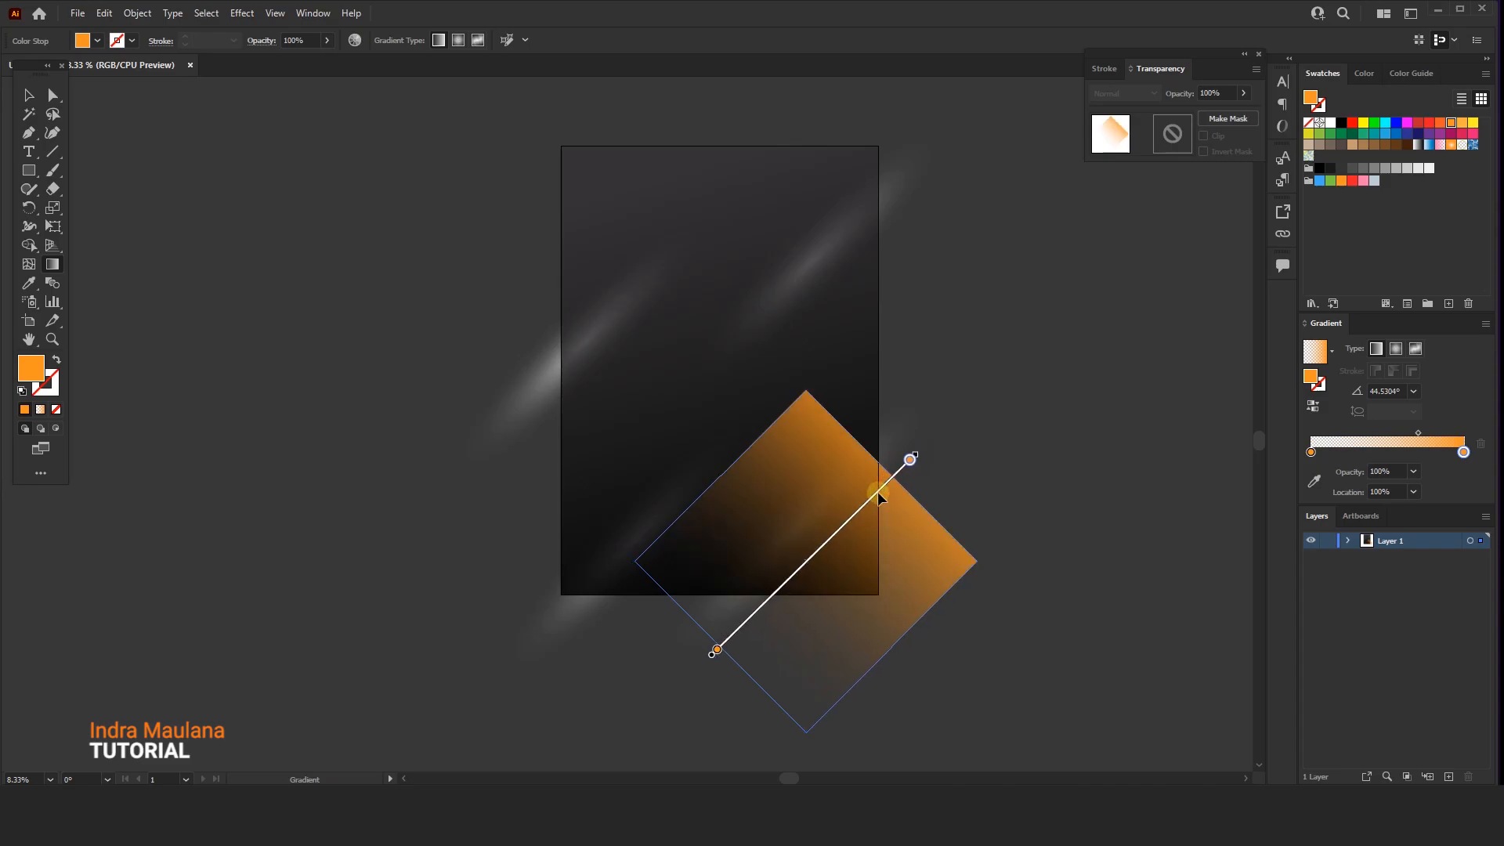
click(977, 370)
click(30, 96)
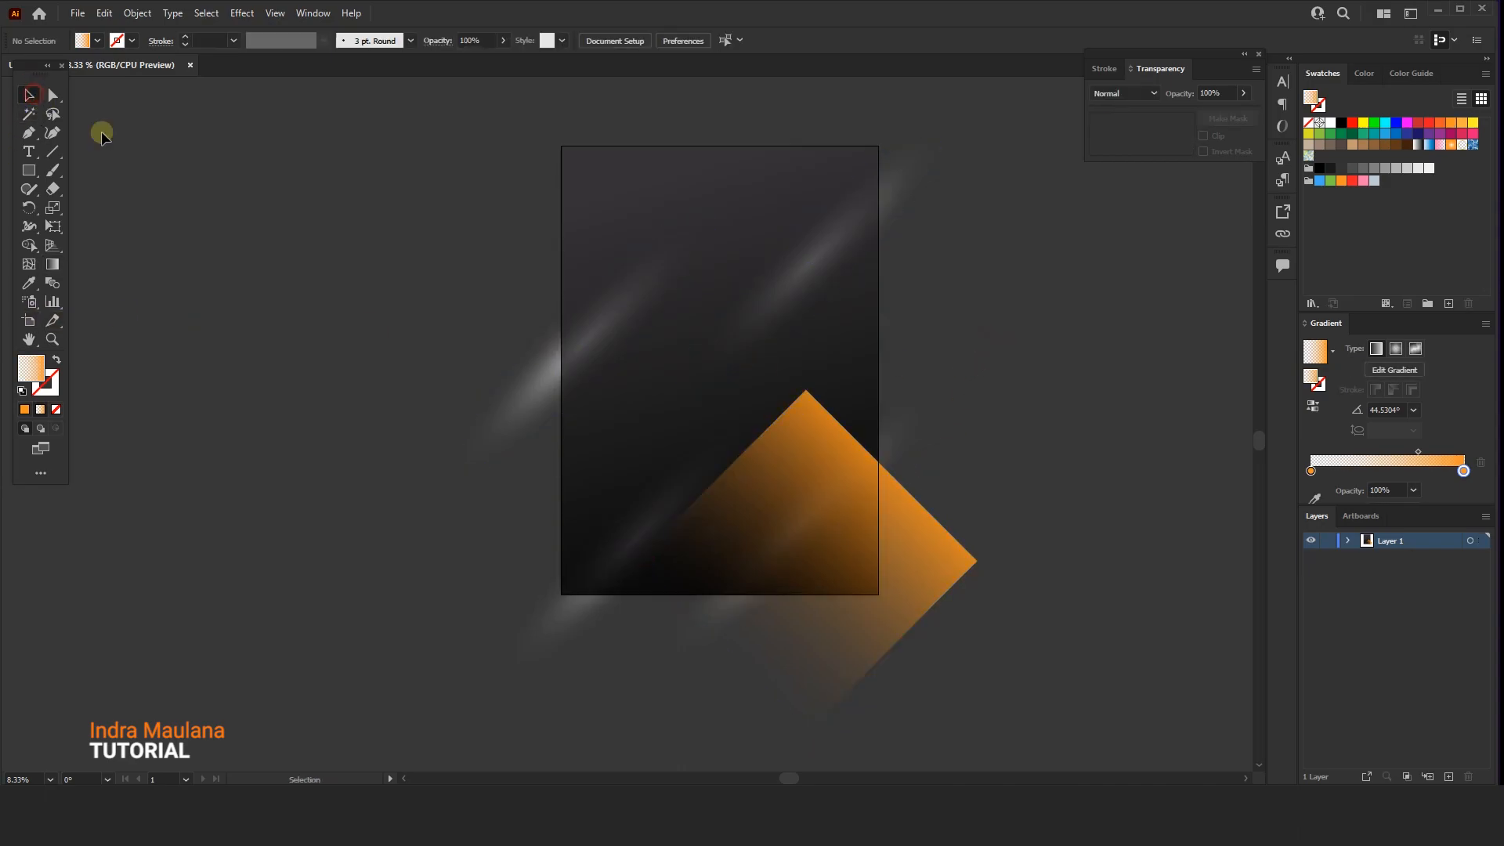
- Duplicate the rotated square above itself and narrow the copy into a diagonal strip about 198 px wide
scroll(272, 298, up, 2)
click(880, 603)
drag(891, 687, 934, 410)
click(933, 359)
drag(839, 388, 876, 381)
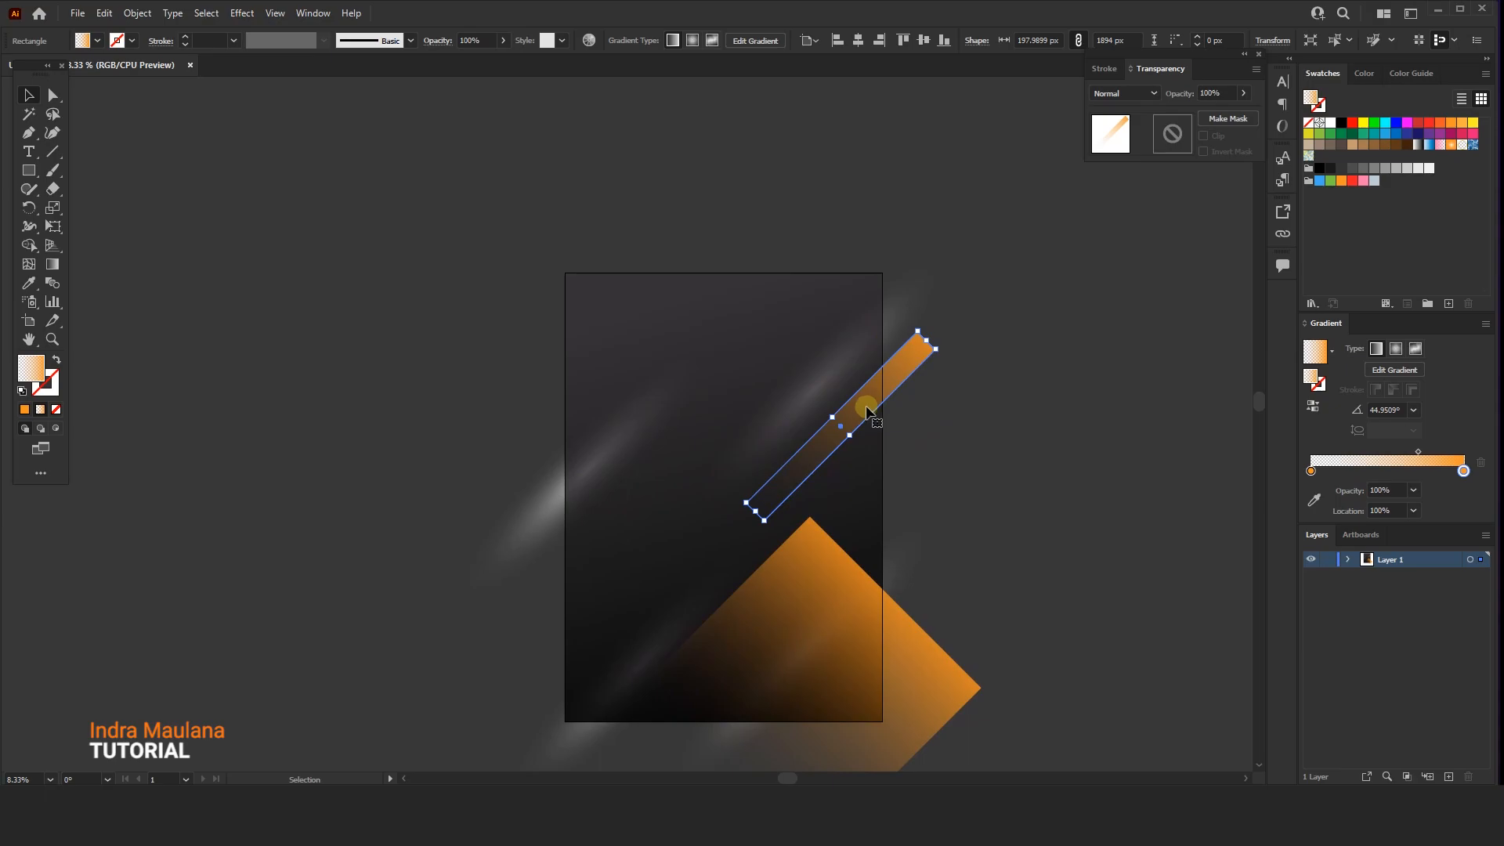
- Lengthen the diagonal strip toward the lower left to about 2935 px and widen it to about 296 px
drag(758, 515, 655, 604)
drag(846, 444, 840, 450)
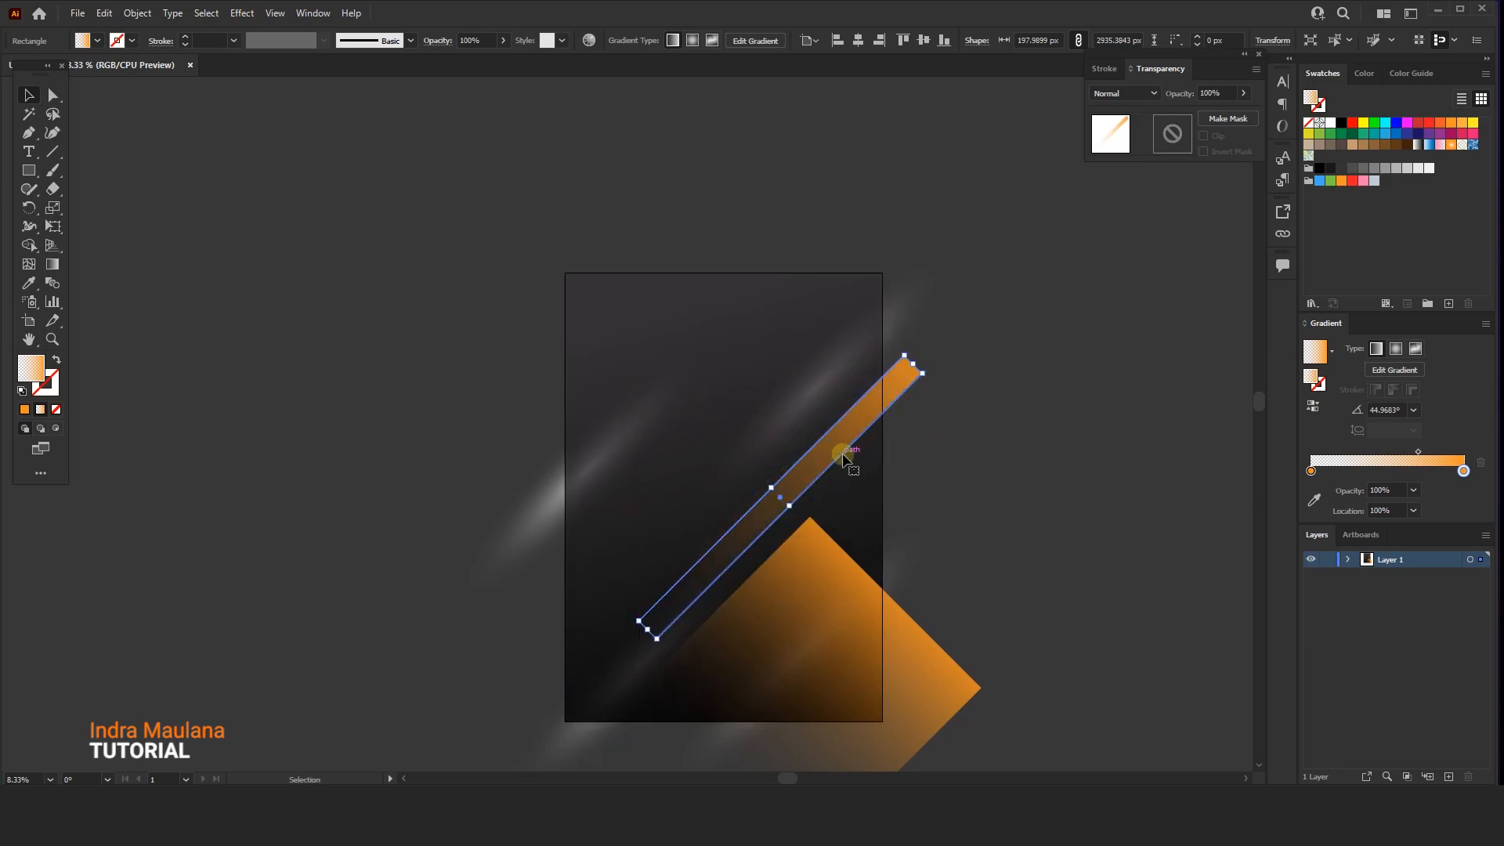
drag(792, 510, 800, 518)
drag(830, 448, 826, 436)
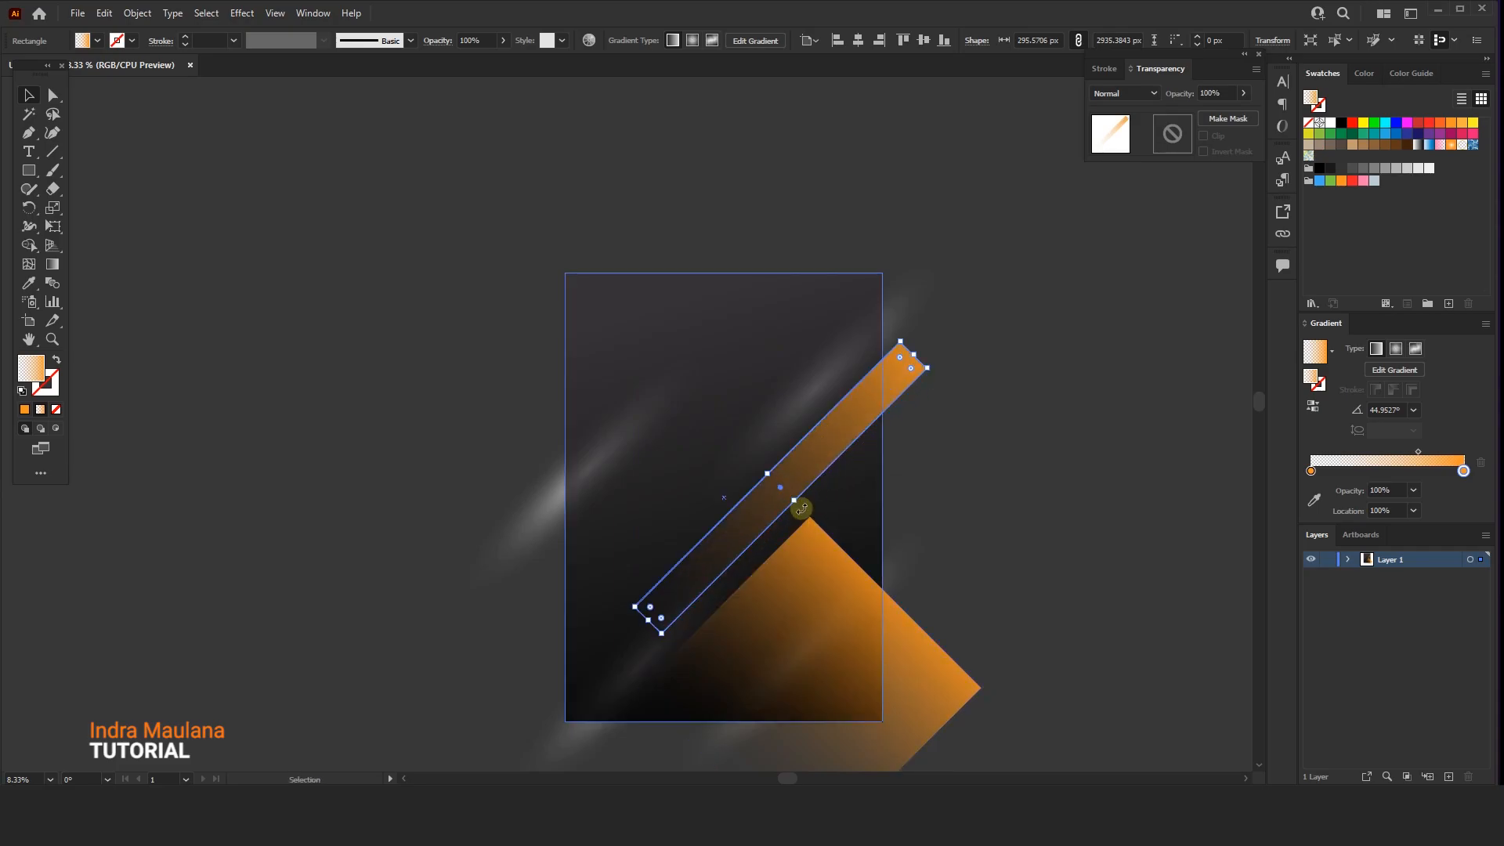
- Narrow the strip to about 251 px and spread copies of it over the artboard's lower-left, top and upper-left edges
drag(794, 501, 598, 703)
scroll(870, 411, left, 1)
drag(475, 660, 522, 607)
drag(684, 616, 687, 608)
drag(586, 563, 554, 593)
drag(604, 644, 675, 340)
- Reverse the gradient of the upper-left strip so its opaque end lies outside the artboard
click(1314, 409)
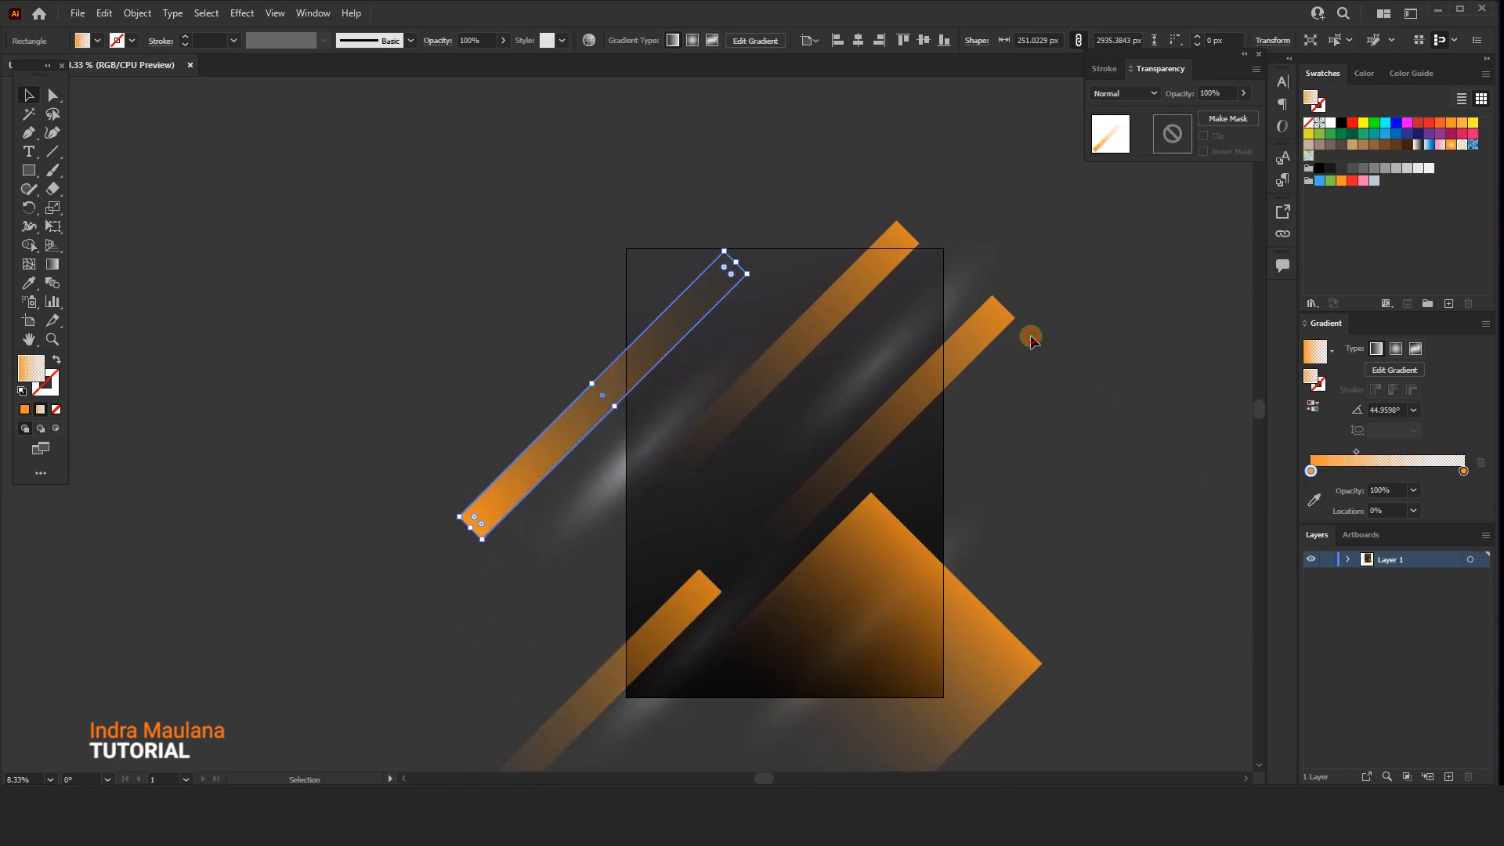
click(1070, 386)
click(539, 464)
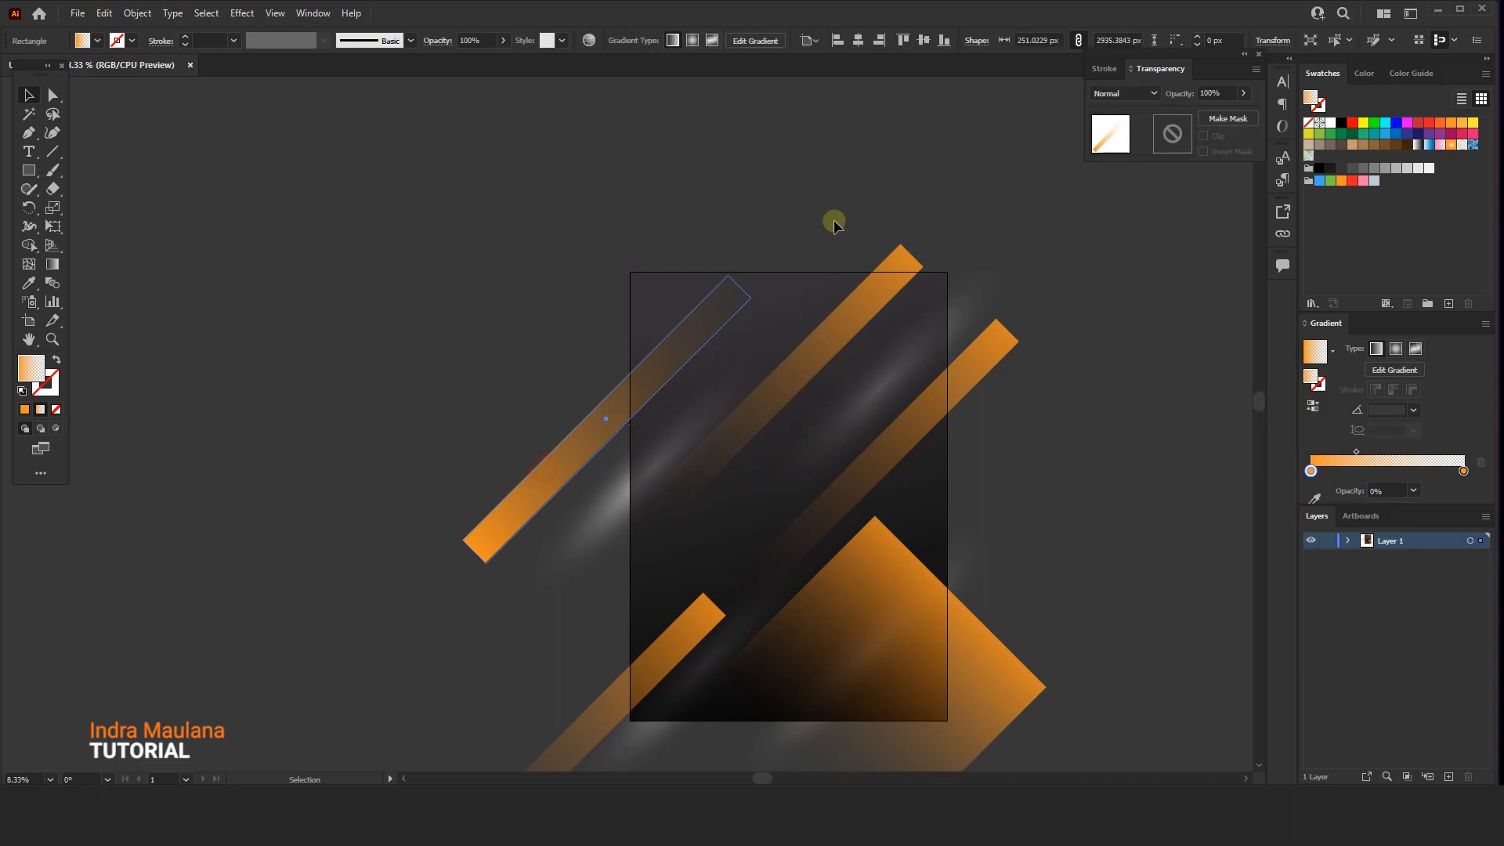
- Replace the poster background's gradient with a solid near-black grey swatch
click(800, 273)
click(787, 177)
drag(776, 172, 714, 142)
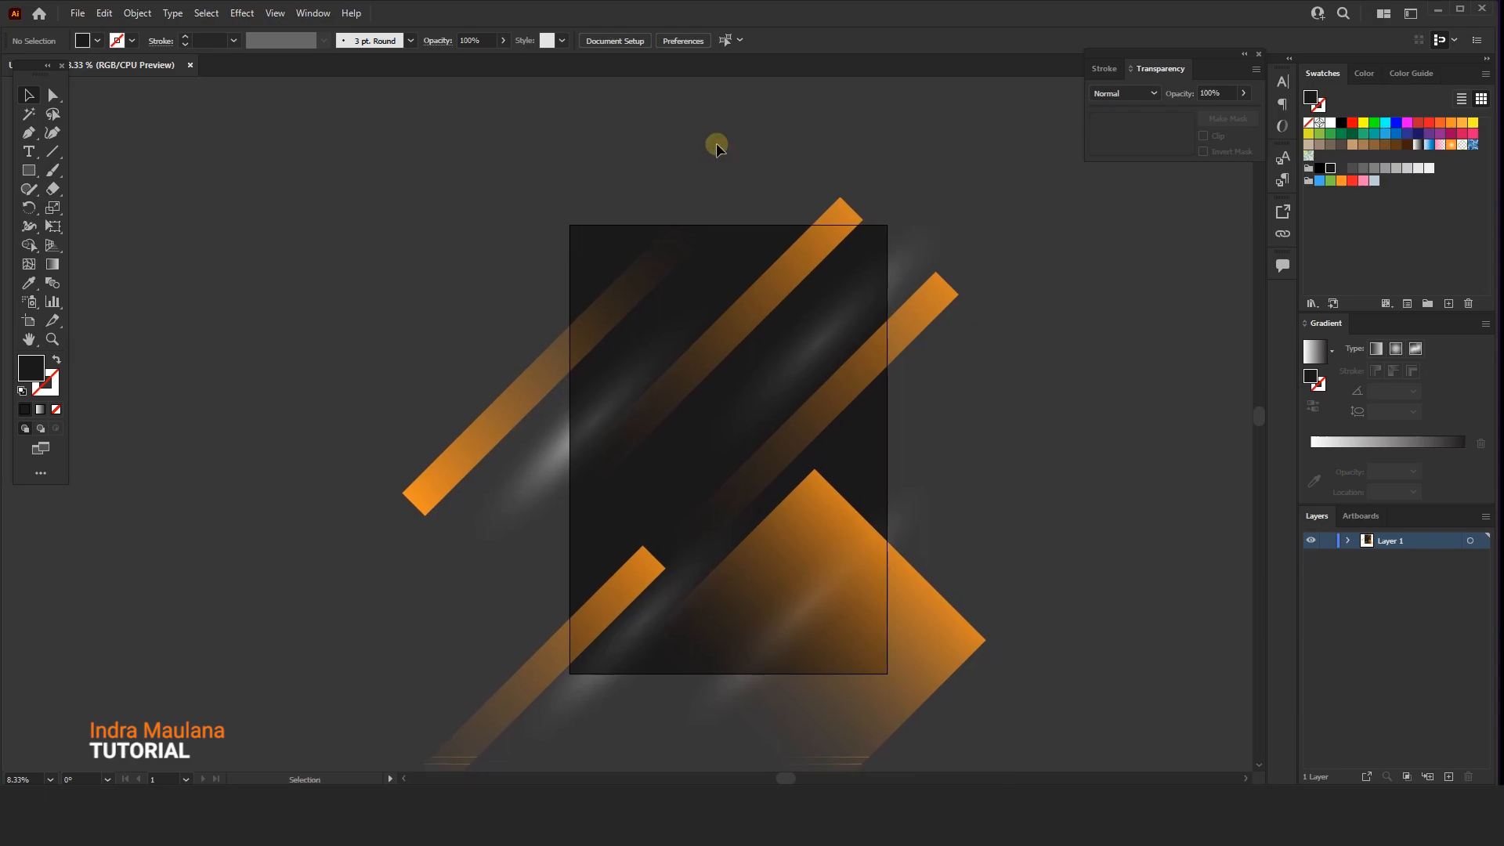
- Add a thin orange line about 24 px wide parallel to the upper-left strip, with its gradient reversed
drag(548, 267, 630, 289)
drag(593, 431, 566, 510)
click(309, 313)
click(1314, 407)
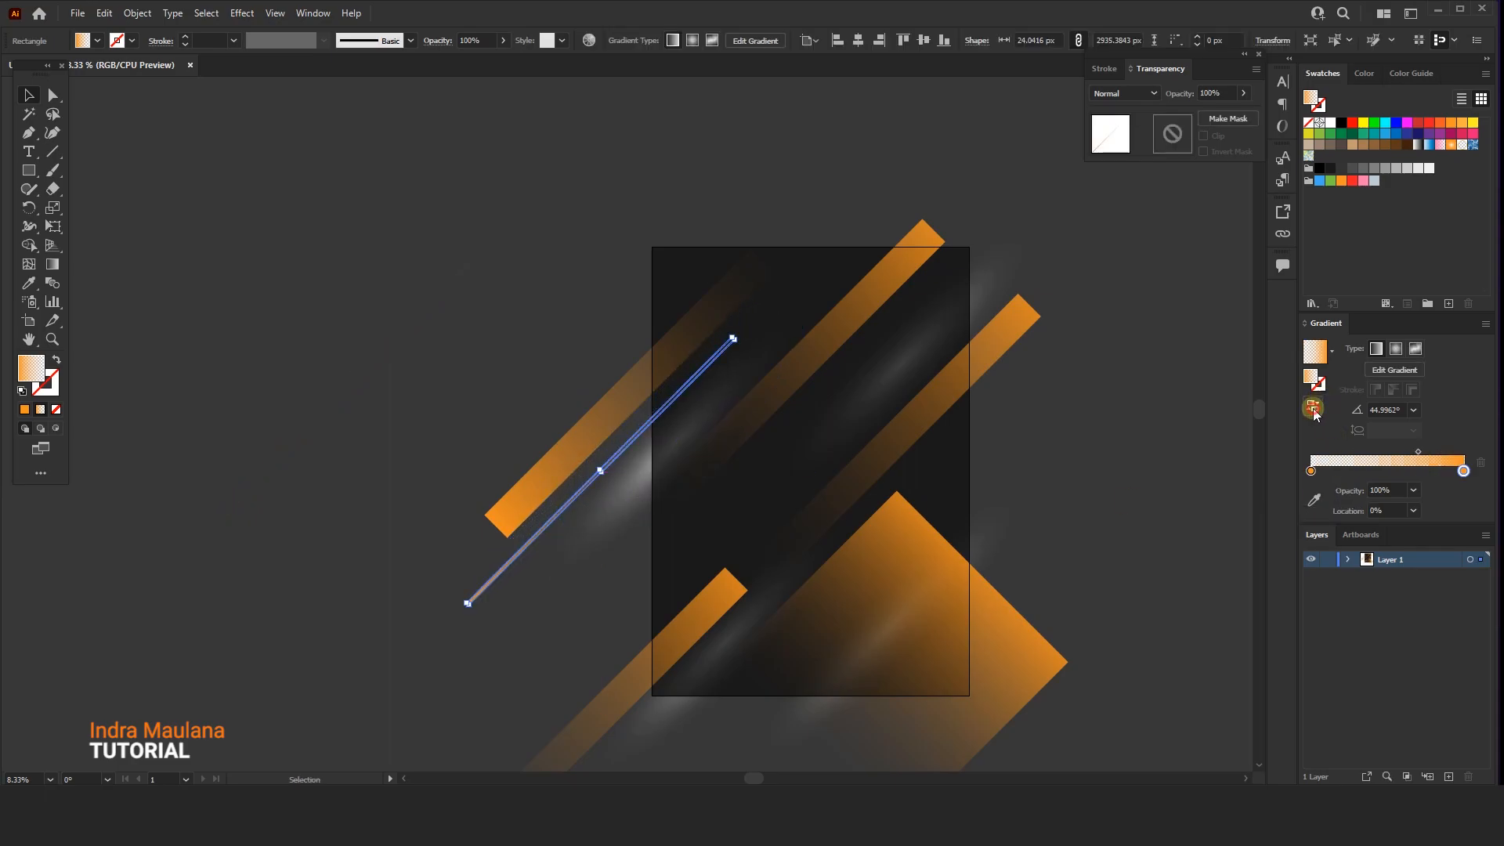
click(821, 134)
- Duplicate the thin line beyond the artboard's upper-left part, reverse the copy's gradient and adjust the placement
drag(764, 162, 754, 168)
drag(689, 376, 913, 207)
click(1313, 408)
click(659, 262)
drag(690, 279, 558, 221)
mouse_move(413, 295)
mouse_down()
mouse_move(457, 251)
mouse_move(443, 282)
mouse_up()
mouse_move(366, 334)
mouse_down()
mouse_move(376, 299)
mouse_move(428, 261)
mouse_up()
drag(404, 200, 404, 239)
drag(435, 148, 381, 156)
- Create a new document from the A4 print preset
click(66, 16)
click(90, 28)
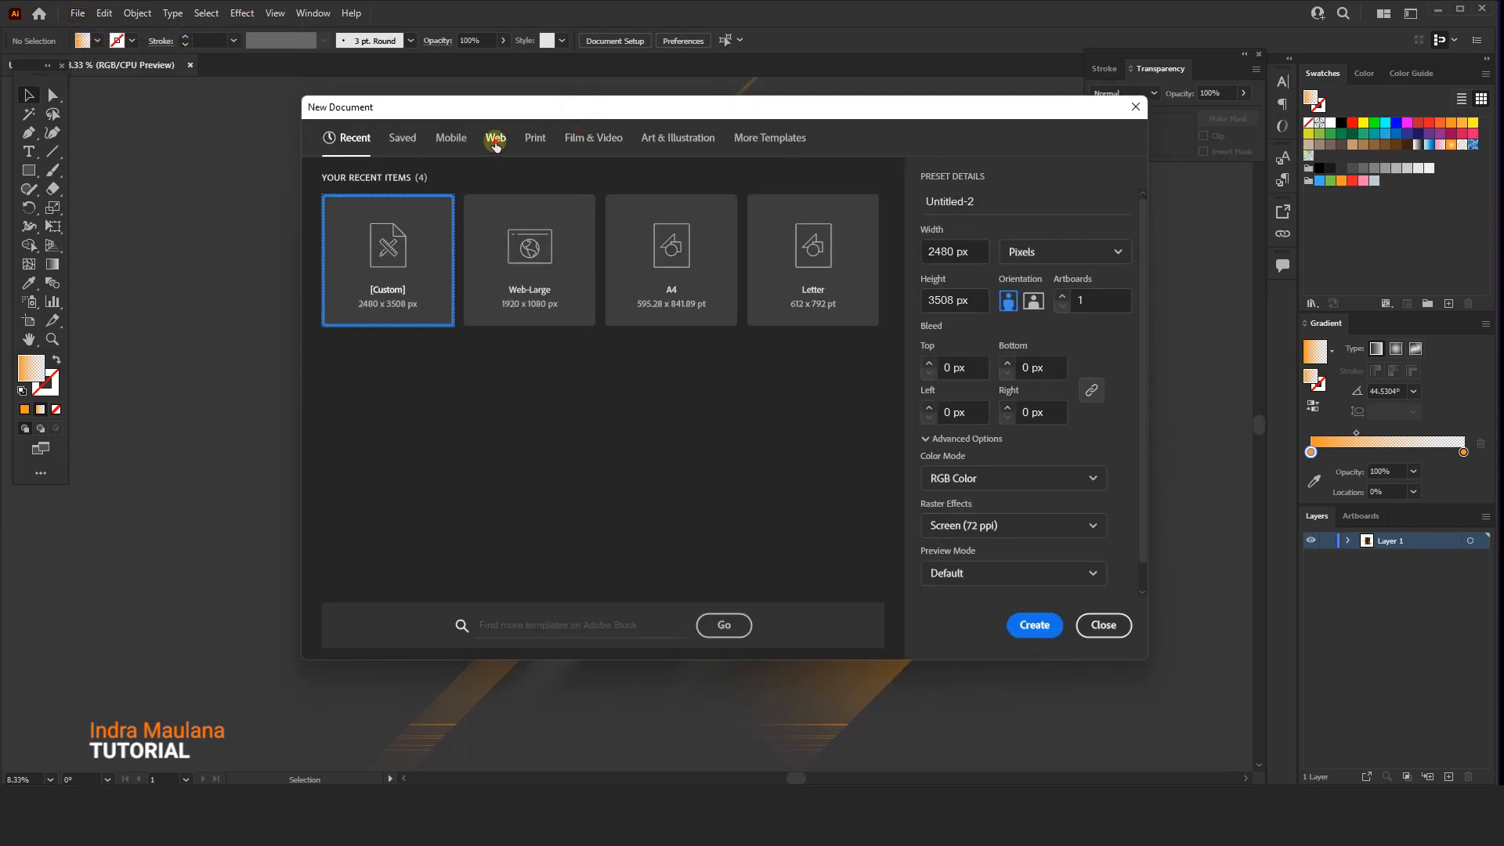
click(497, 141)
click(530, 146)
click(509, 259)
click(1032, 641)
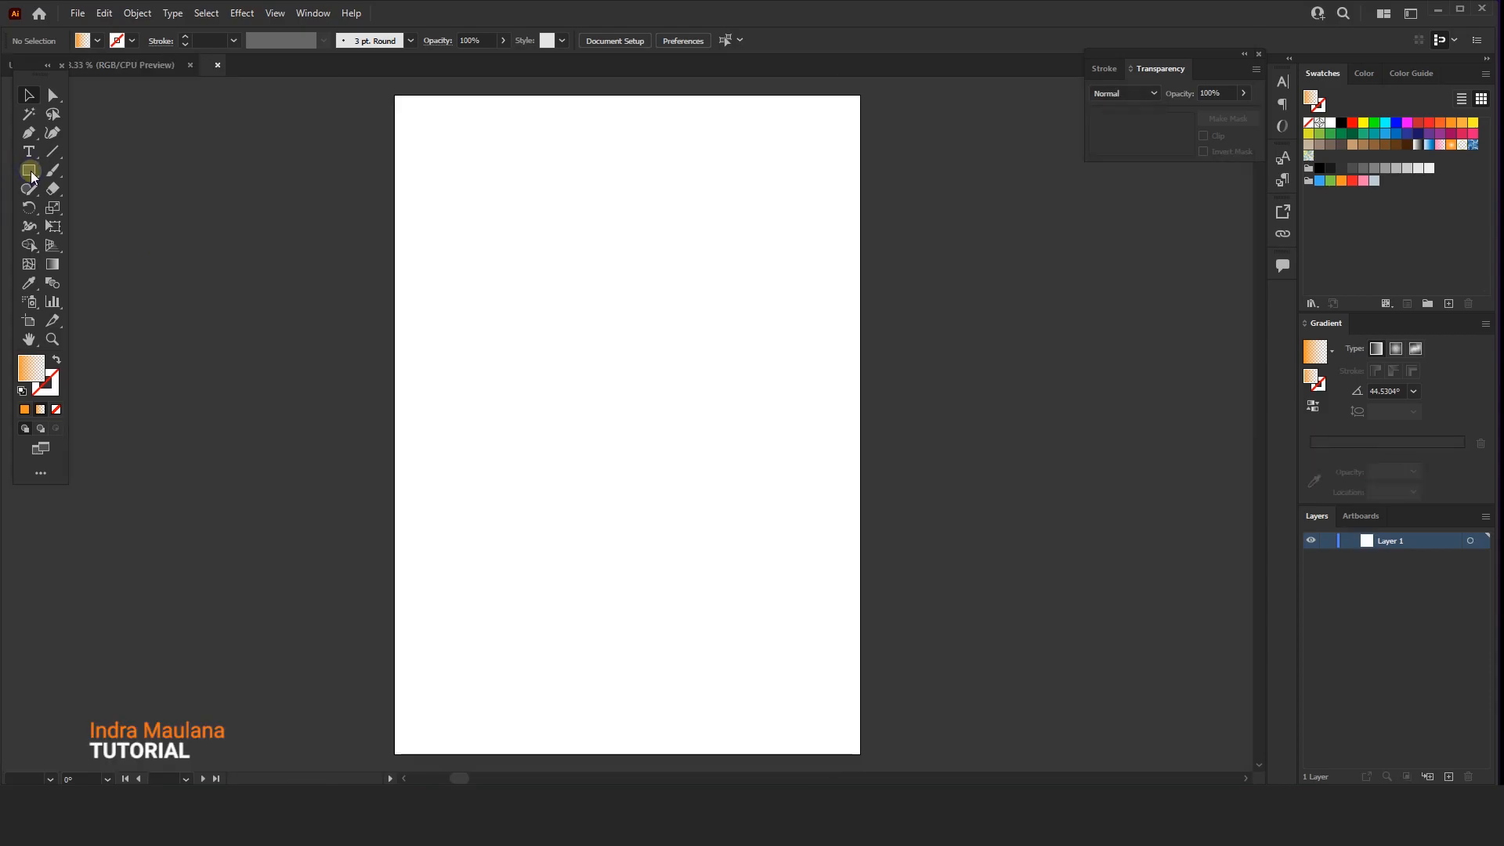
- Draw a circle about 462 pt in diameter and move it onto the empty canvas to the left of the artboard
right_click(32, 171)
click(71, 210)
drag(572, 324, 700, 504)
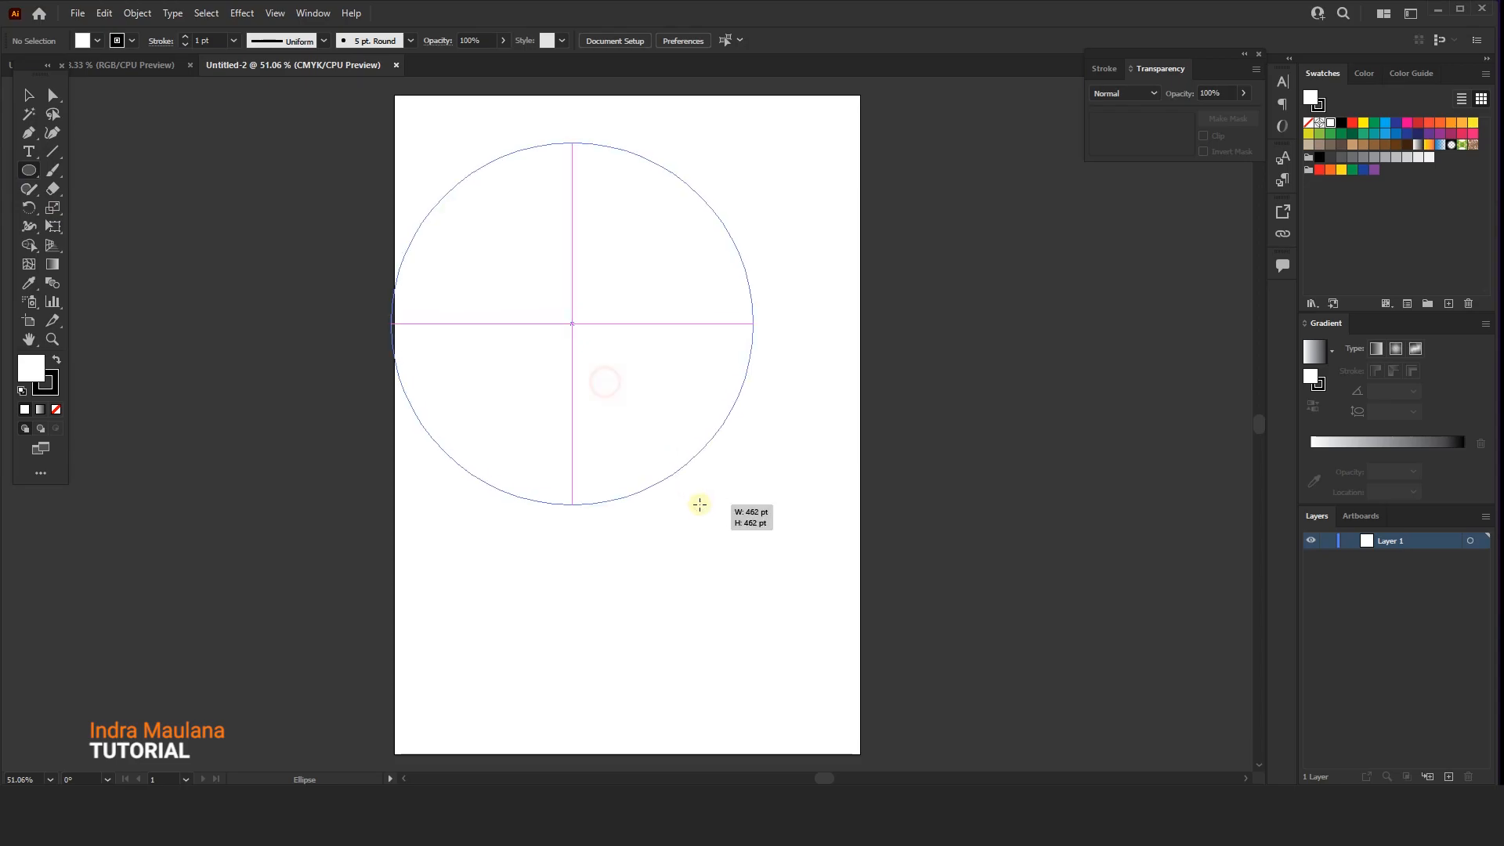
click(29, 95)
drag(553, 258, 598, 401)
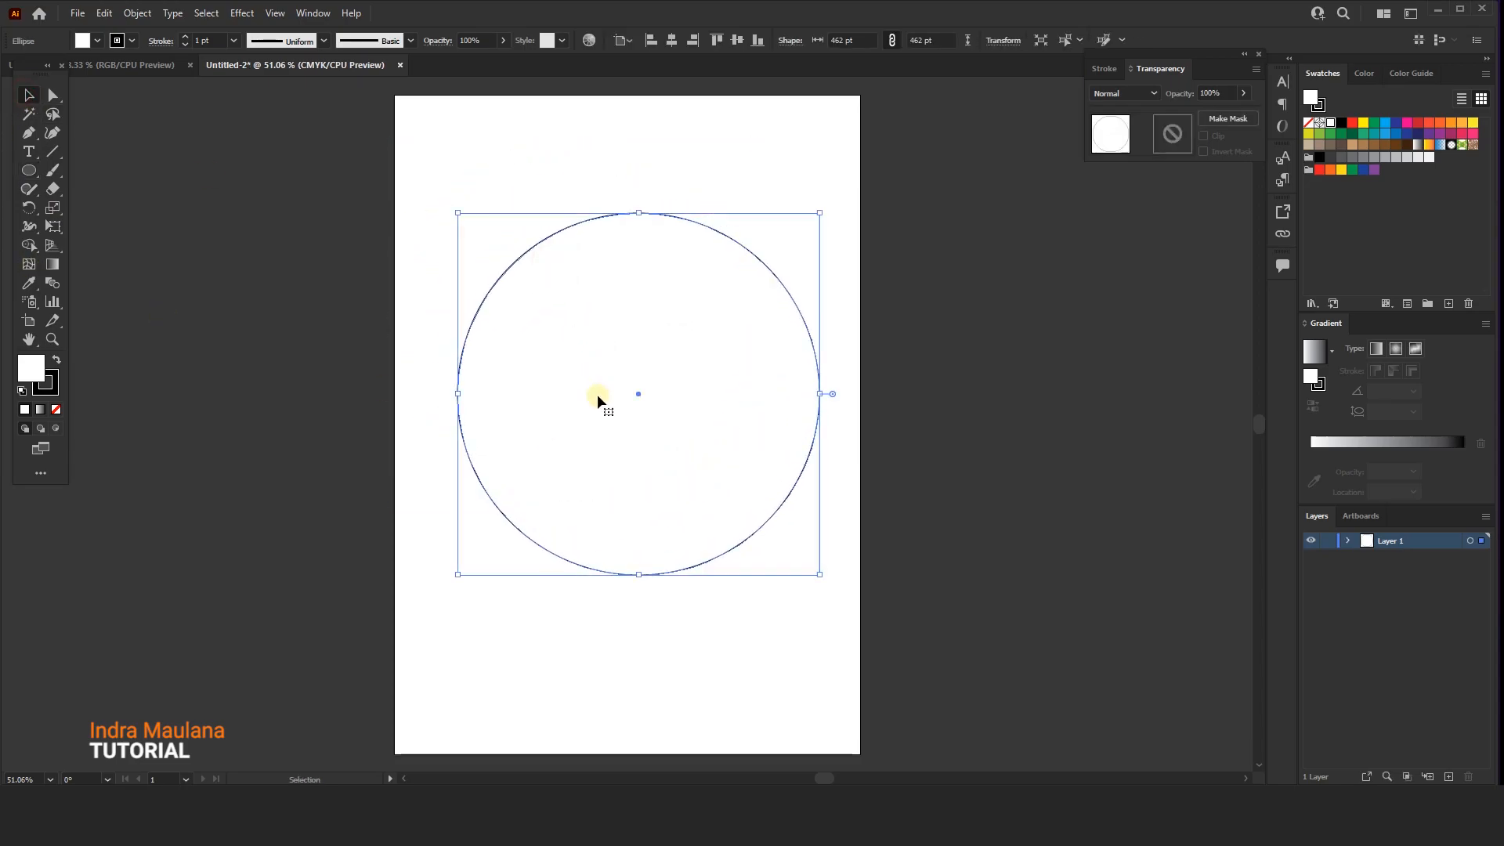
drag(518, 367, 490, 416)
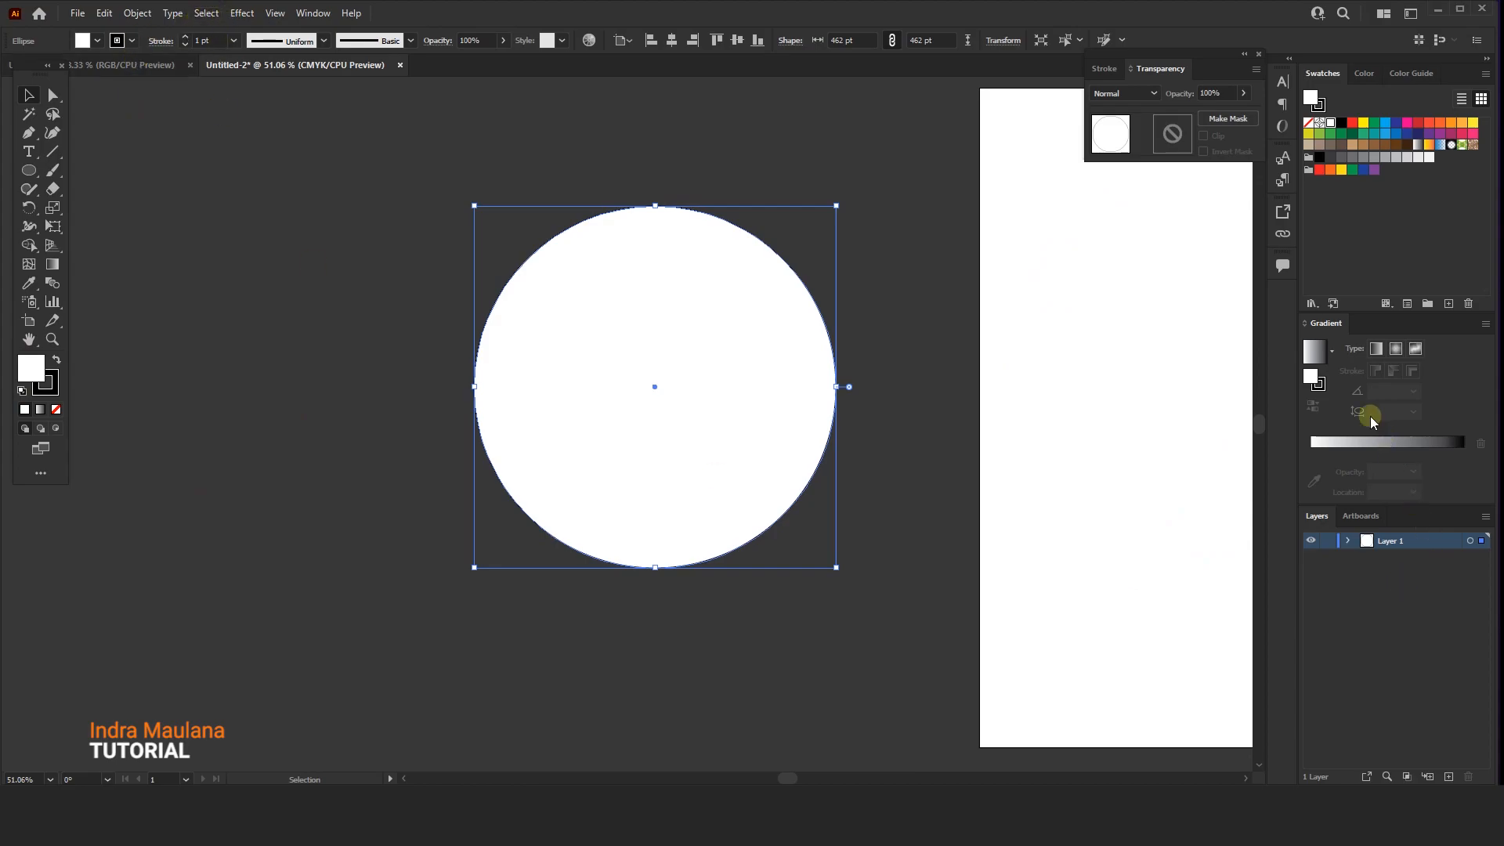
- Fill the circle with a radial gradient running from a black centre to a white edge, and remove its stroke
click(1356, 443)
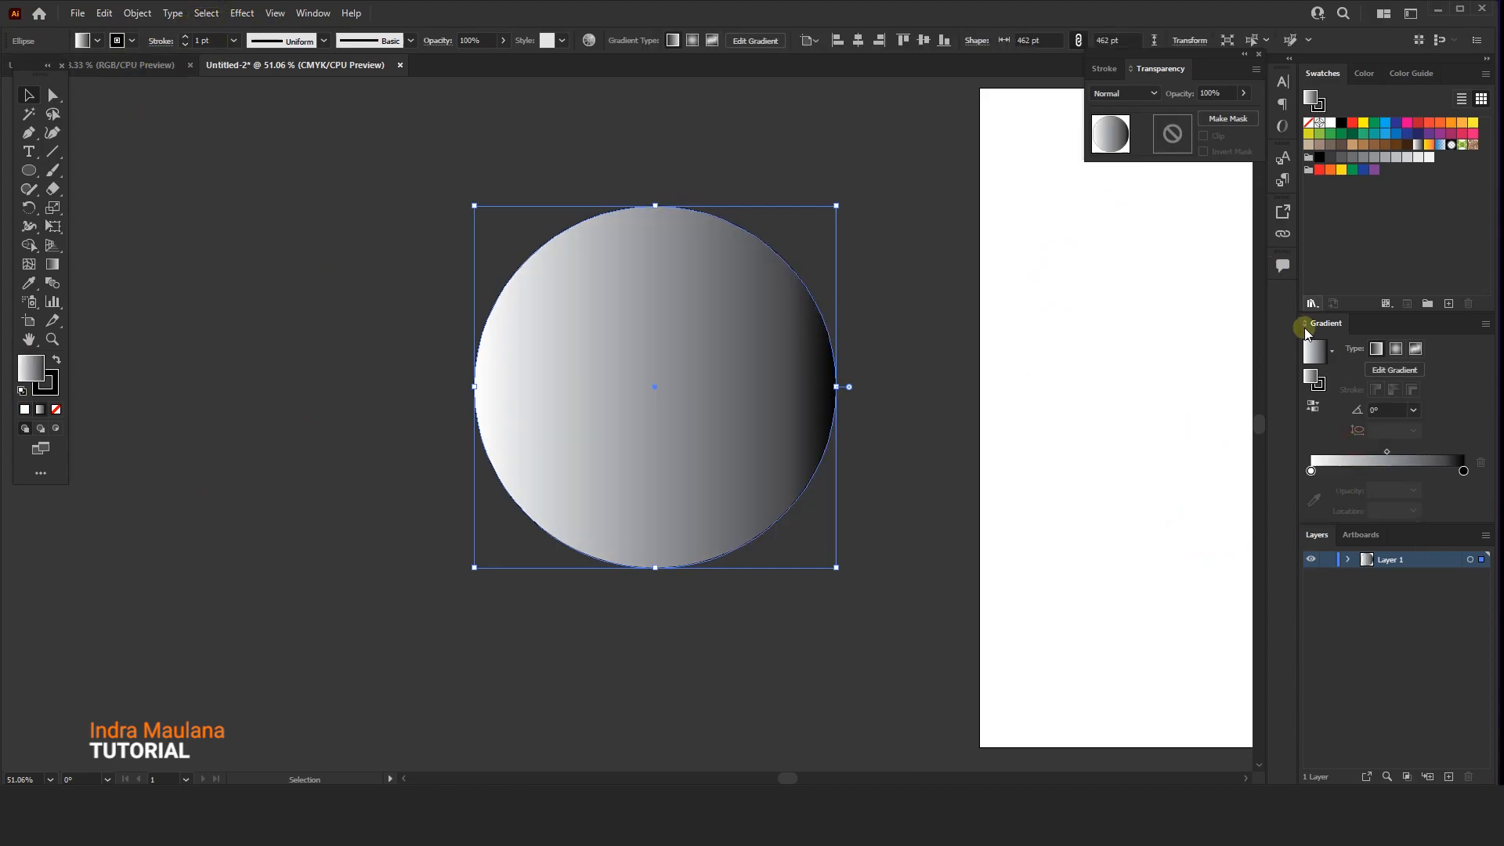
click(133, 44)
click(7, 68)
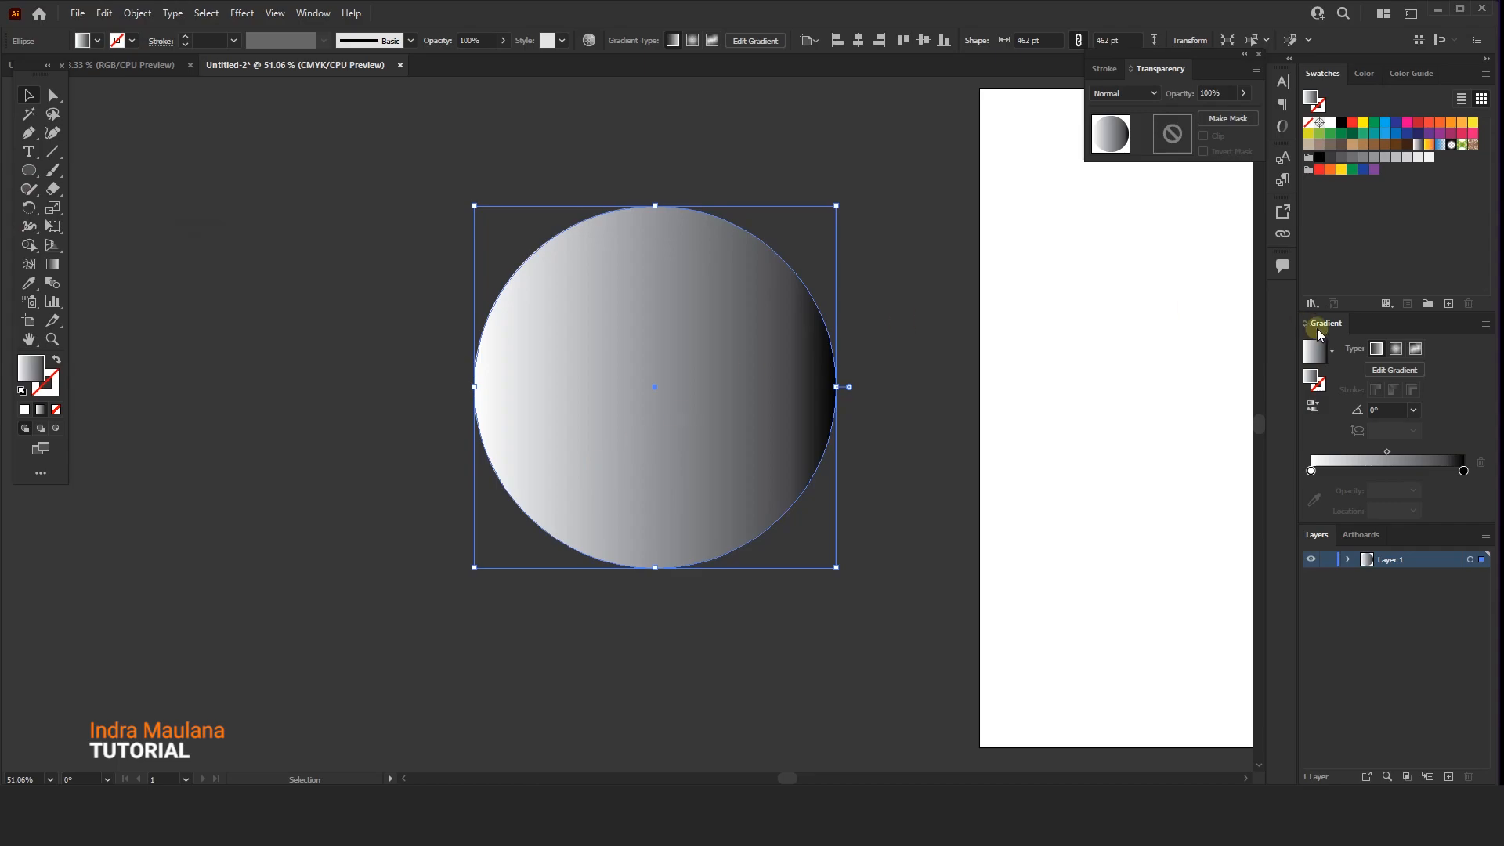
click(1397, 349)
click(1313, 406)
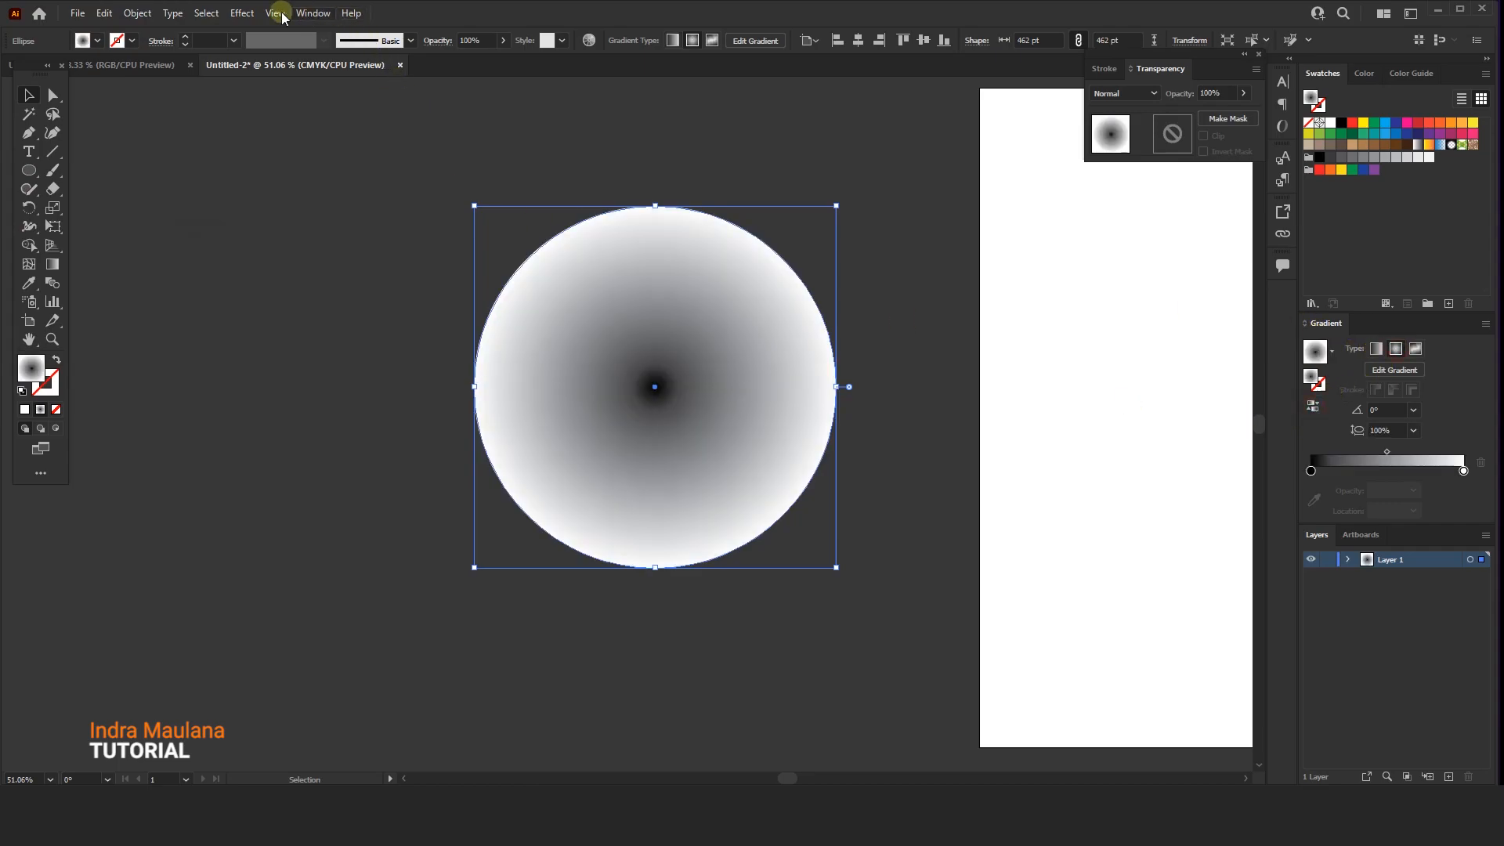
- Apply the Color Halftone effect to the circle with a maximum radius of 8 pixels
click(243, 14)
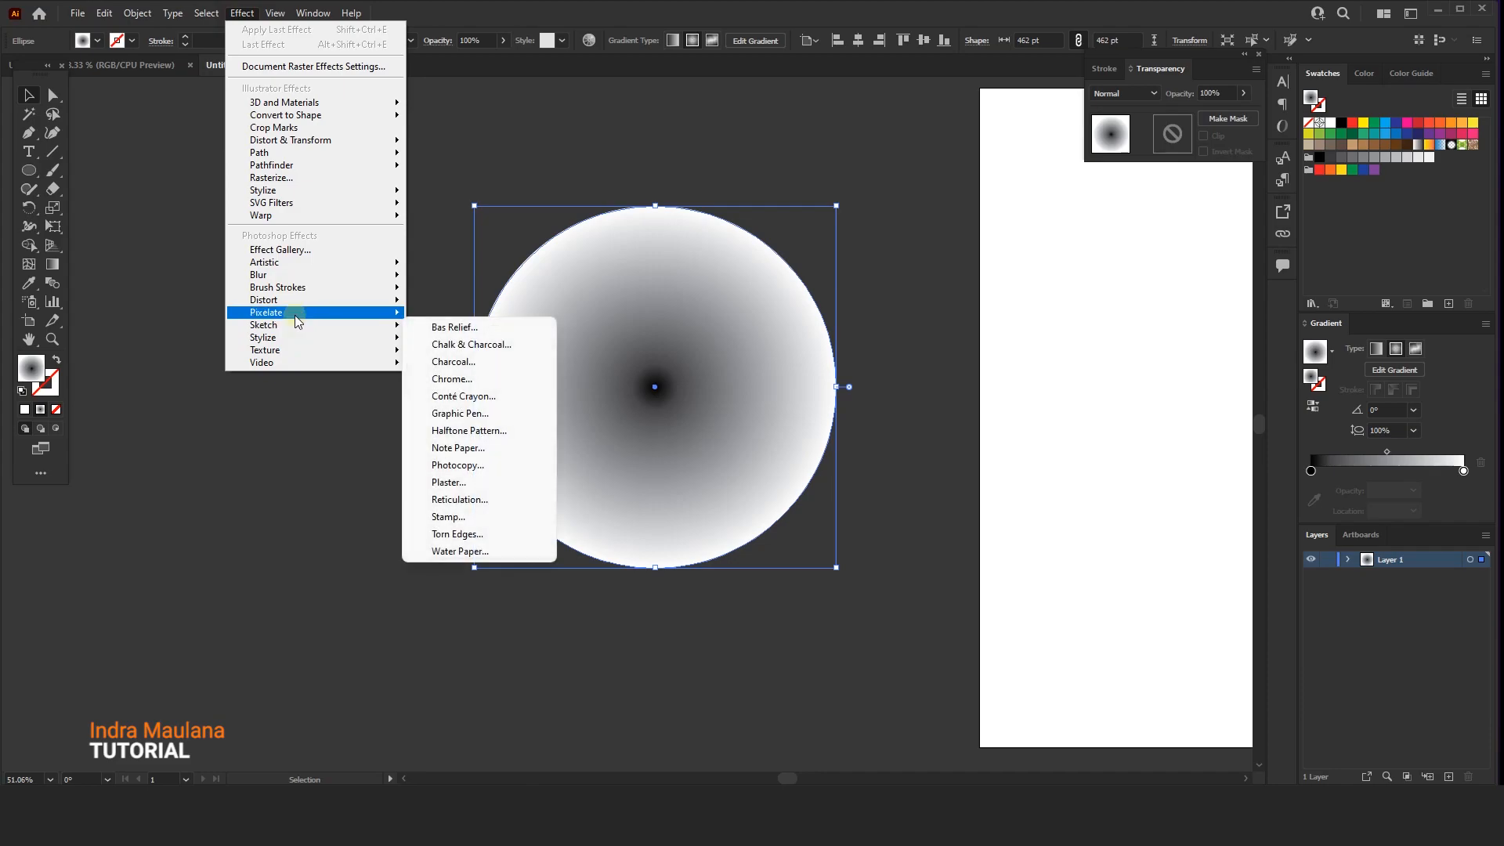
mouse_move(295, 315)
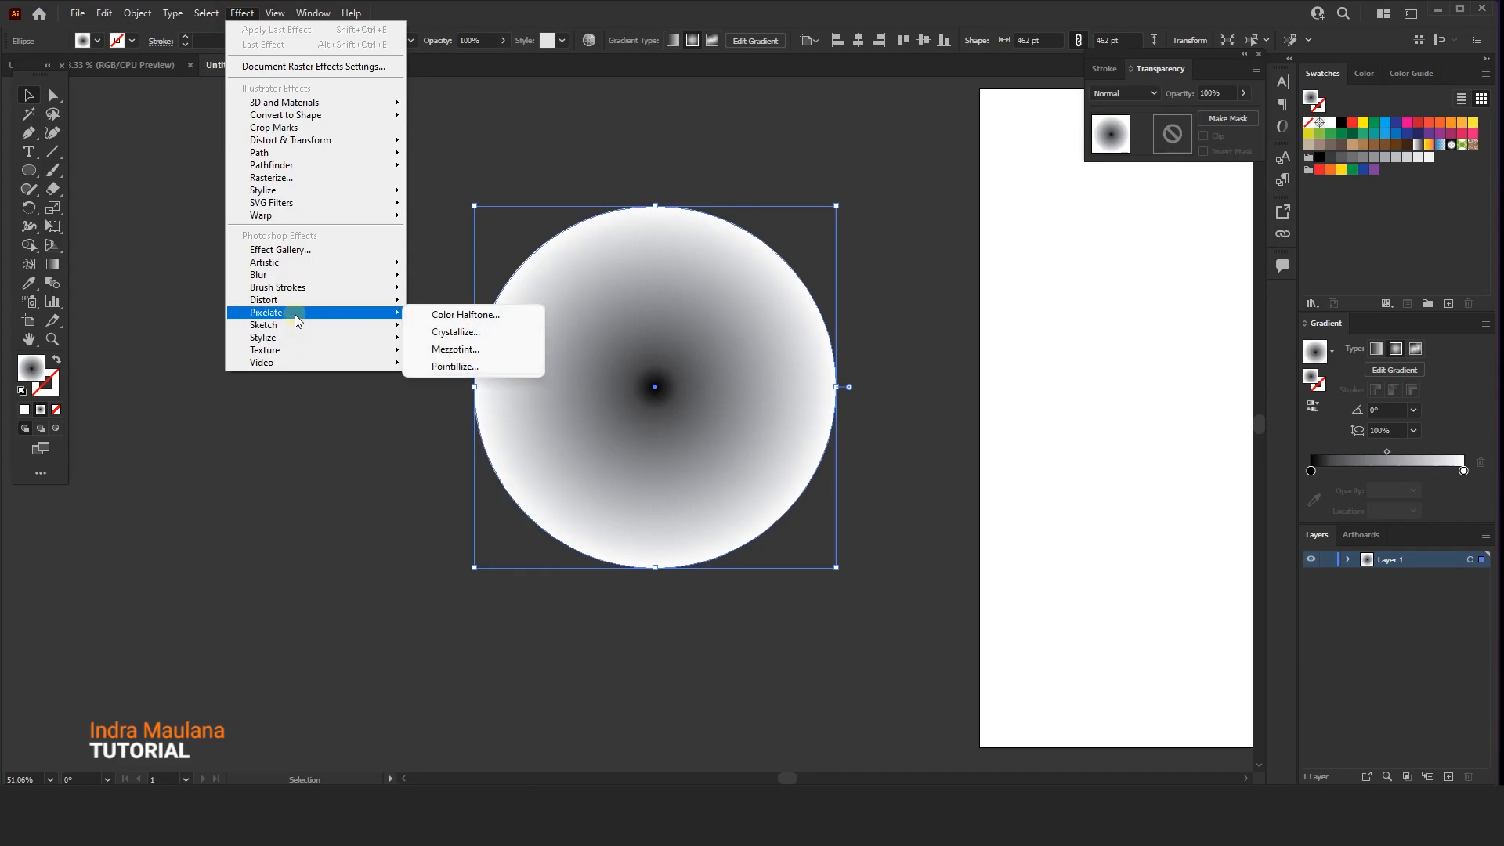
click(464, 314)
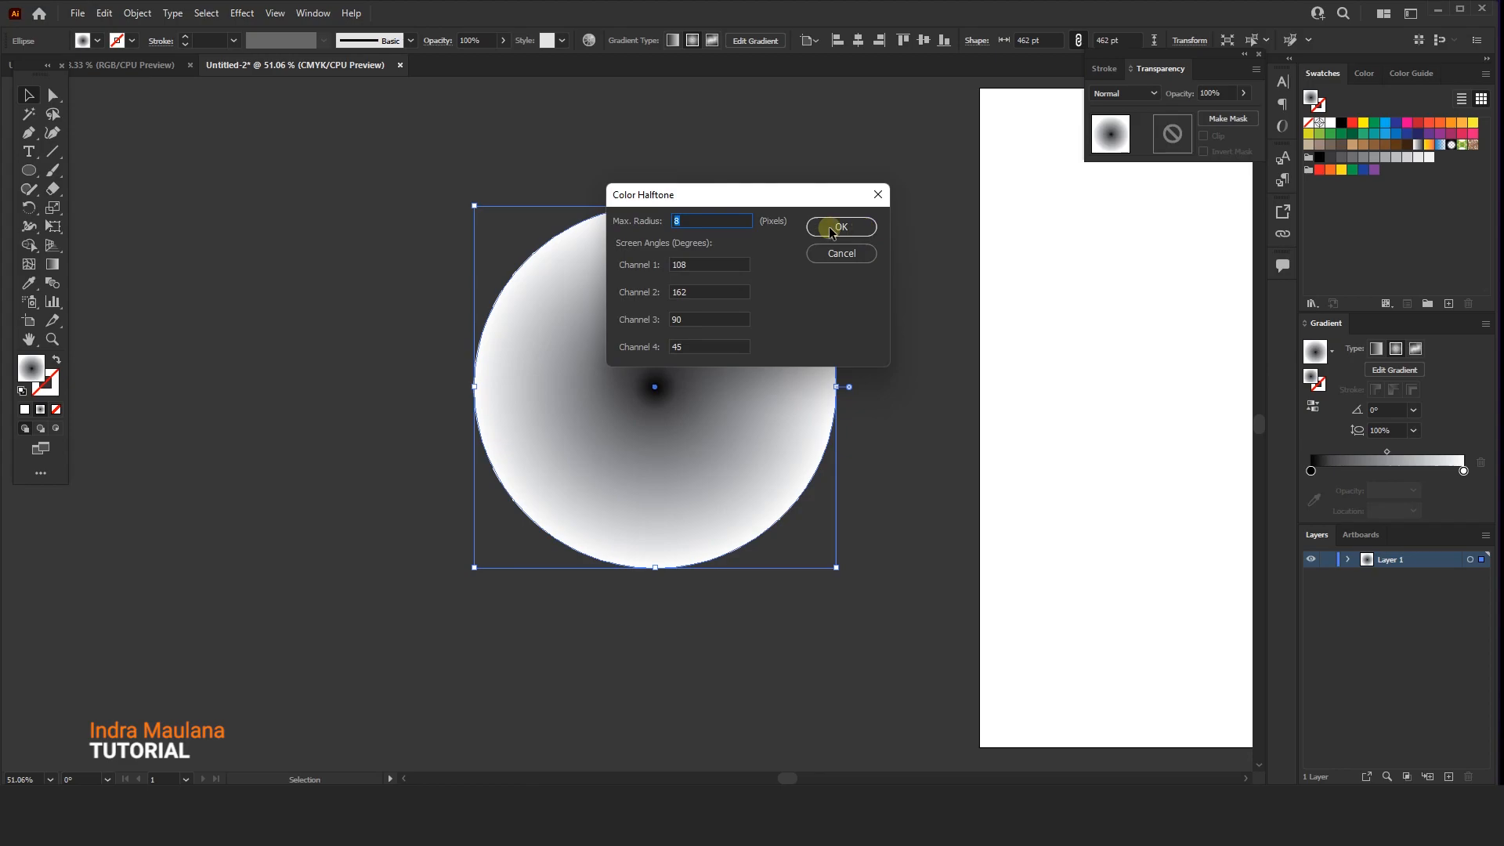
key(Return)
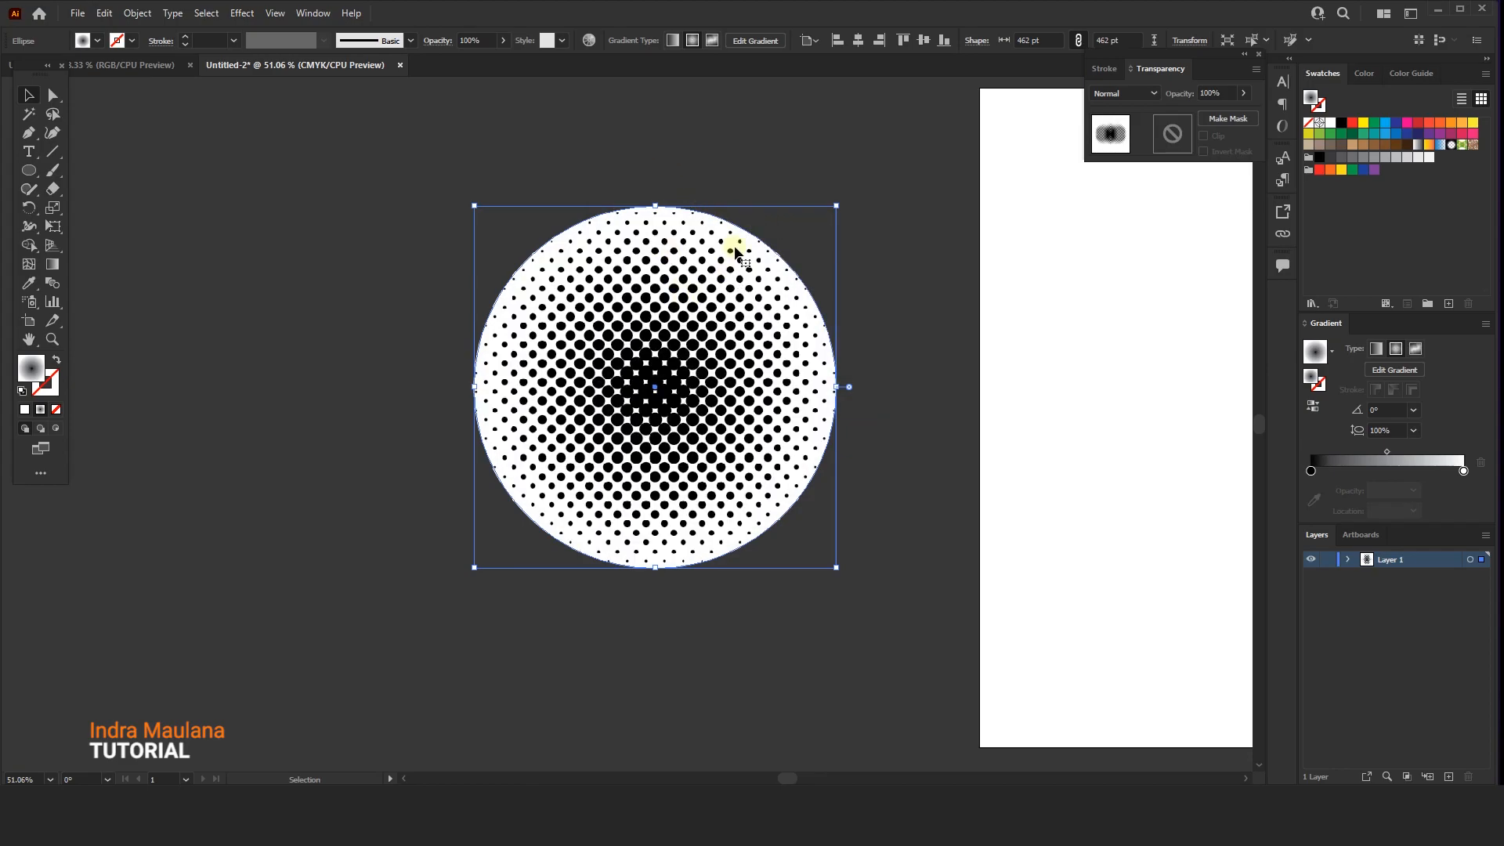
- Expand the halftone circle's appearance and convert the result into vector shapes with Image Trace
drag(770, 223, 731, 213)
click(127, 14)
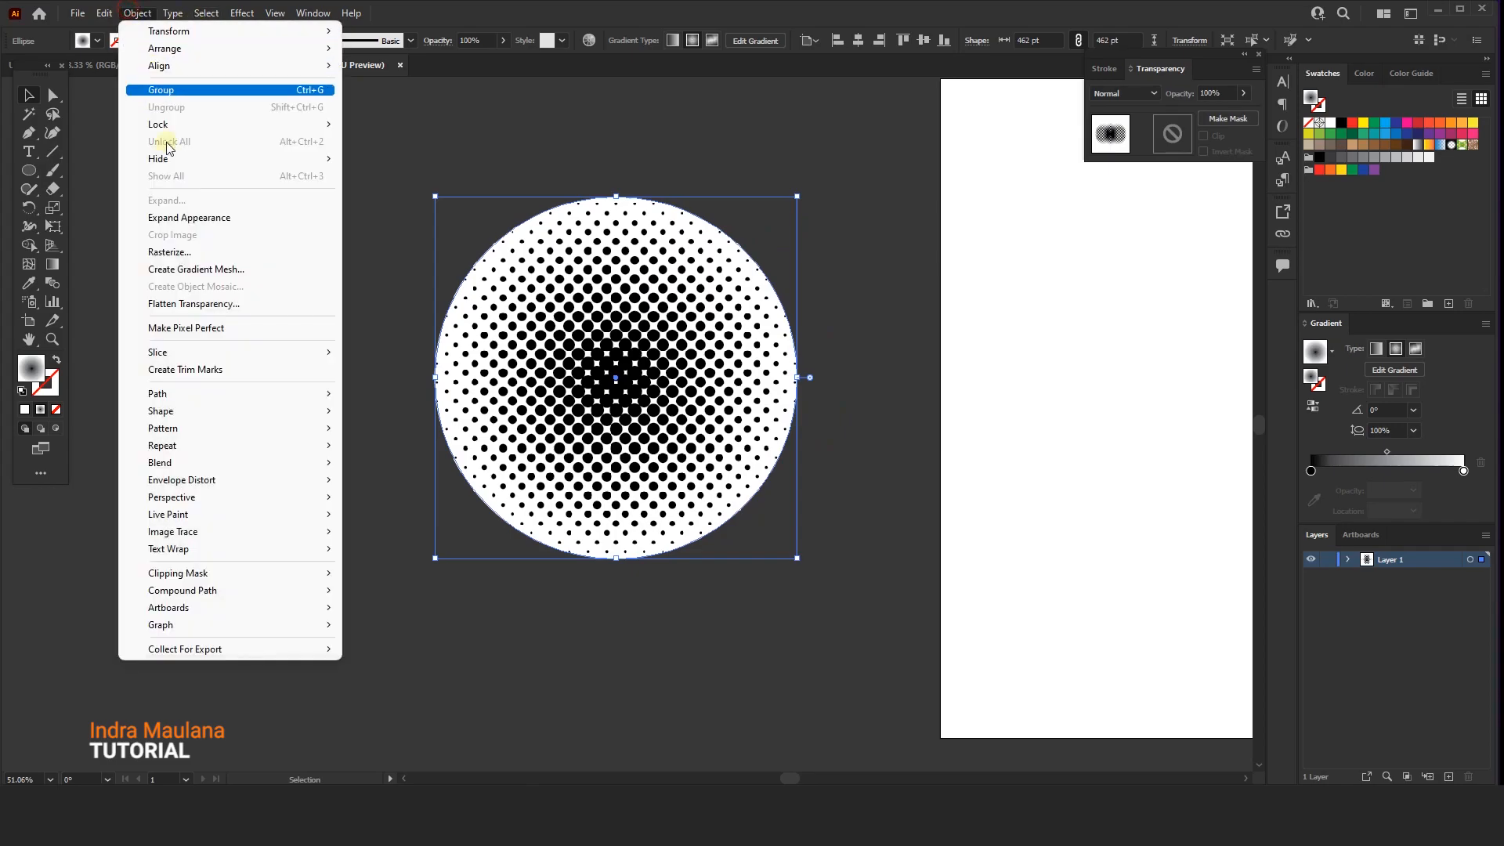
click(196, 220)
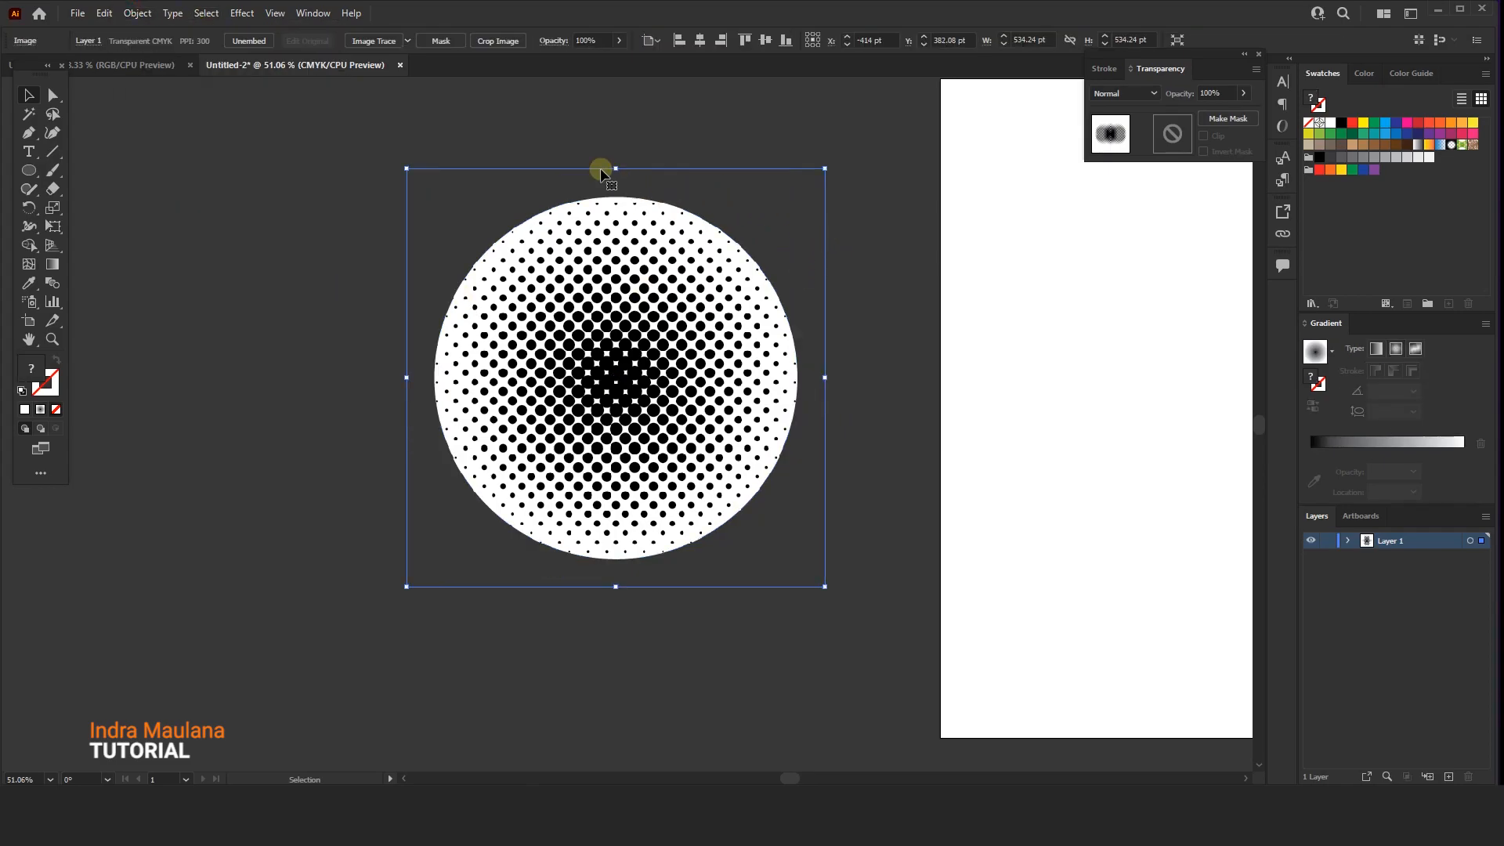
click(387, 32)
click(839, 423)
click(402, 43)
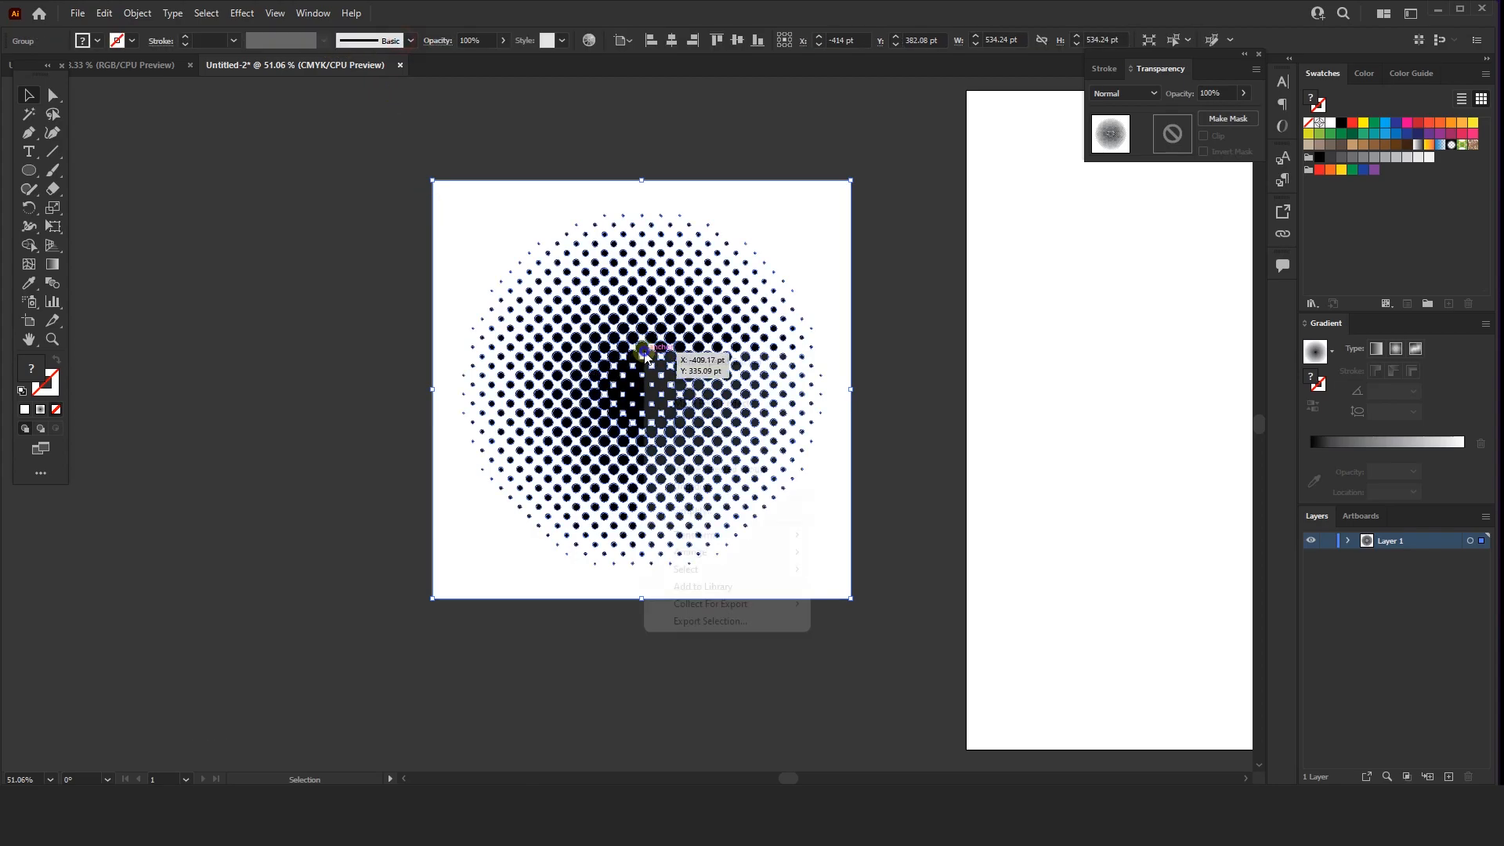
- Ungroup the traced halftone and delete its white background shape
right_click(645, 354)
click(690, 494)
click(362, 563)
click(505, 227)
key(Delete)
- Select all the white shapes in the halftone's centre and delete them
scroll(618, 373, up, 1)
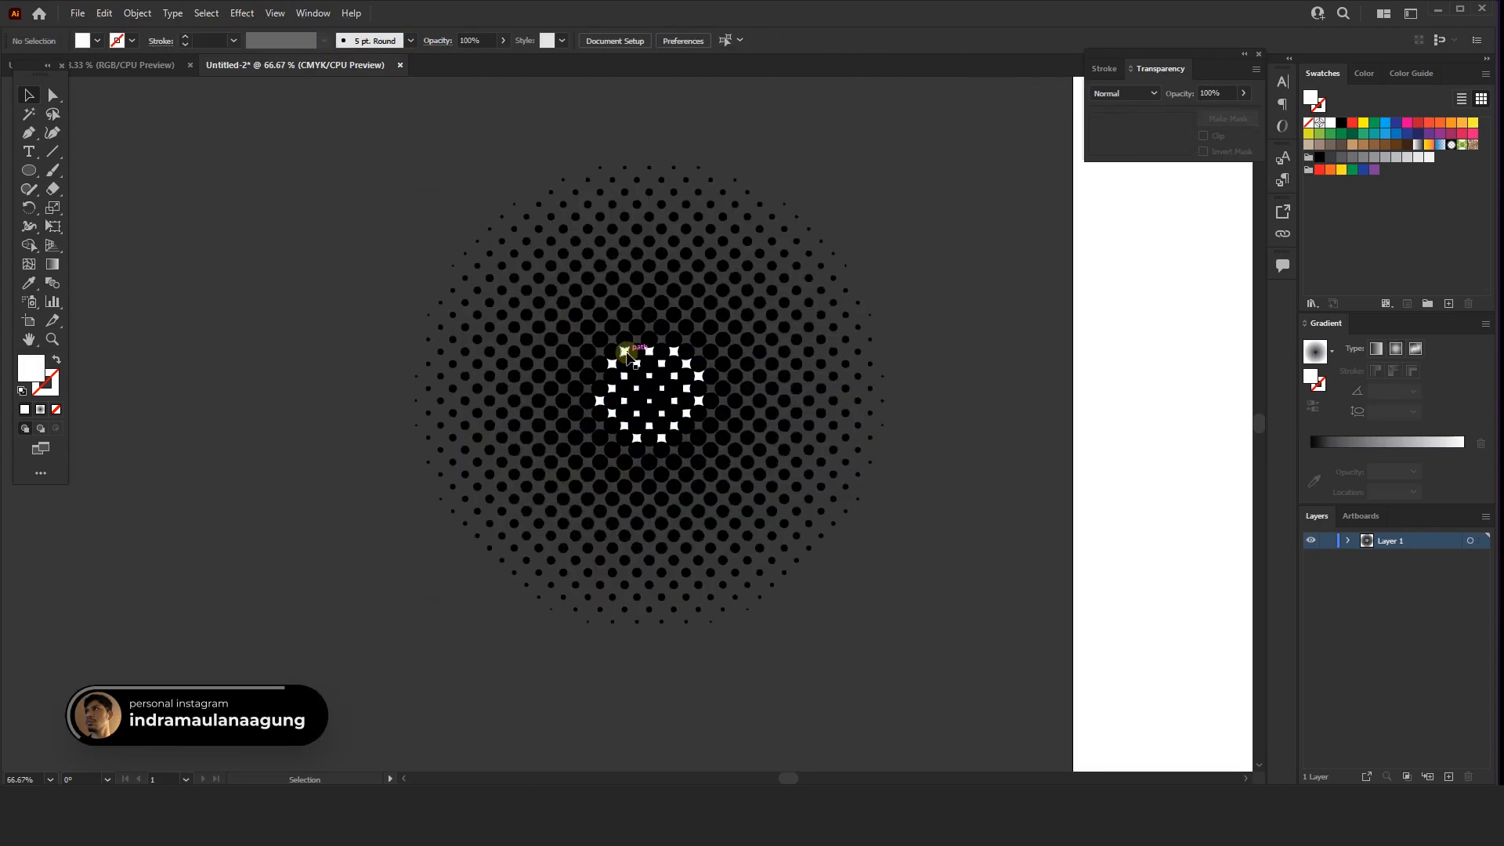
click(625, 351)
click(1163, 50)
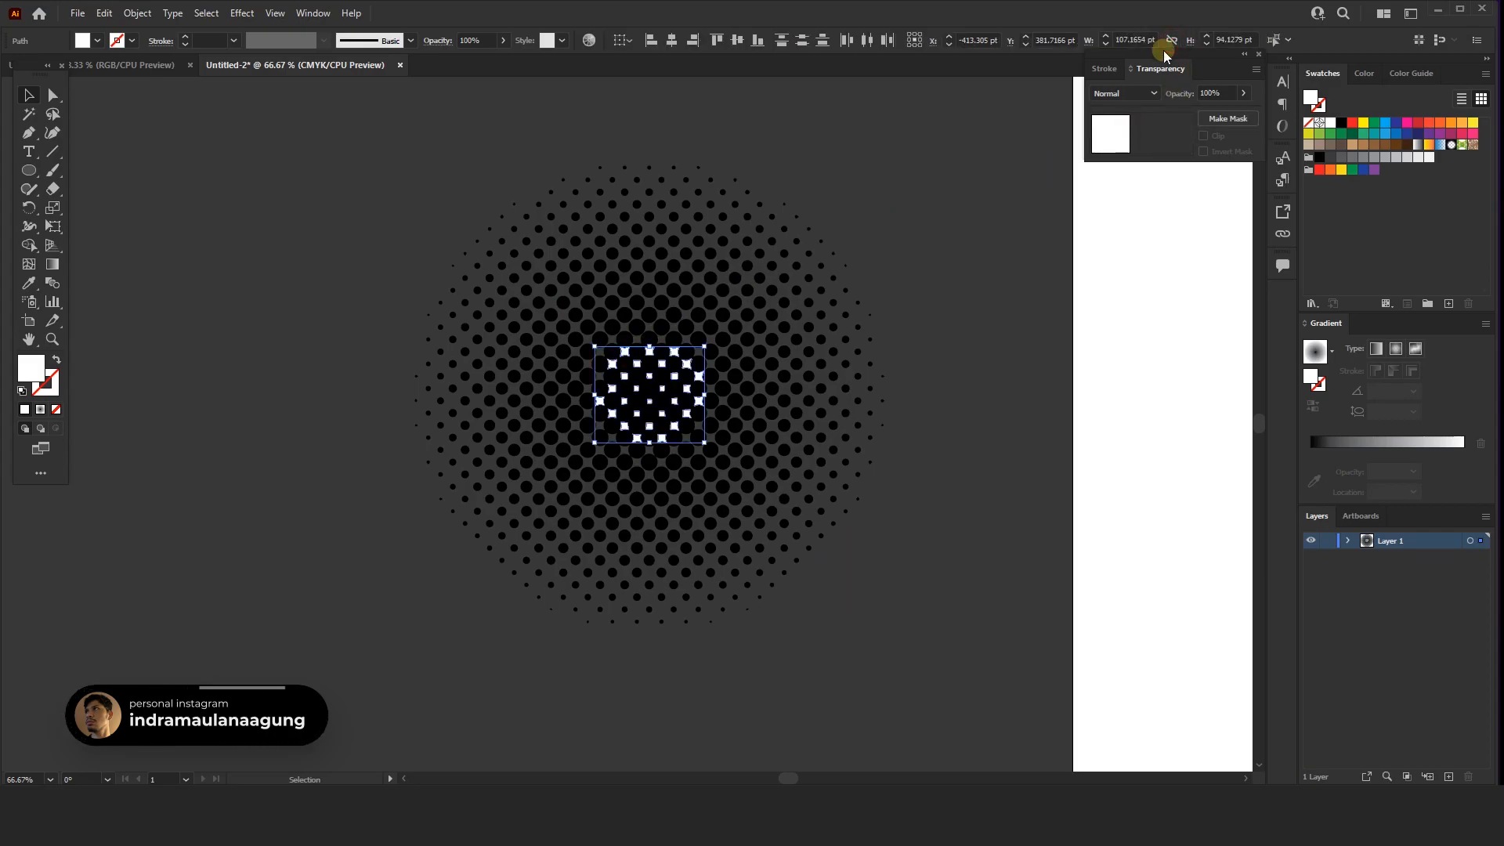
key(Delete)
- Unite all the black halftone shapes with Pathfinder
drag(350, 145, 988, 671)
click(309, 16)
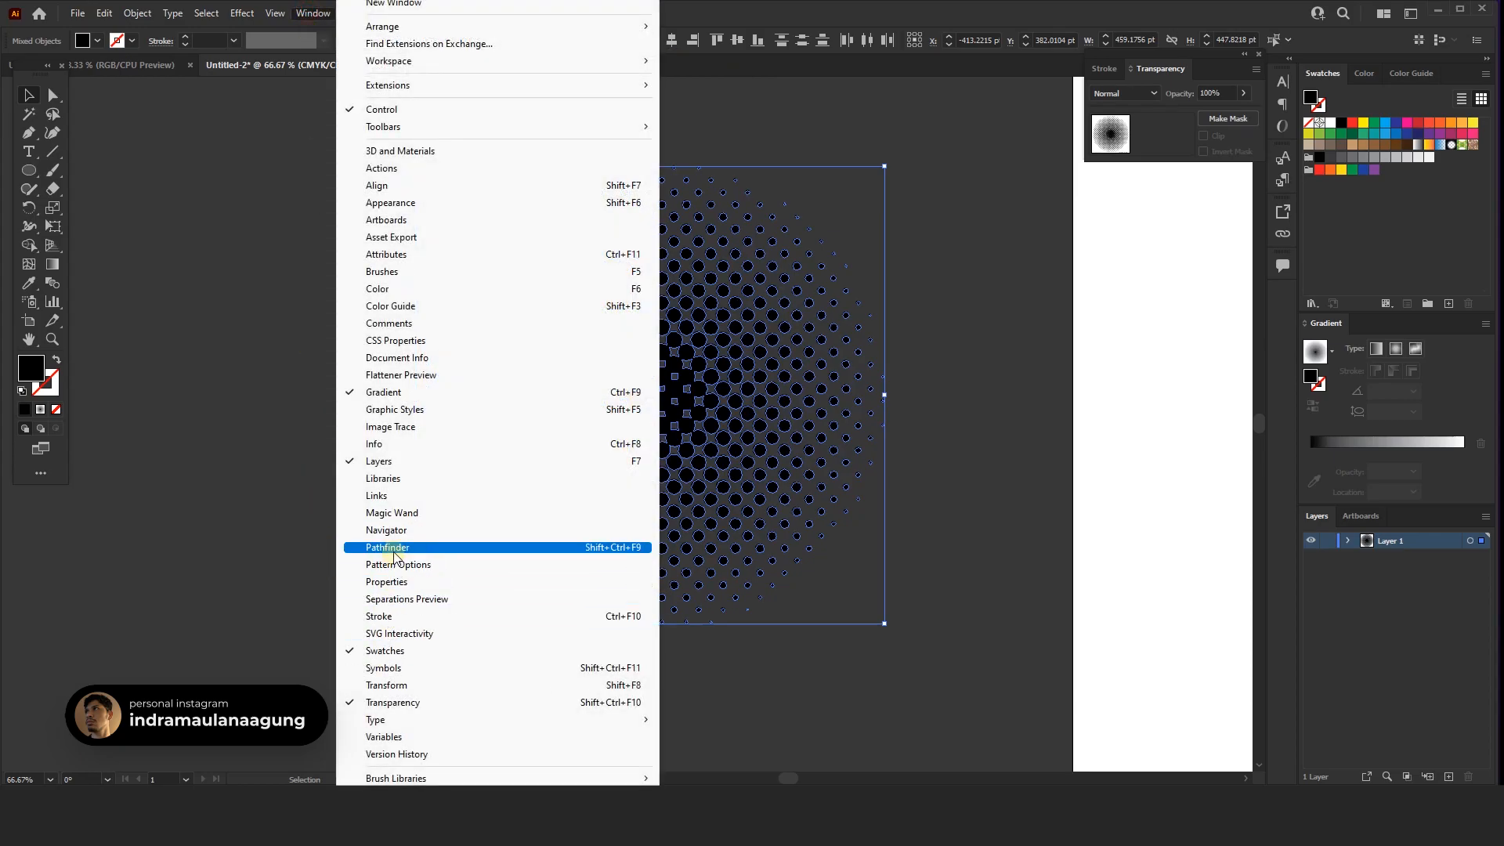
click(394, 548)
click(946, 370)
- Copy the united halftone pattern and switch back to the poster document
click(709, 406)
click(104, 13)
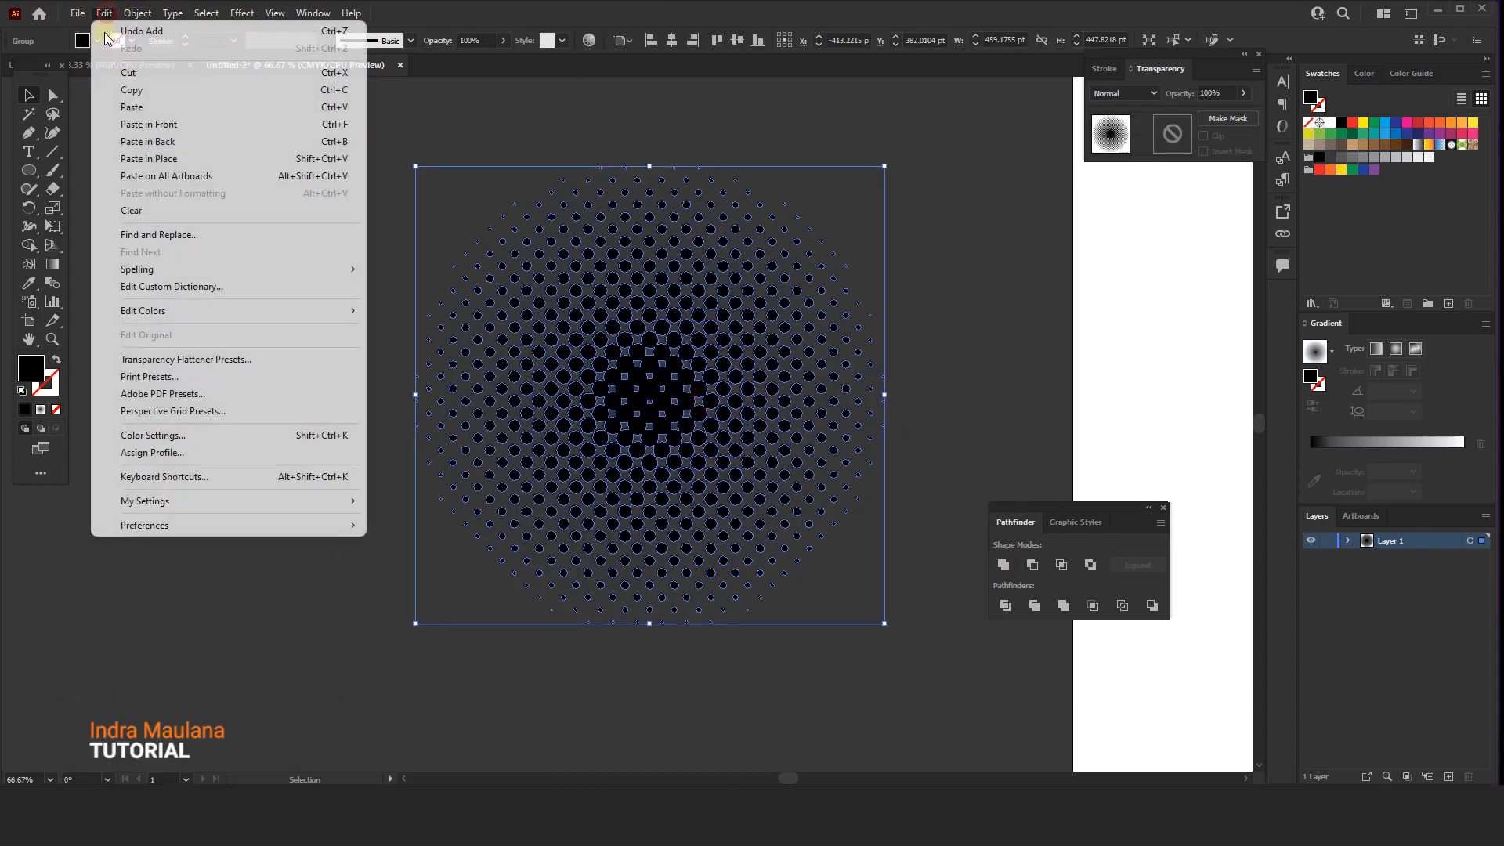
click(157, 86)
click(151, 64)
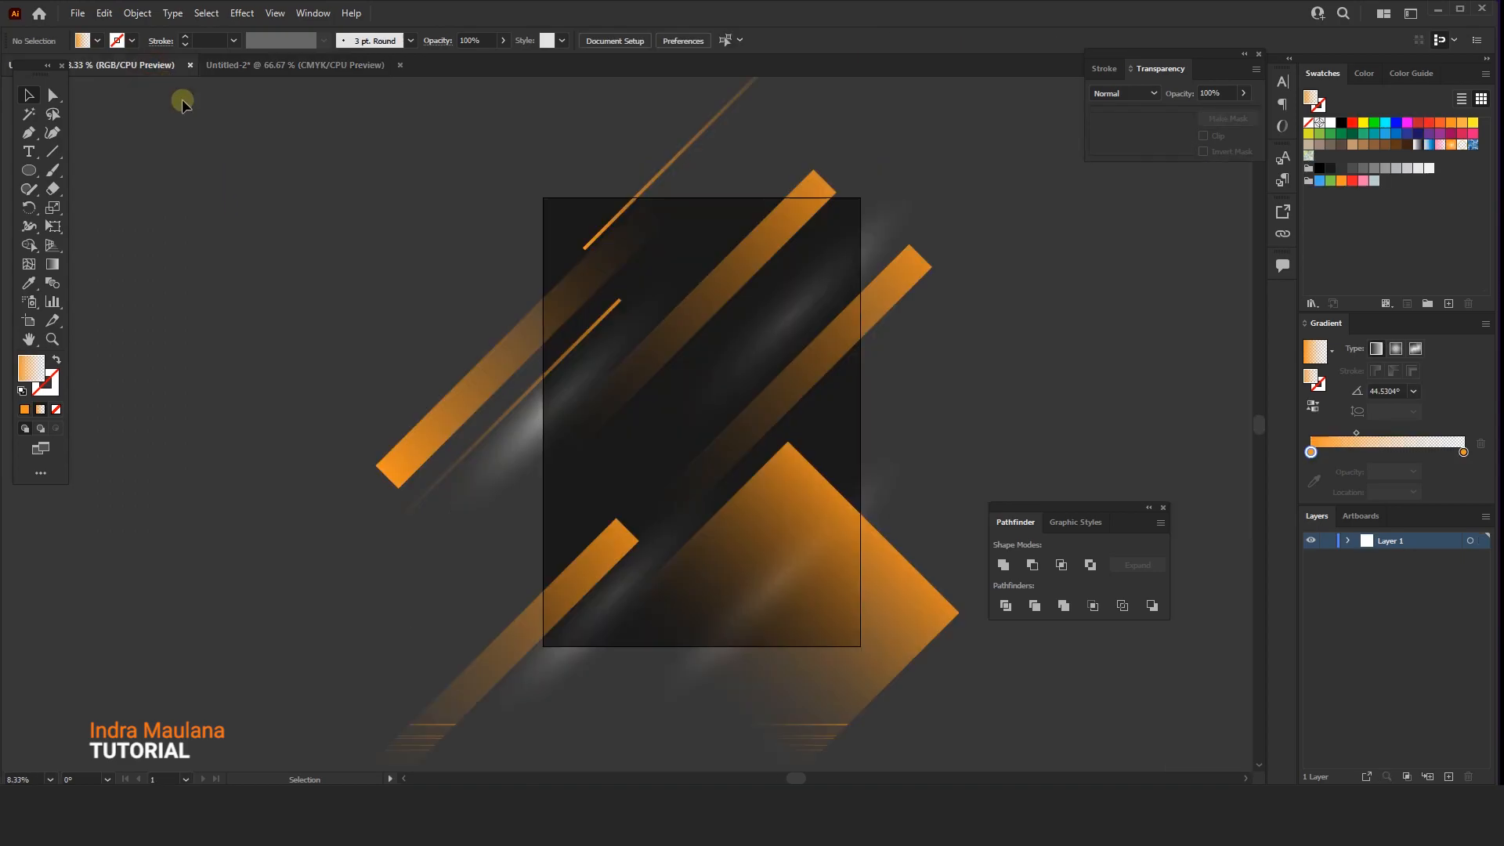
- Paste the halftone pattern in front, enlarge it to about 1092 × 1065 px and place it over the large orange diamond
click(108, 14)
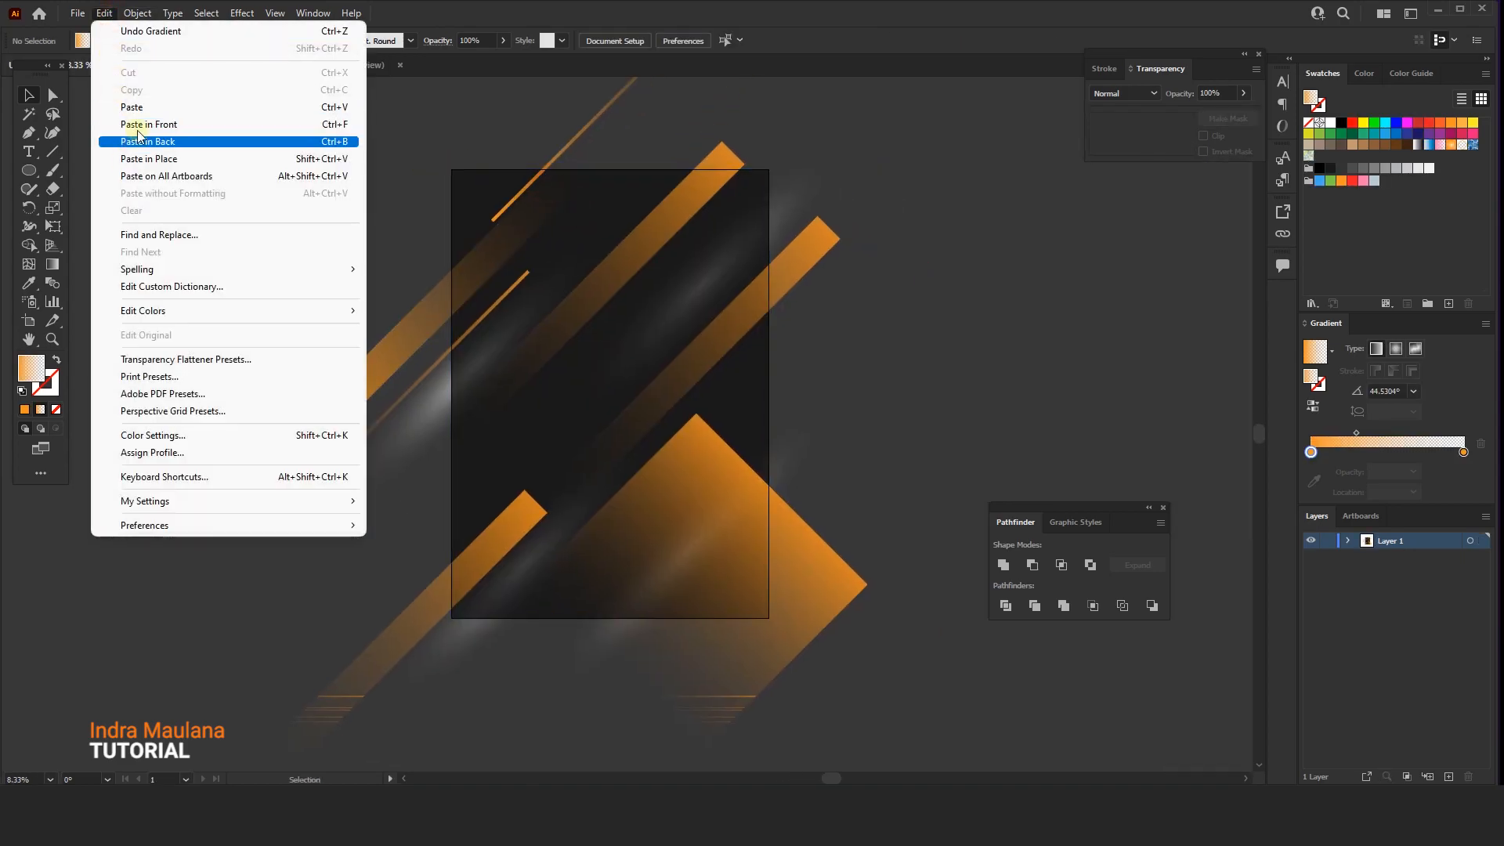
click(151, 124)
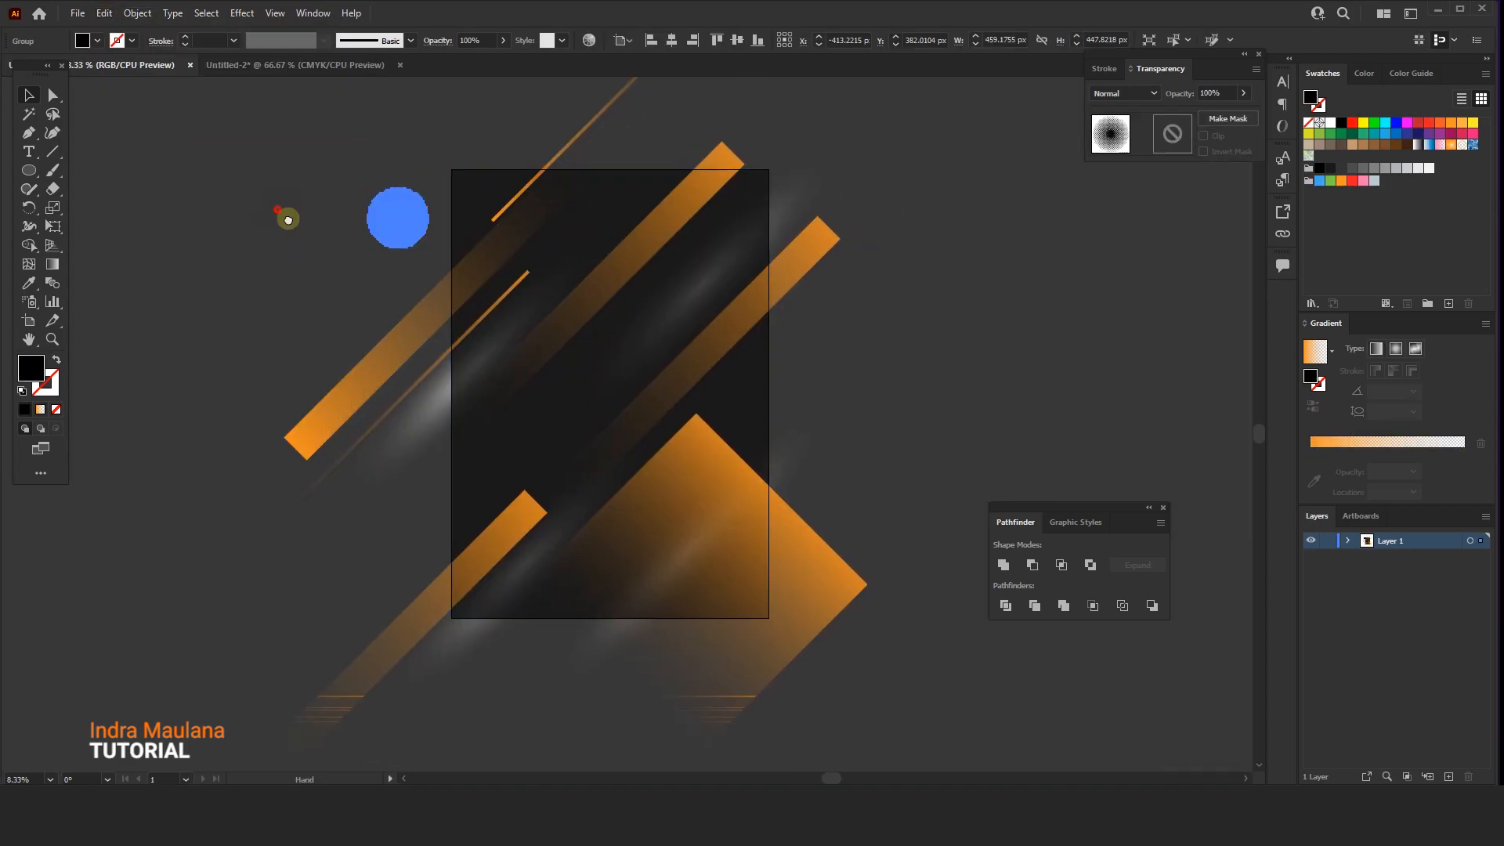
drag(288, 217, 317, 234)
drag(459, 265, 497, 303)
drag(429, 236, 749, 520)
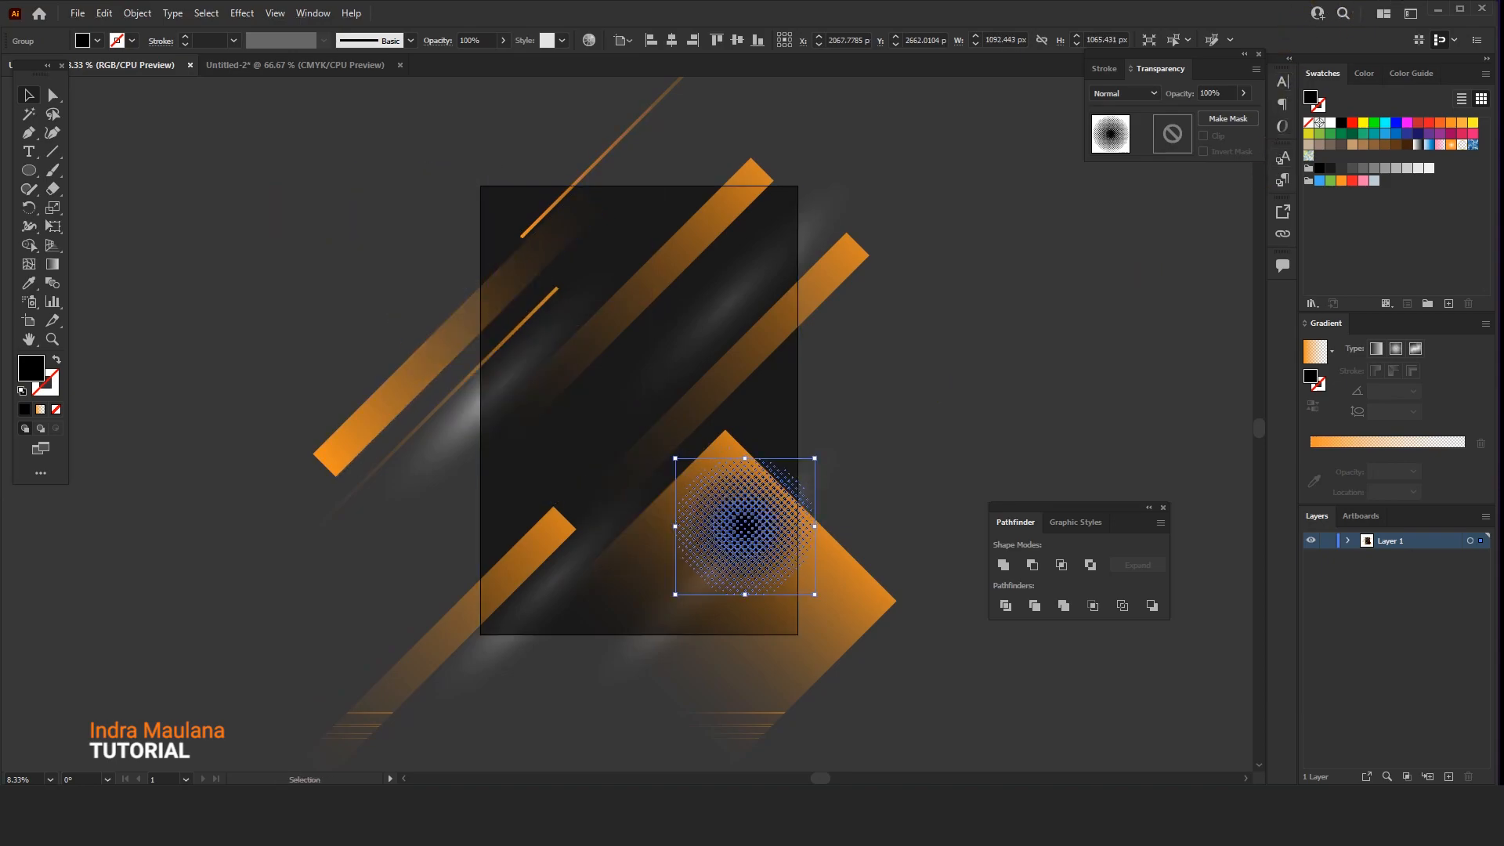
- Fill the halftone with white and enlarge it to about 1946 × 1898 px
click(1340, 120)
click(1332, 123)
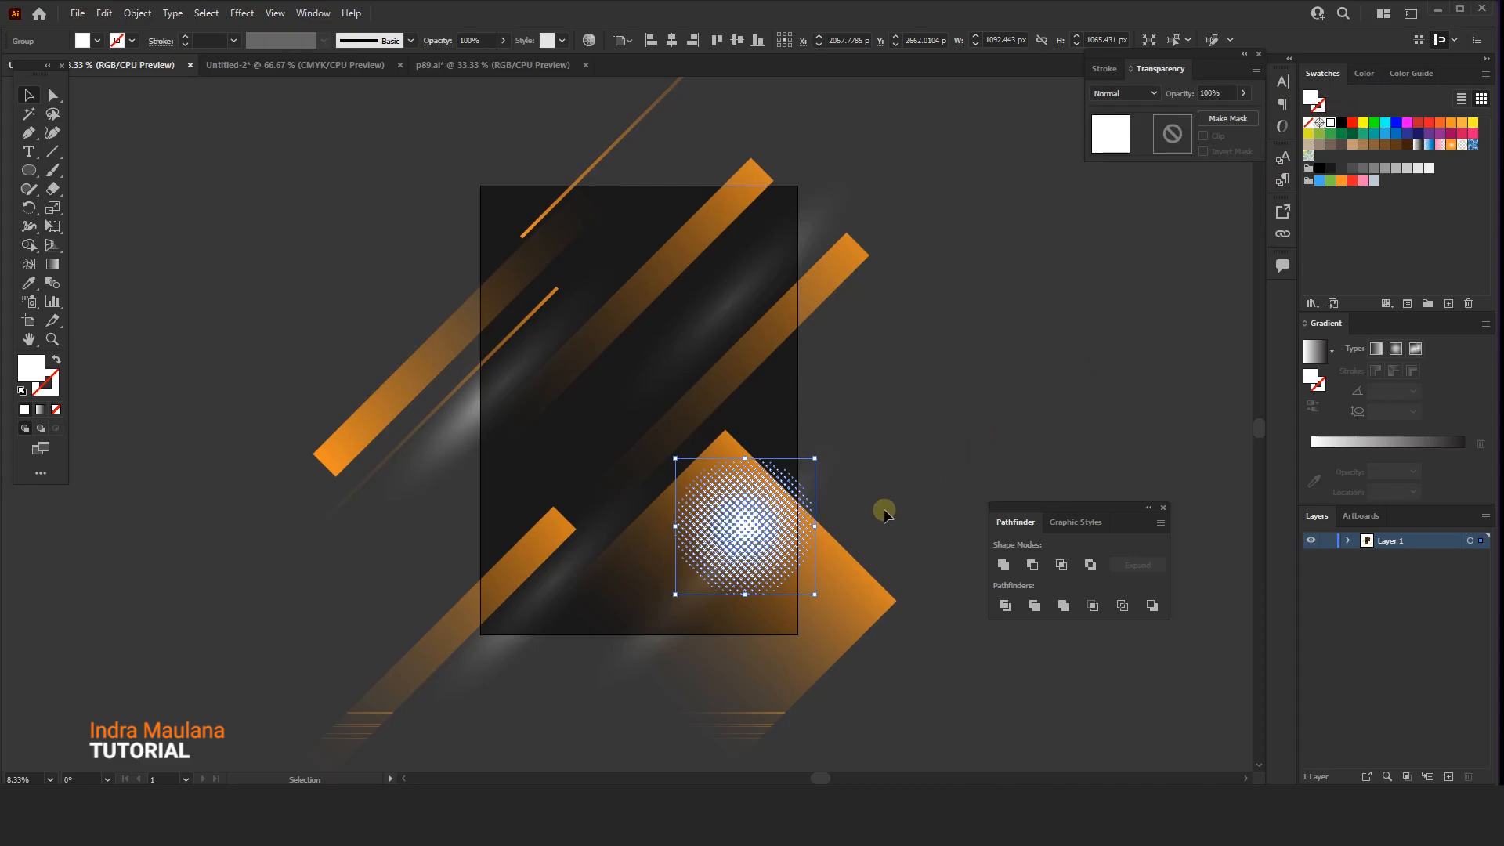
mouse_move(815, 491)
mouse_down()
mouse_move(812, 460)
mouse_move(873, 416)
mouse_move(819, 500)
mouse_up()
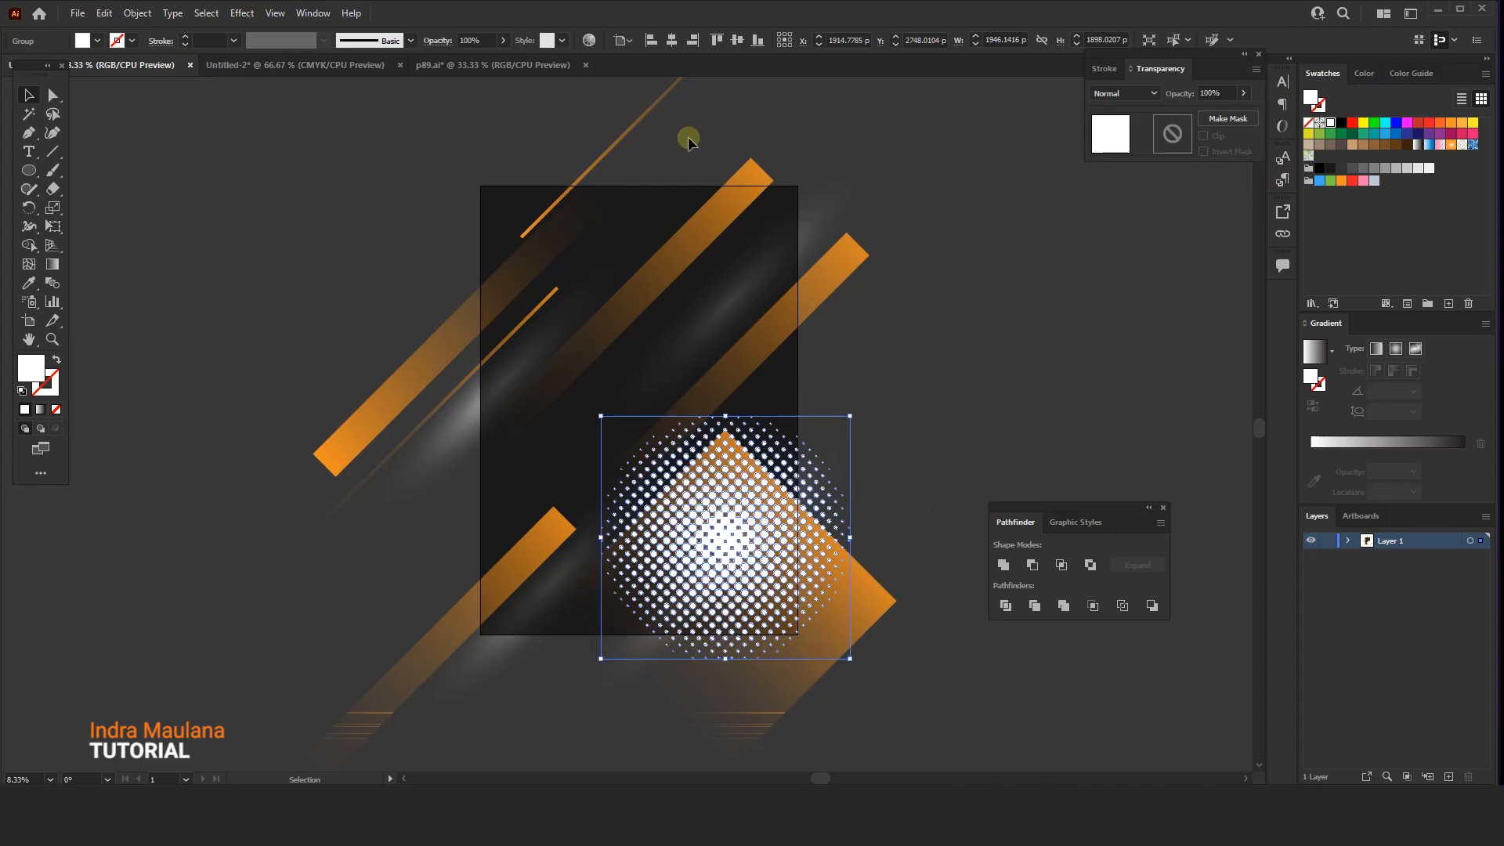
- Set the halftone's blending mode to Overlay and scale it to about 1848 × 1802 px
click(440, 42)
click(294, 69)
click(301, 255)
click(245, 302)
click(273, 304)
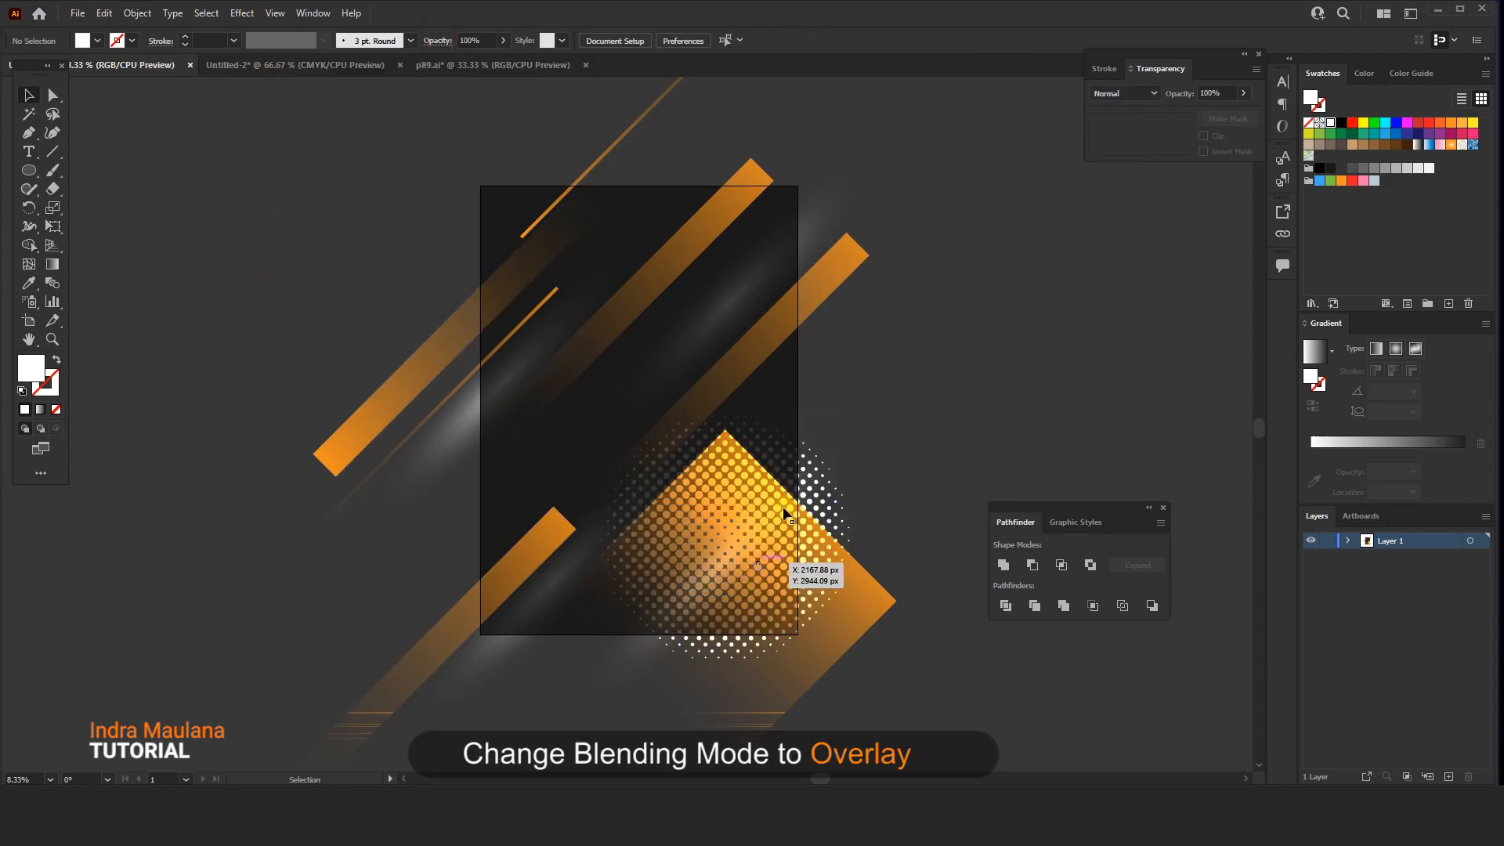
click(840, 429)
drag(847, 416, 844, 422)
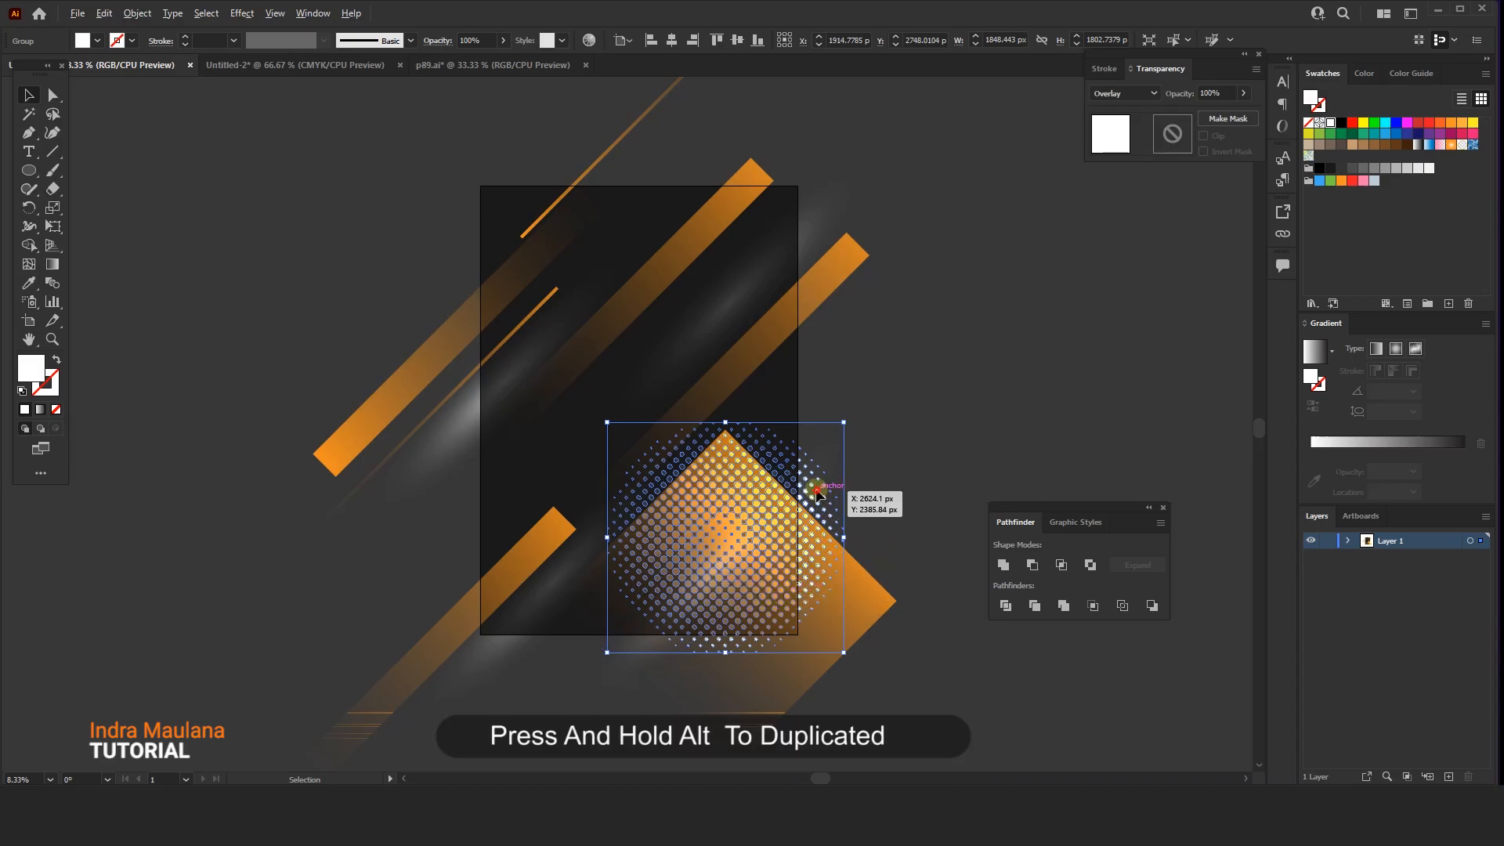
- Duplicate the halftone onto the poster's lower left edge and scale the copy to about 1438 × 1402 px
drag(817, 493, 621, 438)
drag(645, 367, 609, 390)
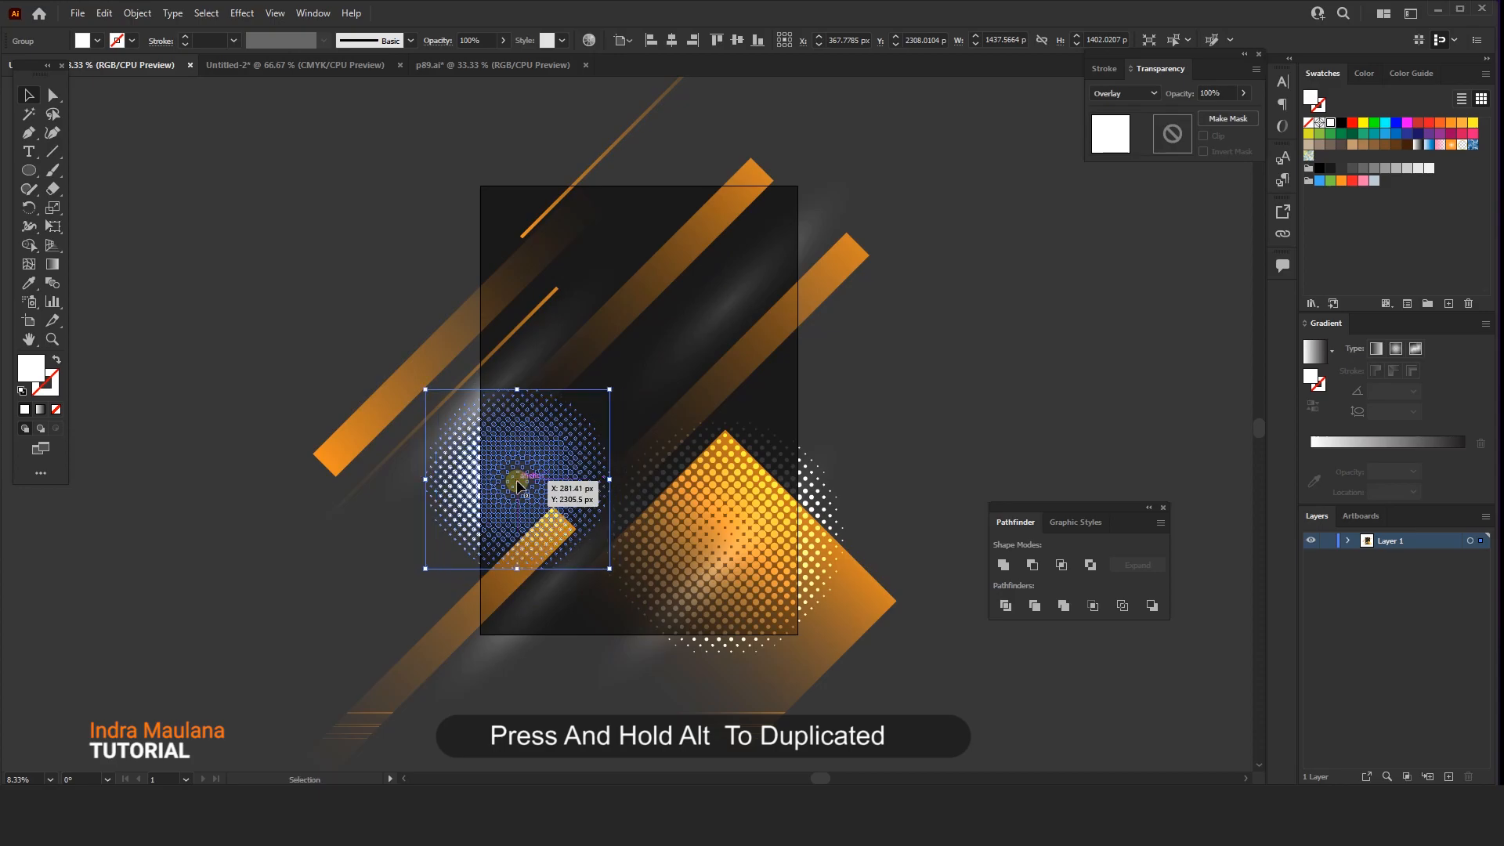
- Duplicate the halftone to the poster's upper right, enlarge it slightly, and place another copy at the upper left corner
scroll(517, 486, up, 2)
drag(514, 540, 731, 345)
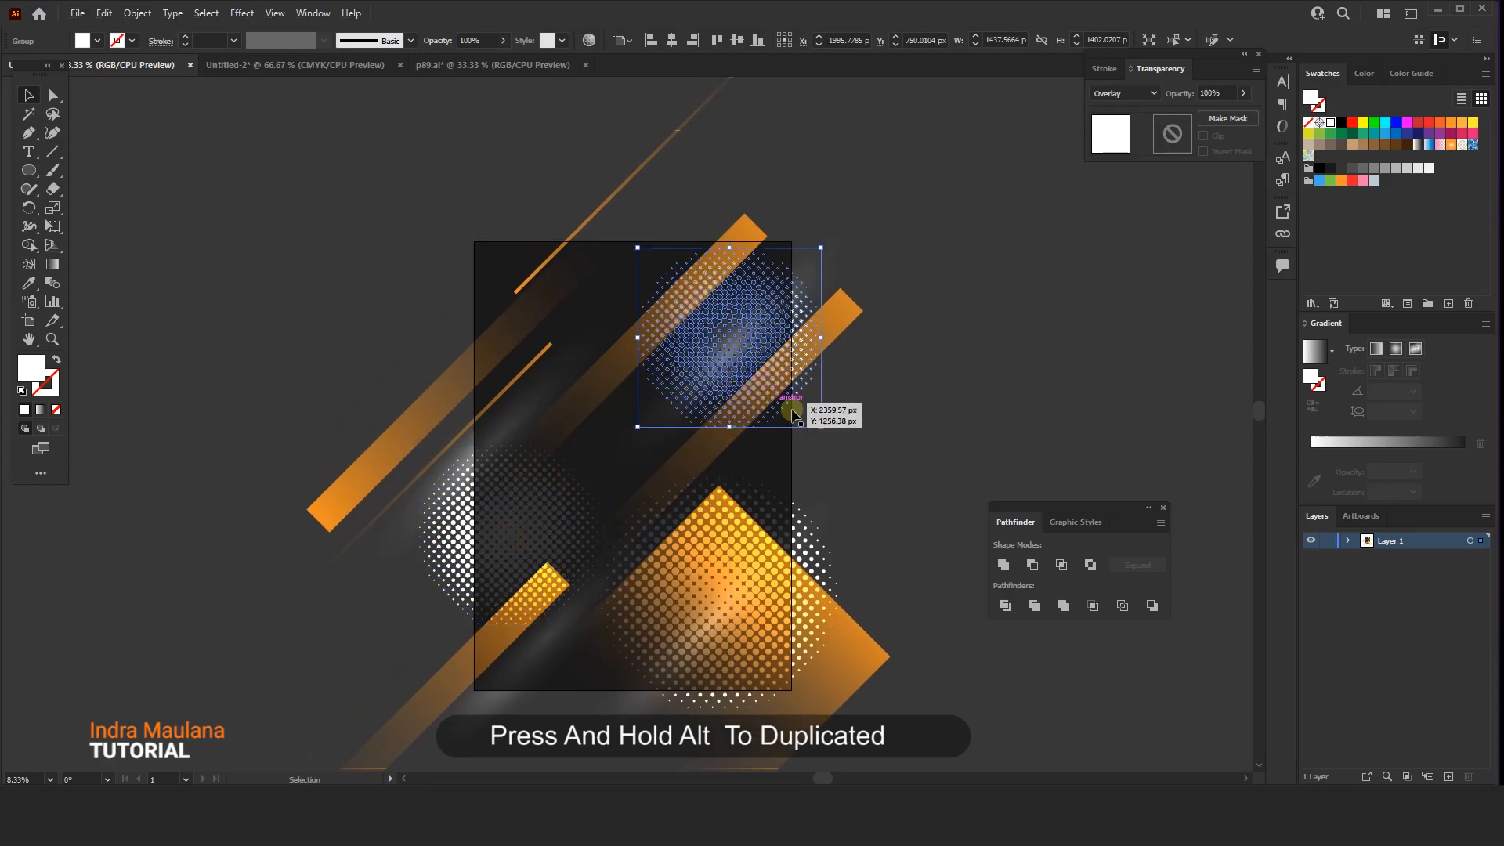
drag(821, 428, 841, 446)
drag(782, 339, 608, 189)
click(420, 165)
drag(338, 163, 409, 183)
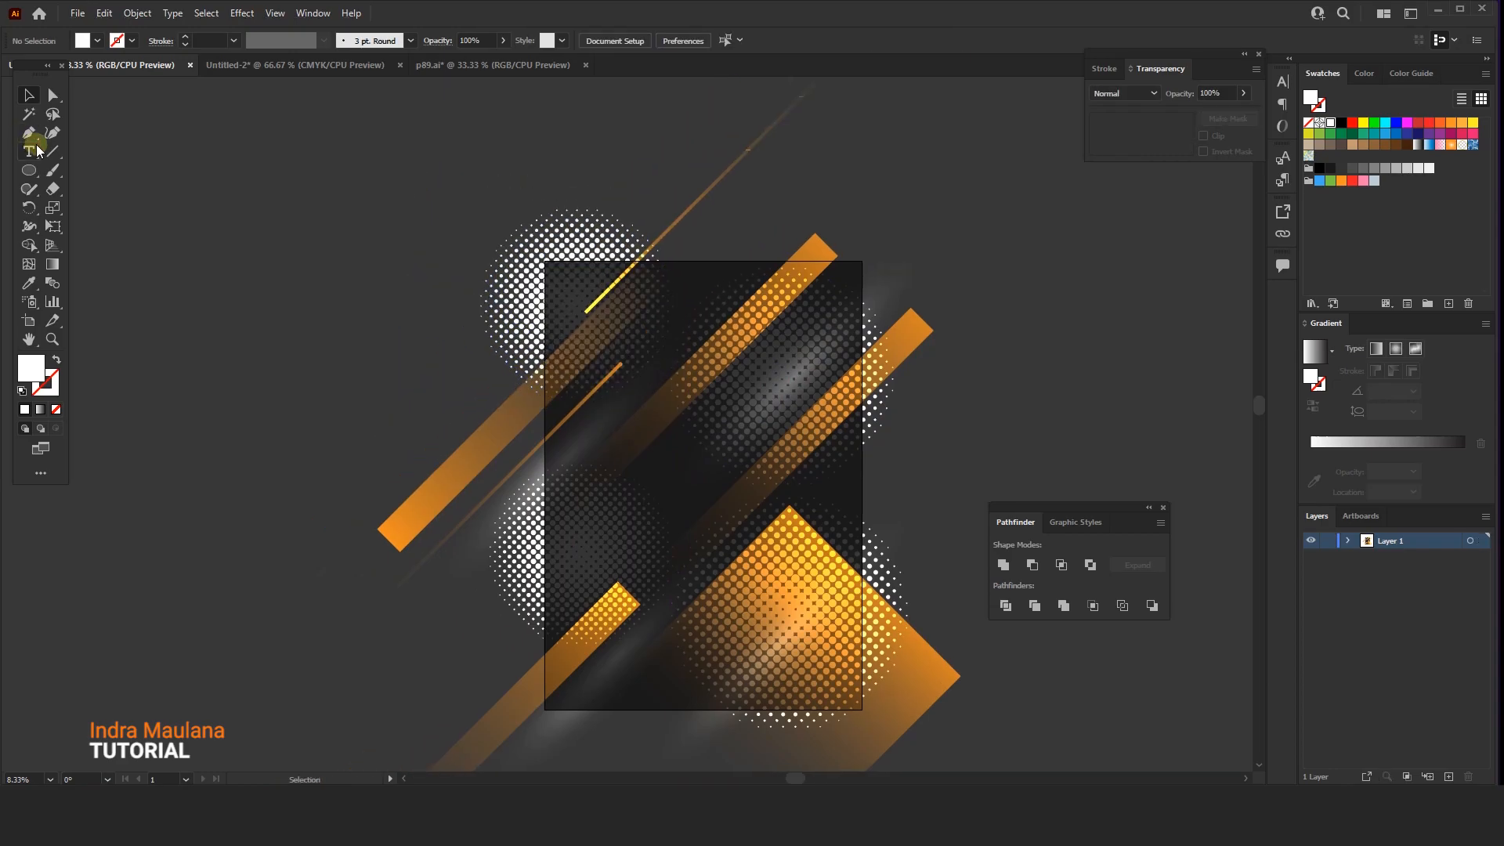
- Add the text "GYM" beside the poster and enlarge it to about 997 pt
click(274, 302)
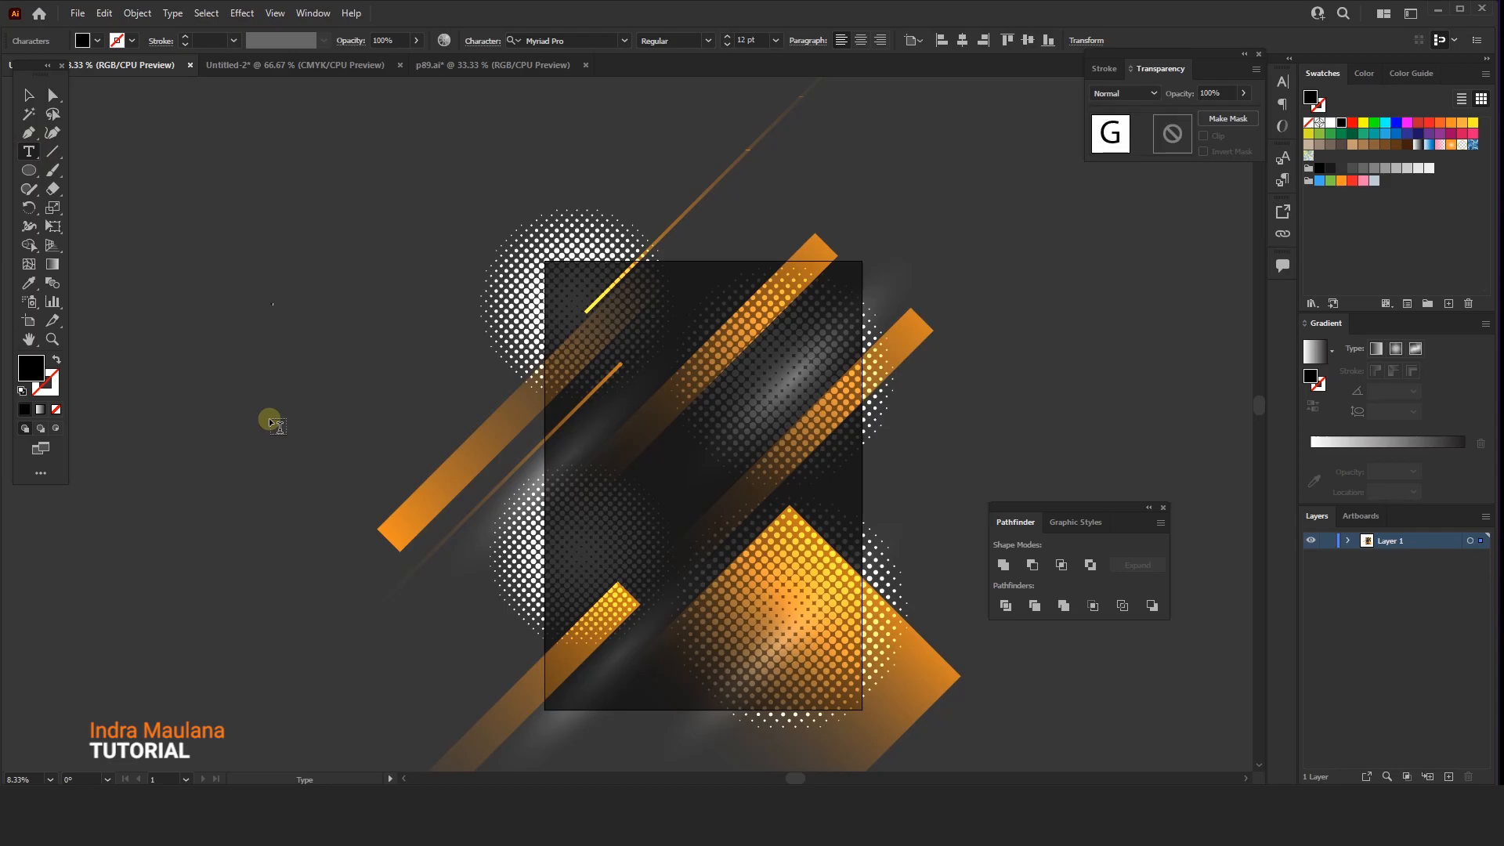
click(24, 94)
drag(278, 312, 398, 373)
- Set the GYM text's font to Montserrat Black Italic
click(542, 40)
text(MON)
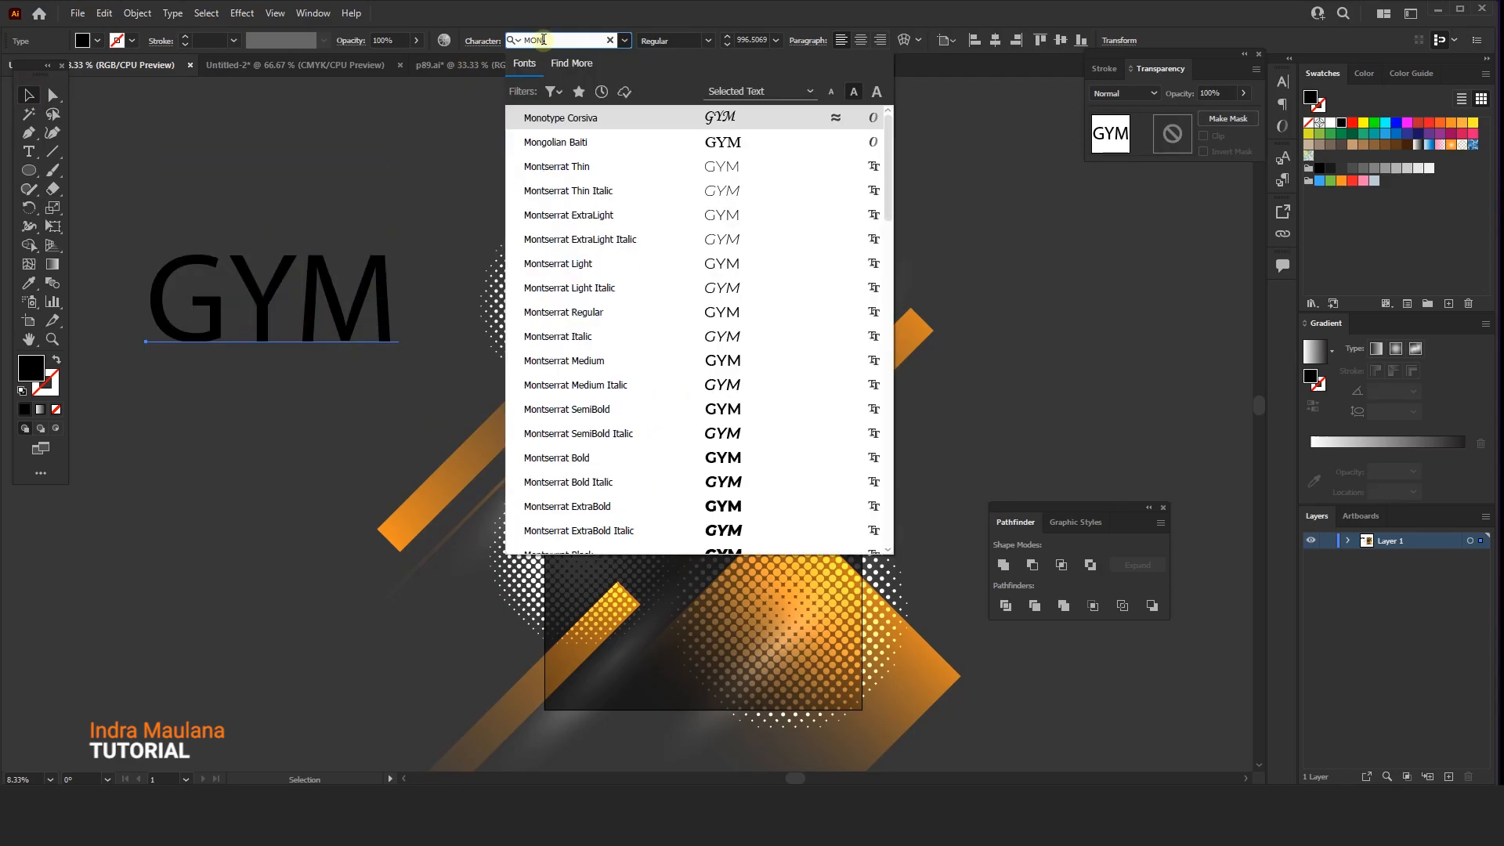
scroll(702, 509, down, 3)
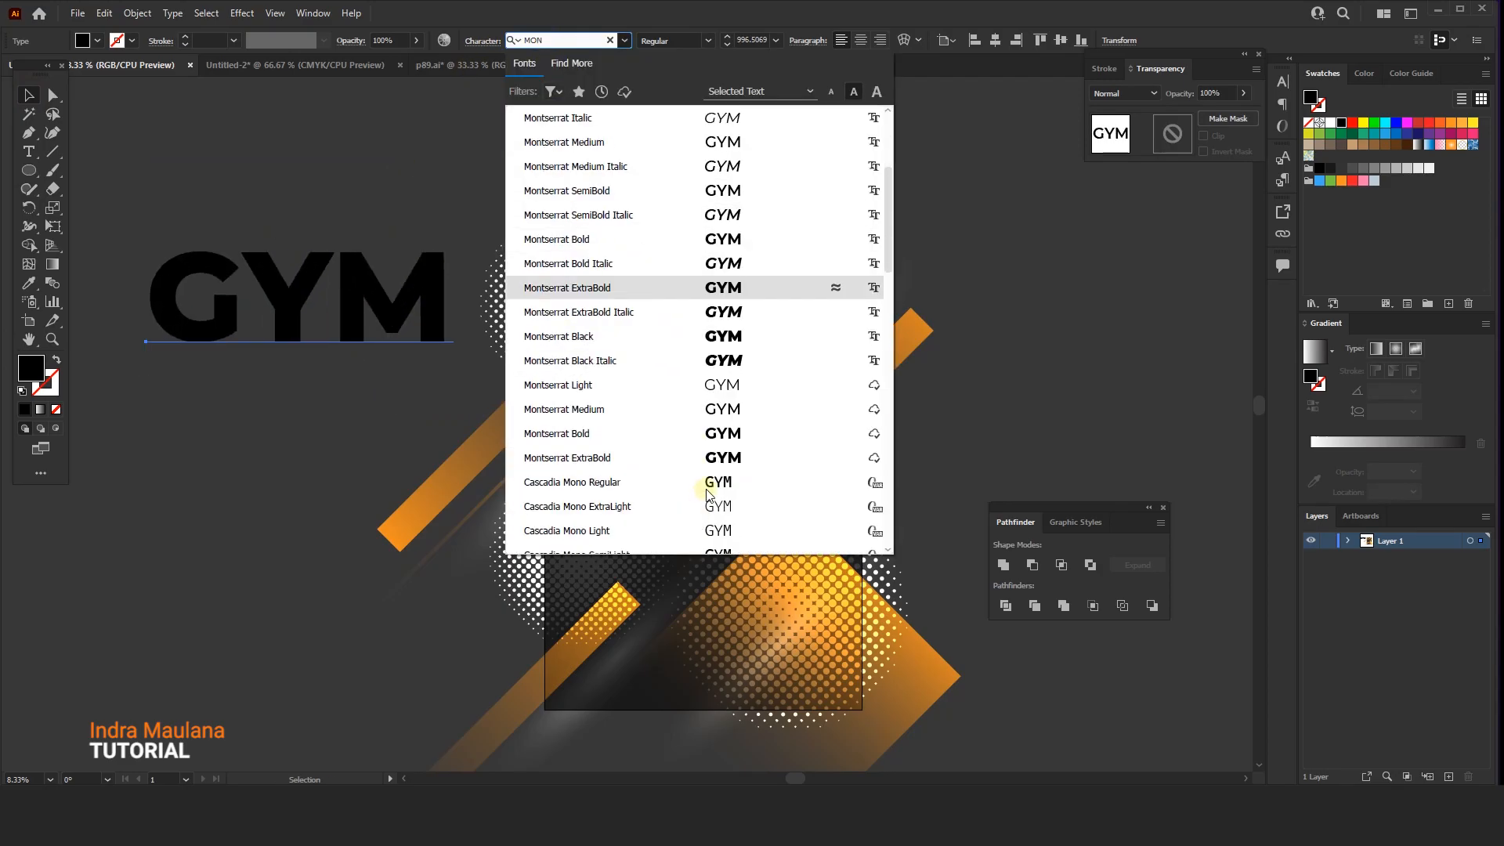
click(731, 362)
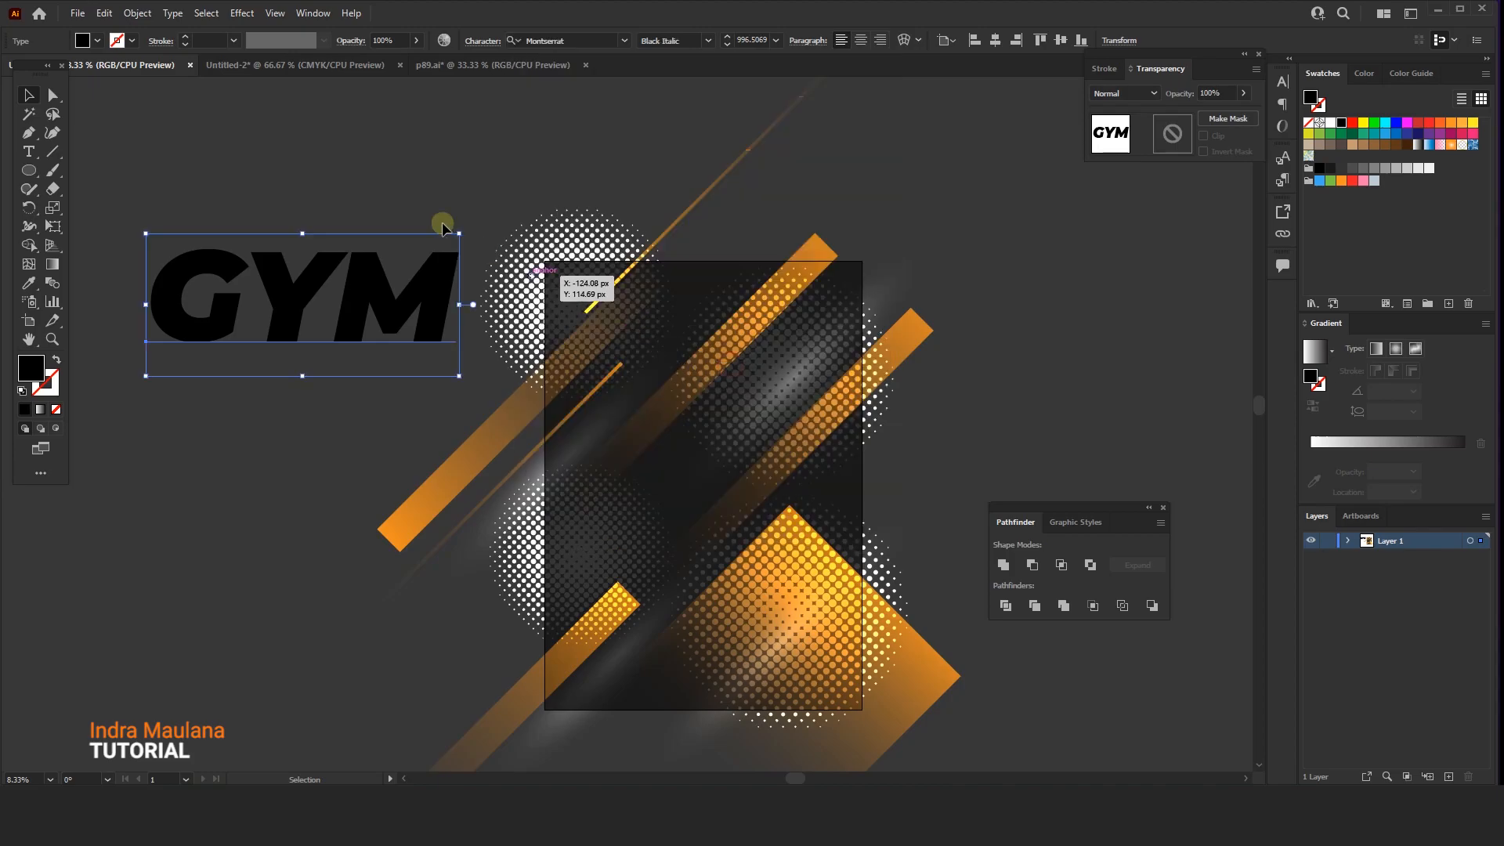
- Move the GYM text onto the poster's upper part, fill it with orange and reduce it to about 709 pt
drag(363, 291, 753, 364)
click(1451, 122)
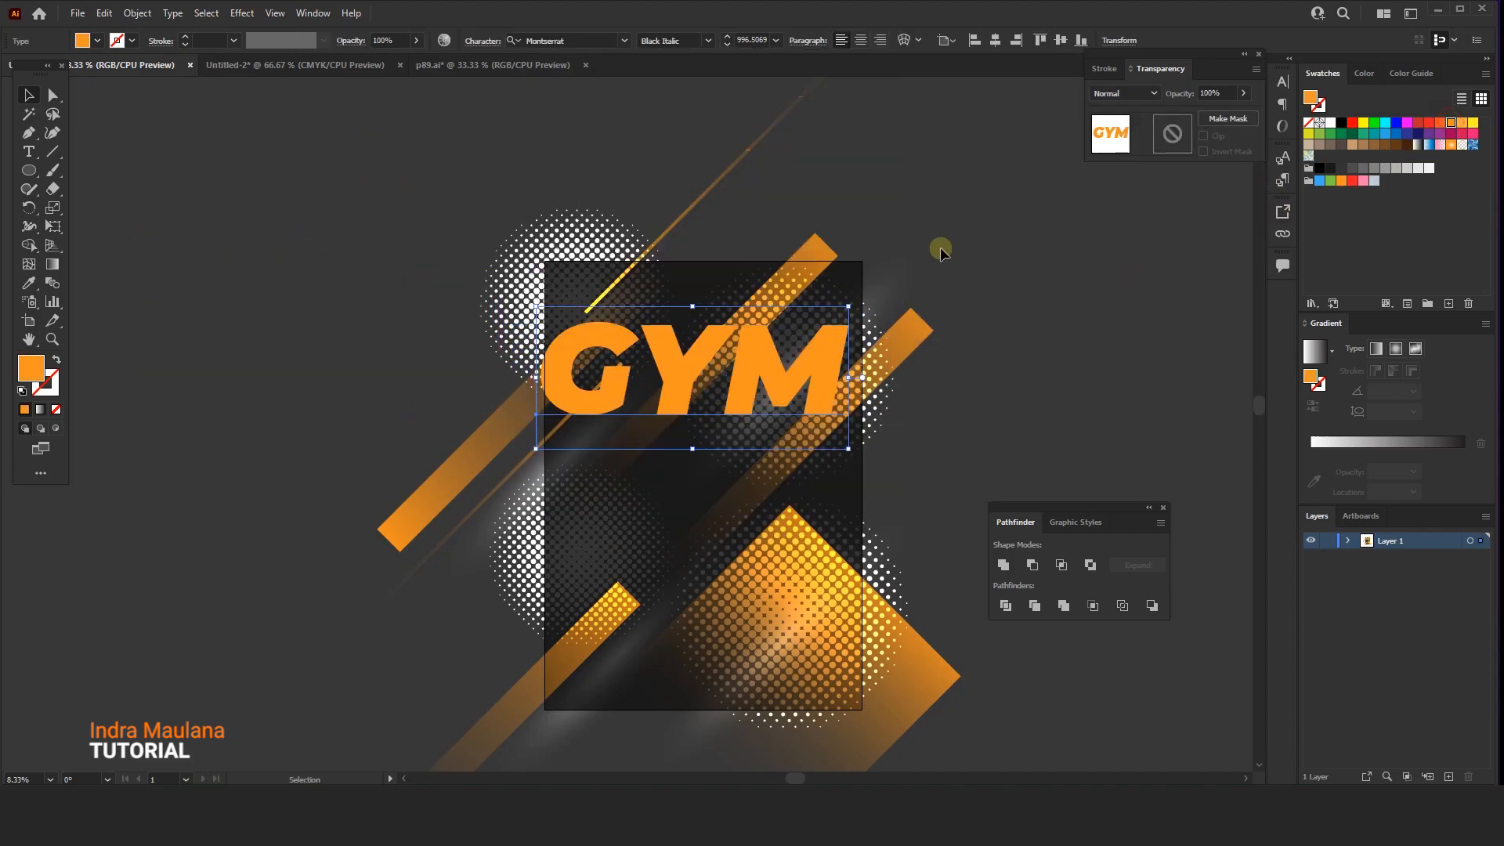
drag(849, 306, 793, 363)
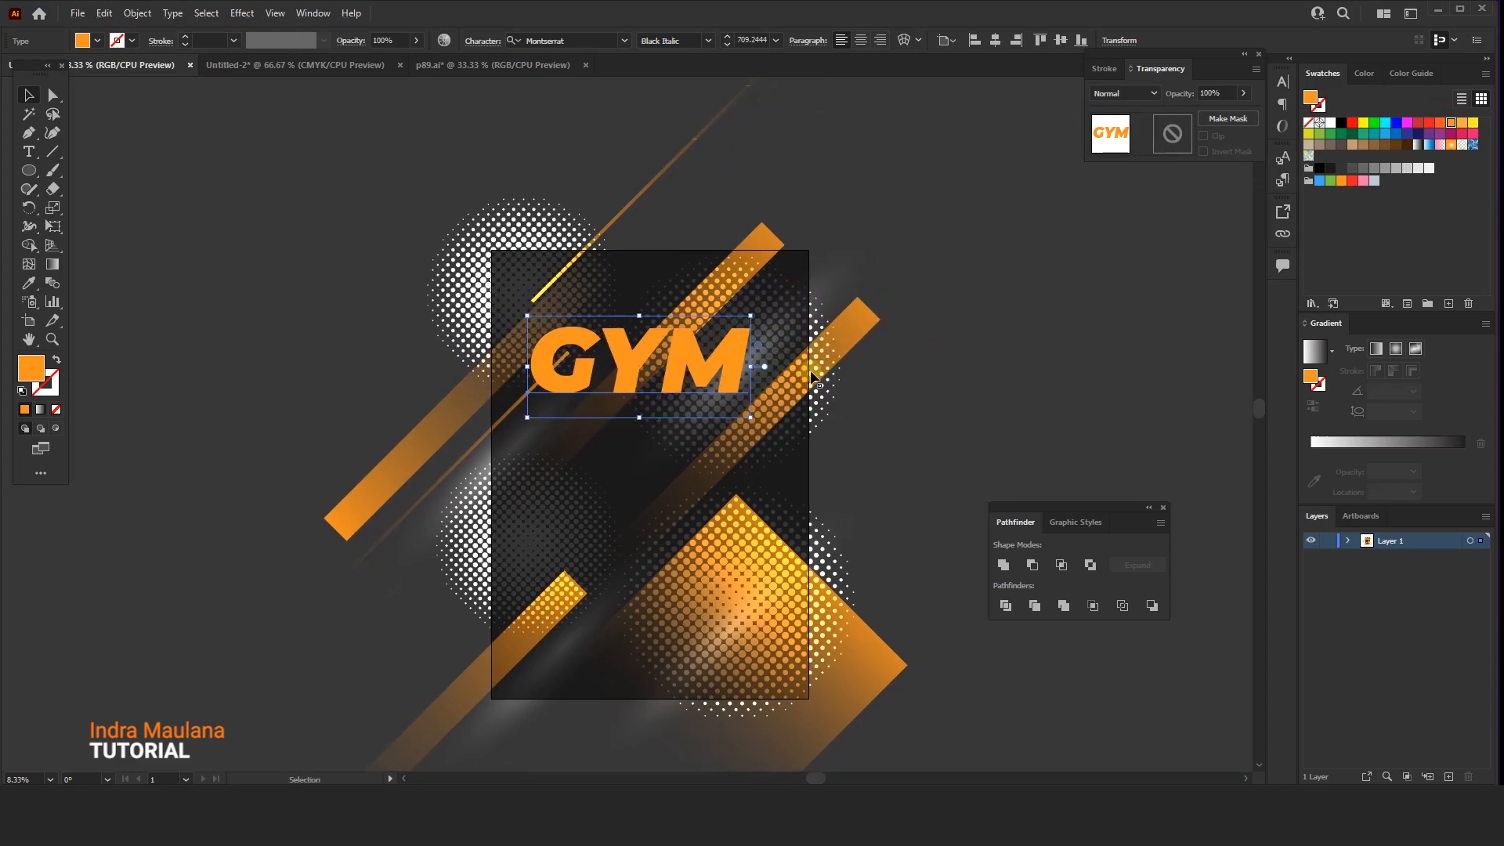
- Centre the GYM text horizontally on the artboard
click(938, 49)
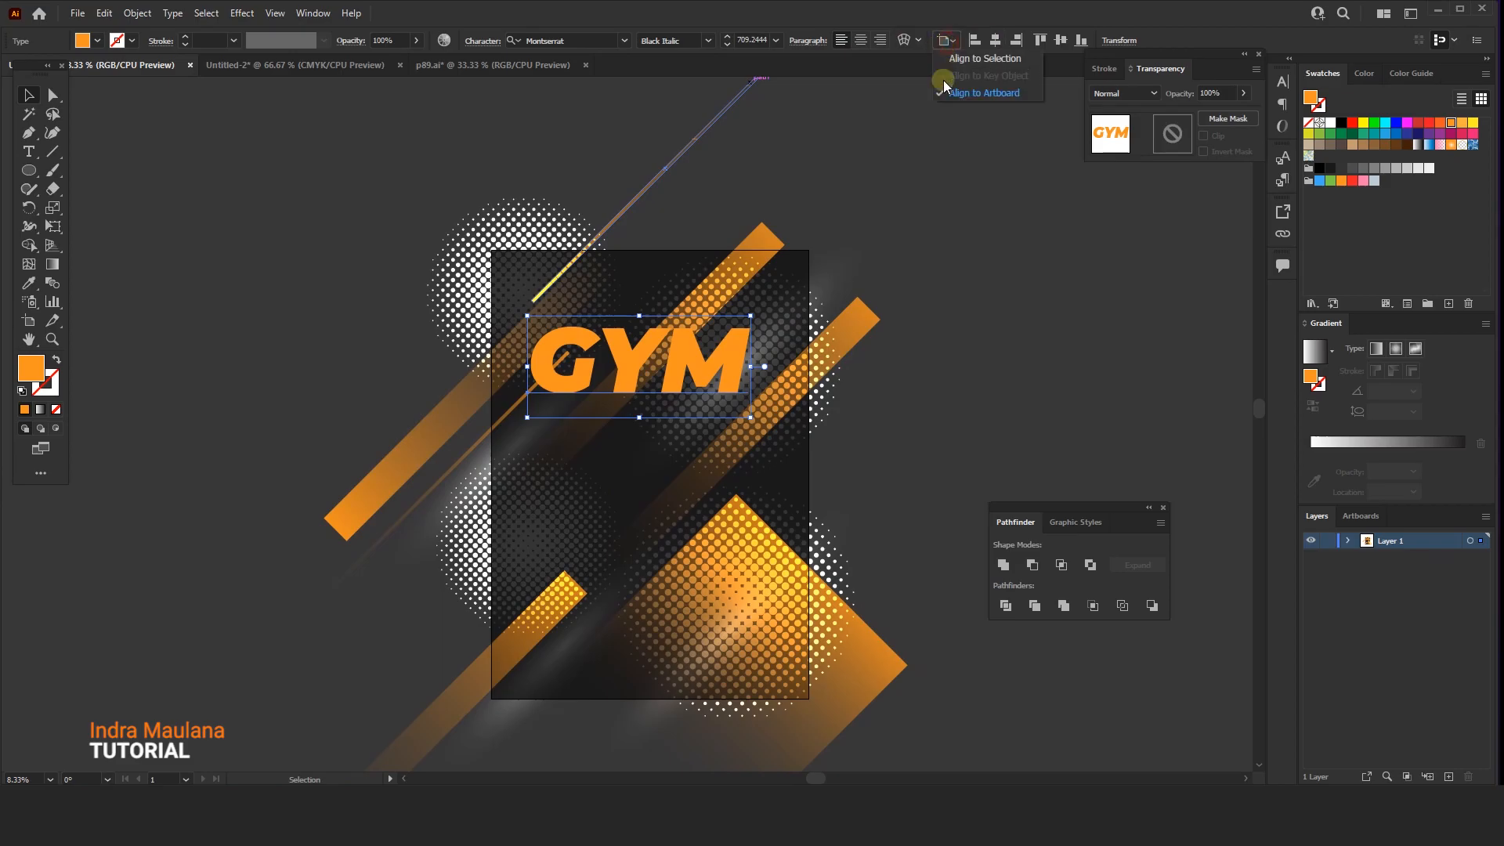
click(983, 91)
click(995, 40)
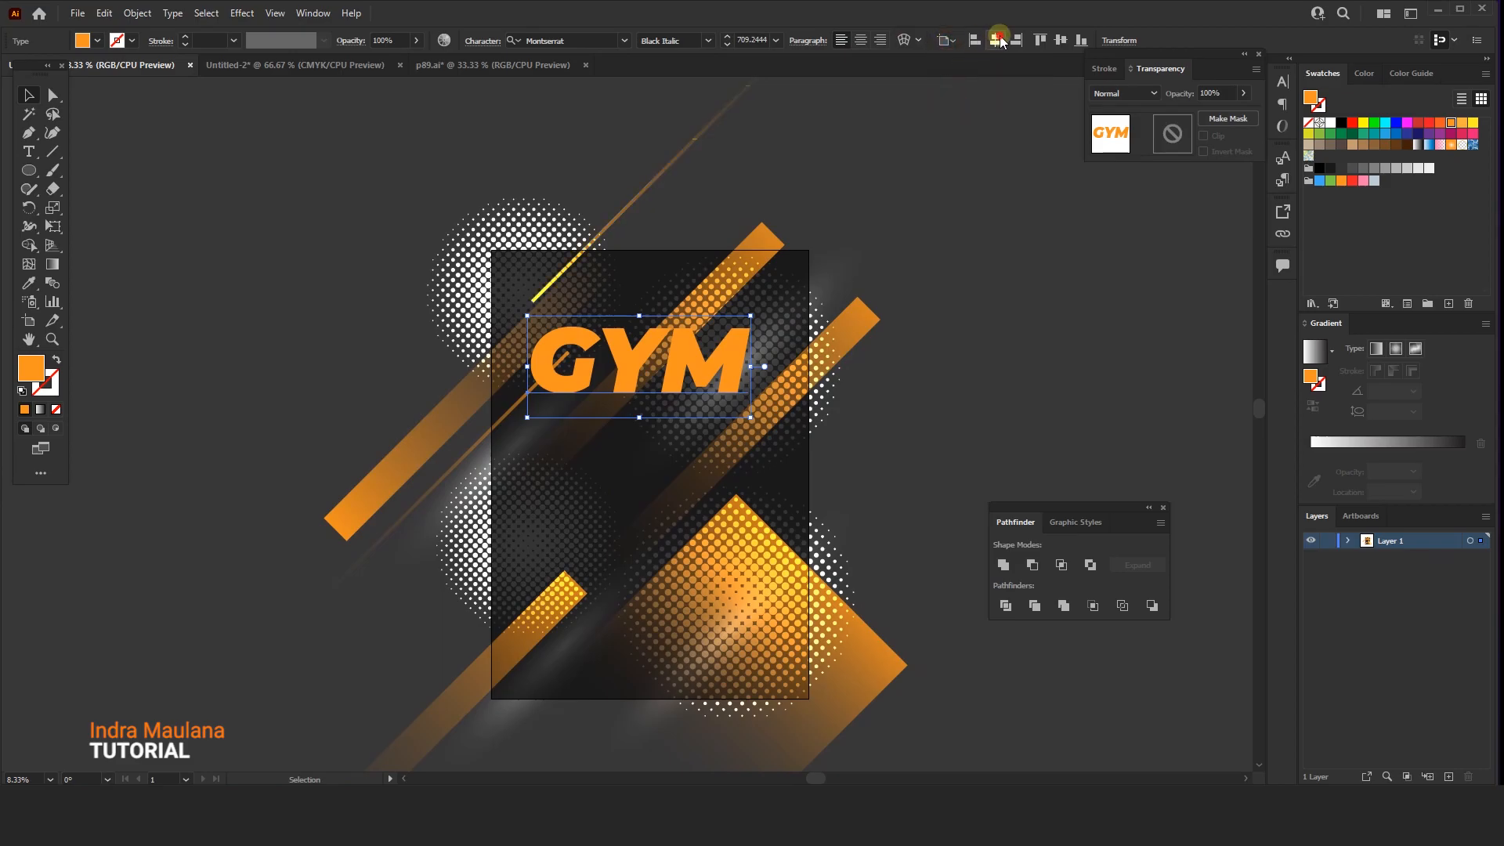
- Select the two upper halftone patterns and bring them to the front, over the GYM text
right_click(727, 354)
click(793, 309)
click(806, 323)
shift+click(530, 246)
right_click(529, 223)
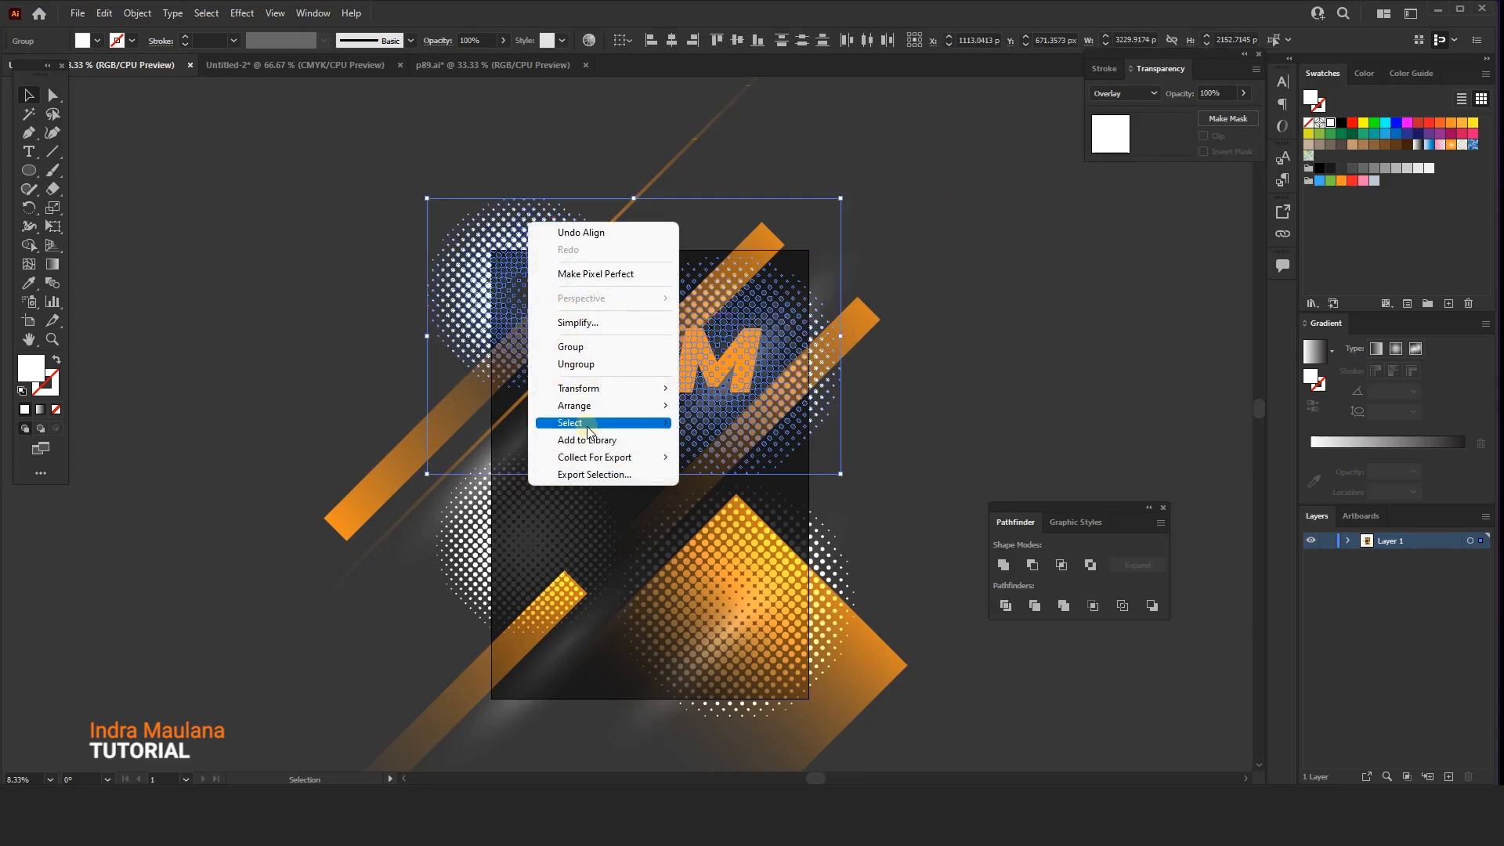
mouse_move(662, 405)
click(729, 440)
click(953, 197)
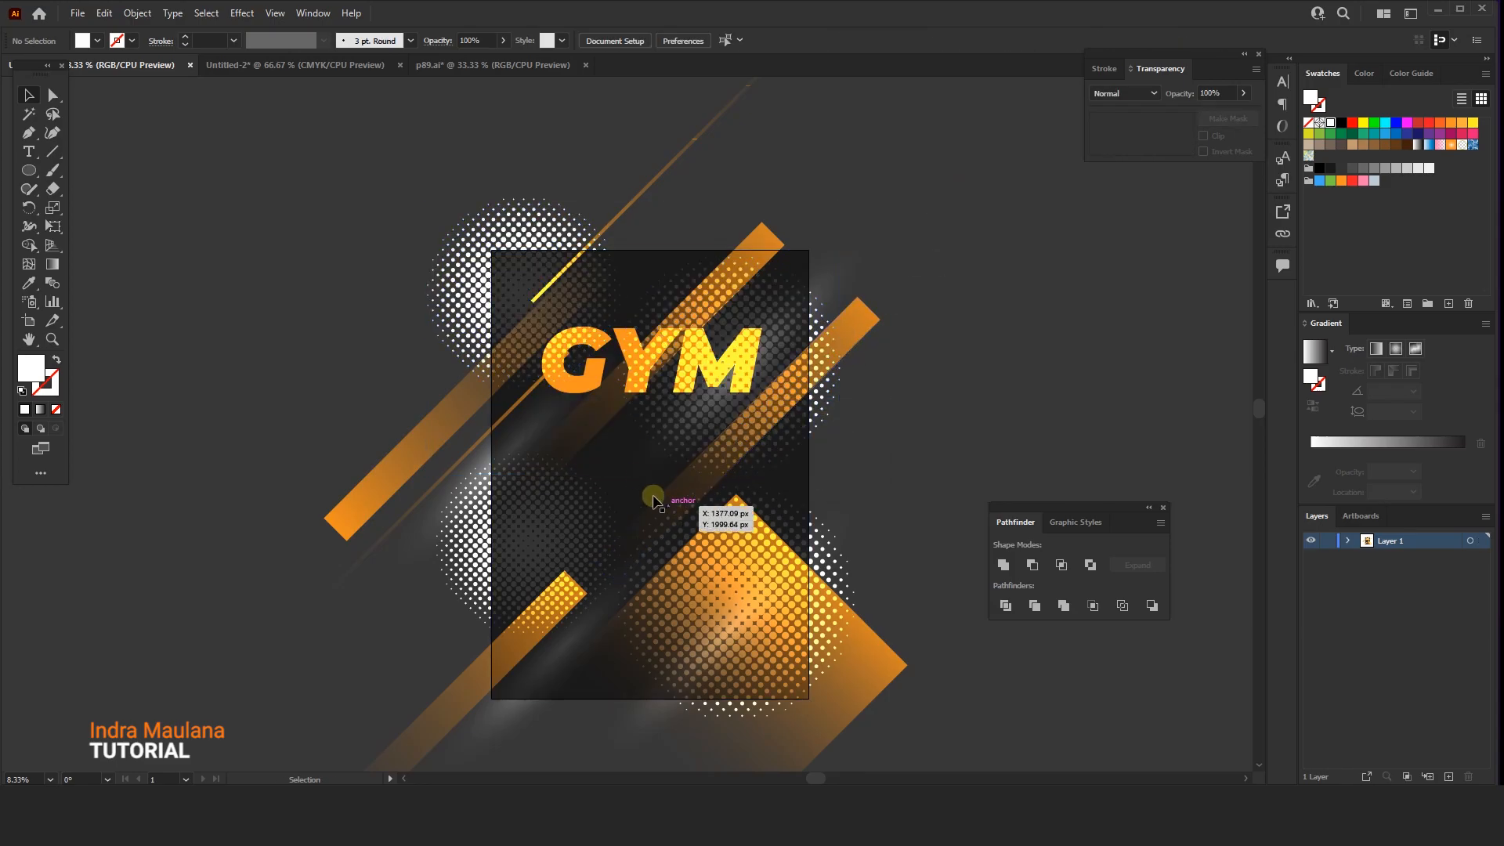
- Enlarge the GYM text to about 798 pt and scale the two upper halftones down slightly
click(631, 402)
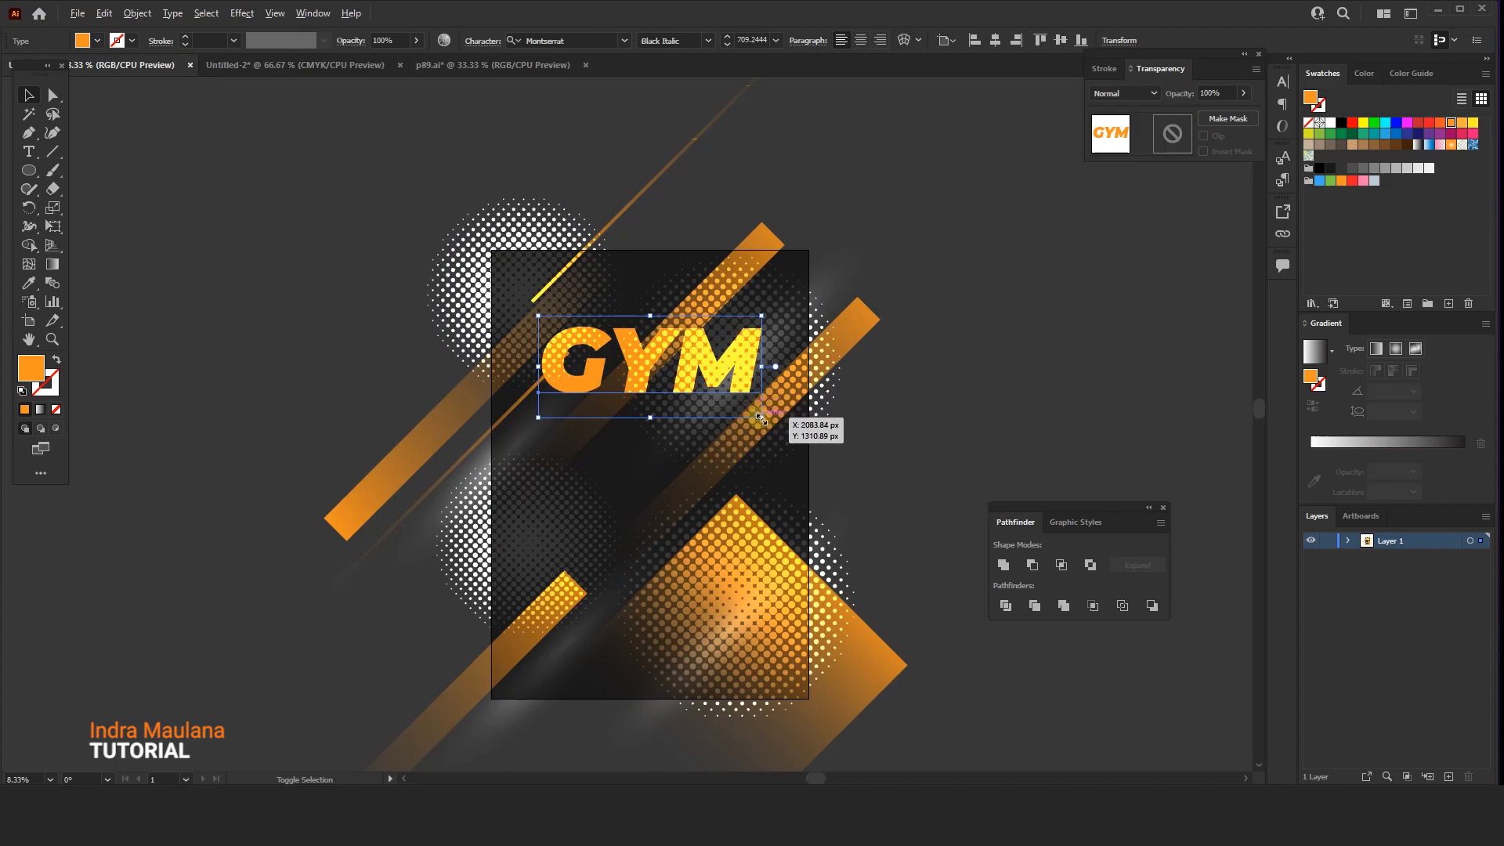
drag(762, 419, 778, 431)
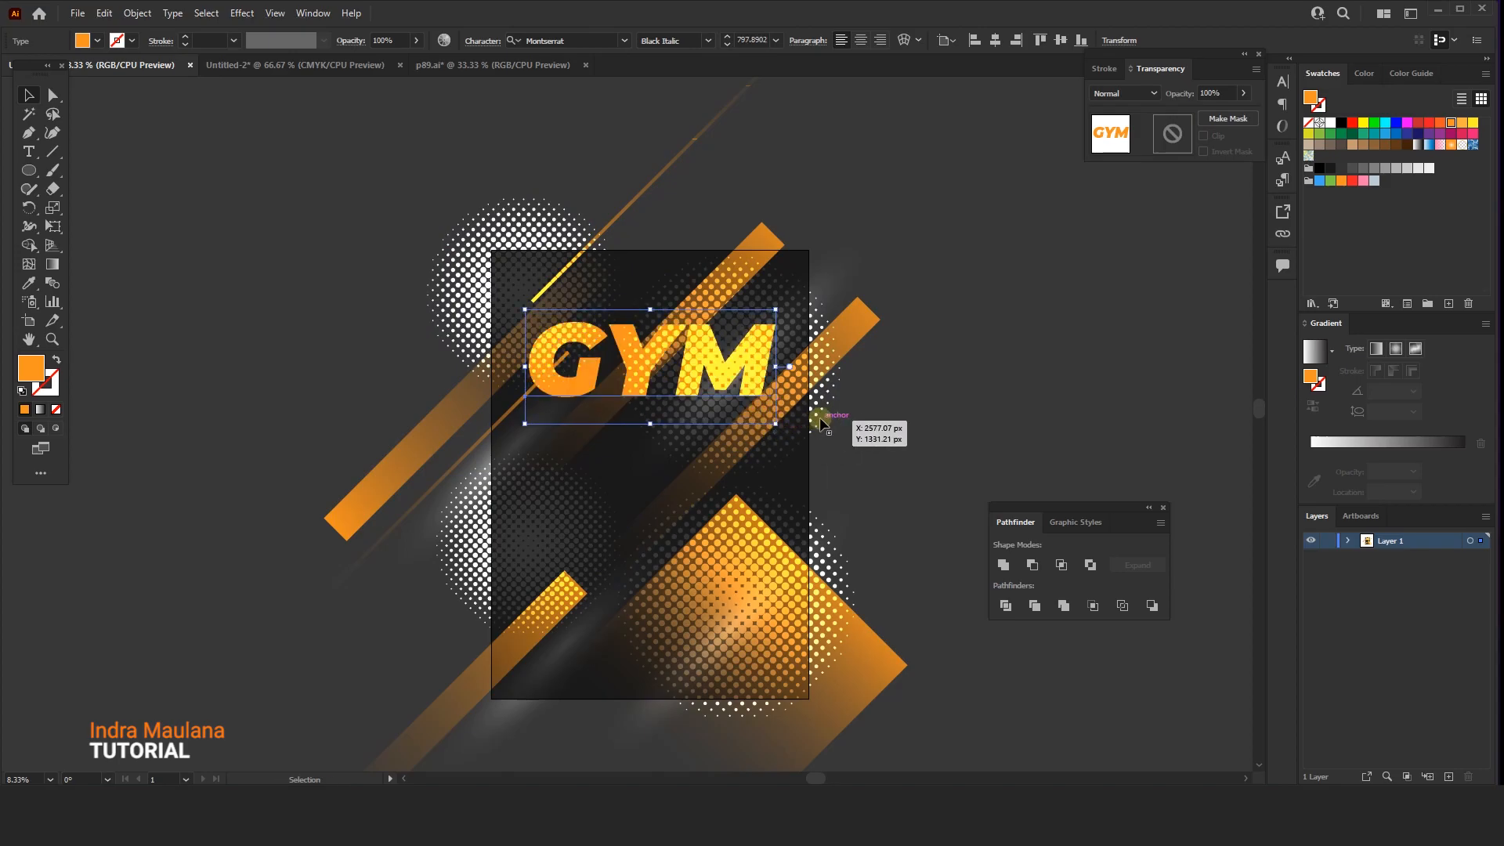
click(822, 417)
shift+click(515, 284)
drag(837, 196, 826, 179)
click(862, 113)
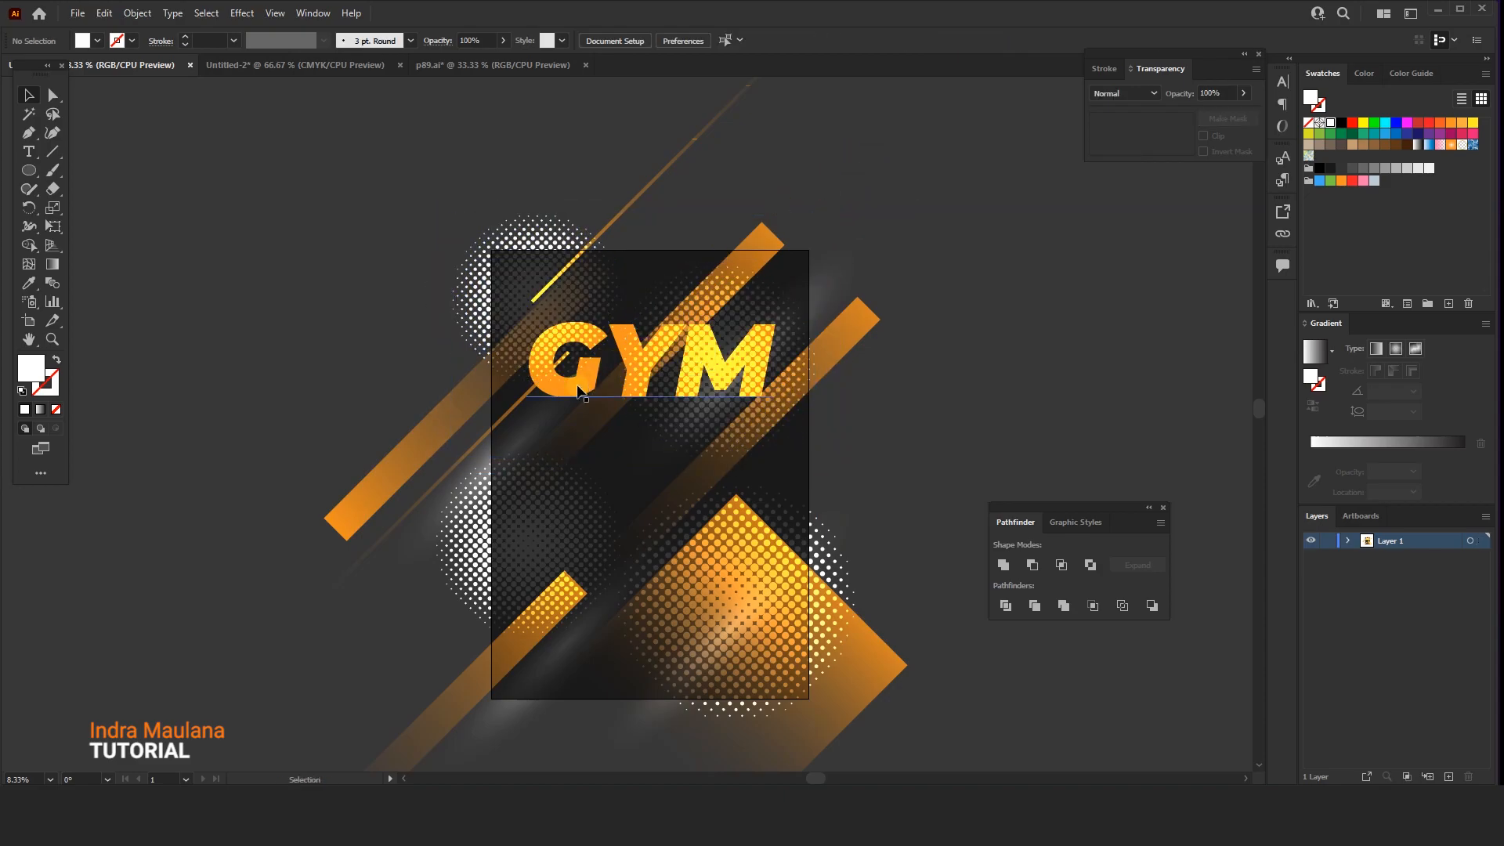
- Move the GYM text up slightly and enlarge it a little
click(577, 392)
drag(659, 410, 672, 394)
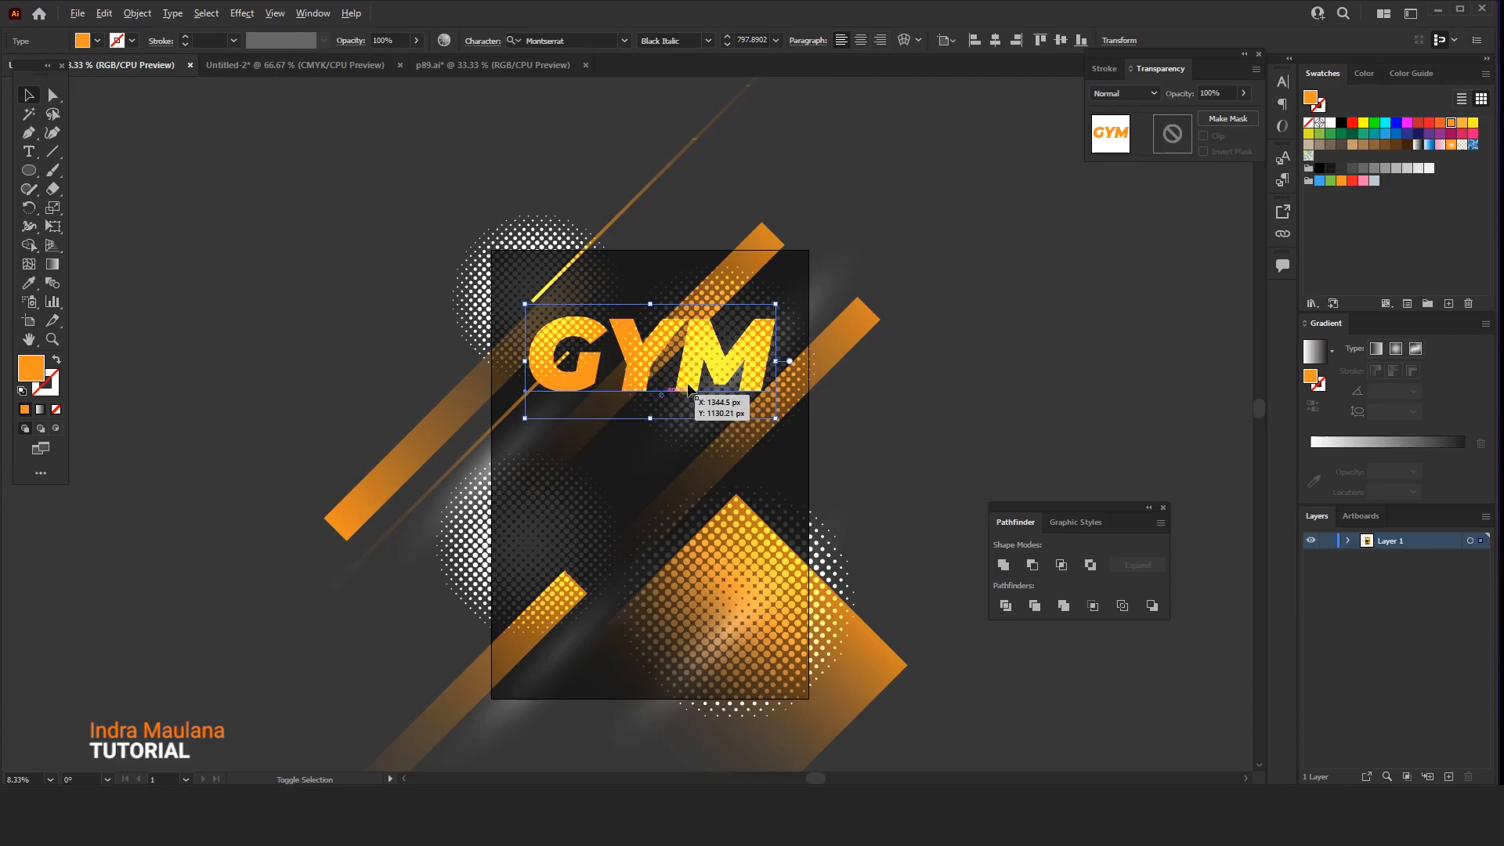
drag(777, 418, 780, 422)
click(979, 404)
mouse_move(979, 404)
mouse_down()
mouse_move(954, 376)
mouse_move(970, 380)
mouse_up()
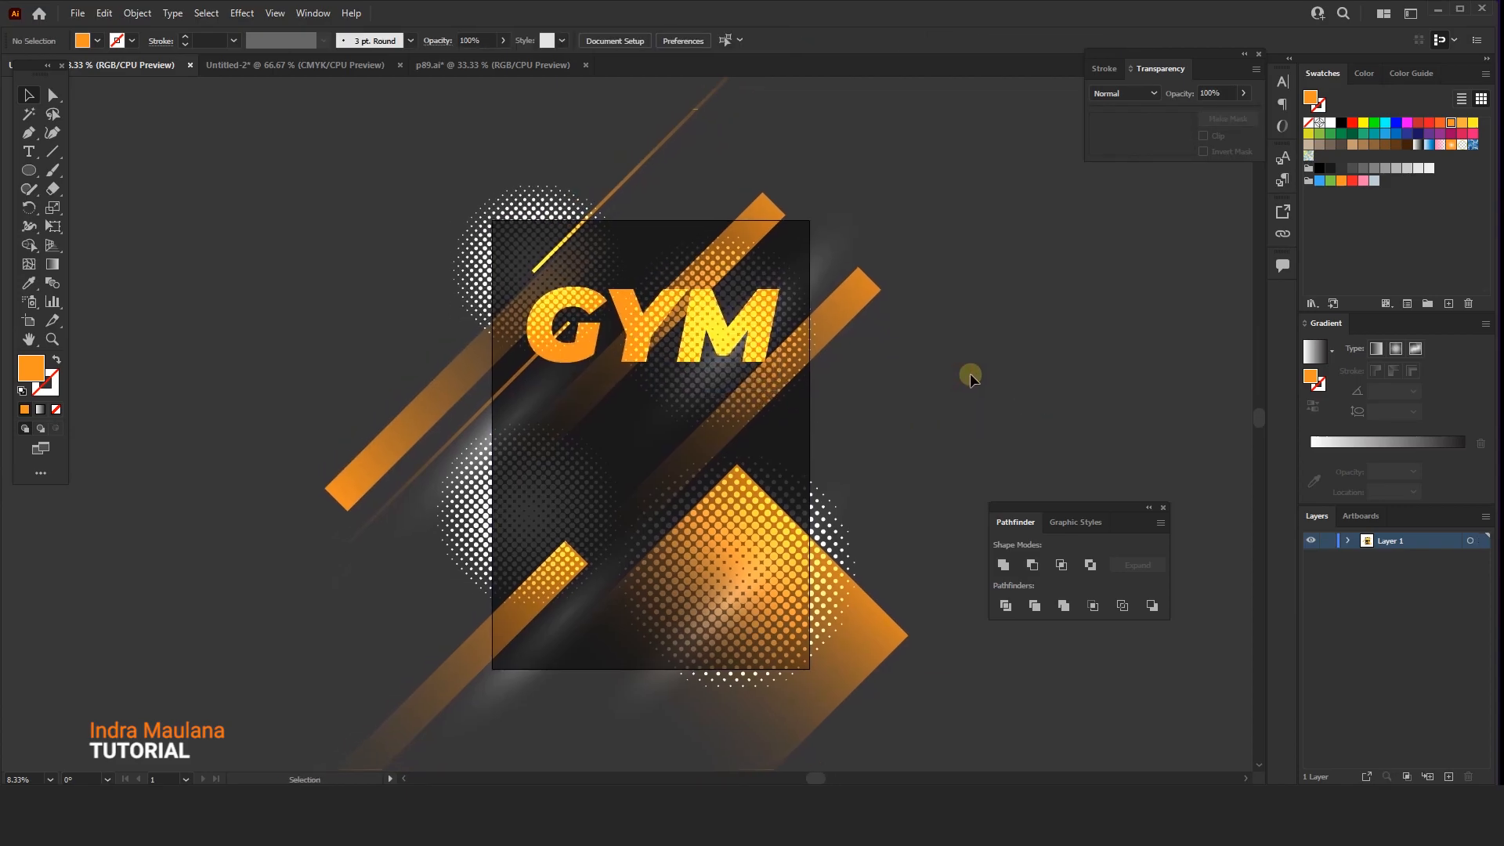
drag(923, 172, 907, 134)
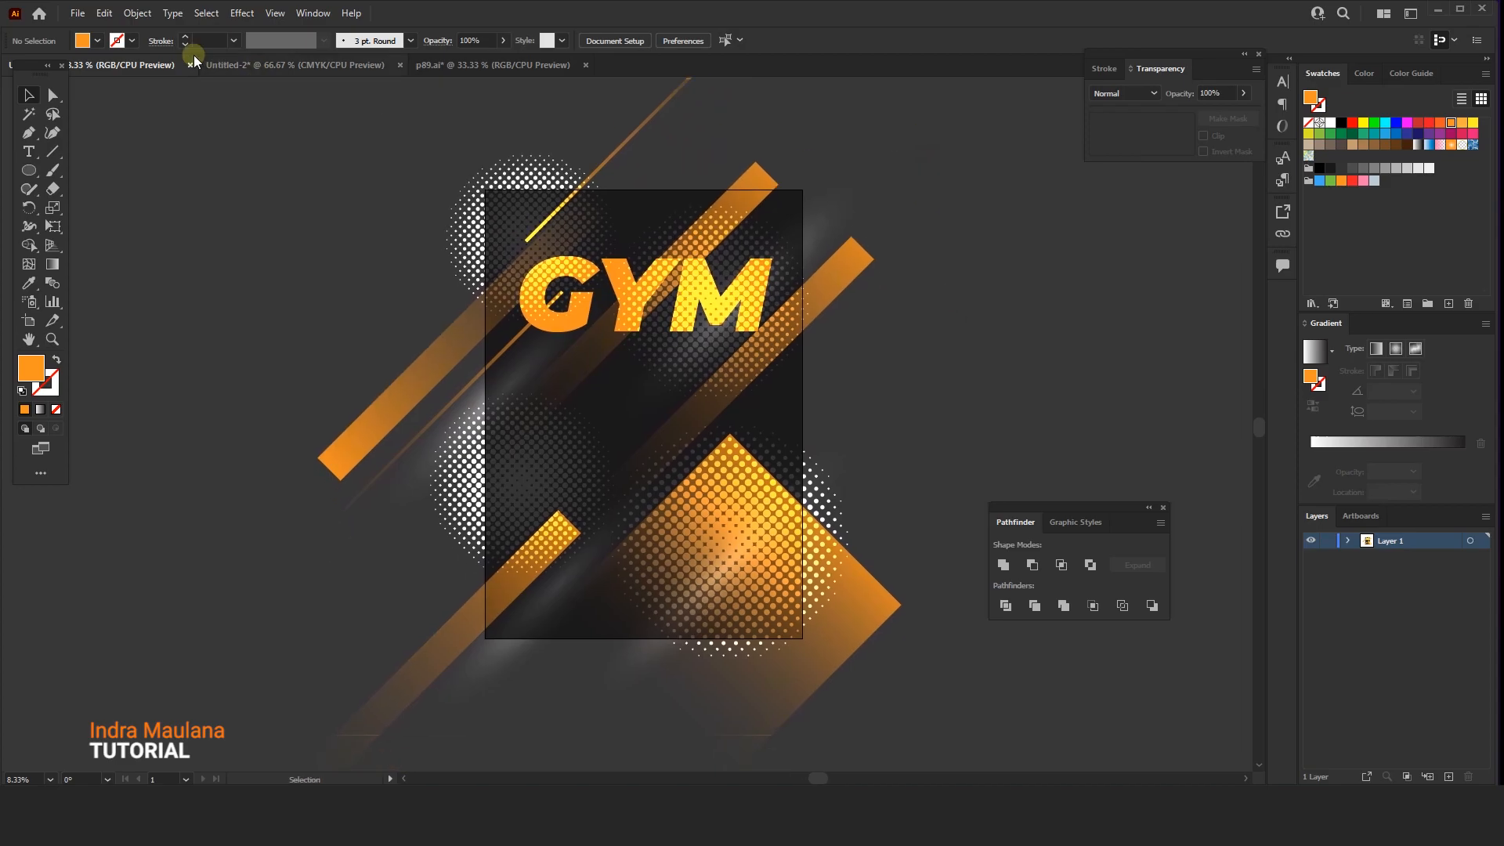
- Place the linked image "Place Your Image Here.png" at about 2119 × 2656 px and centre it on the artboard both ways
click(92, 14)
click(118, 296)
drag(526, 255, 797, 709)
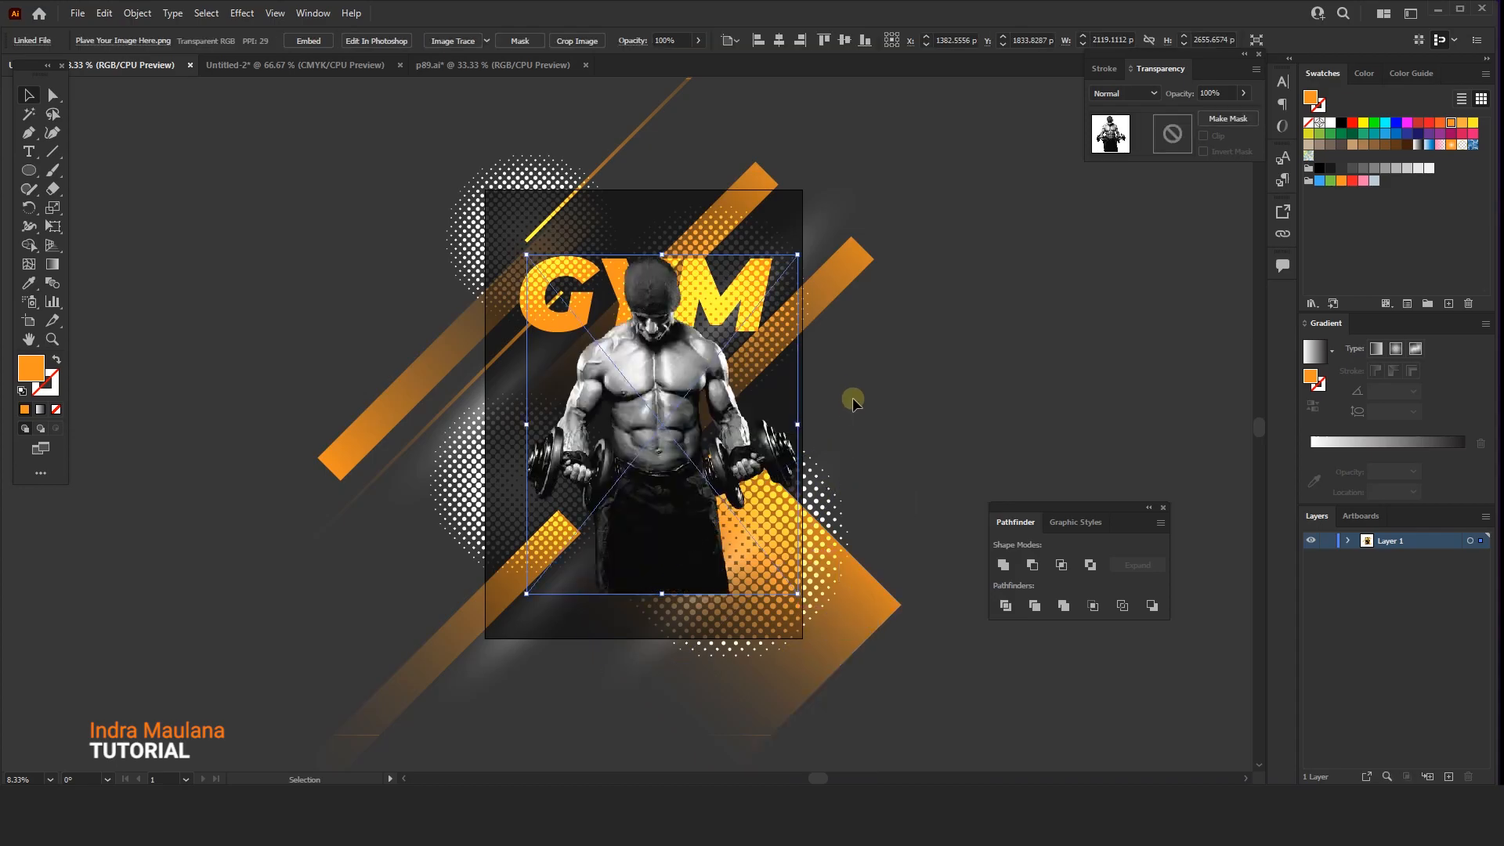
click(780, 43)
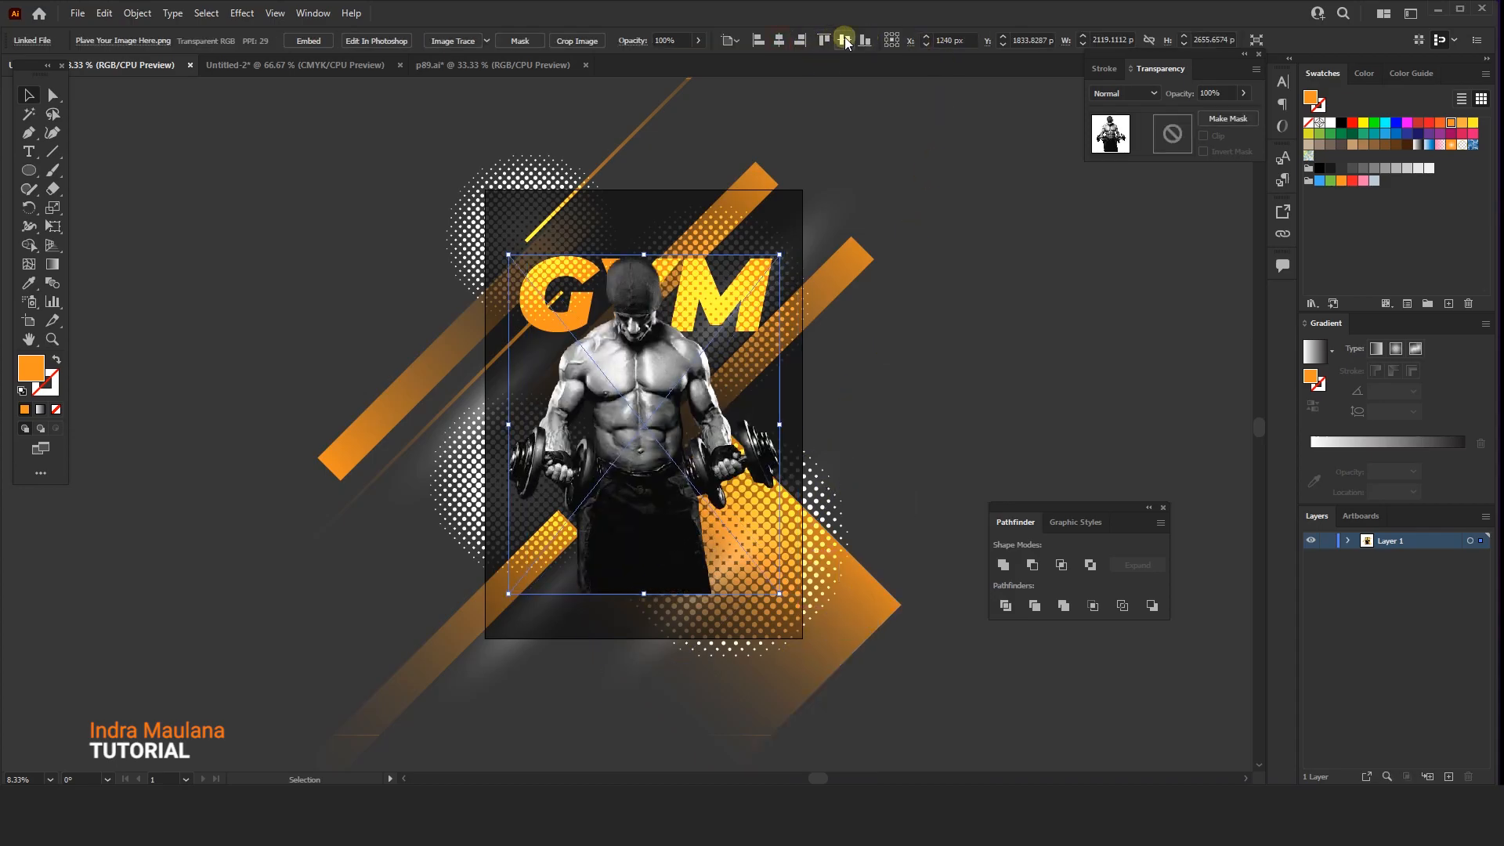
click(845, 40)
- Scale the bodybuilder image down around its centre to about 1926 × 2414 px
key(ctrl+plus)
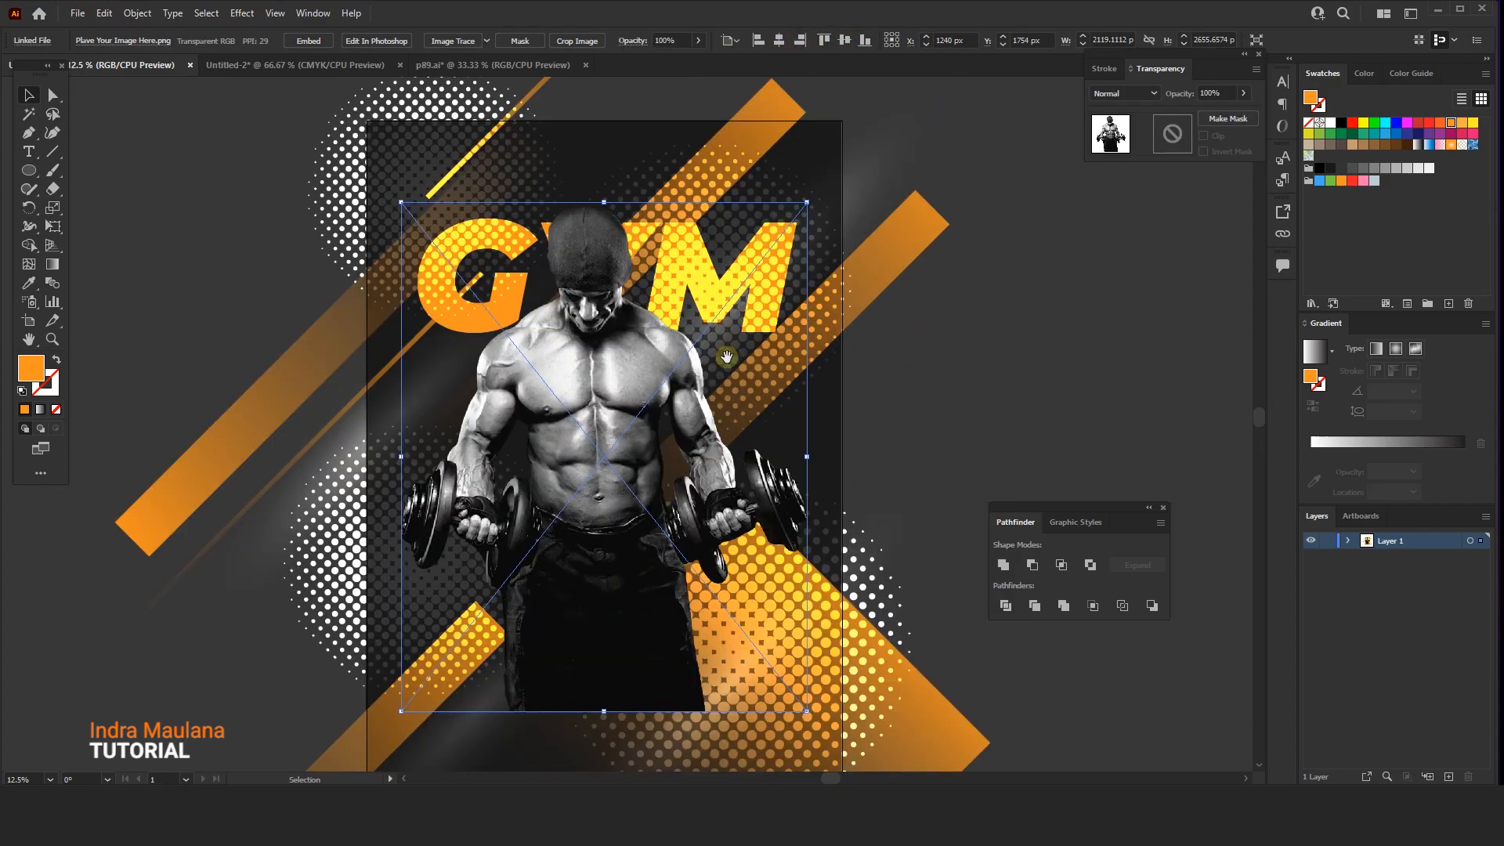
drag(823, 166, 806, 189)
drag(787, 277, 771, 258)
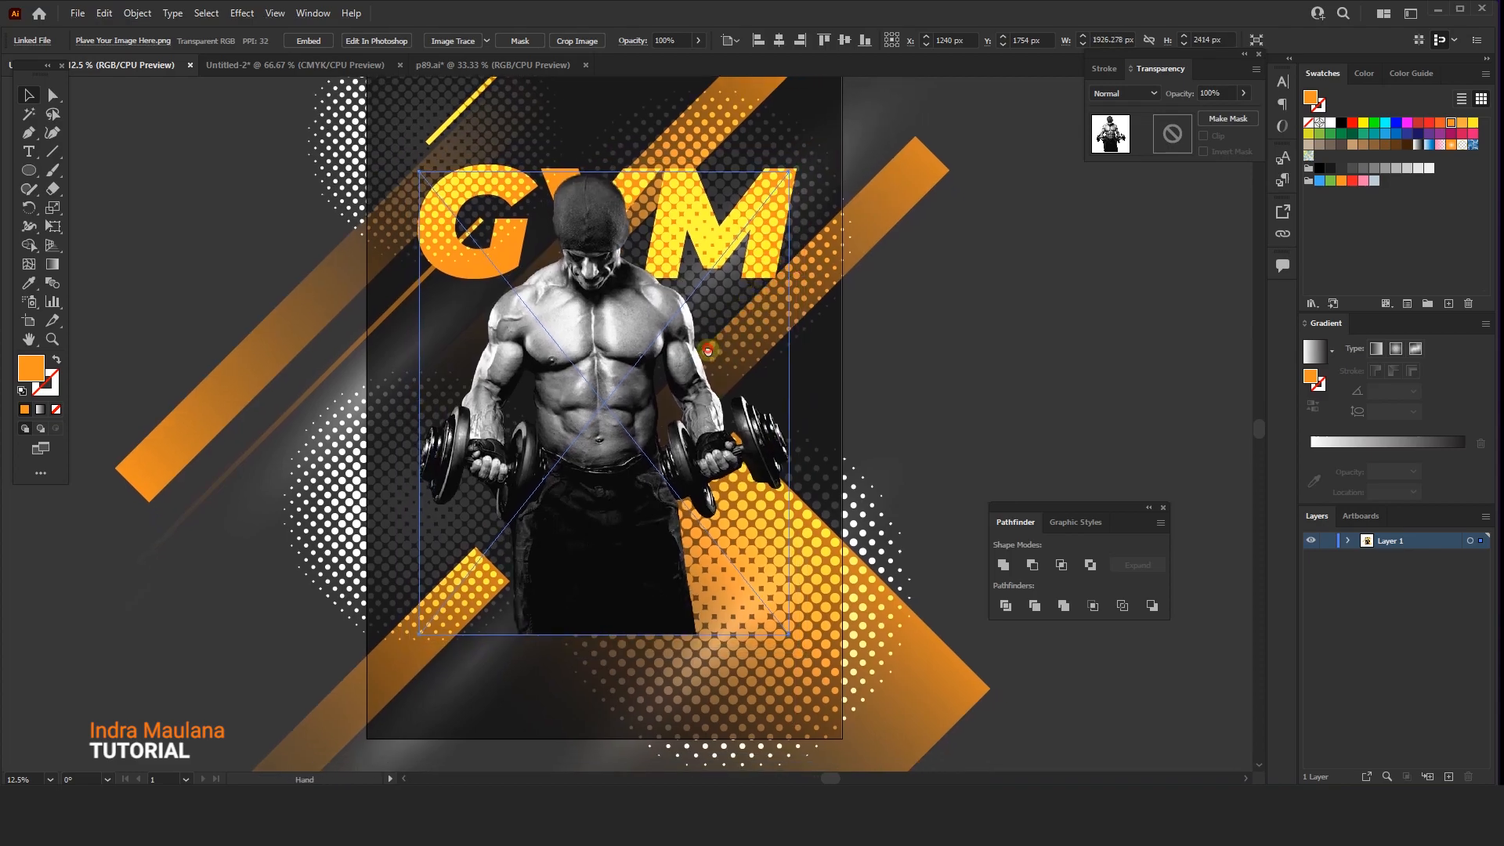
drag(707, 350, 722, 371)
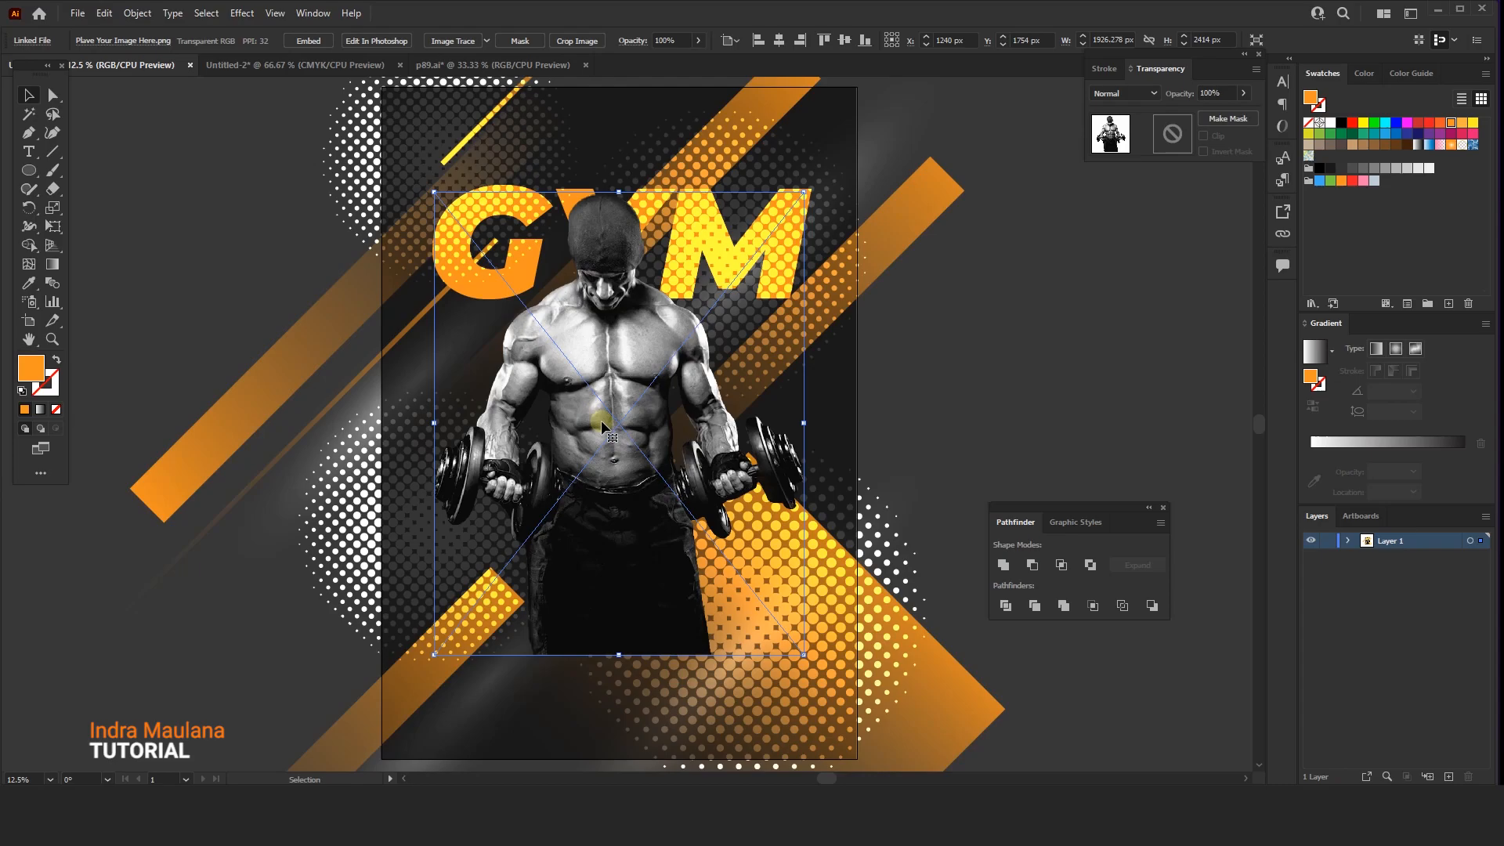
drag(973, 426, 949, 404)
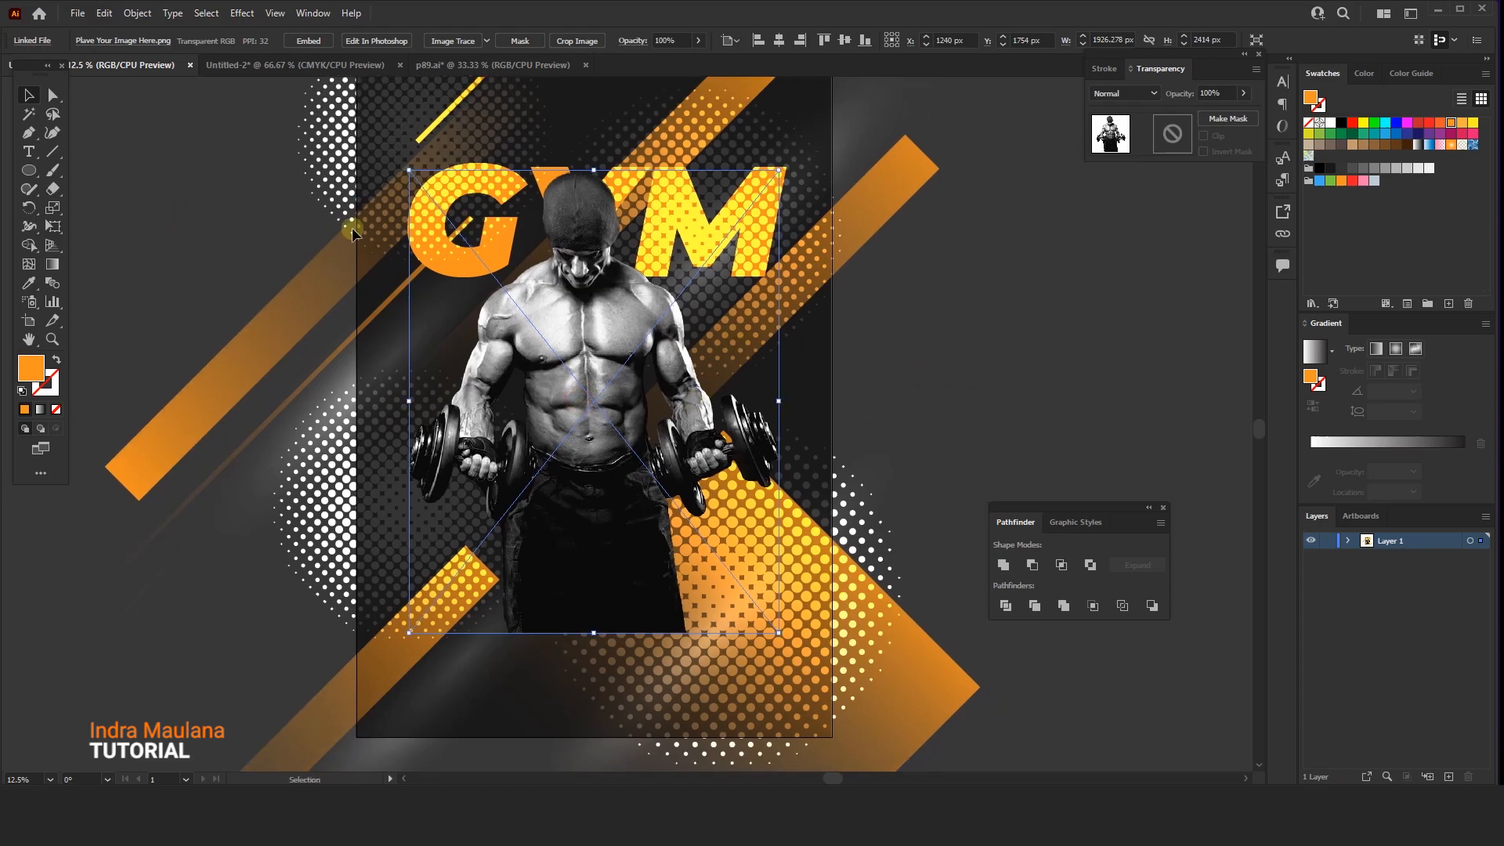
- Create an opacity mask for the bodybuilder image and draw a mask rectangle of about 1715 × 2831 px over the figure
click(1228, 119)
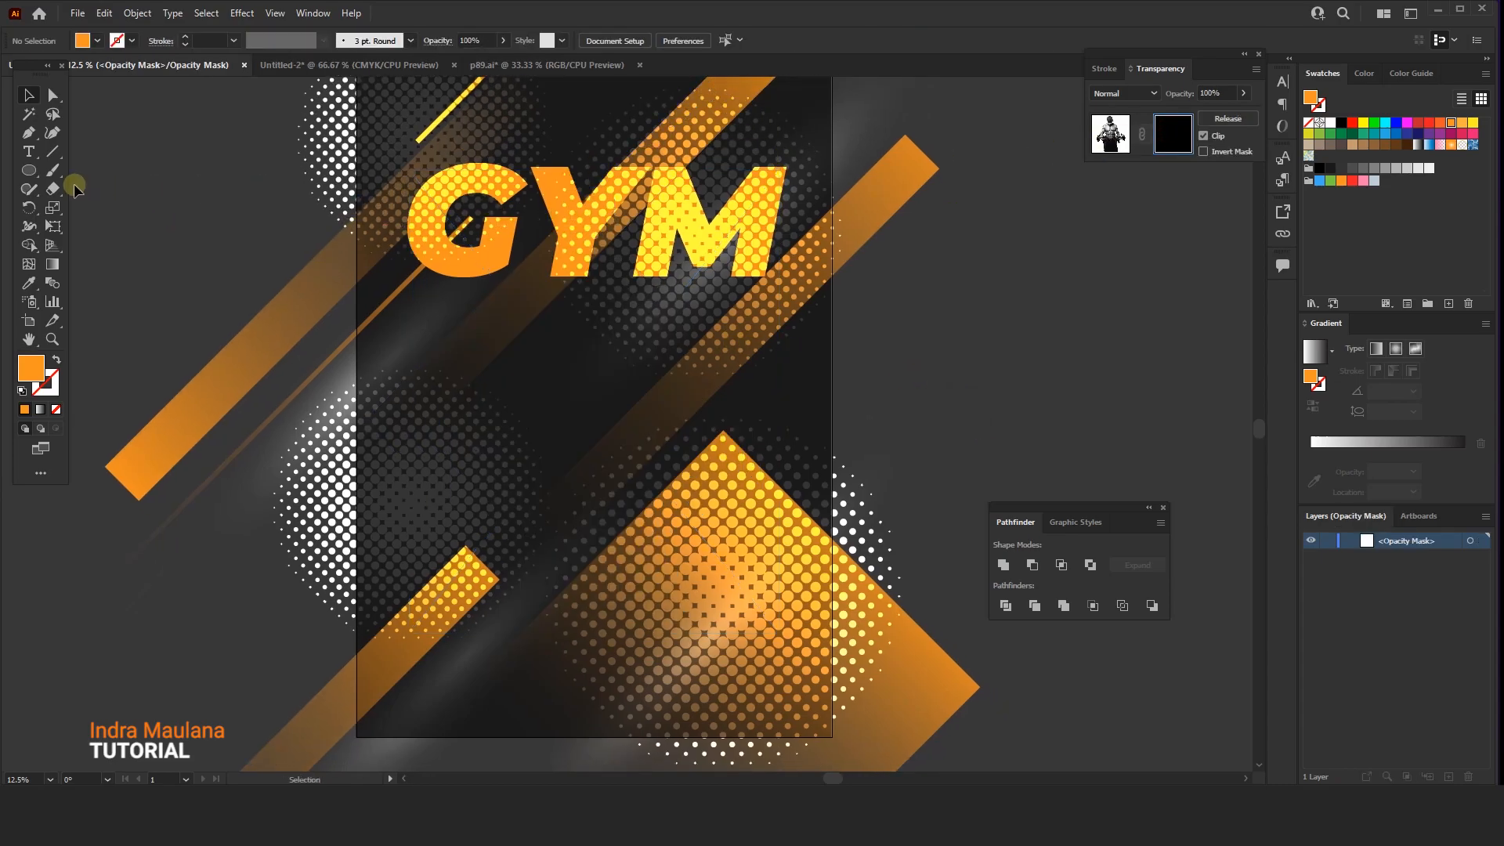
drag(29, 170, 92, 168)
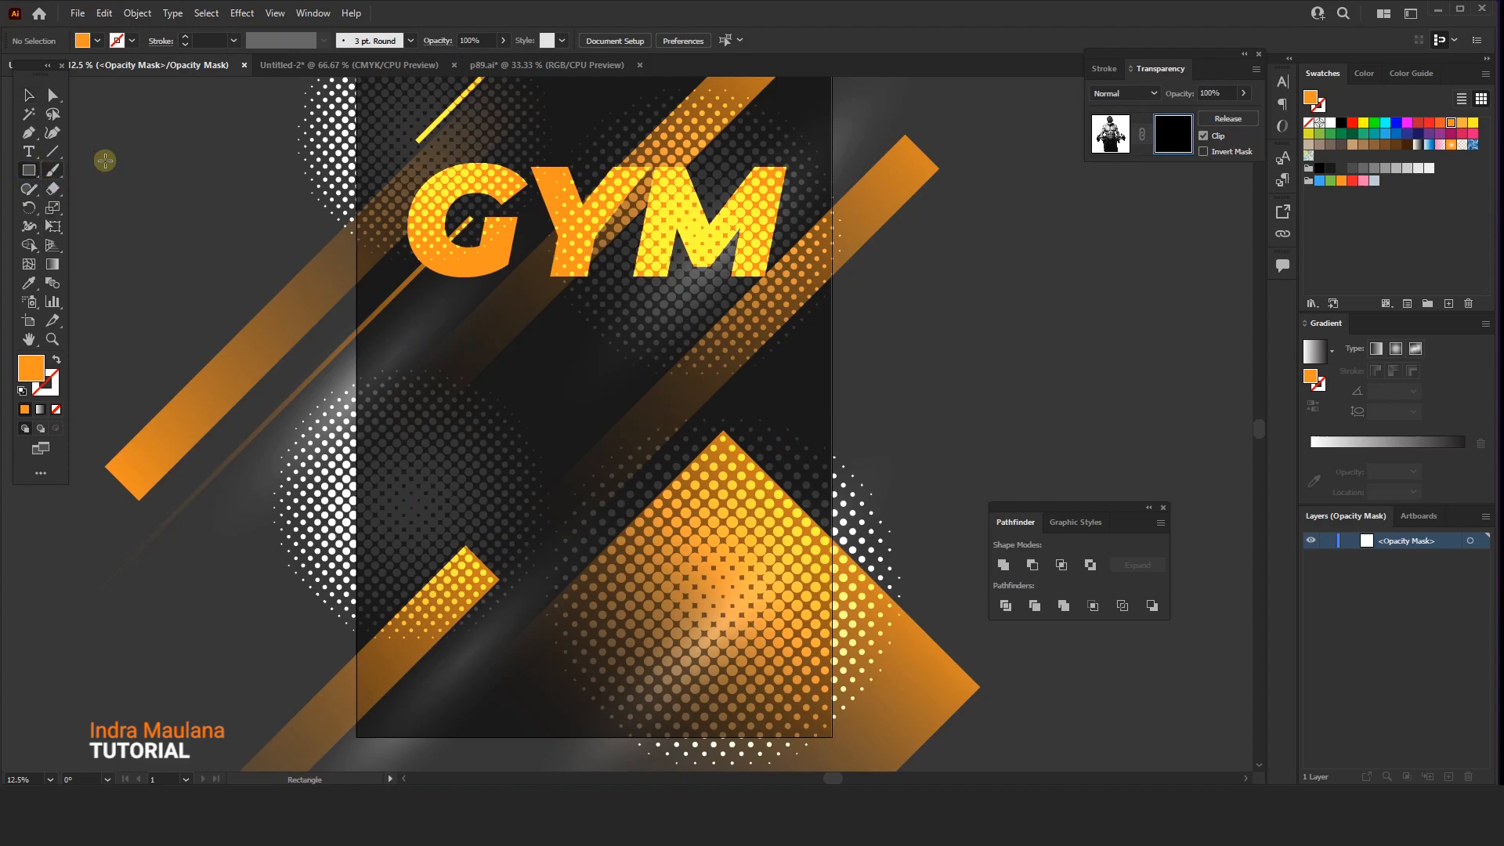
drag(429, 135, 756, 675)
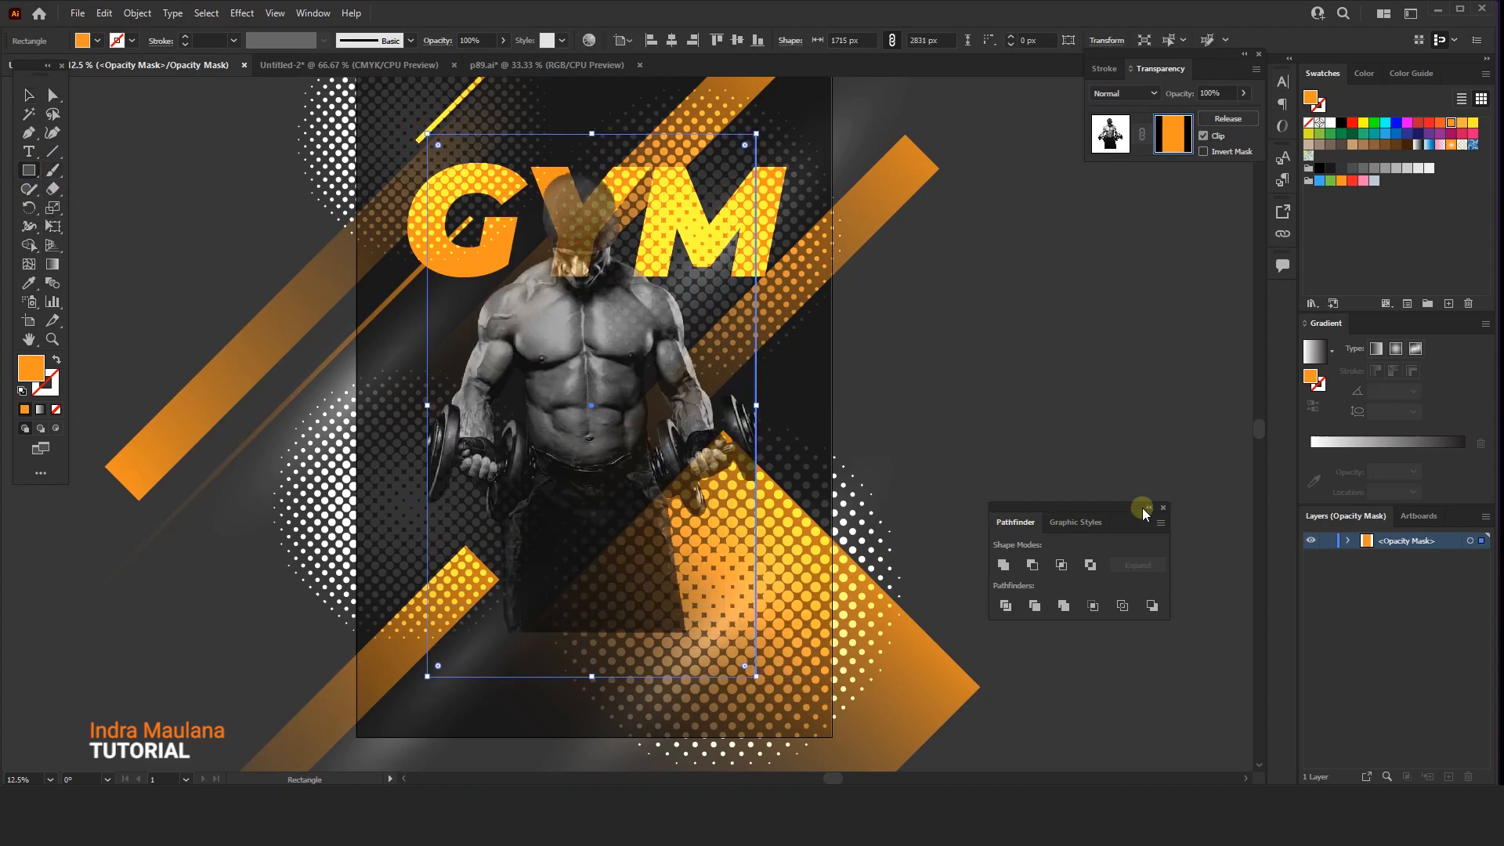
- Fill the mask rectangle with a white-to-black linear gradient running vertically, fading out the figure's lower part around the dumbbells
click(1341, 437)
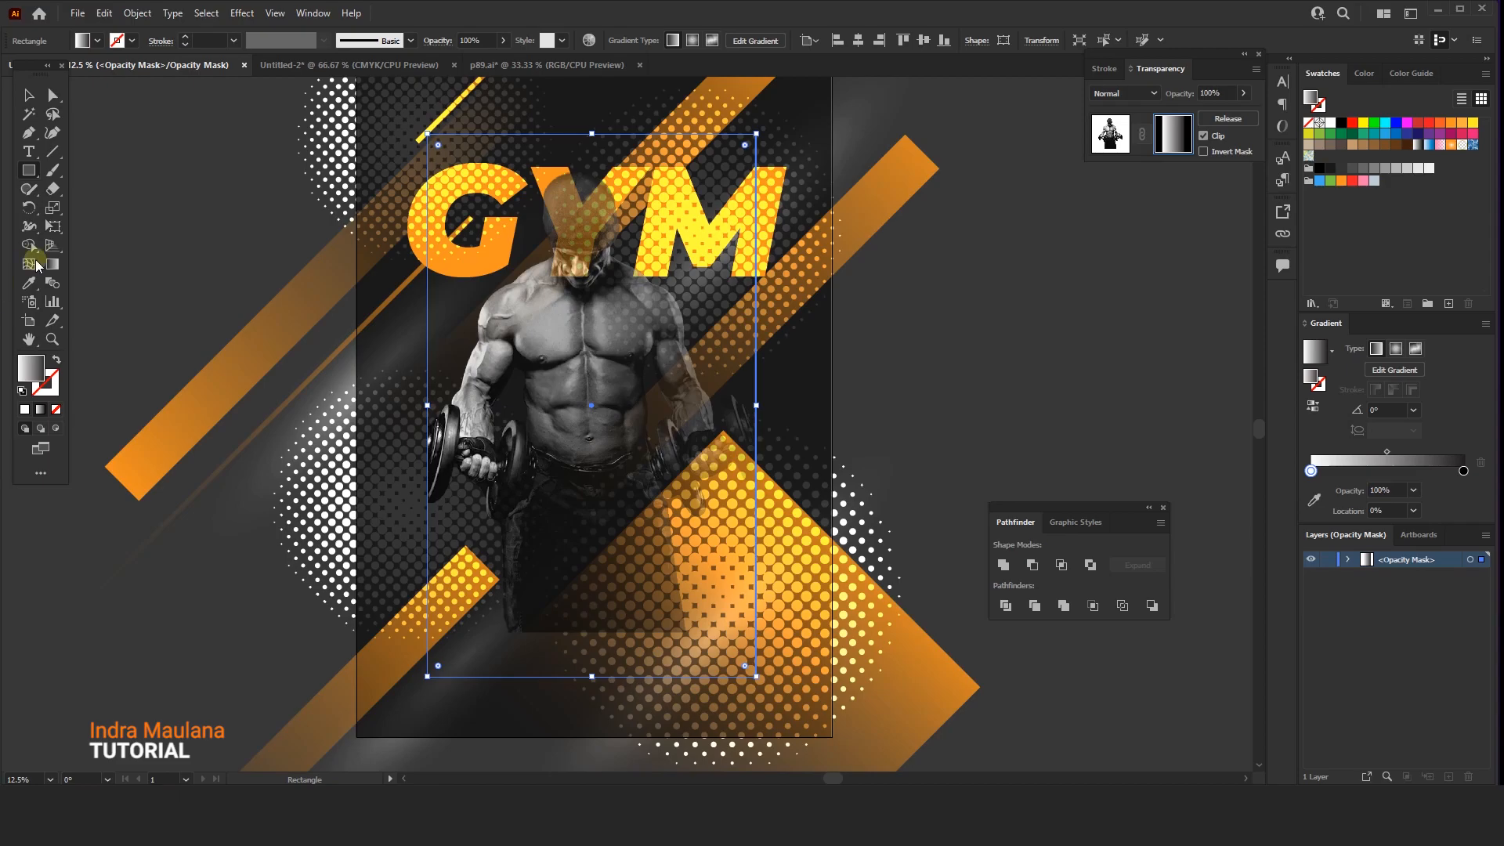
click(52, 265)
drag(590, 264, 592, 494)
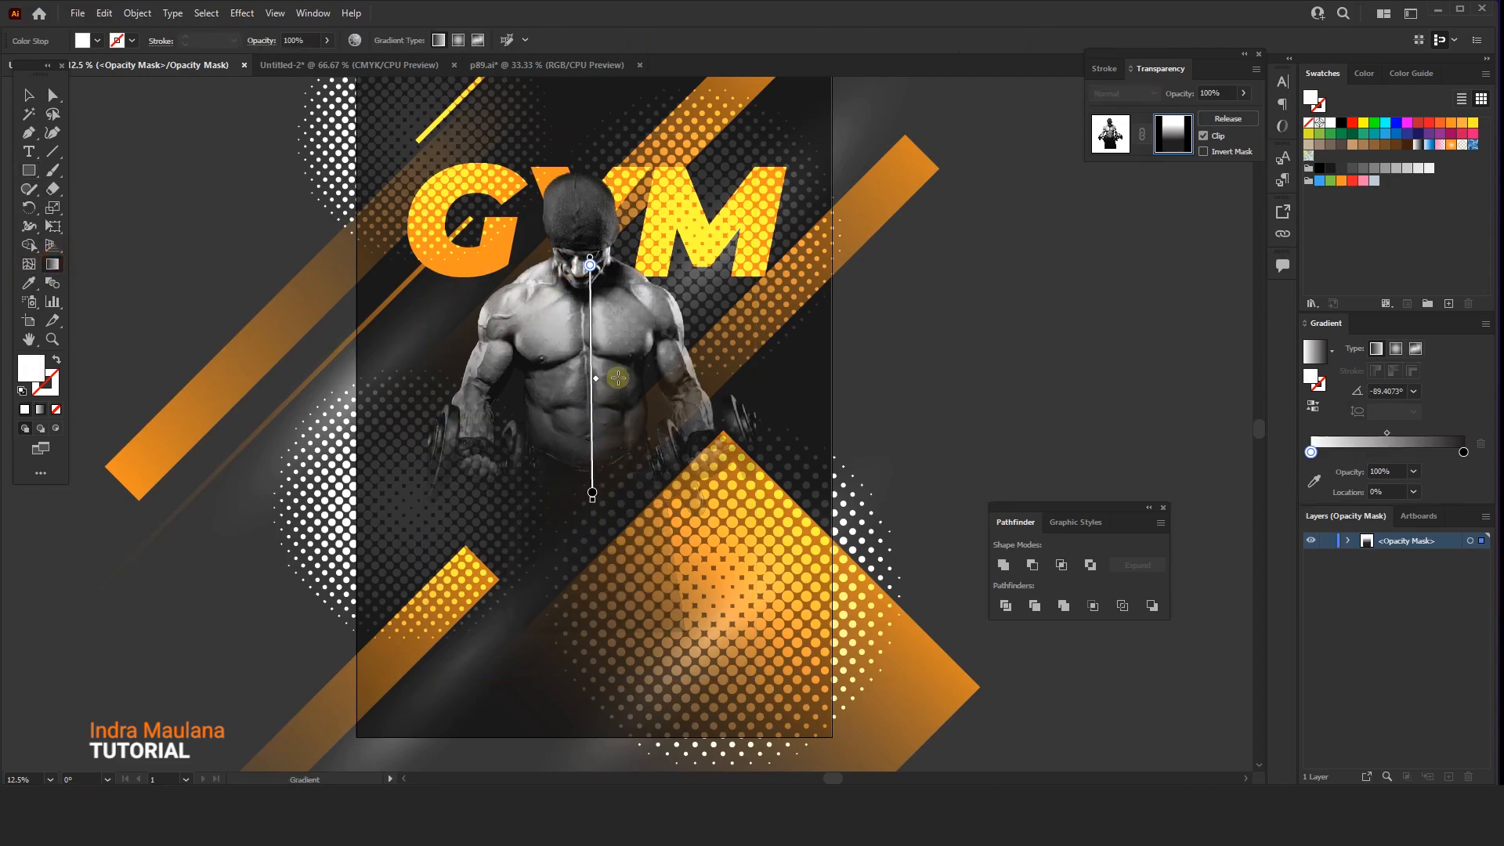
drag(592, 377, 591, 570)
- Relink the opacity mask to the bodybuilder image, leave mask editing and deselect everything
click(28, 95)
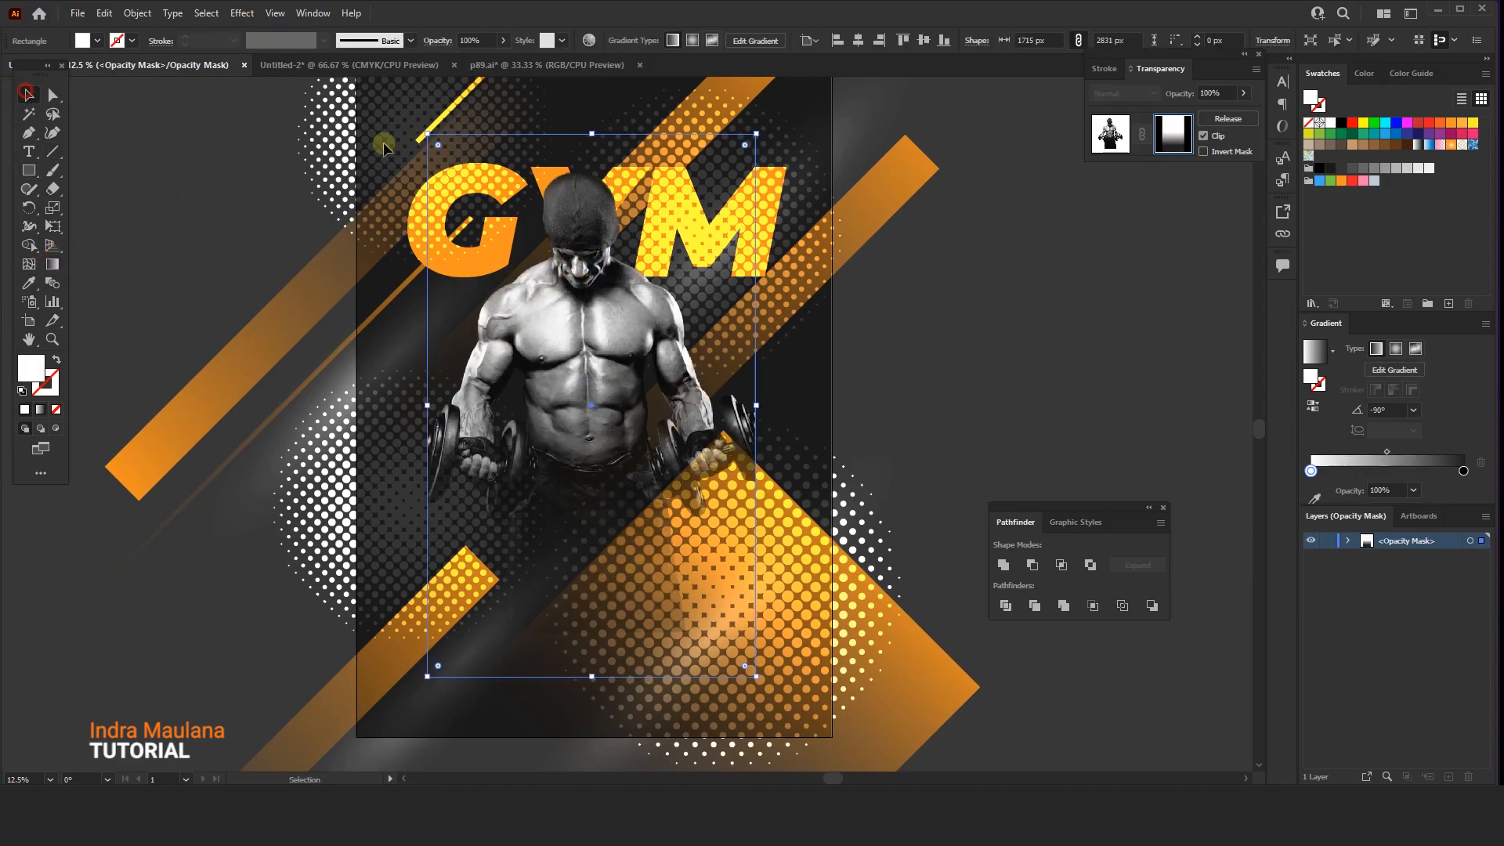
click(1141, 134)
click(1097, 128)
click(1044, 322)
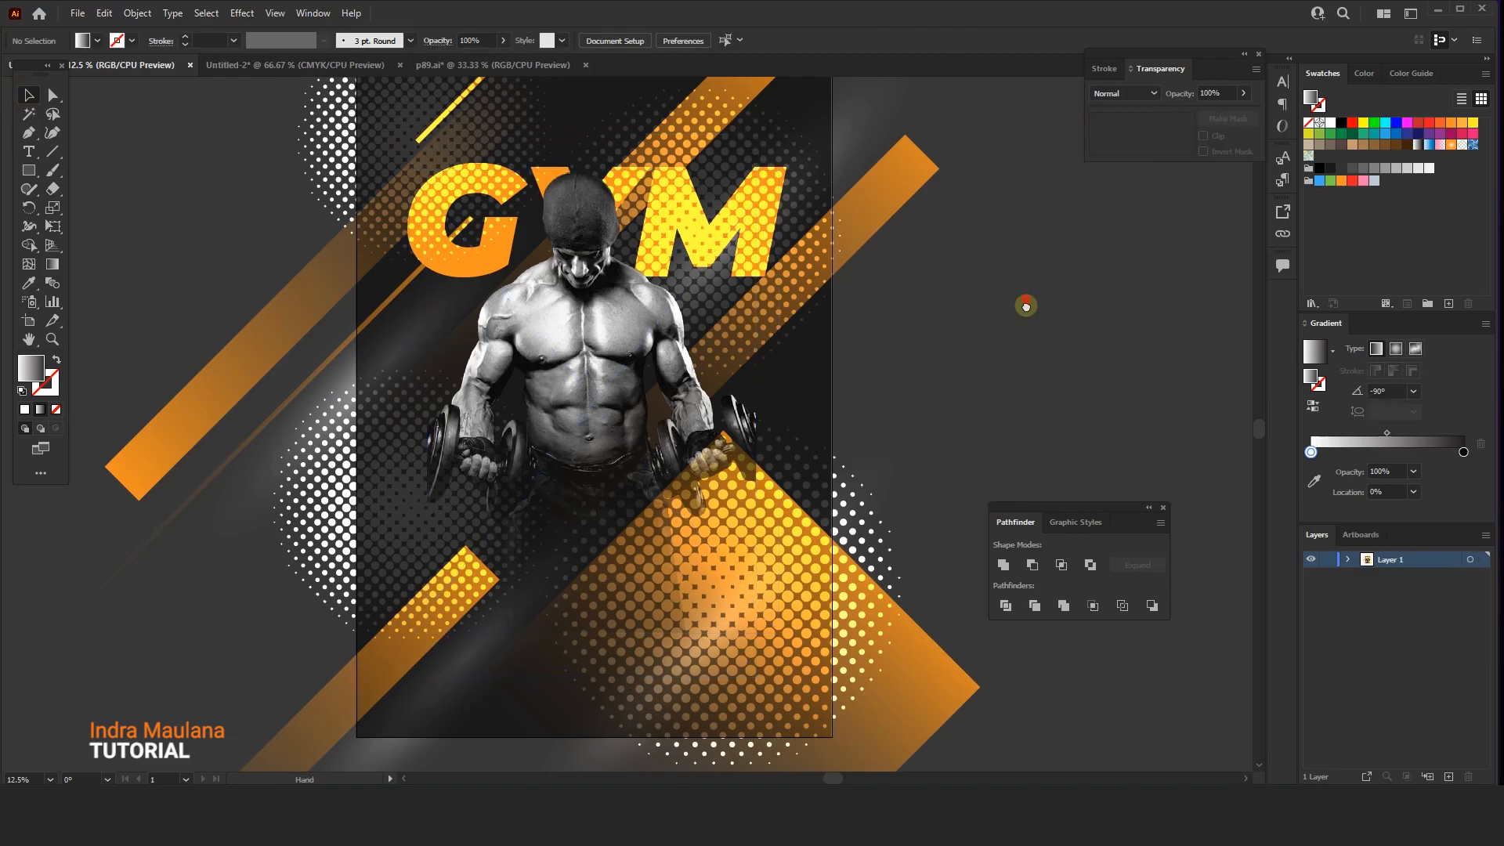
- Scale the lower-right halftone circle down to about 1444 × 1406 px and shift it toward the artboard's bottom edge
scroll(1003, 333, up, 1)
scroll(970, 375, down, 1)
scroll(960, 386, right, 1)
click(897, 540)
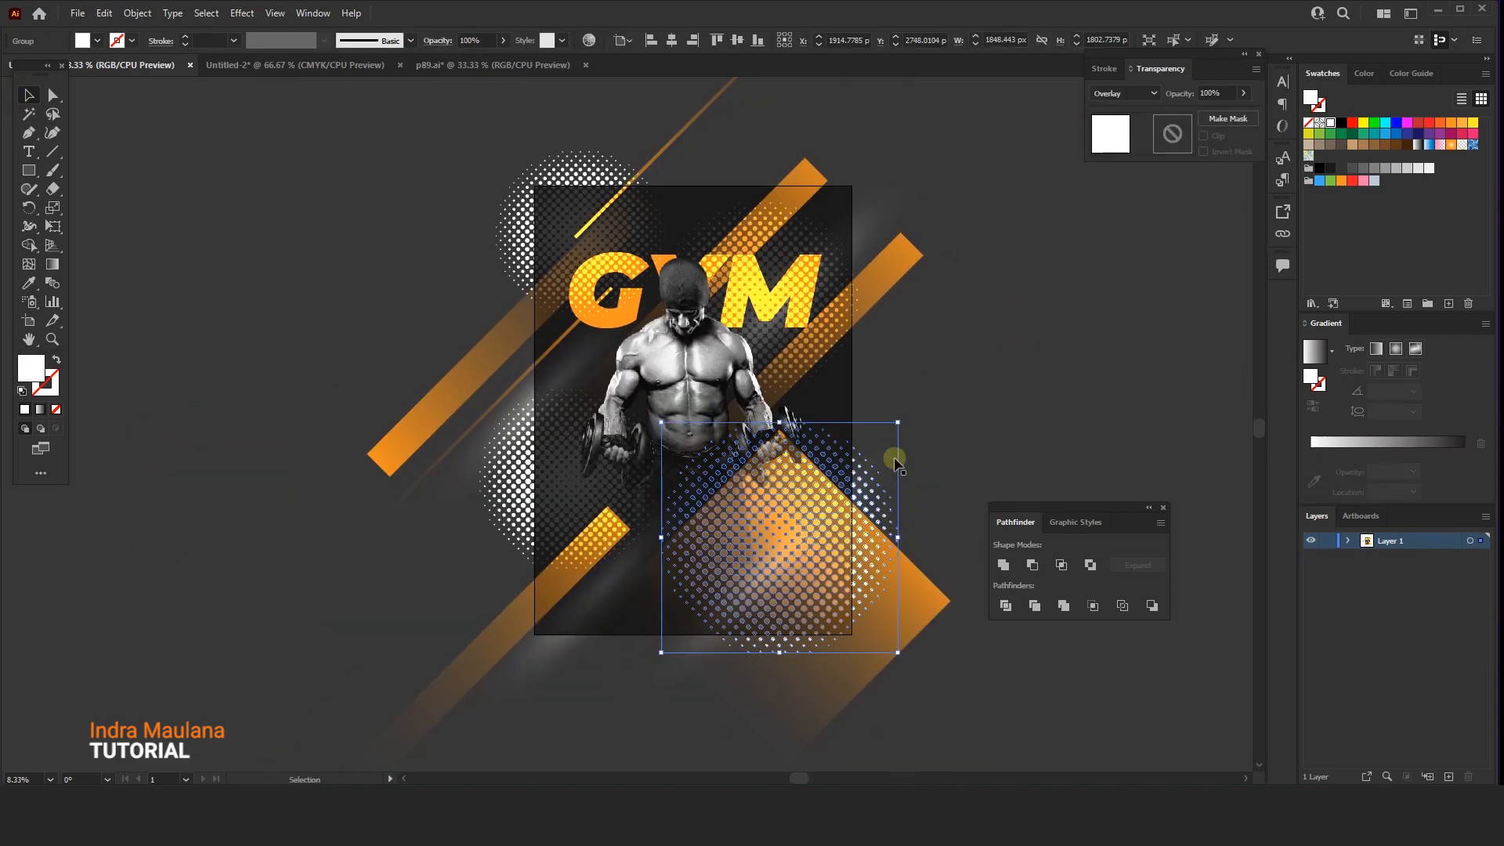
drag(896, 446, 885, 459)
drag(838, 595, 510, 537)
click(423, 577)
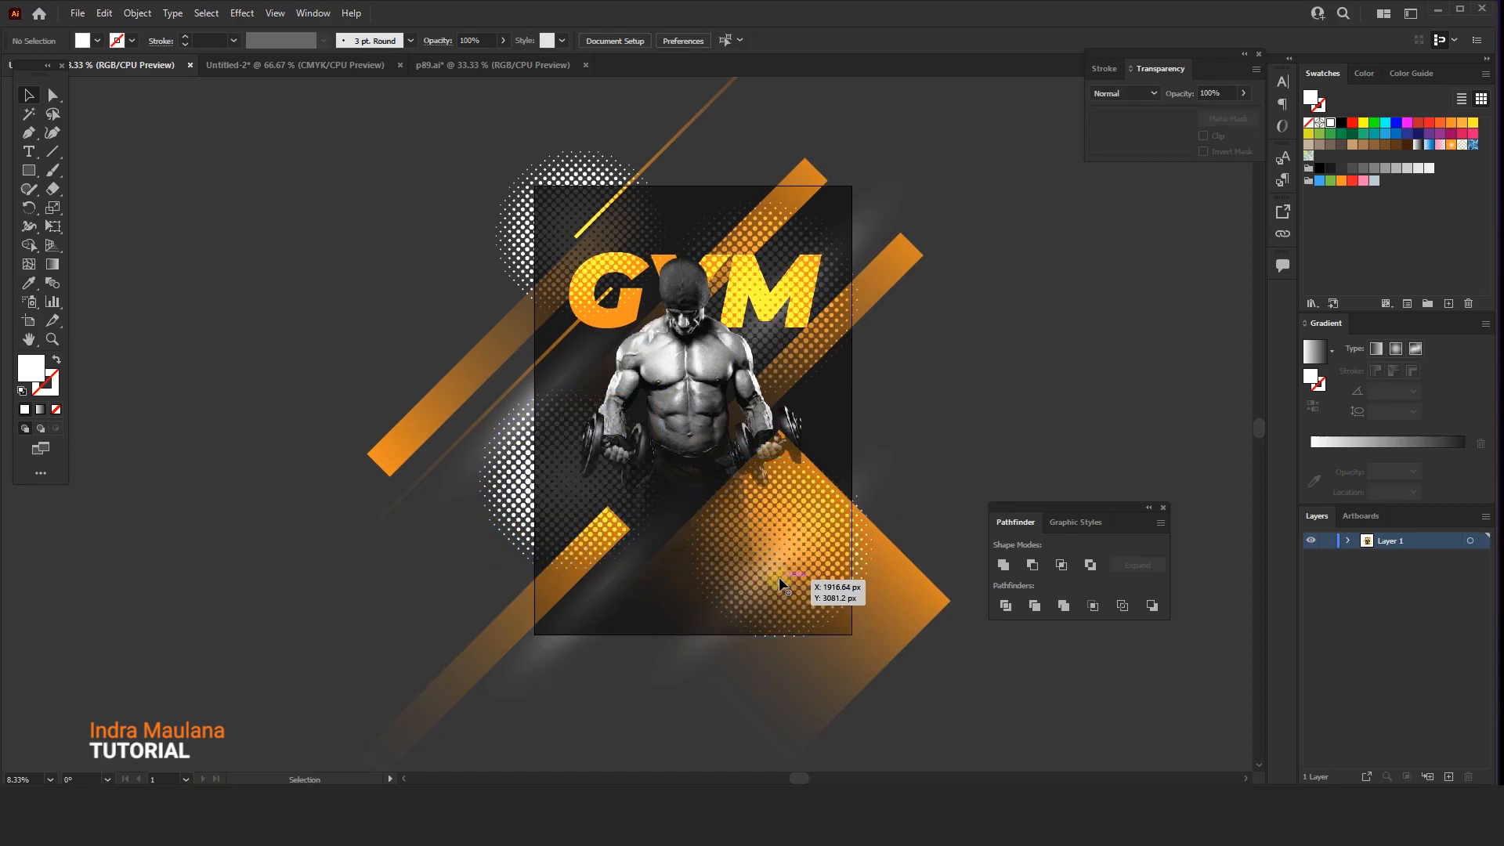
click(808, 584)
drag(810, 588, 770, 619)
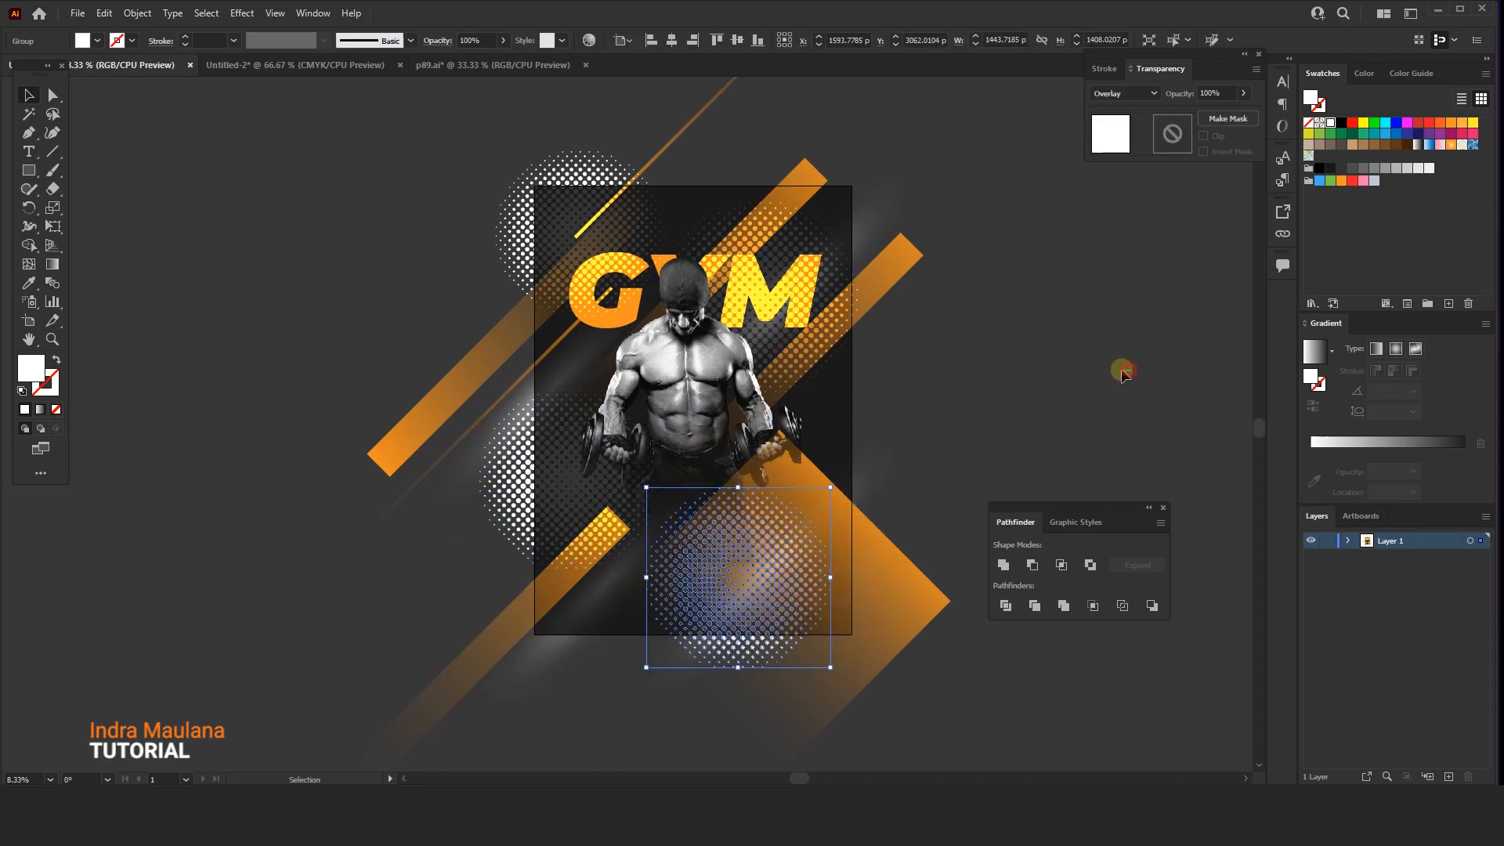
click(1008, 426)
- Scale the bodybuilder image up around its centre to about 2006 × 2514 px and deselect it
drag(895, 517, 889, 462)
drag(661, 626, 635, 655)
click(959, 369)
drag(938, 405, 938, 427)
click(722, 406)
drag(811, 259, 817, 247)
click(898, 307)
key(space)
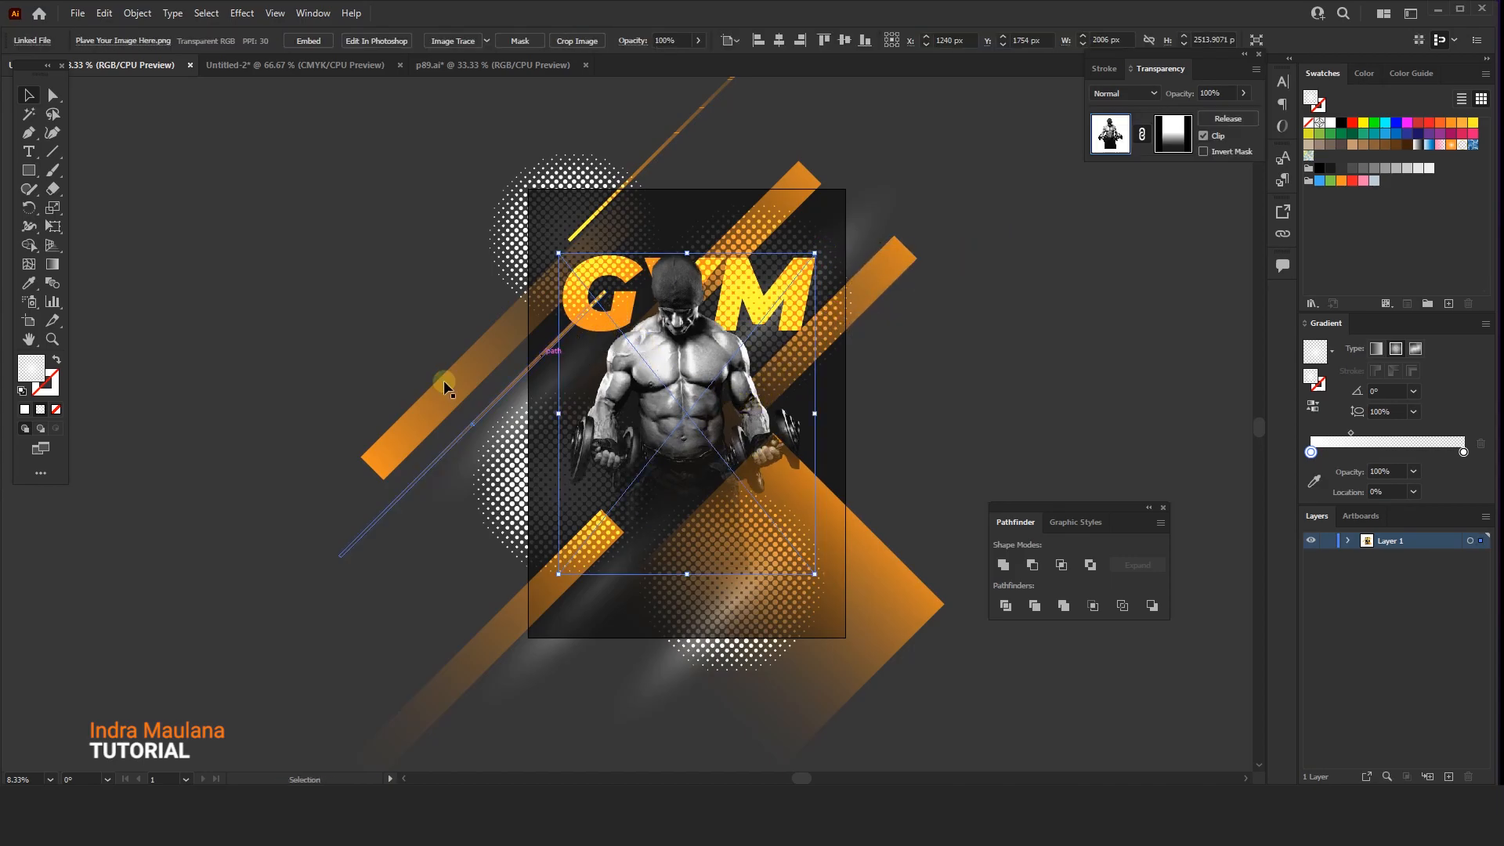
click(468, 345)
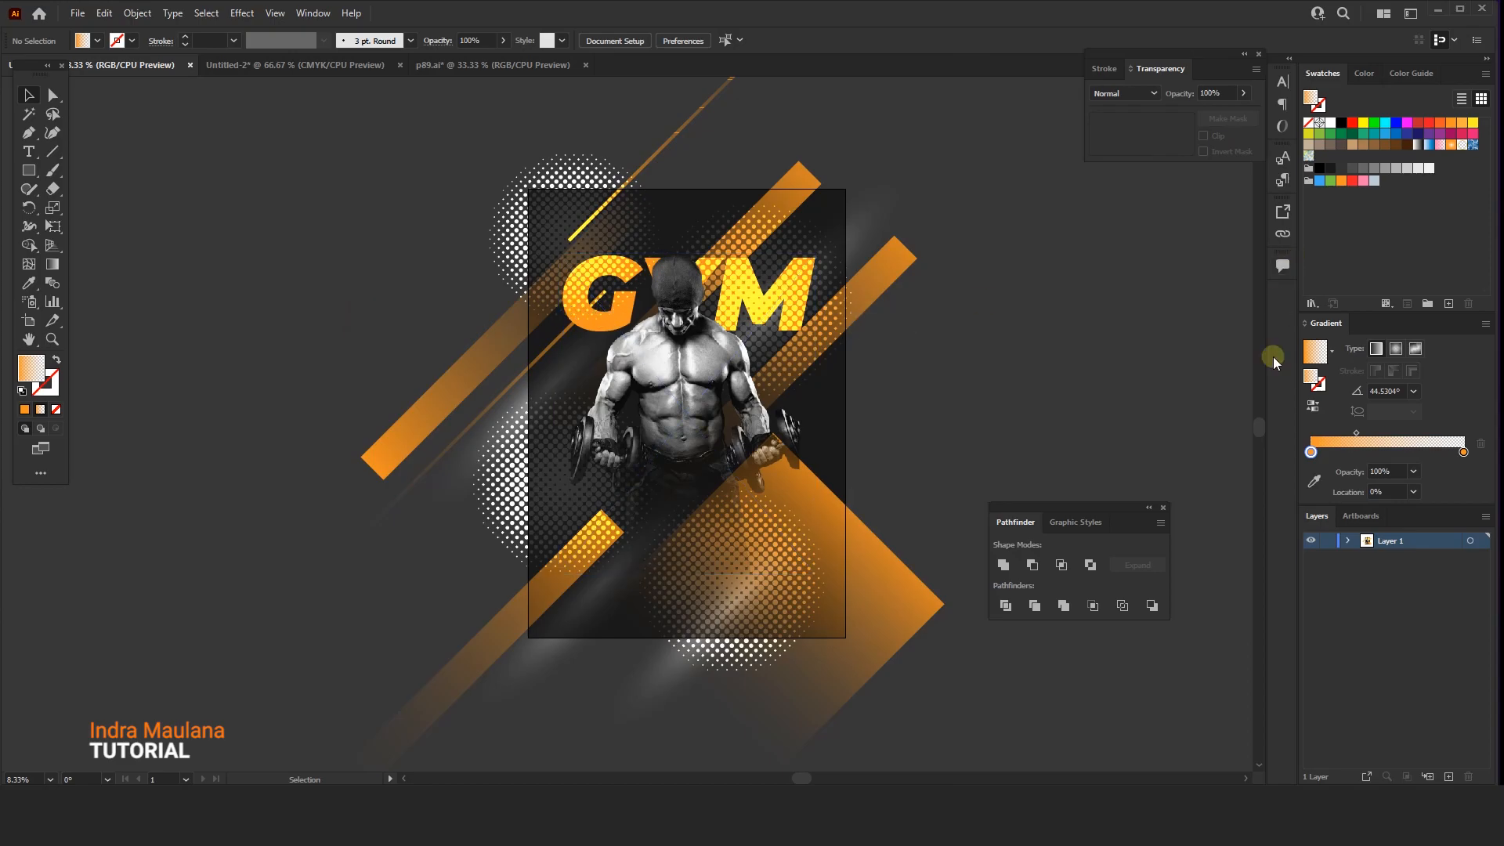
- Select the GYM text through Layer 1's object list and nudge it upward above the bodybuilder's head
click(1349, 541)
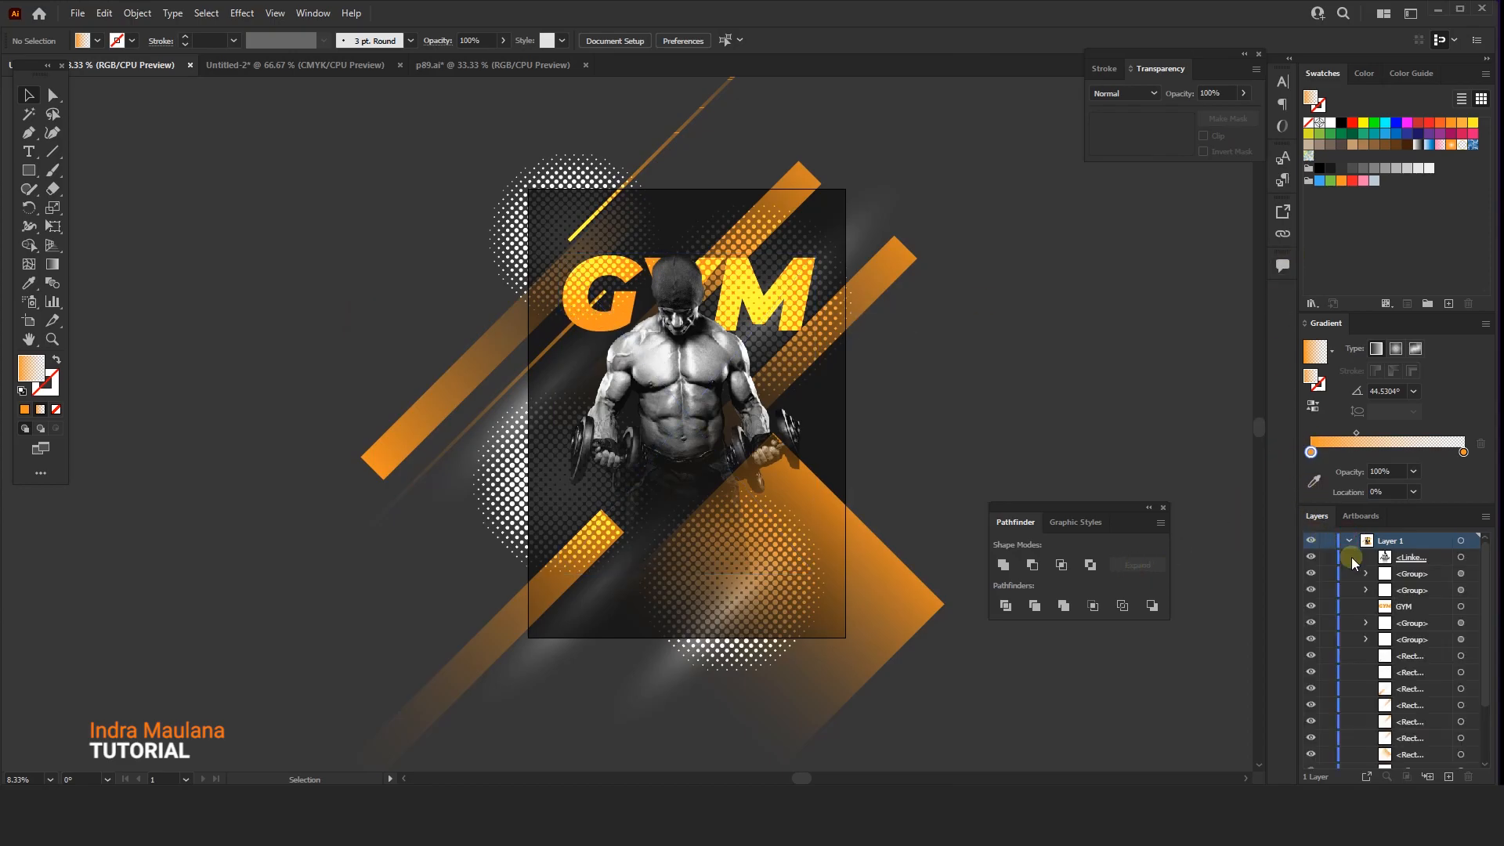
scroll(1414, 596, down, 1)
click(1402, 564)
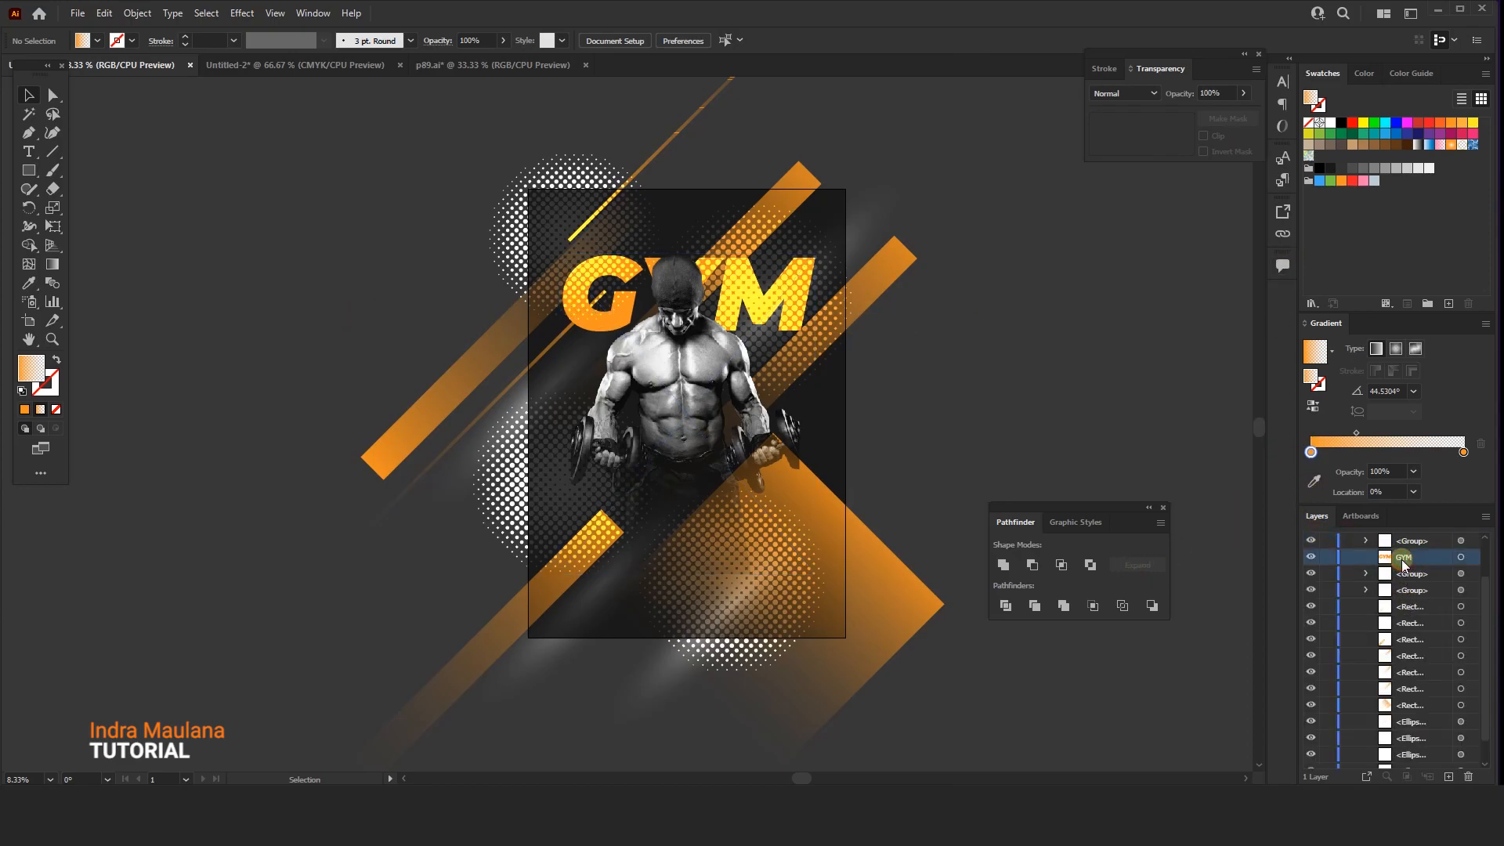
click(1464, 558)
scroll(868, 444, up, 2)
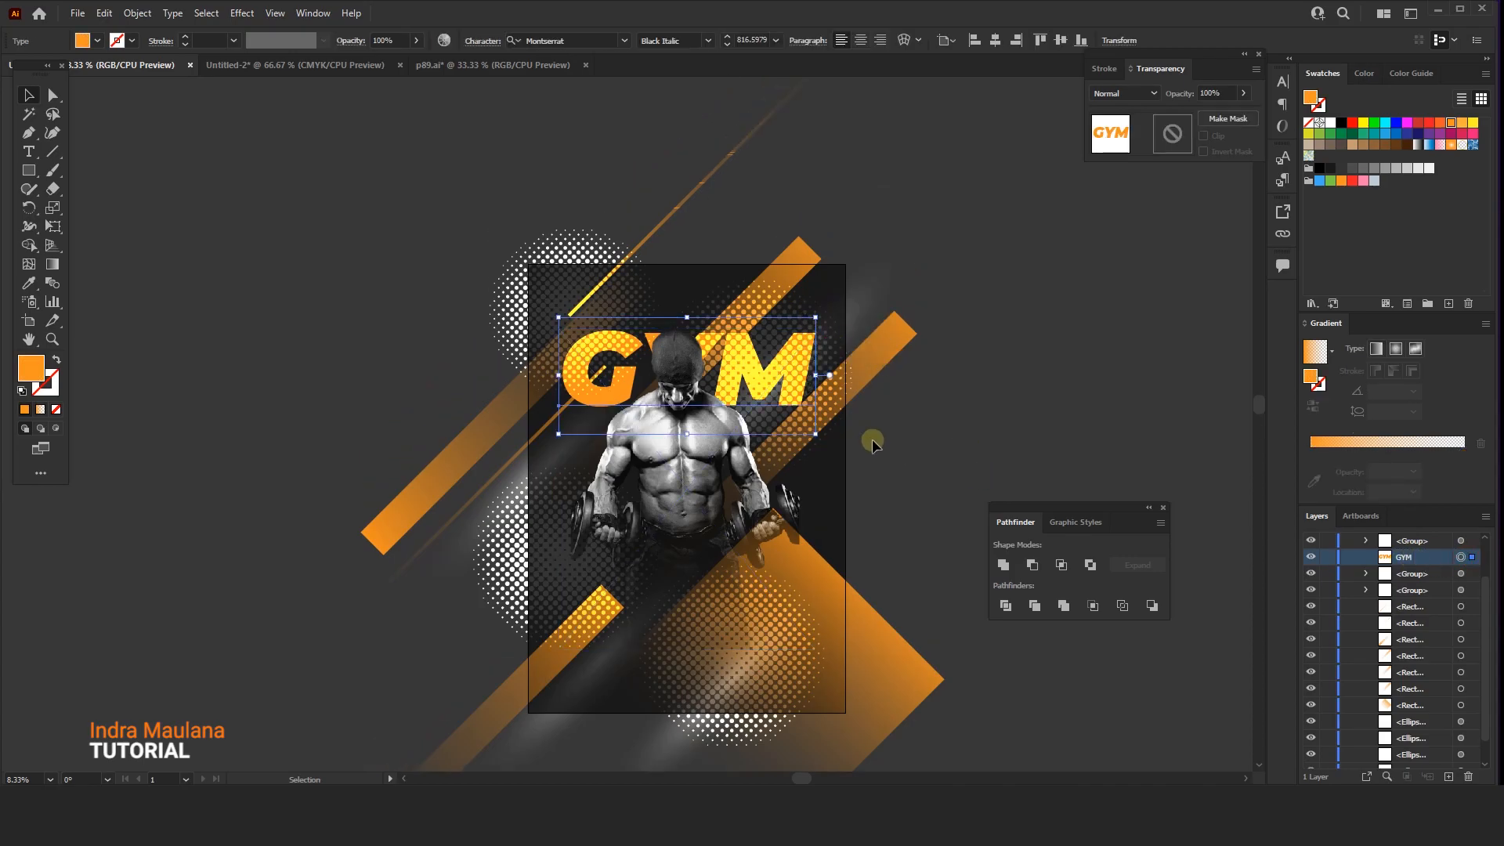
key(shift+Up)
key(shift+Up)
key(shift+Up)
key(shift+Up)
key(shift+Up)
key(shift+Up)
key(shift+Up)
key(shift+Up)
key(shift+Up)
key(shift+Up)
key(shift+Up)
key(shift+Up)
key(shift+Up)
key(shift+Up)
key(shift+Up)
key(shift+Up)
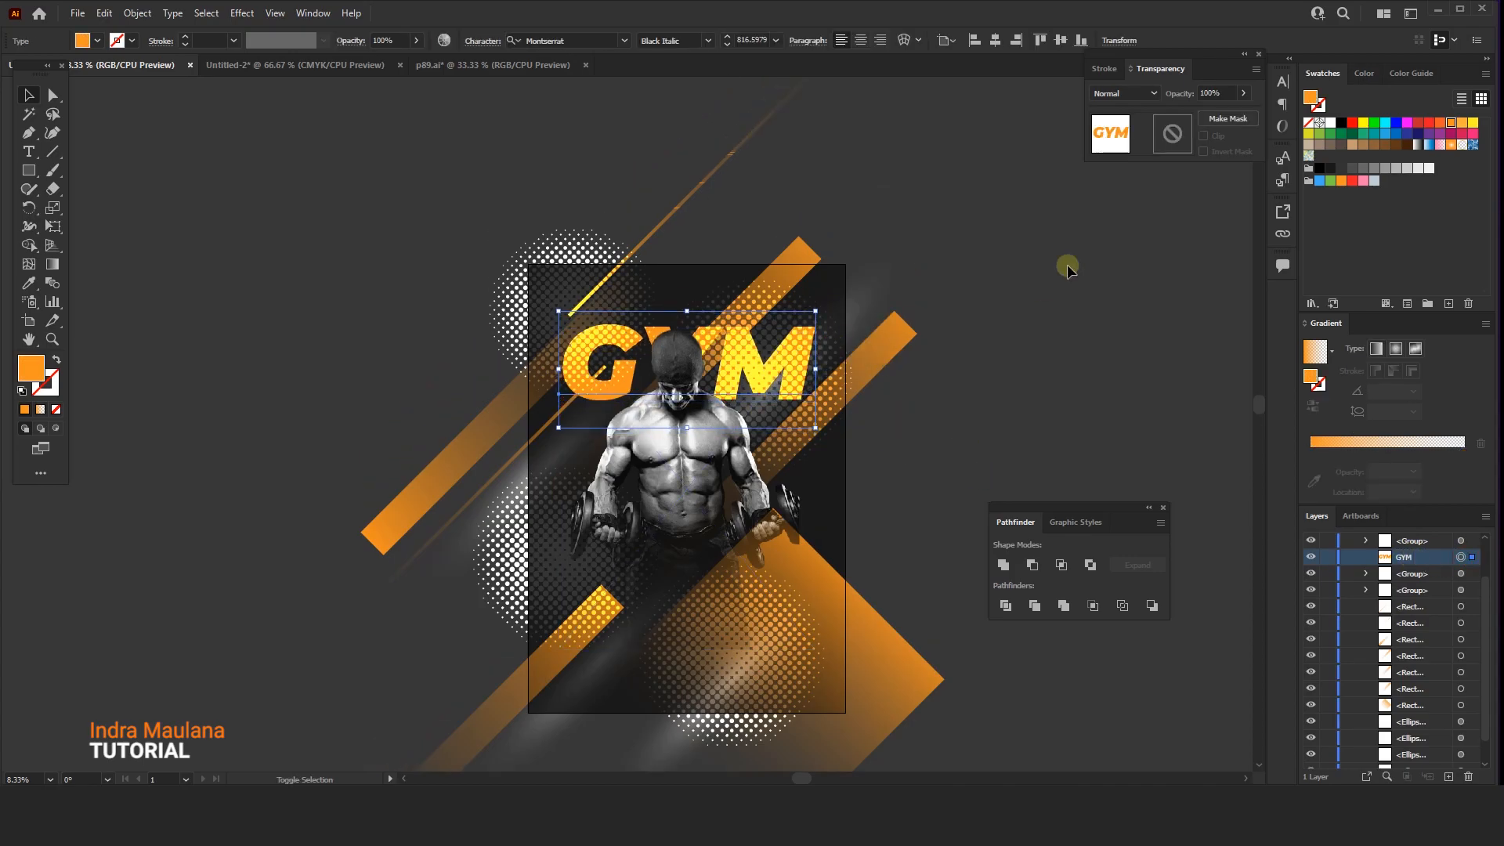
key(shift+Up)
key(shift+Down)
key(shift+Down)
key(shift+Down)
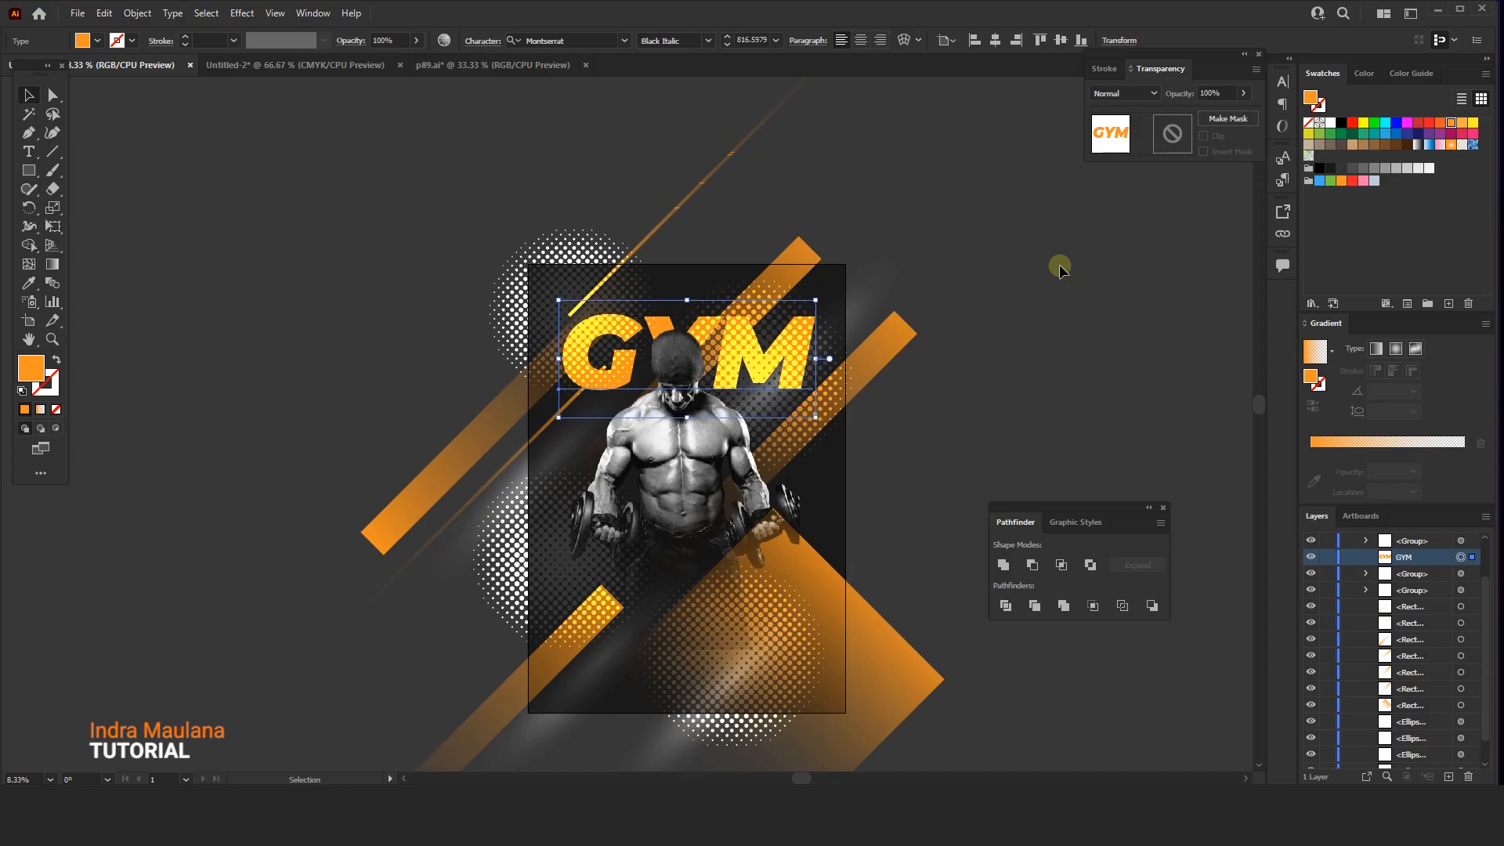
- Nudge the bodybuilder image straight up to a Y position of 1674 px
click(659, 482)
key(shift+Up)
key(shift+Up)
key(shift+Up)
key(shift+Up)
key(shift+Up)
key(shift+Up)
key(shift+Up)
key(shift+Up)
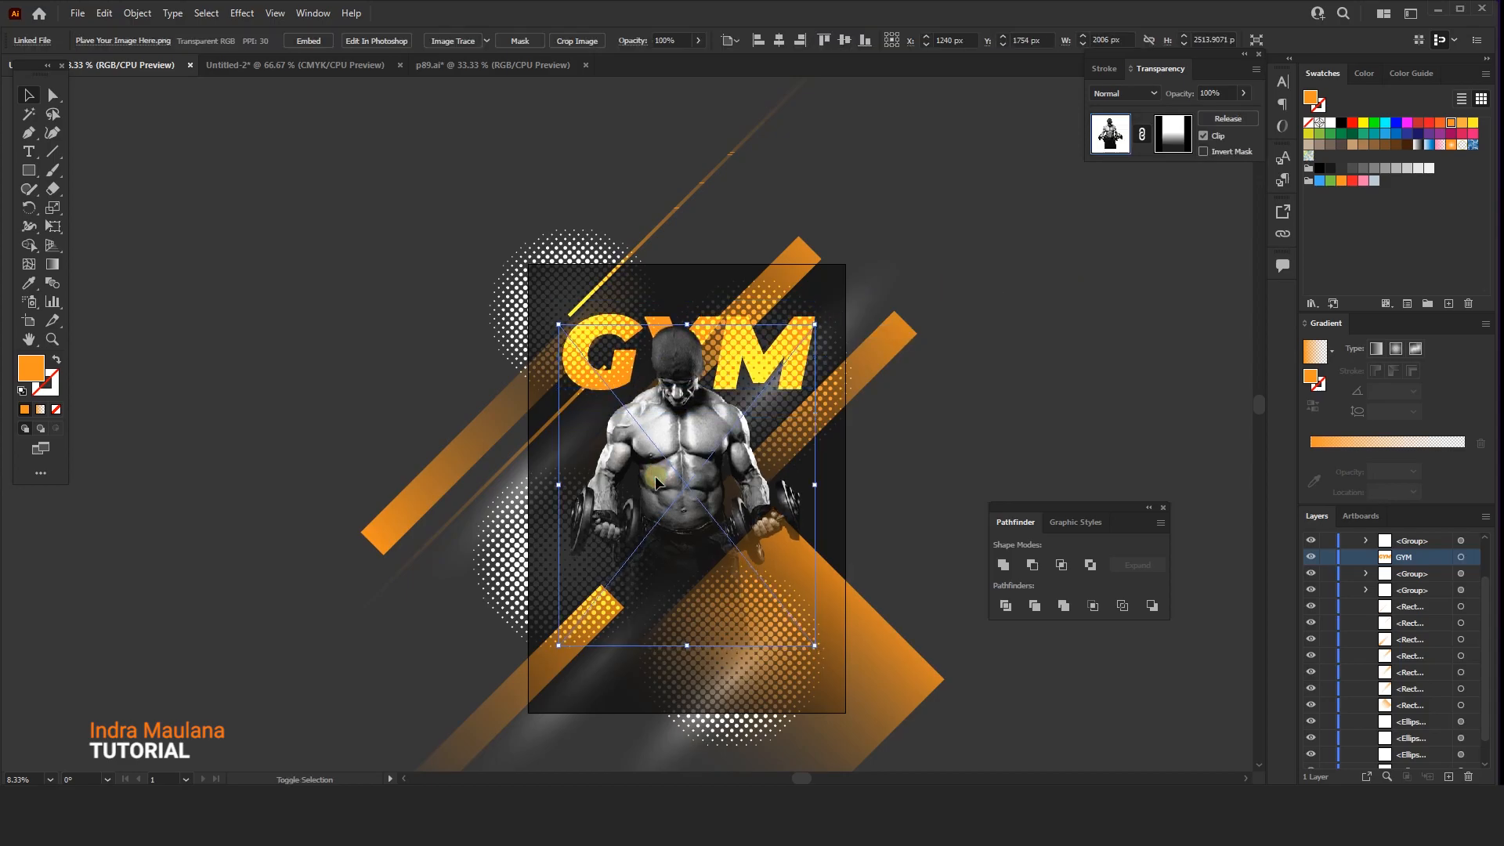
drag(660, 494, 668, 448)
- Draw a square of about 1613 × 1613 px over the bodybuilder's torso and centre it on the artboard both ways
click(29, 170)
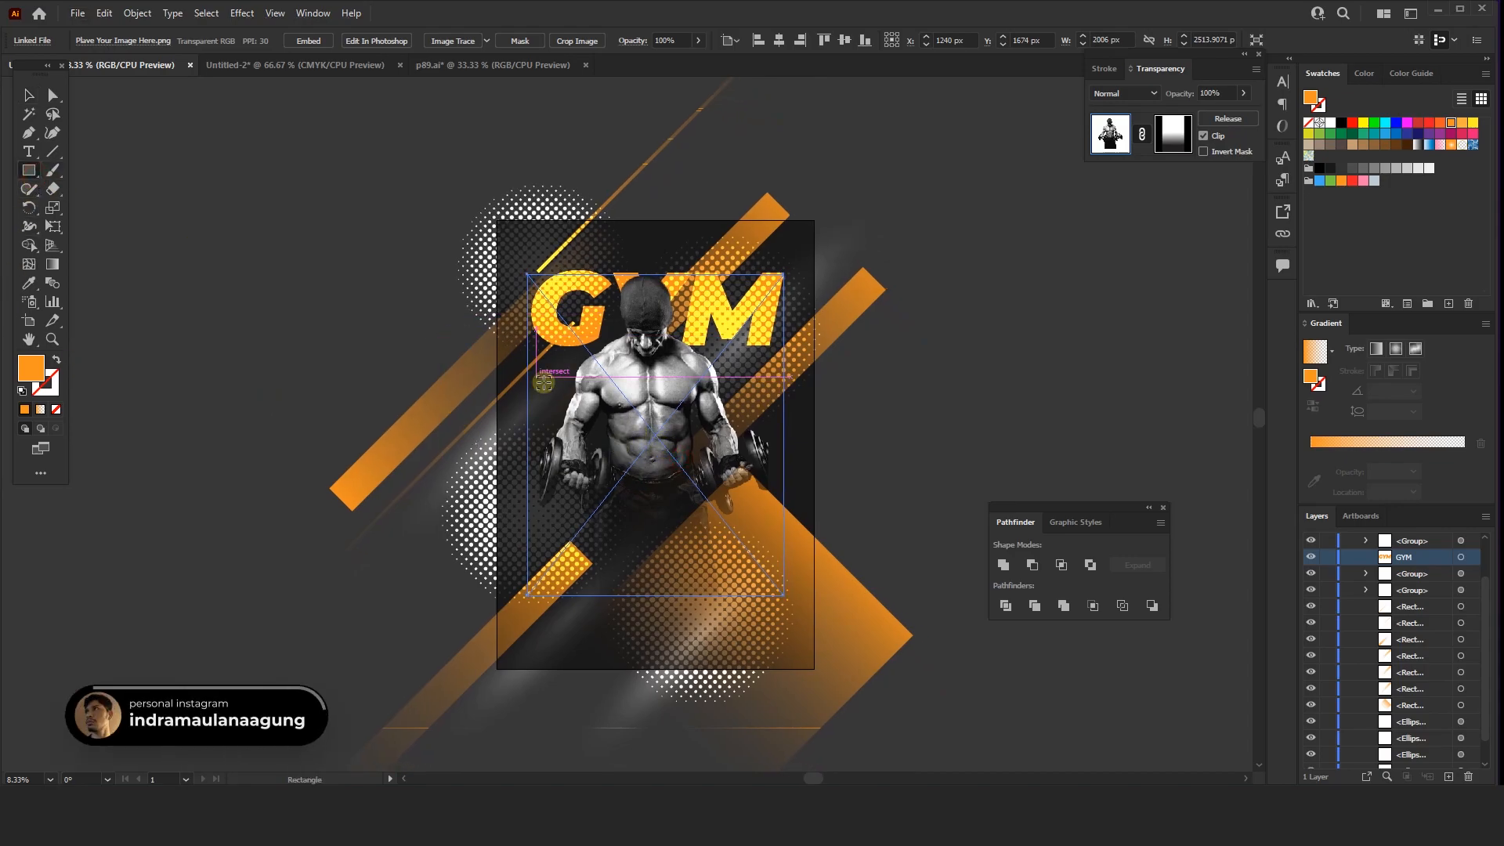
scroll(545, 383, up, 1)
mouse_move(557, 338)
mouse_down()
mouse_move(791, 596)
mouse_move(867, 648)
mouse_up()
click(29, 95)
click(671, 40)
click(736, 40)
drag(702, 333, 670, 265)
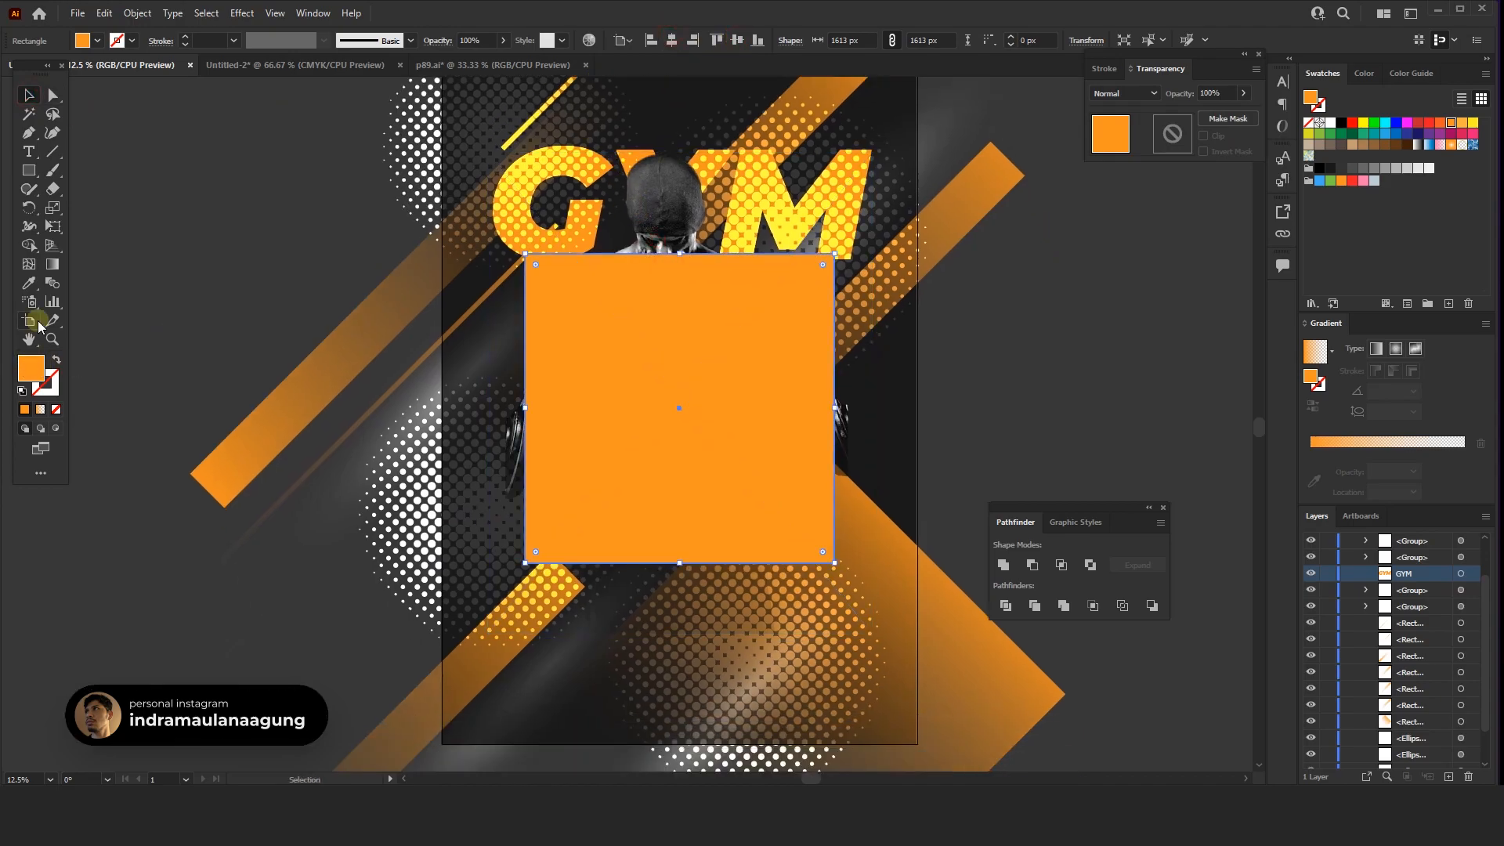
- Sample the orange-to-transparent gradient from the long left strip onto the square and make it run vertically from top to bottom
click(29, 283)
click(223, 458)
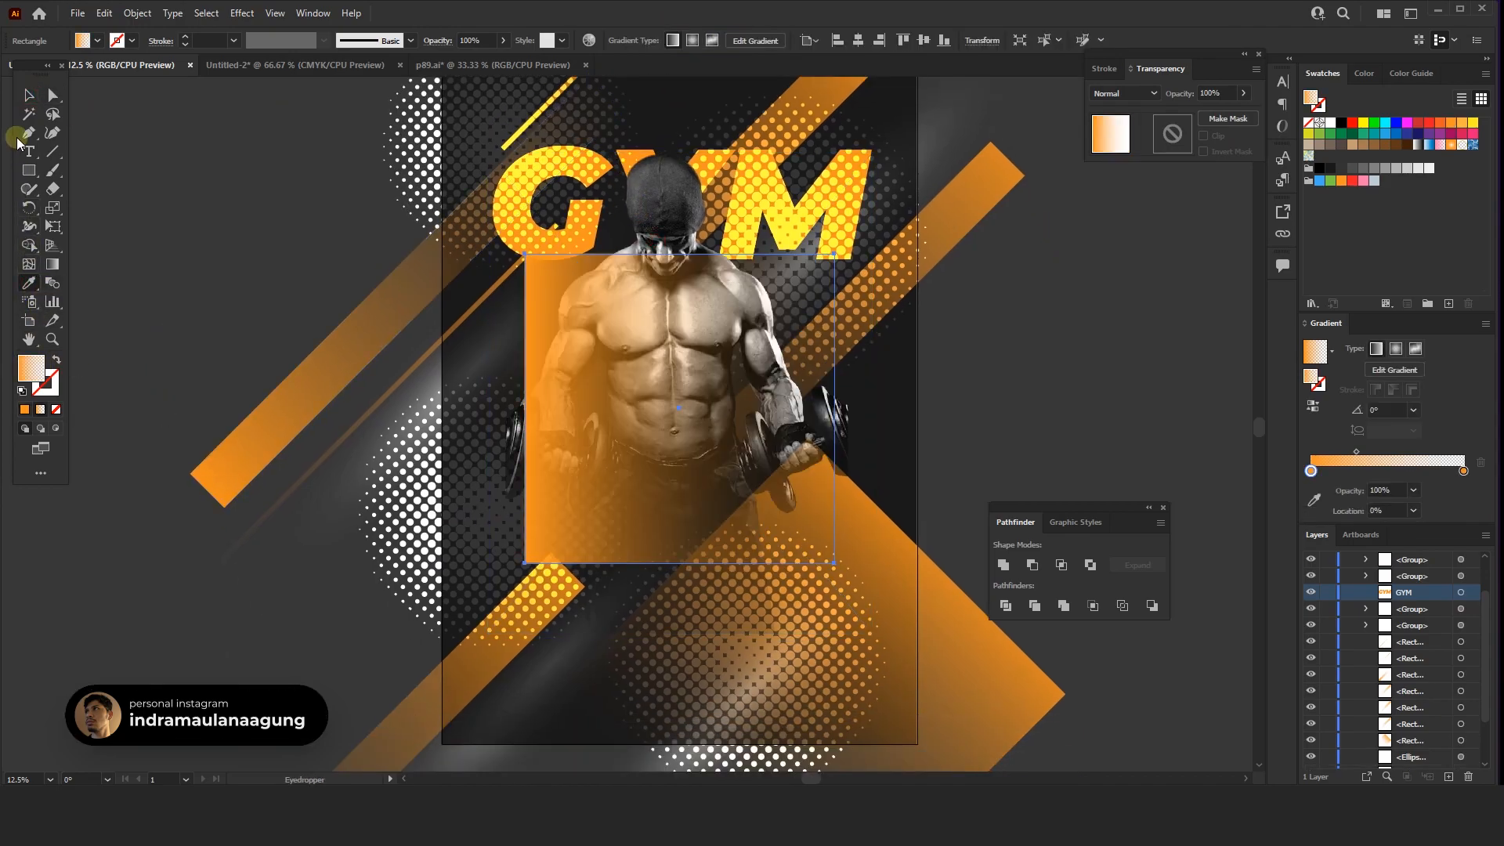
click(53, 282)
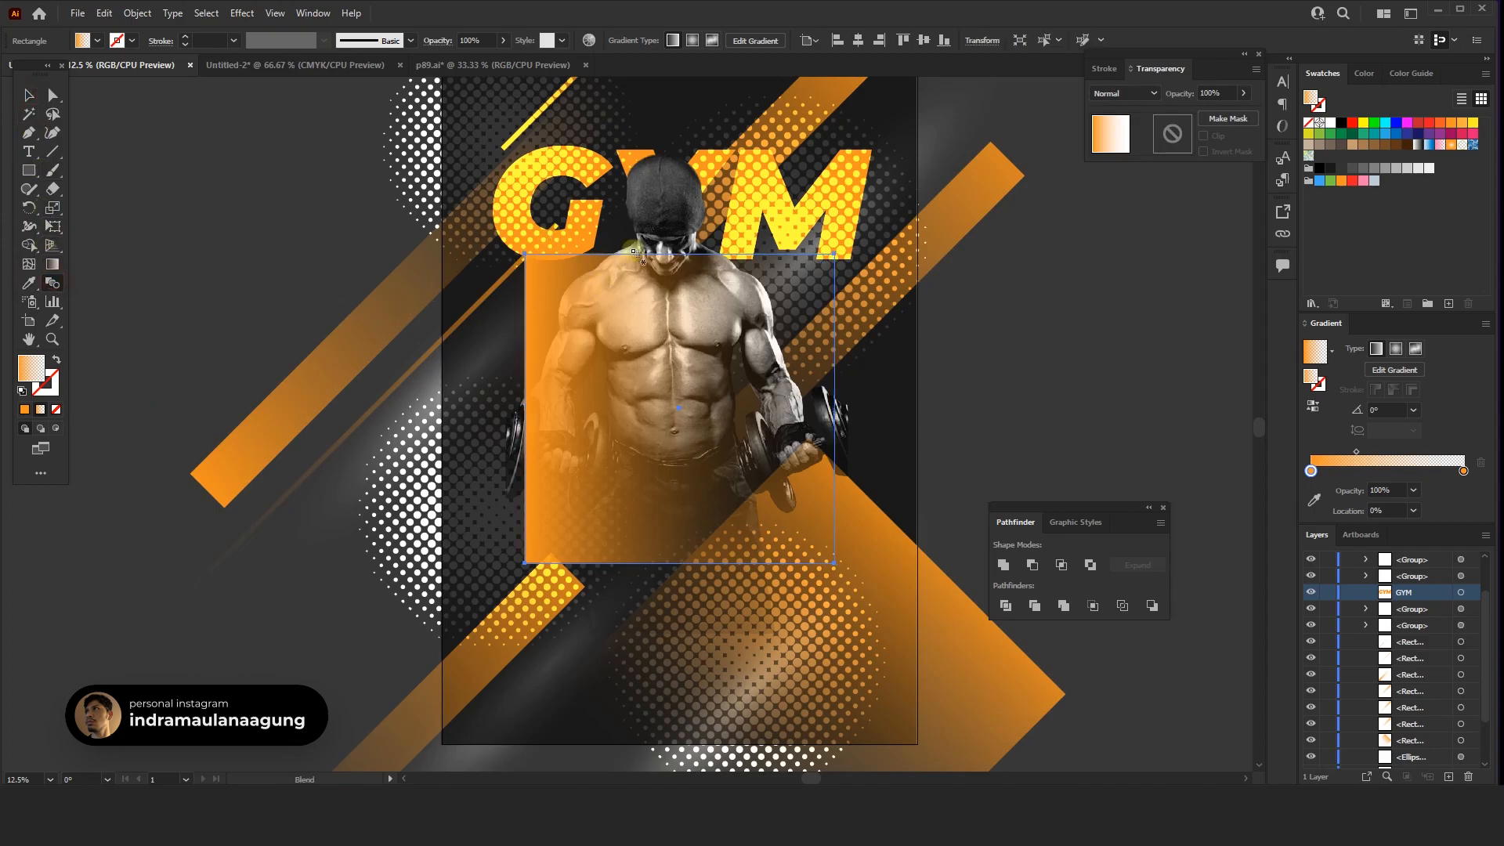
click(53, 266)
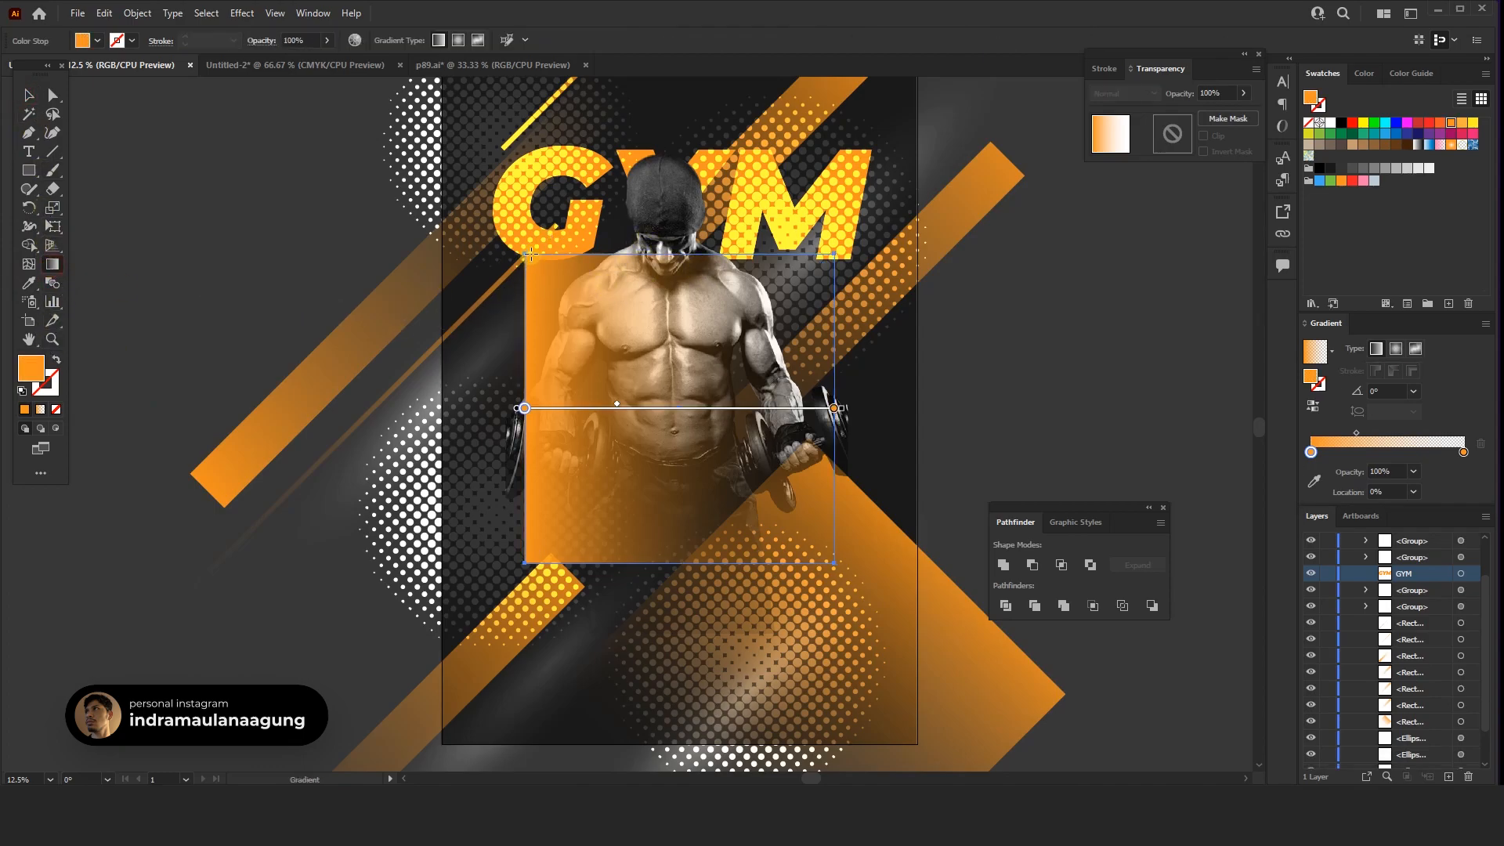
drag(679, 260, 679, 561)
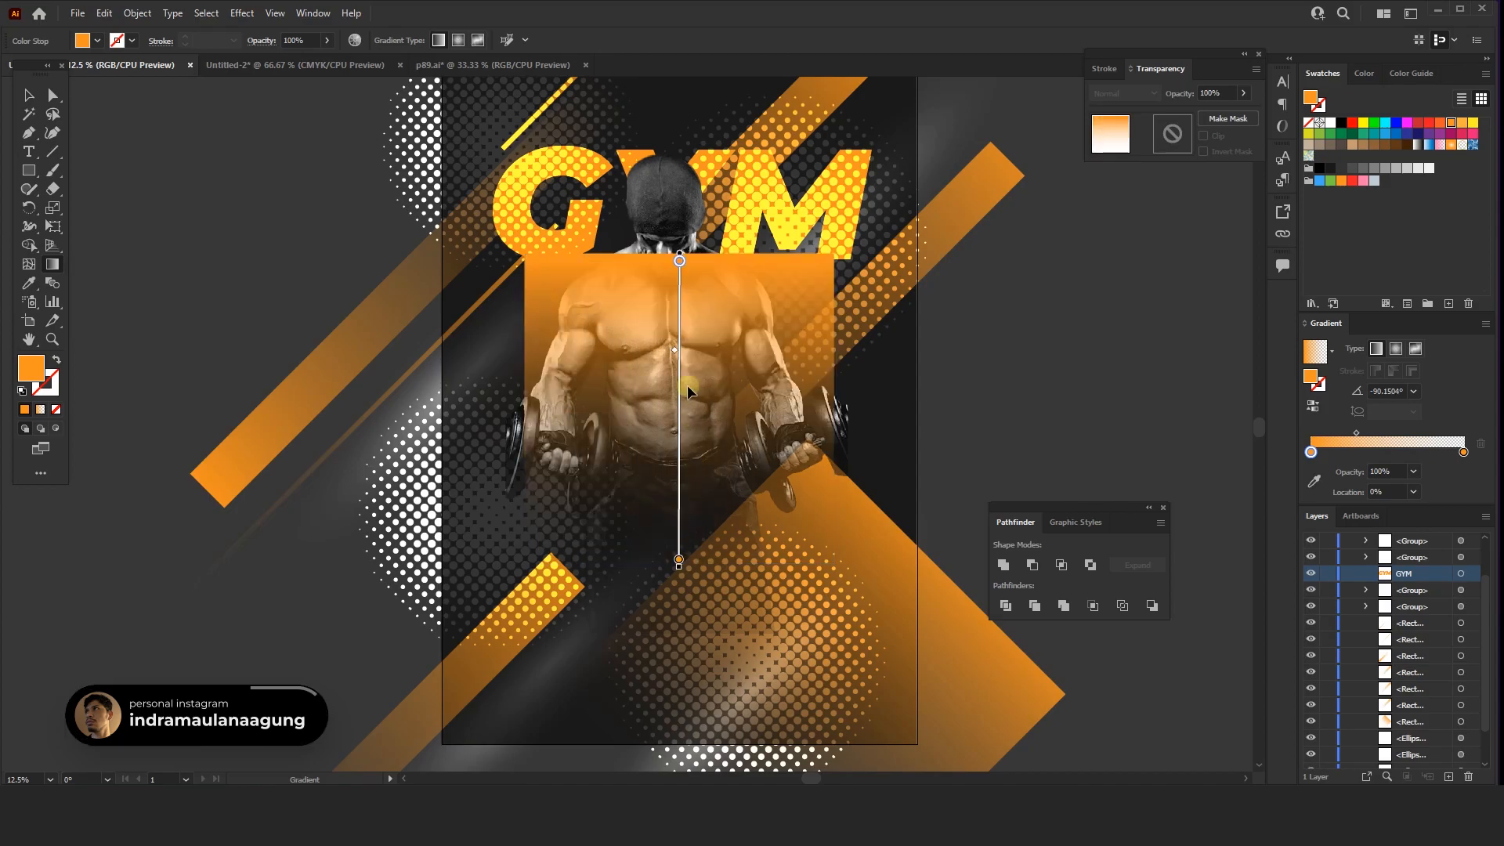
- Swap the square's gradient fill onto its stroke and set the stroke weight to 14 pt
click(29, 95)
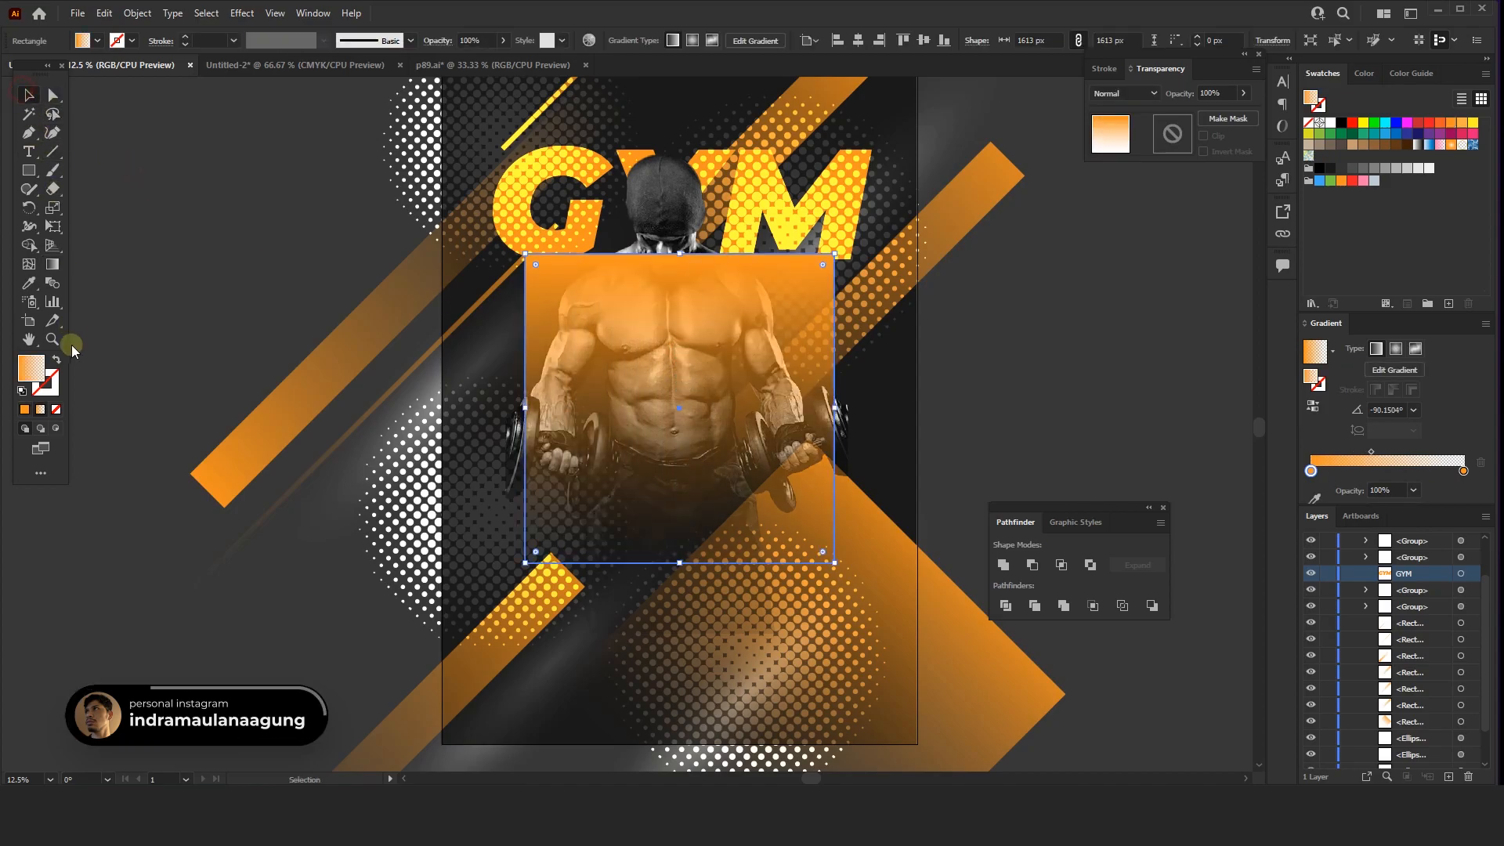
click(57, 361)
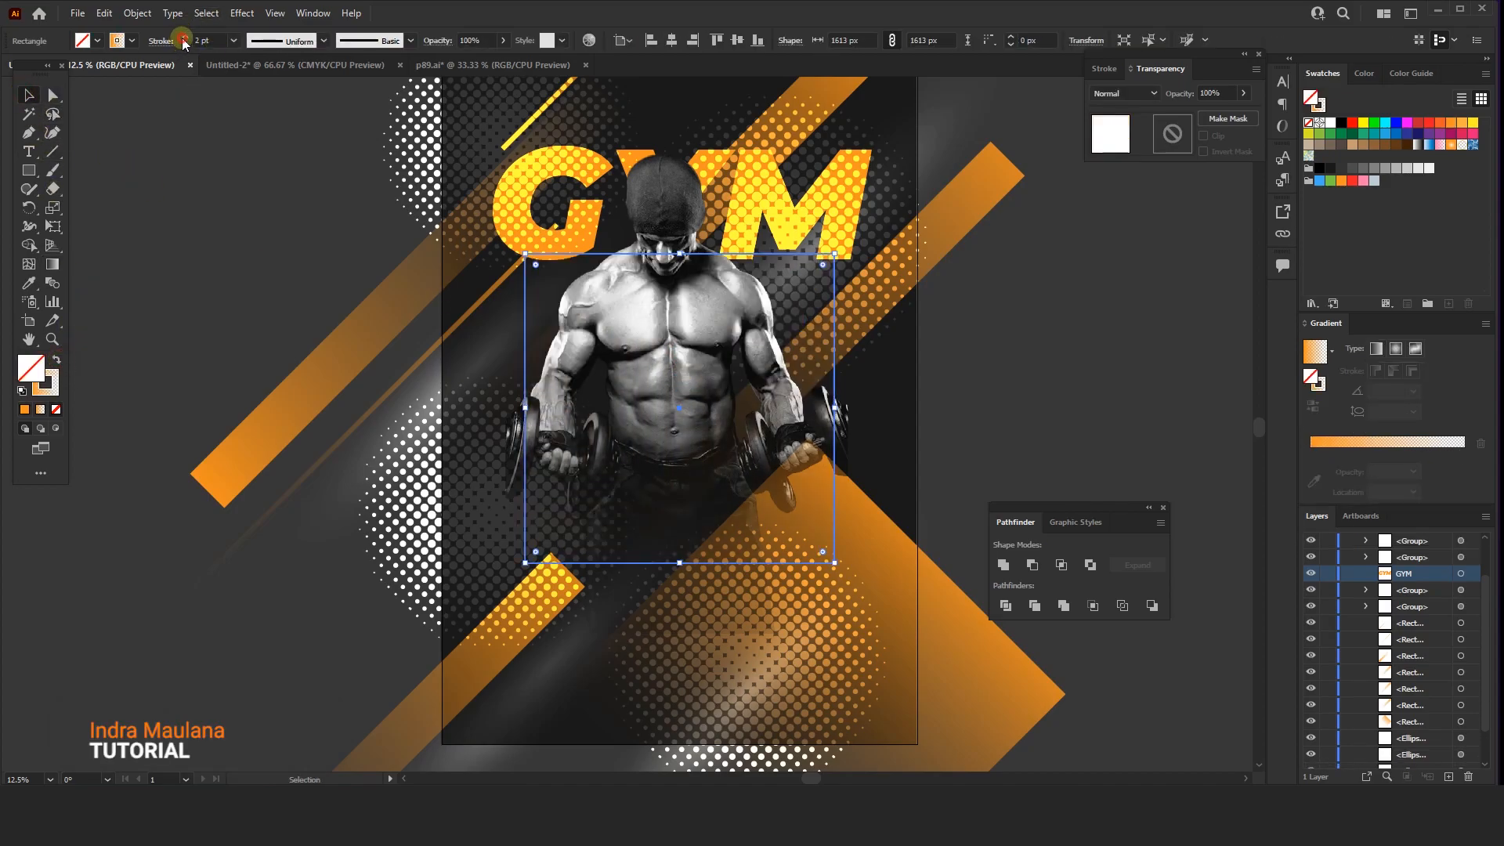
click(221, 335)
scroll(226, 253, right, 1)
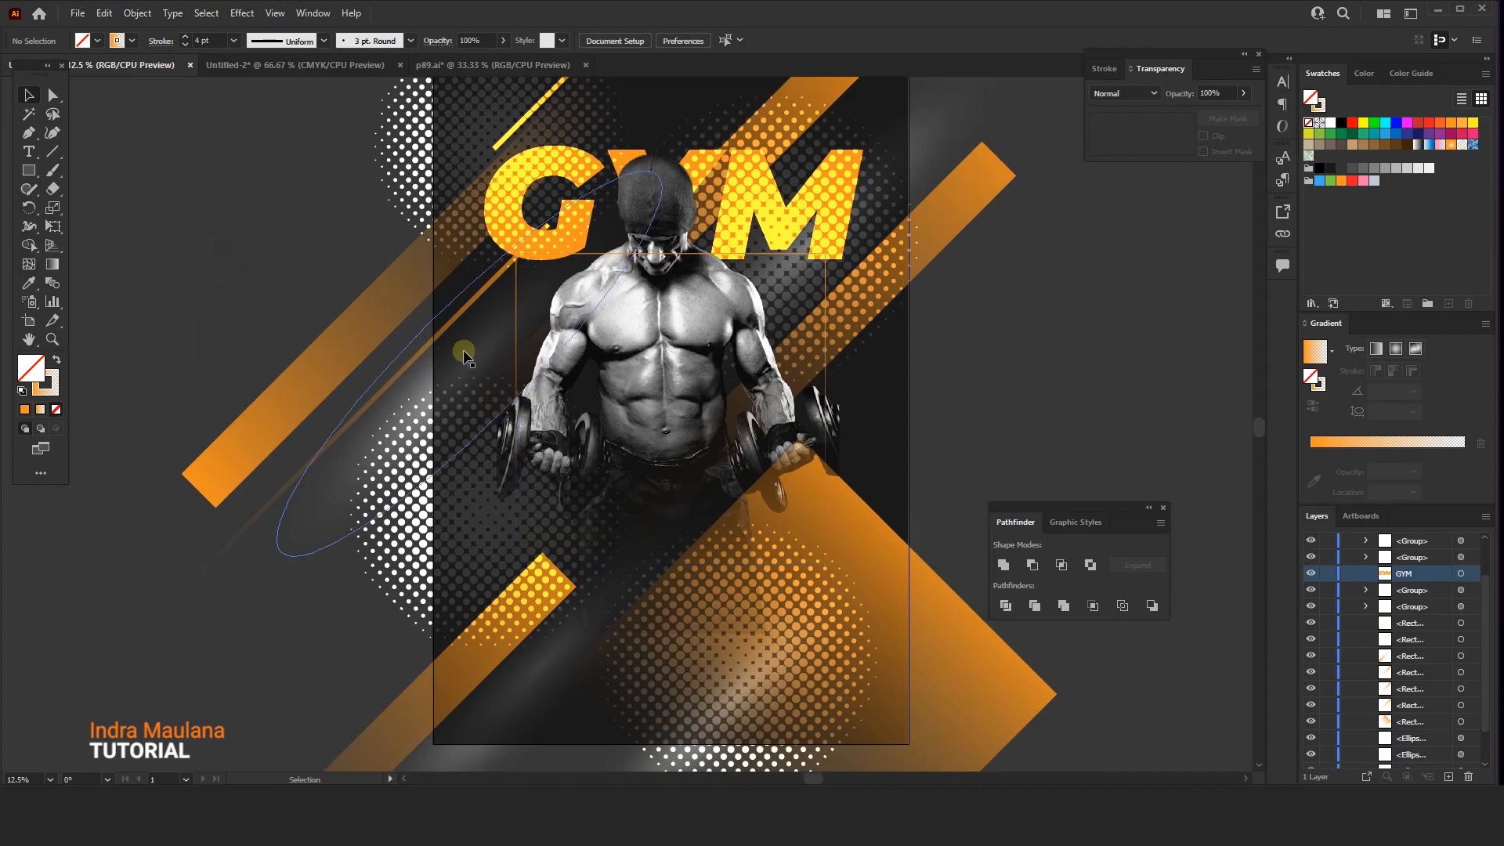
click(516, 328)
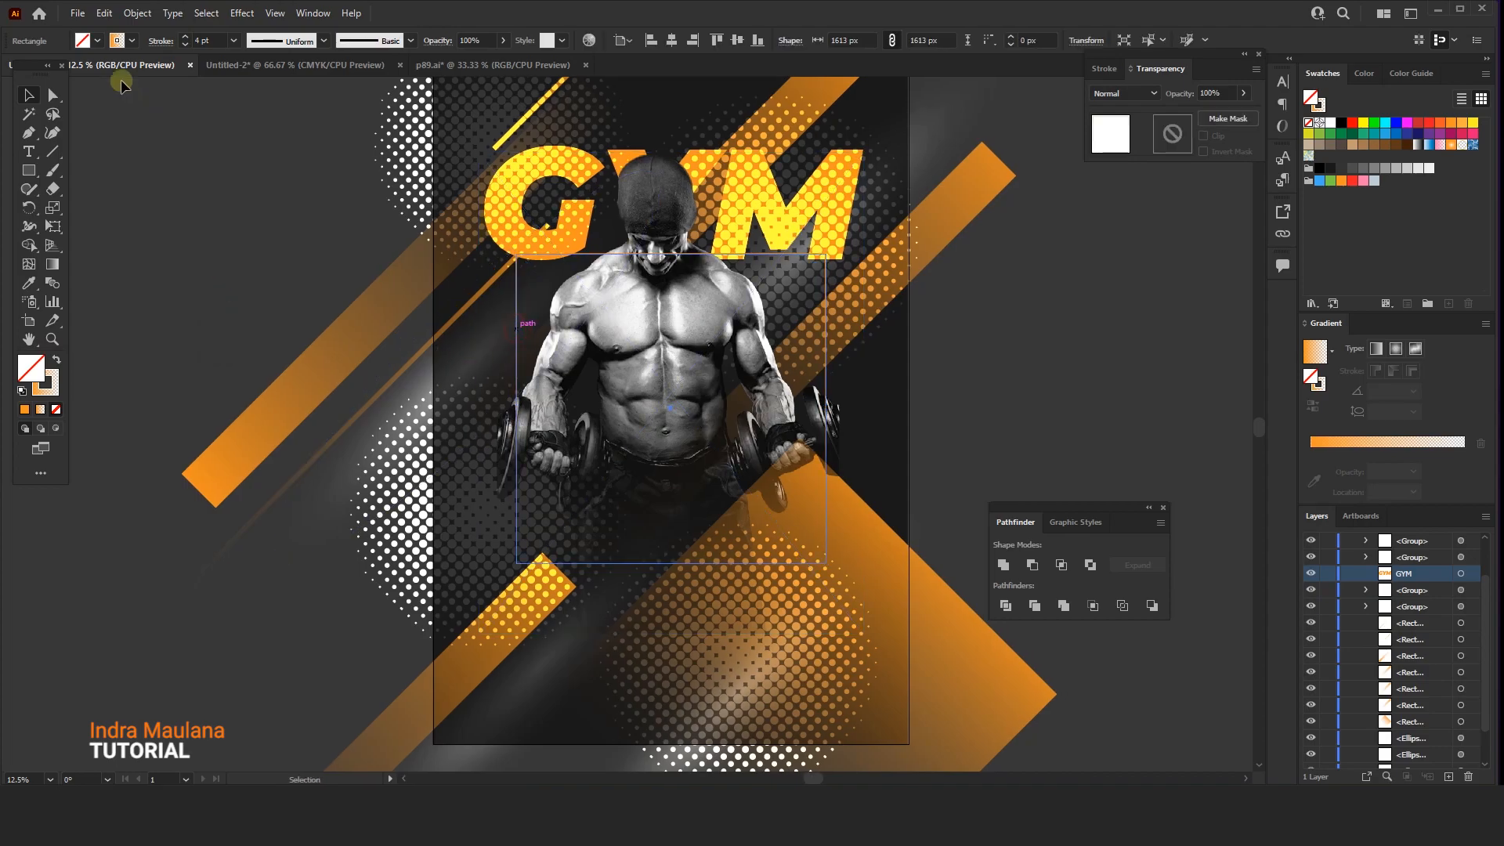
click(185, 38)
click(195, 213)
mouse_move(202, 216)
mouse_down()
mouse_move(179, 212)
mouse_move(236, 215)
mouse_move(220, 200)
mouse_up()
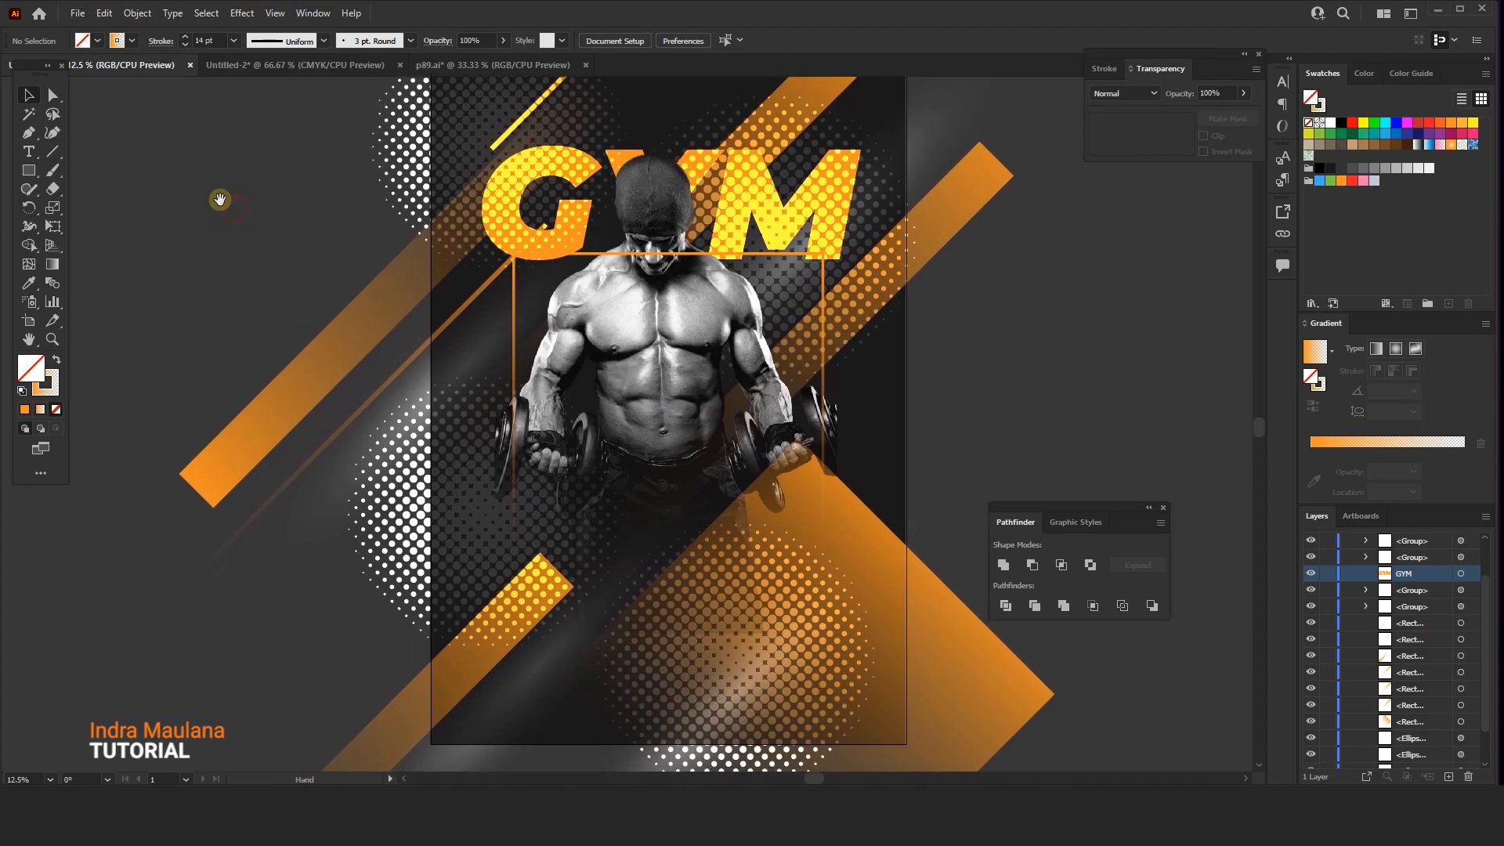
- Swap the square's gradient back to the fill and redraw it diagonally at about -71°
click(822, 313)
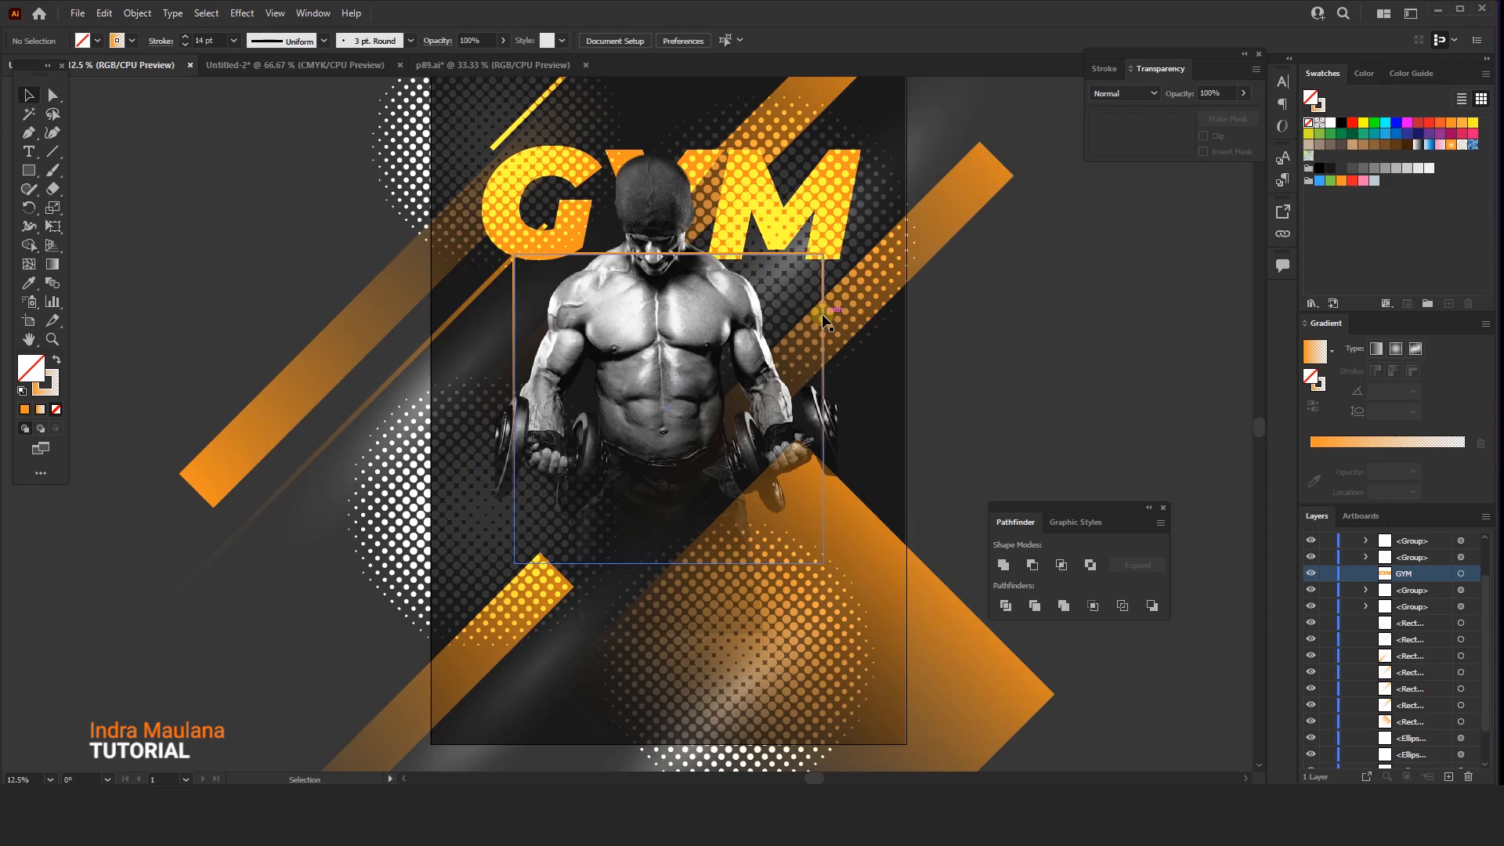
click(55, 358)
click(52, 265)
drag(543, 283, 648, 493)
drag(630, 261, 713, 540)
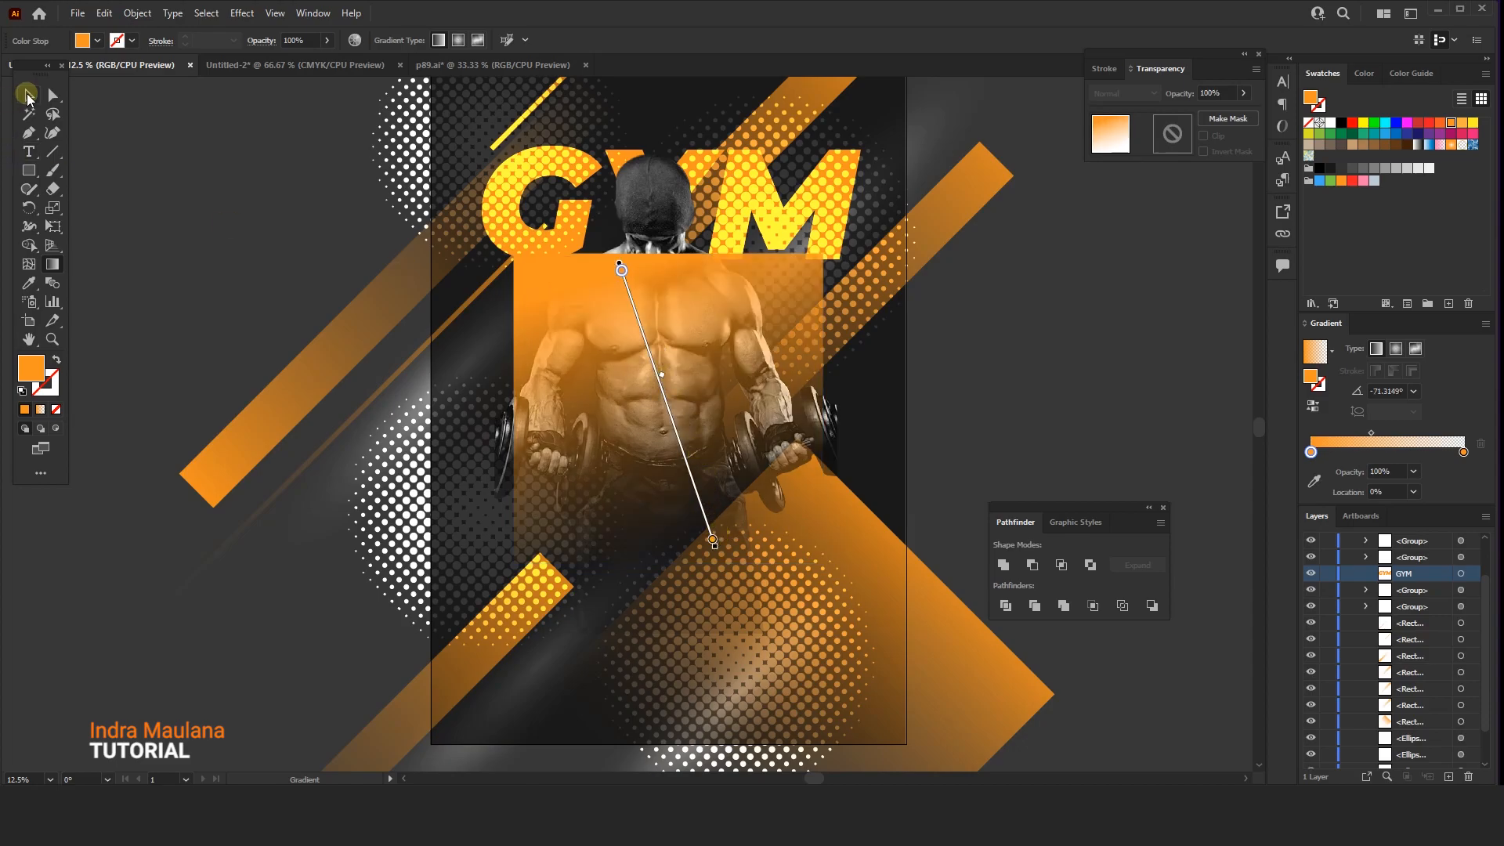
- Swap the square's diagonal gradient onto its stroke again and set the stroke weight to 15 pt
click(28, 96)
click(56, 358)
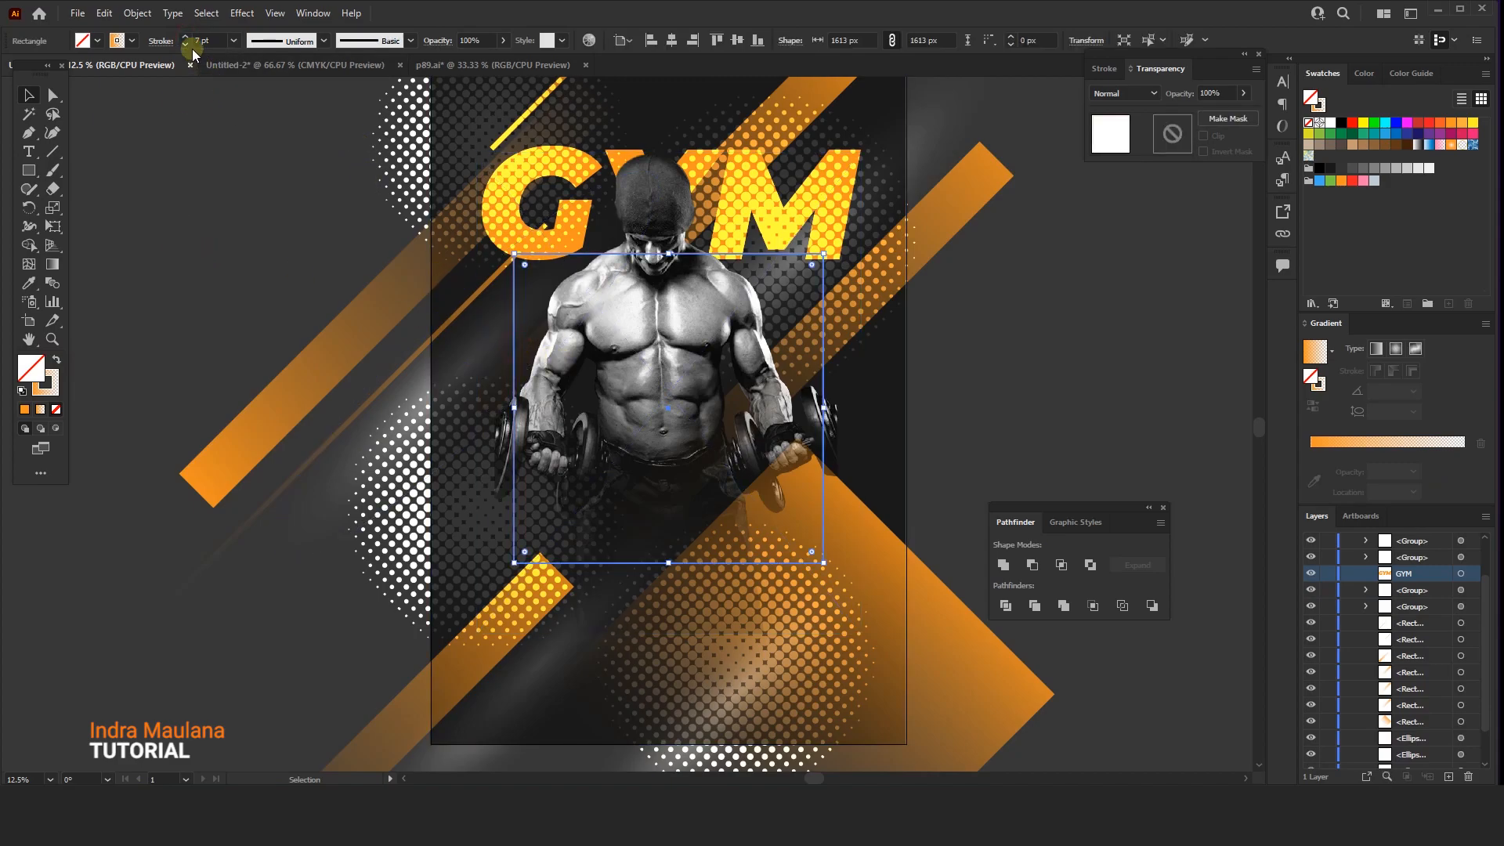
click(239, 159)
drag(259, 205, 306, 171)
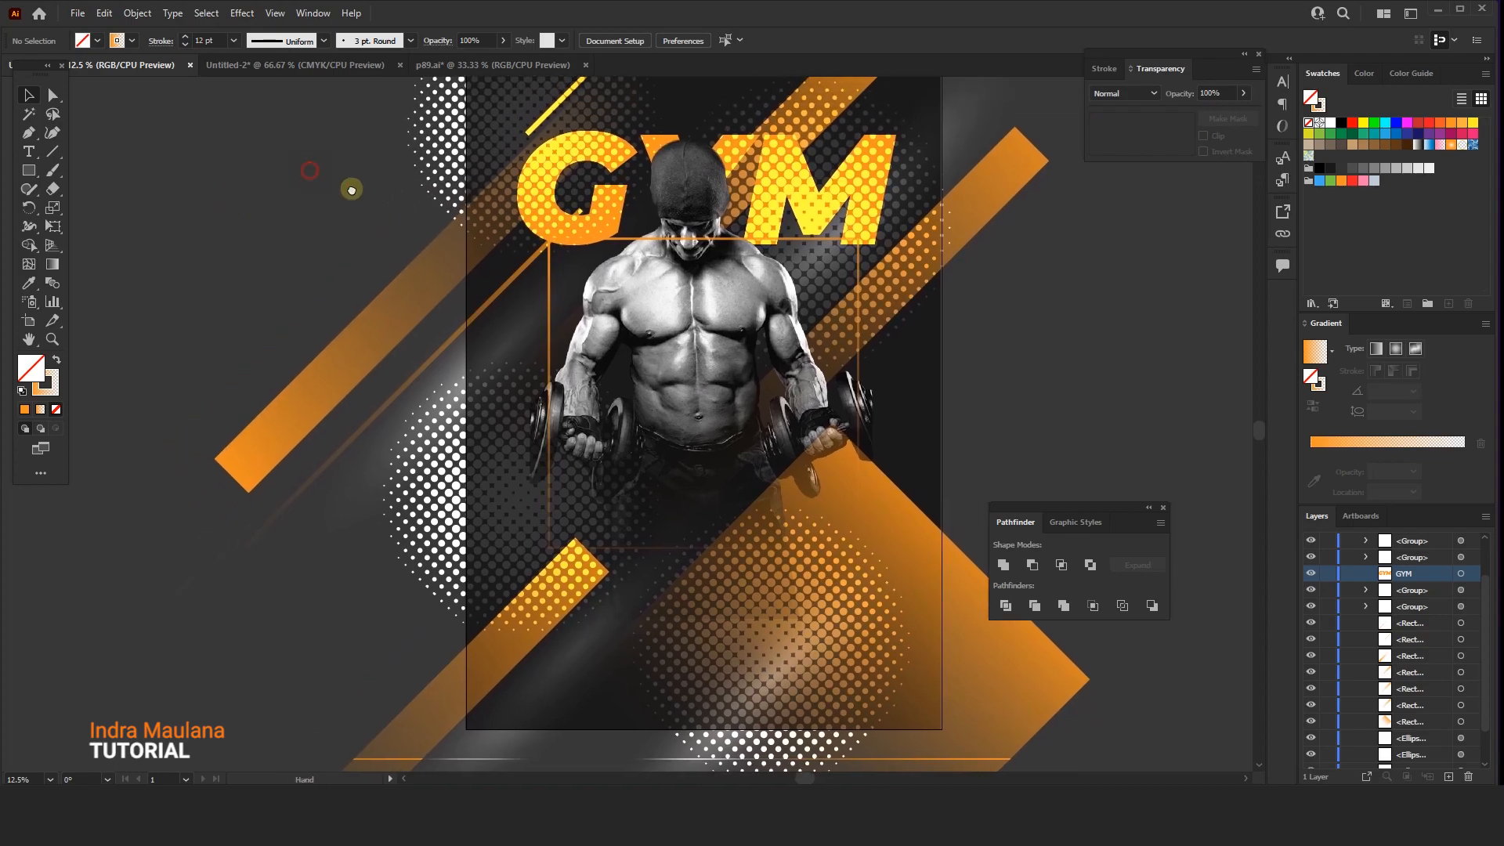
click(553, 283)
click(185, 38)
click(302, 315)
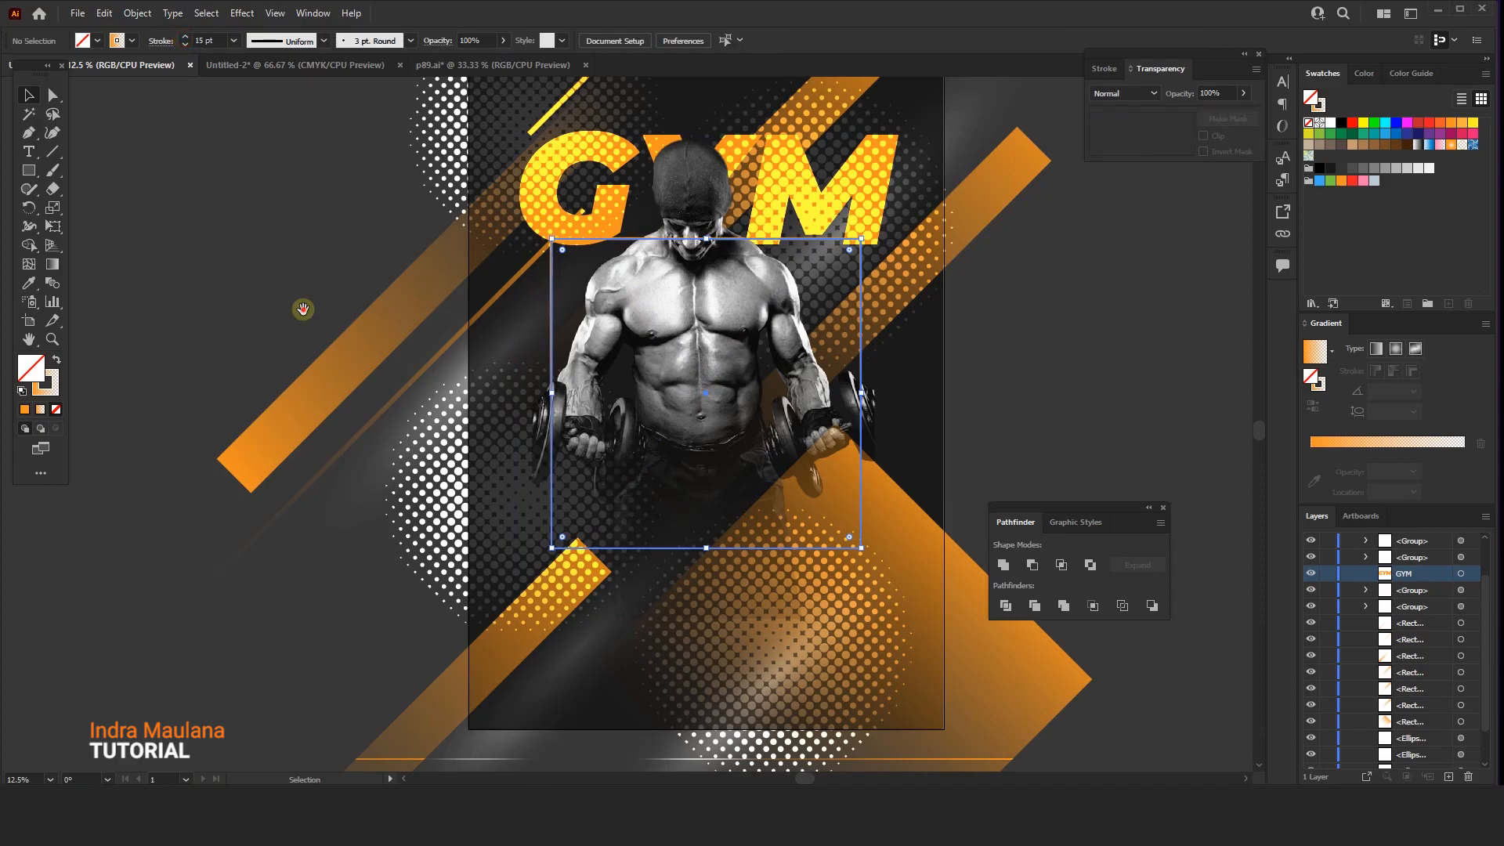
drag(306, 316, 282, 307)
mouse_move(274, 226)
mouse_down()
mouse_move(289, 243)
mouse_move(276, 235)
mouse_up()
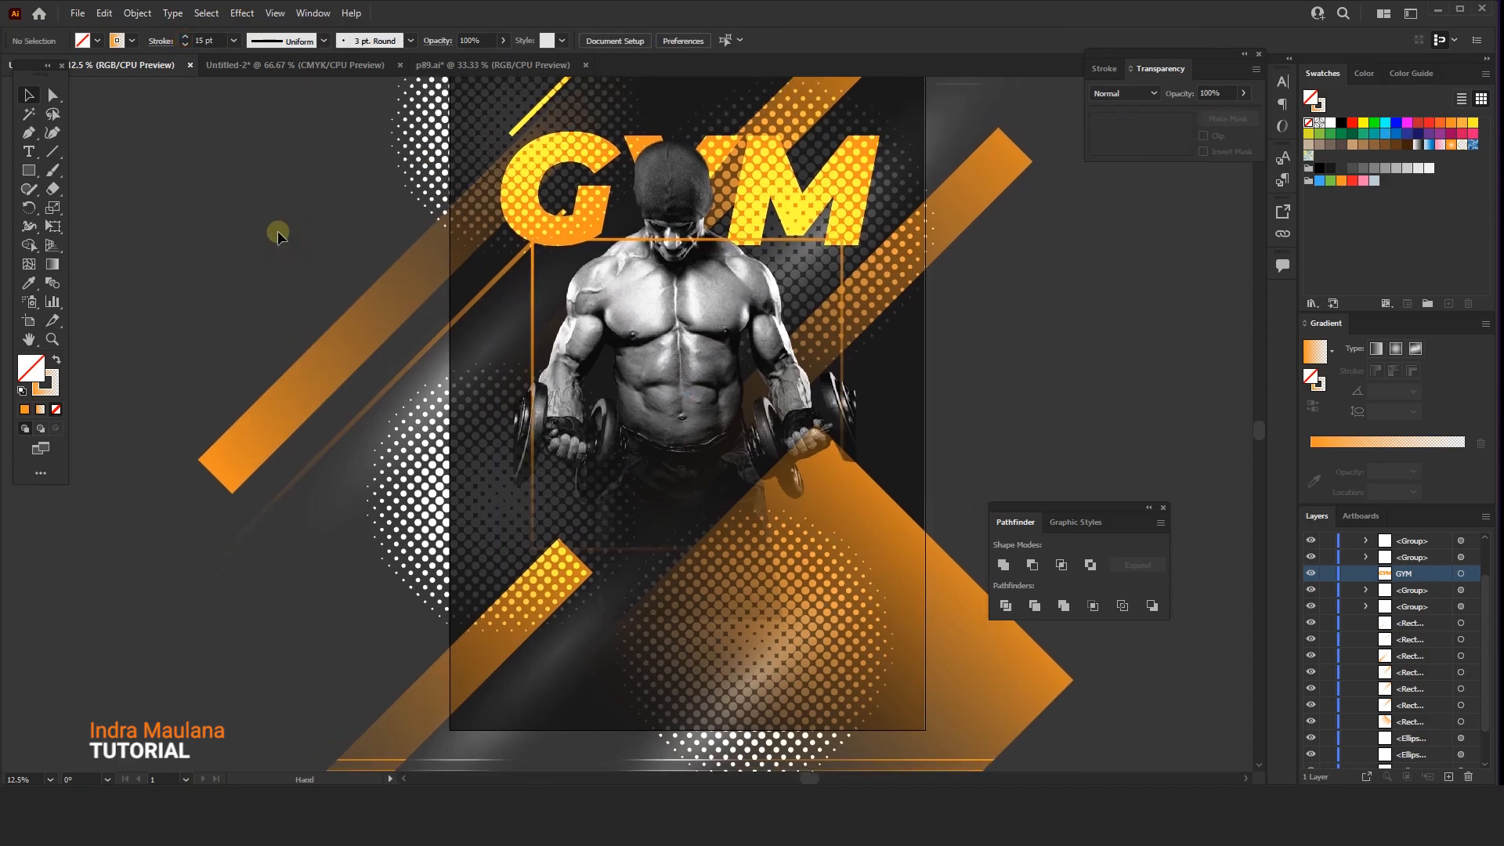
- Centre the outlined square vertically on the artboard and nudge it down slightly below the GYM text
click(533, 392)
click(737, 40)
key(shift+Down)
key(shift+Down)
key(shift+Down)
key(shift+Down)
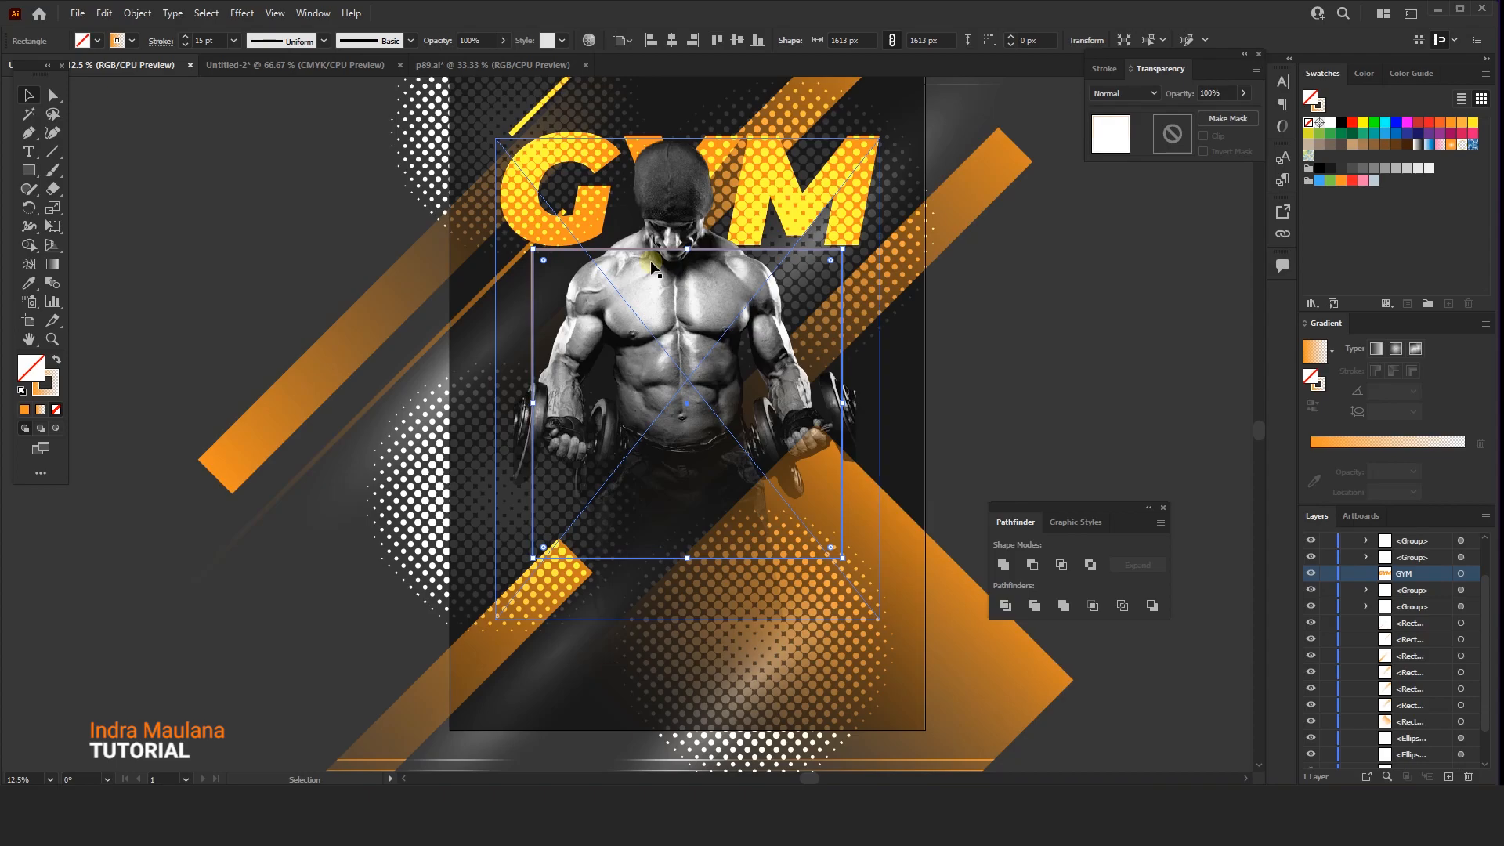
drag(998, 333, 970, 318)
click(1070, 286)
mouse_move(1015, 362)
mouse_down()
mouse_move(1010, 415)
mouse_move(989, 355)
mouse_up()
scroll(1010, 415, down, 1)
scroll(990, 354, up, 1)
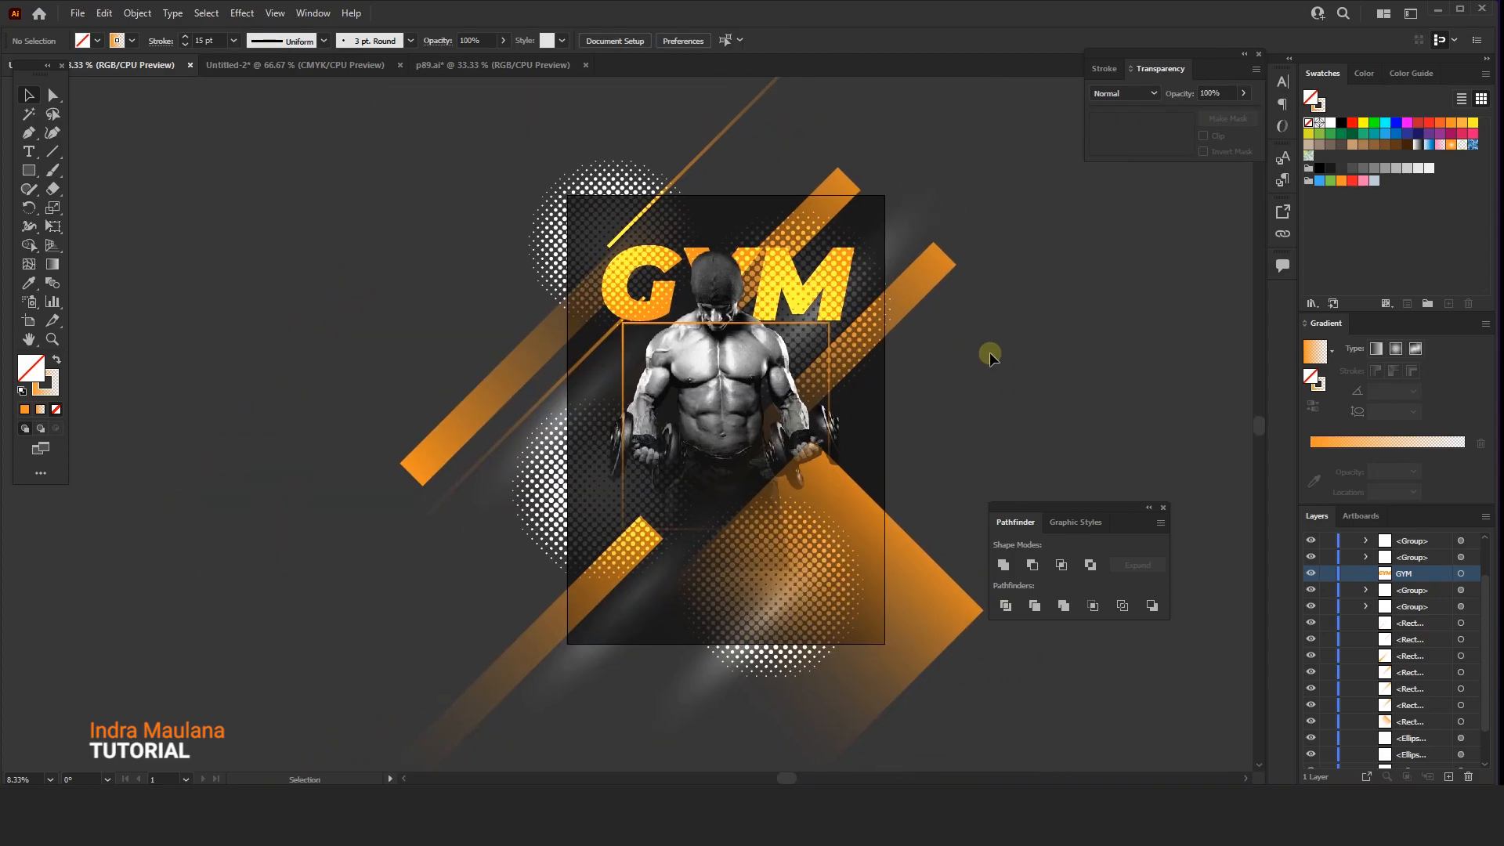
click(829, 392)
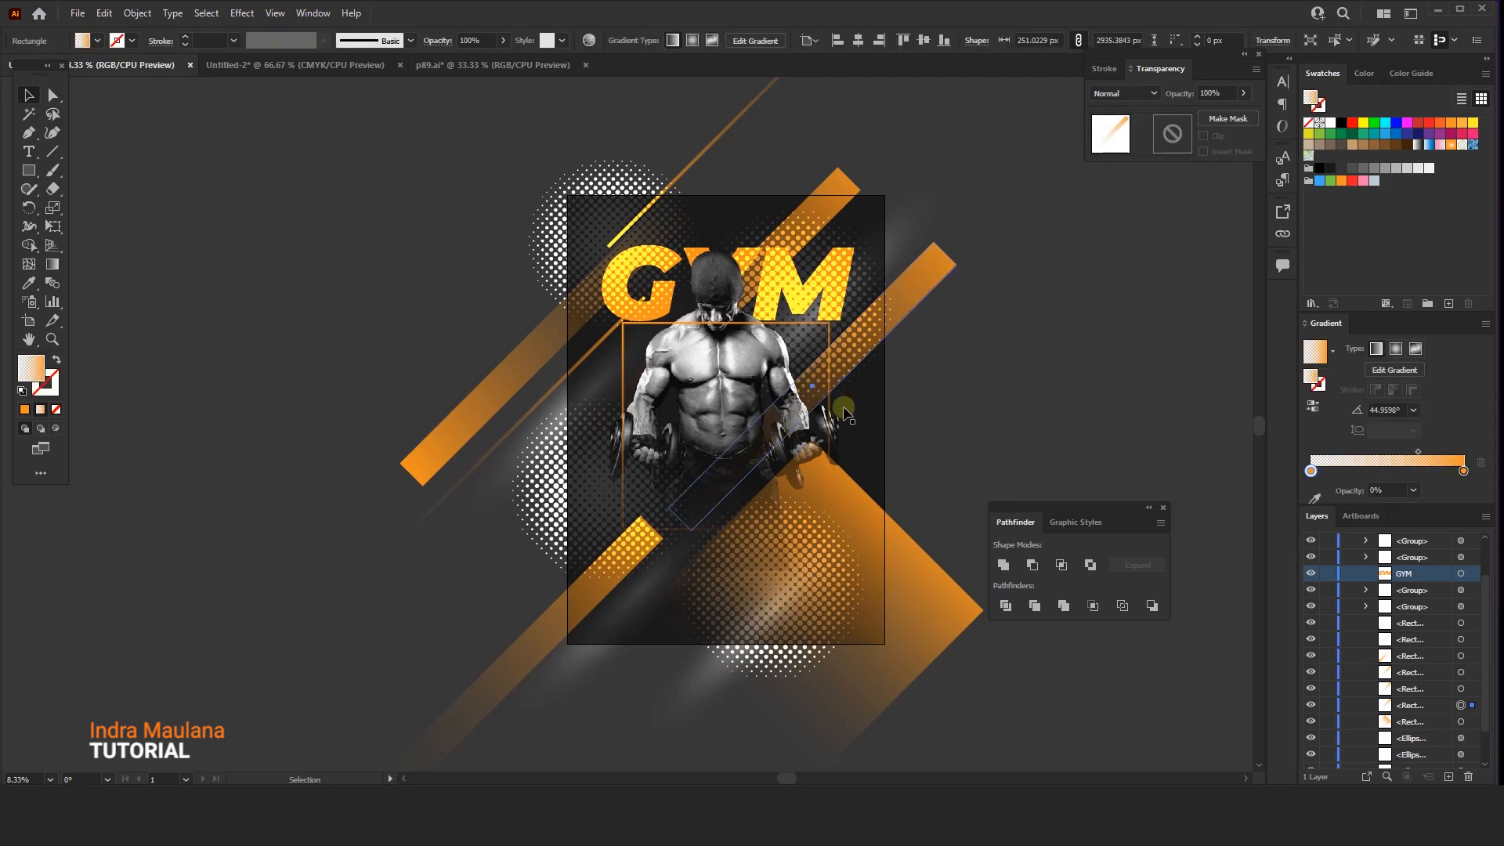
- Shift the orange strip beside the title diagonally up and outward, and move the neighbouring soft-light glow ellipse about 97 px up
drag(909, 297, 929, 288)
click(1024, 358)
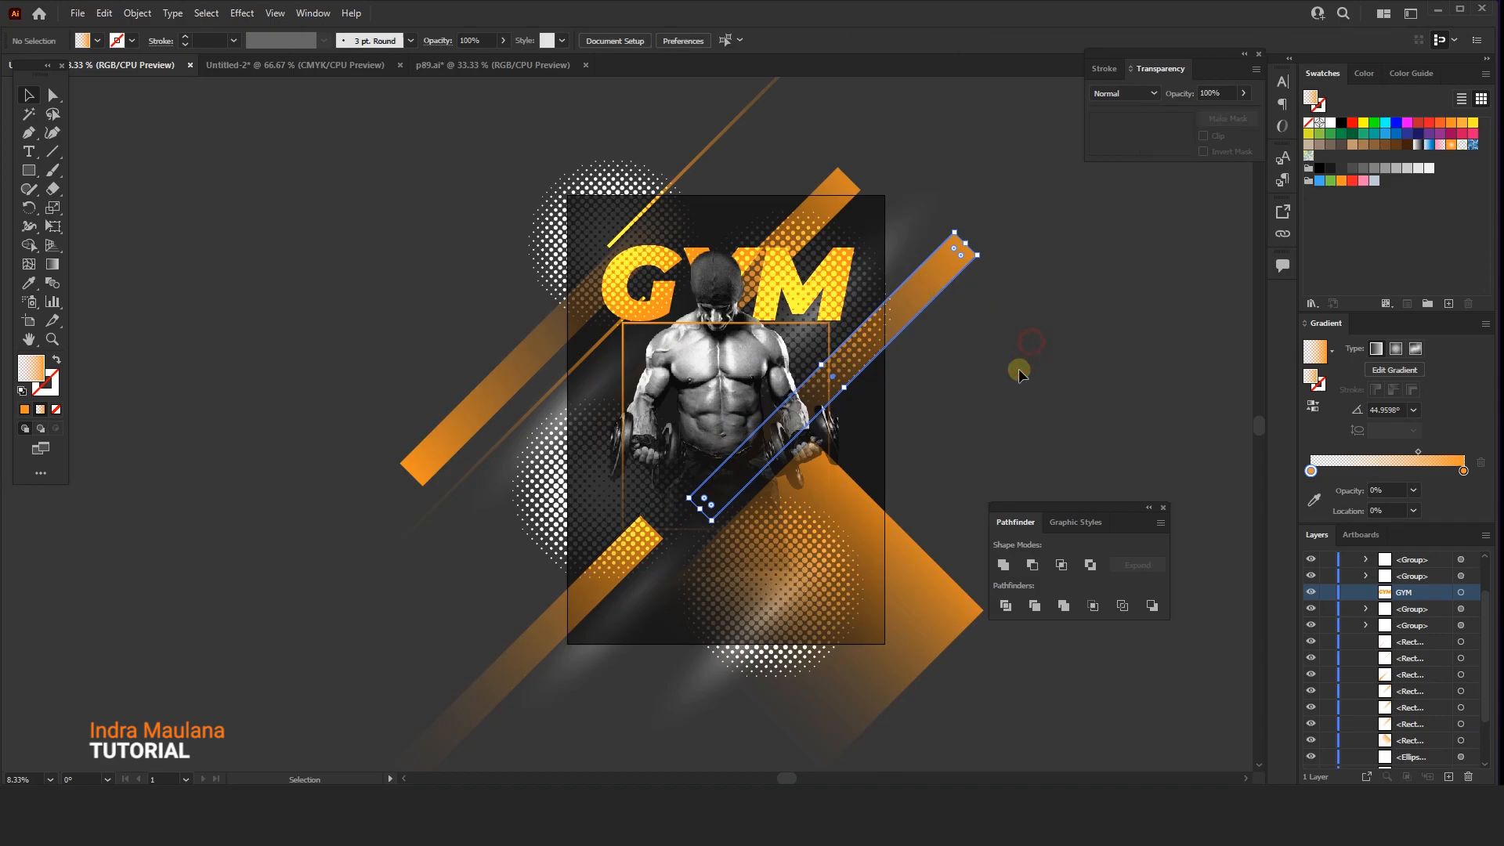
click(903, 258)
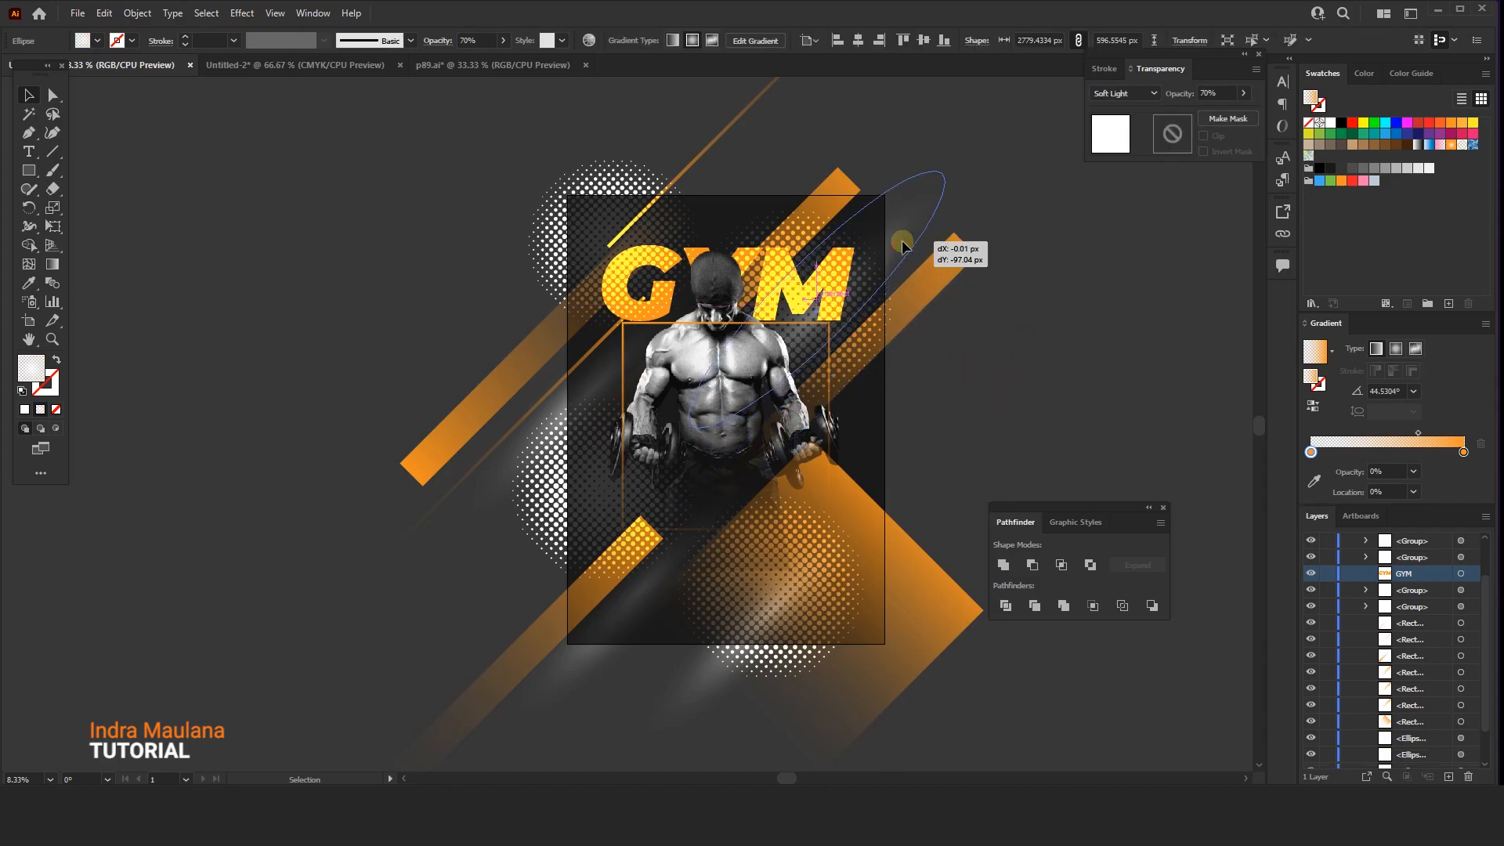
click(997, 387)
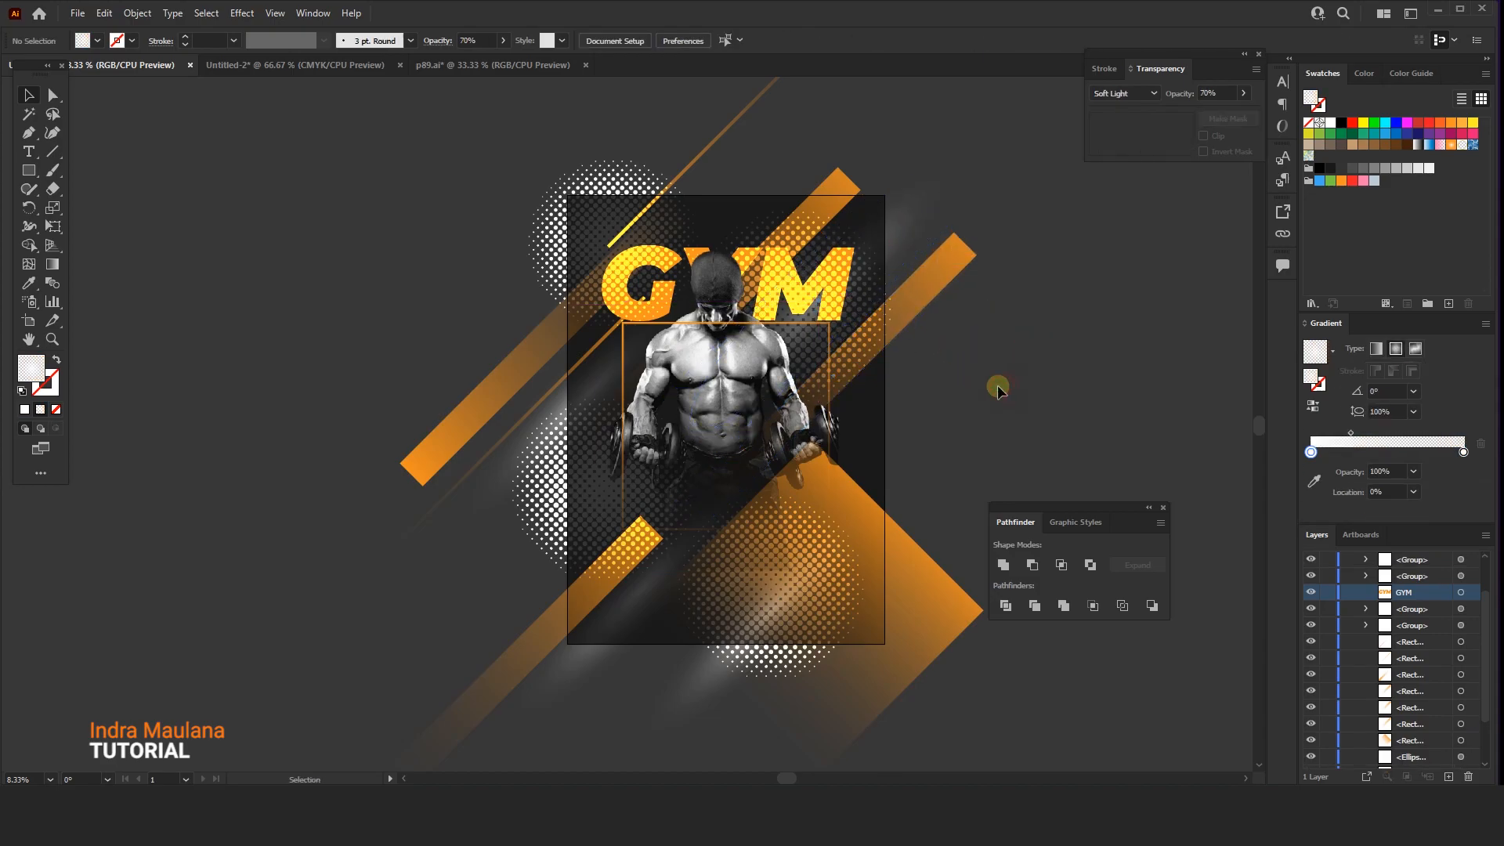
- Draw a rectangle of about 2513 × 3521 px covering the whole artboard and fill it white
drag(1016, 386, 969, 369)
scroll(960, 375, up, 1)
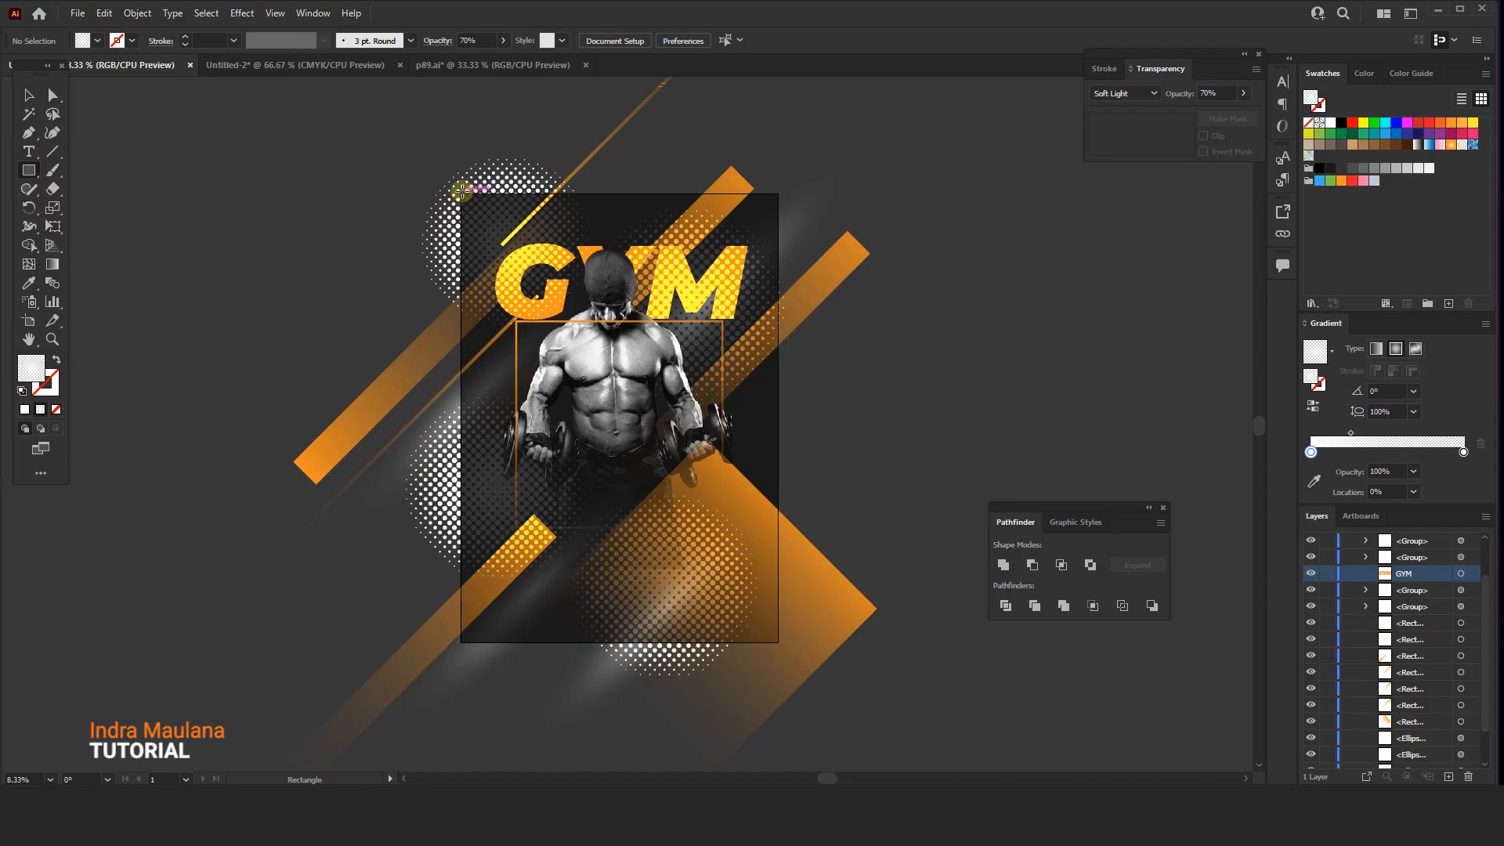
drag(780, 643, 455, 191)
click(29, 95)
click(1329, 124)
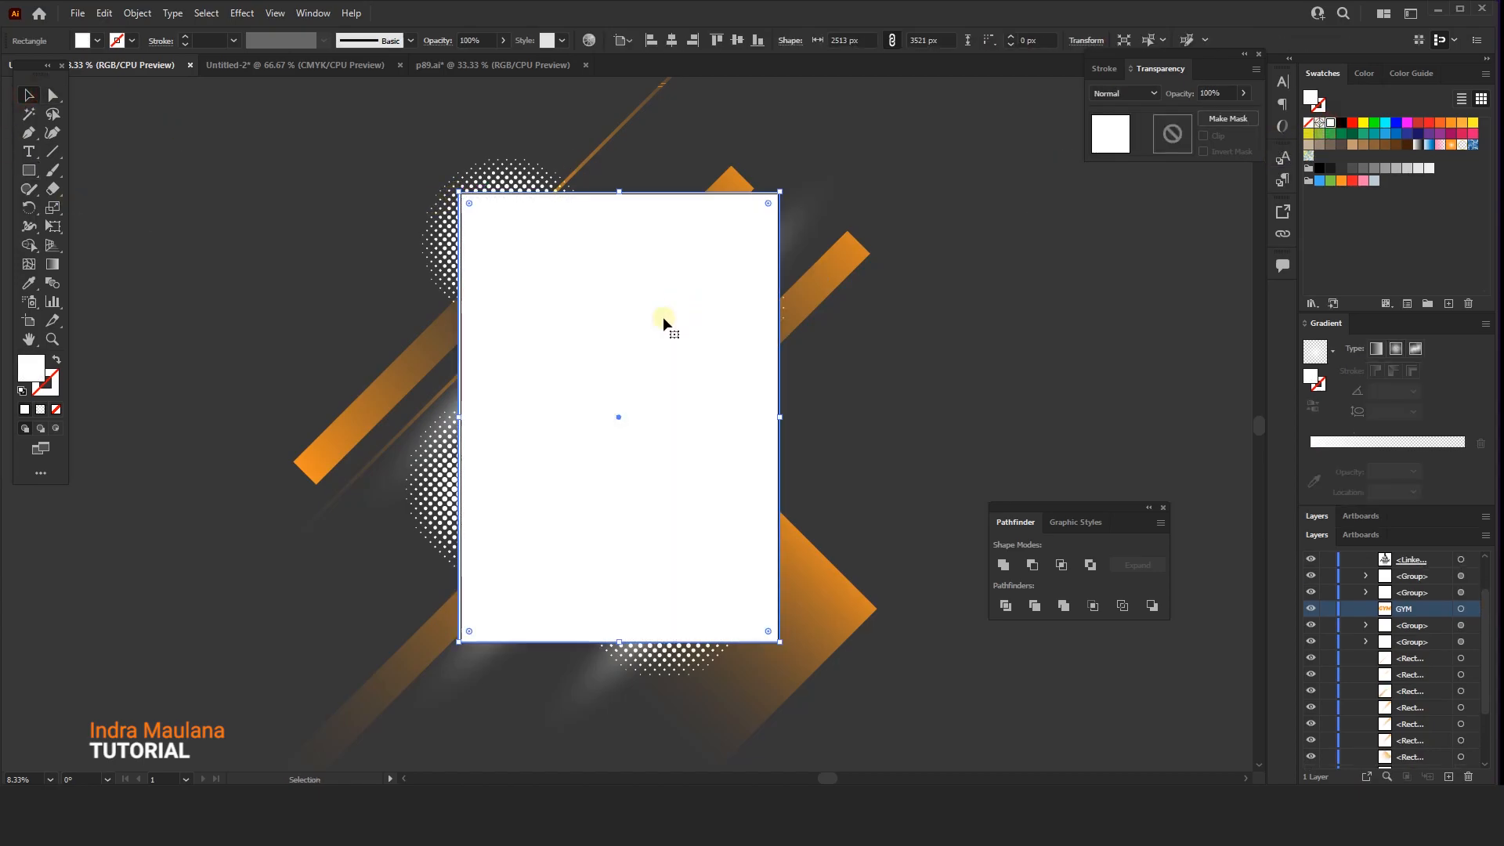
- Fit the white rectangle's left, top and right edges precisely to the artboard edges
scroll(480, 403, up, 3)
drag(402, 448, 406, 447)
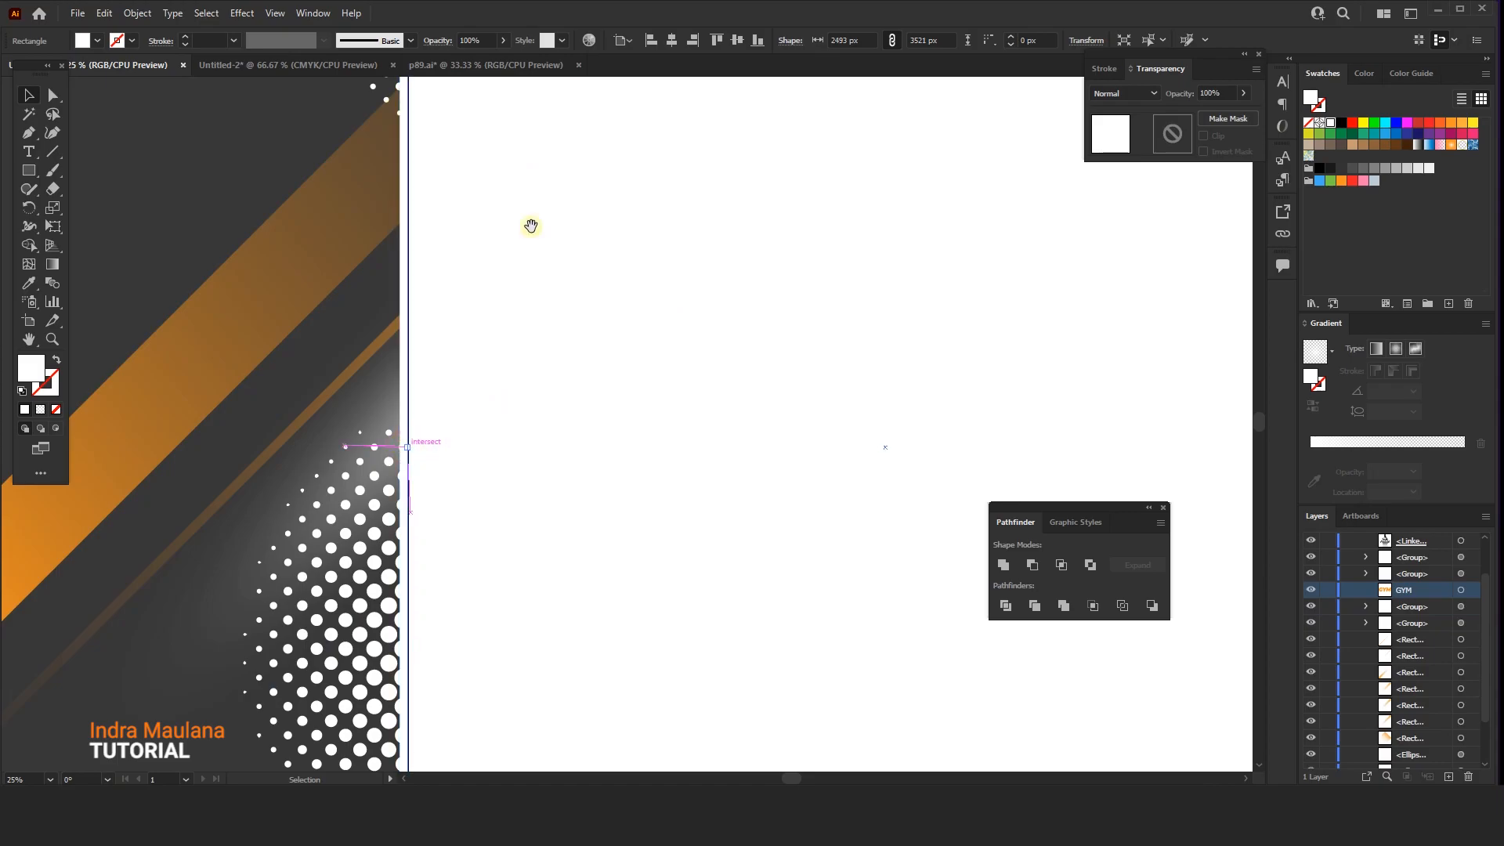
drag(503, 277, 443, 571)
drag(533, 225, 413, 589)
drag(702, 431, 702, 435)
scroll(704, 416, down, 4)
scroll(814, 587, up, 4)
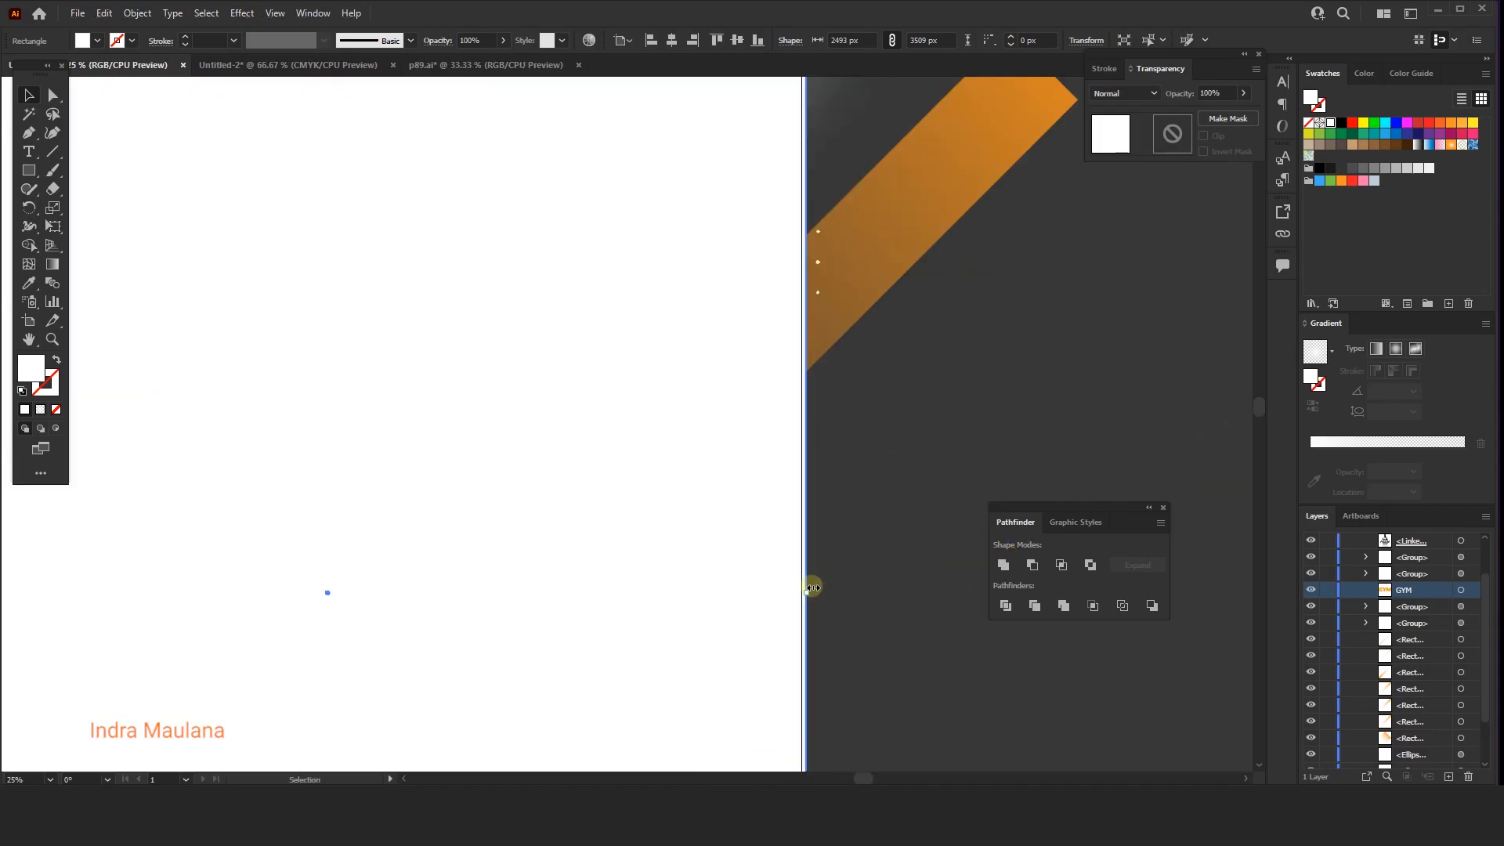
drag(809, 594, 803, 593)
scroll(862, 521, down, 4)
click(951, 612)
drag(941, 600, 886, 495)
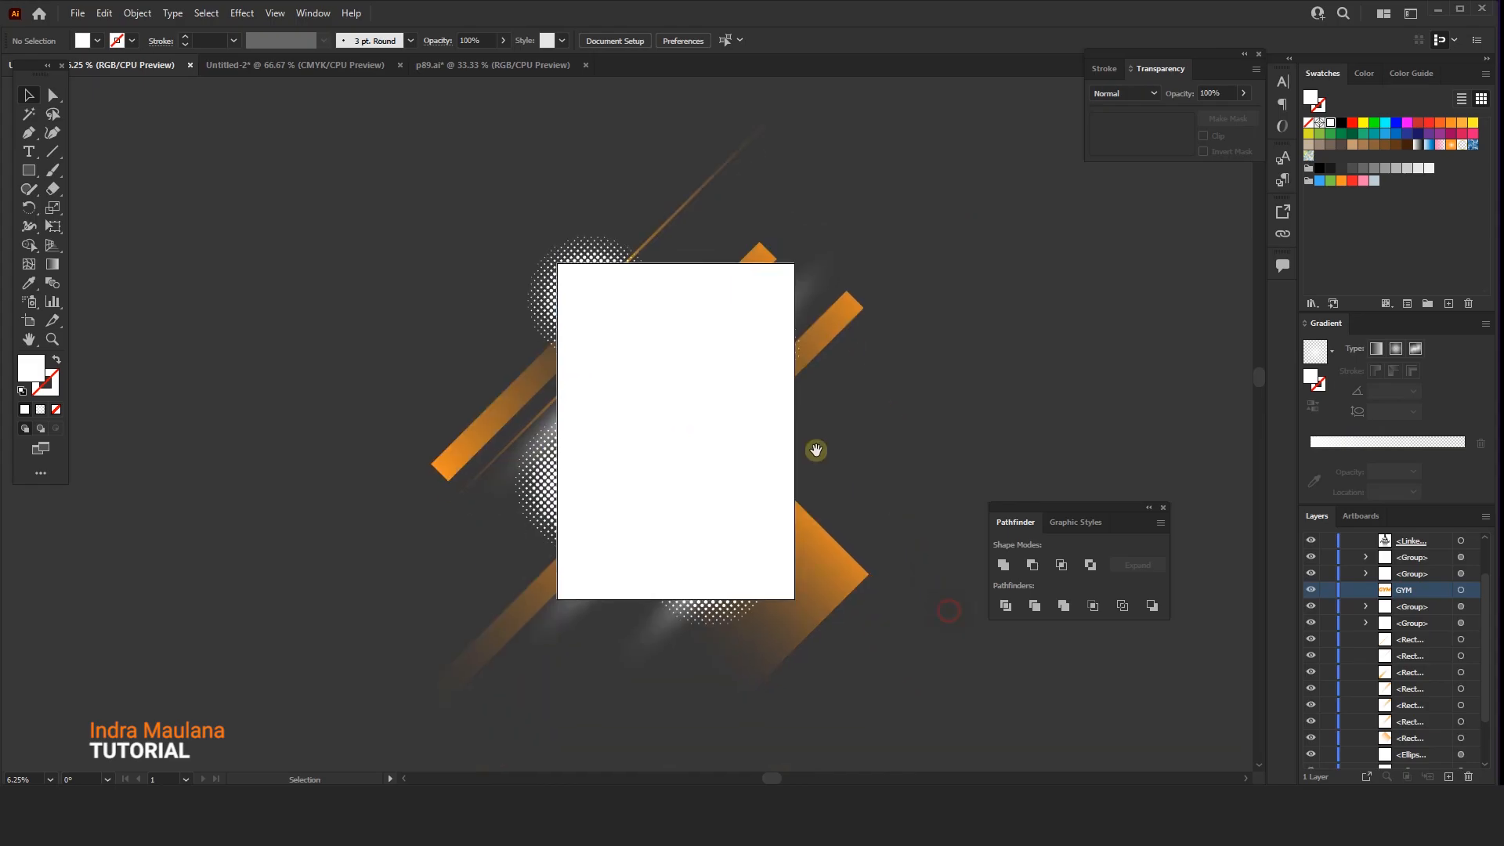
- Select all the artwork together with the white rectangle and make a clipping mask from it
click(152, 15)
click(611, 172)
drag(479, 180, 835, 655)
right_click(690, 395)
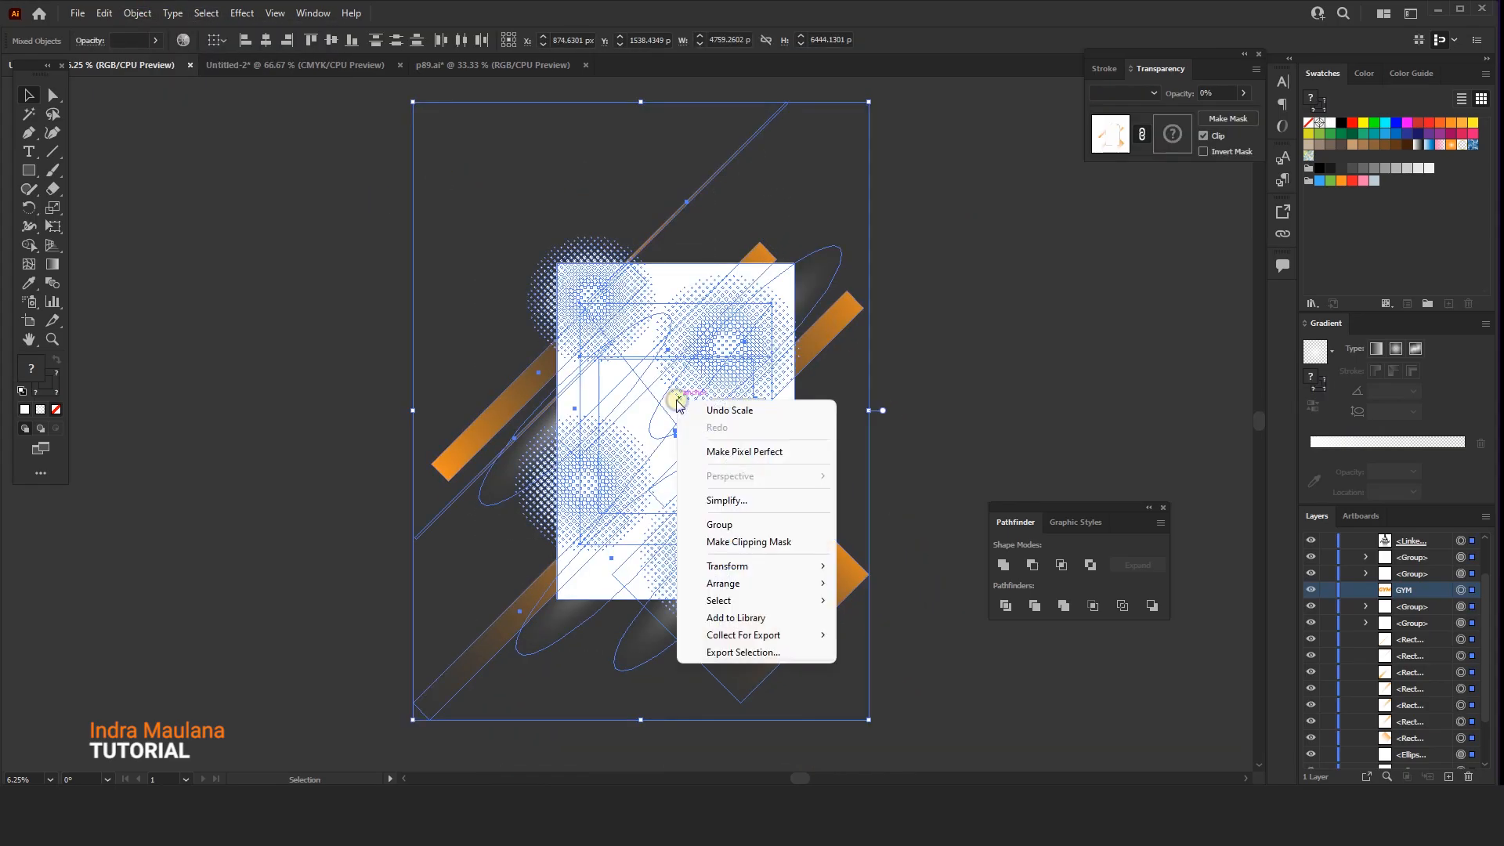
click(739, 538)
click(815, 482)
- Select only the outlined square inside the clip group and nudge it down and left to X 1220 px, Y 1904 px
scroll(814, 483, up, 1)
drag(828, 405, 839, 411)
drag(898, 481, 862, 455)
scroll(868, 469, up, 1)
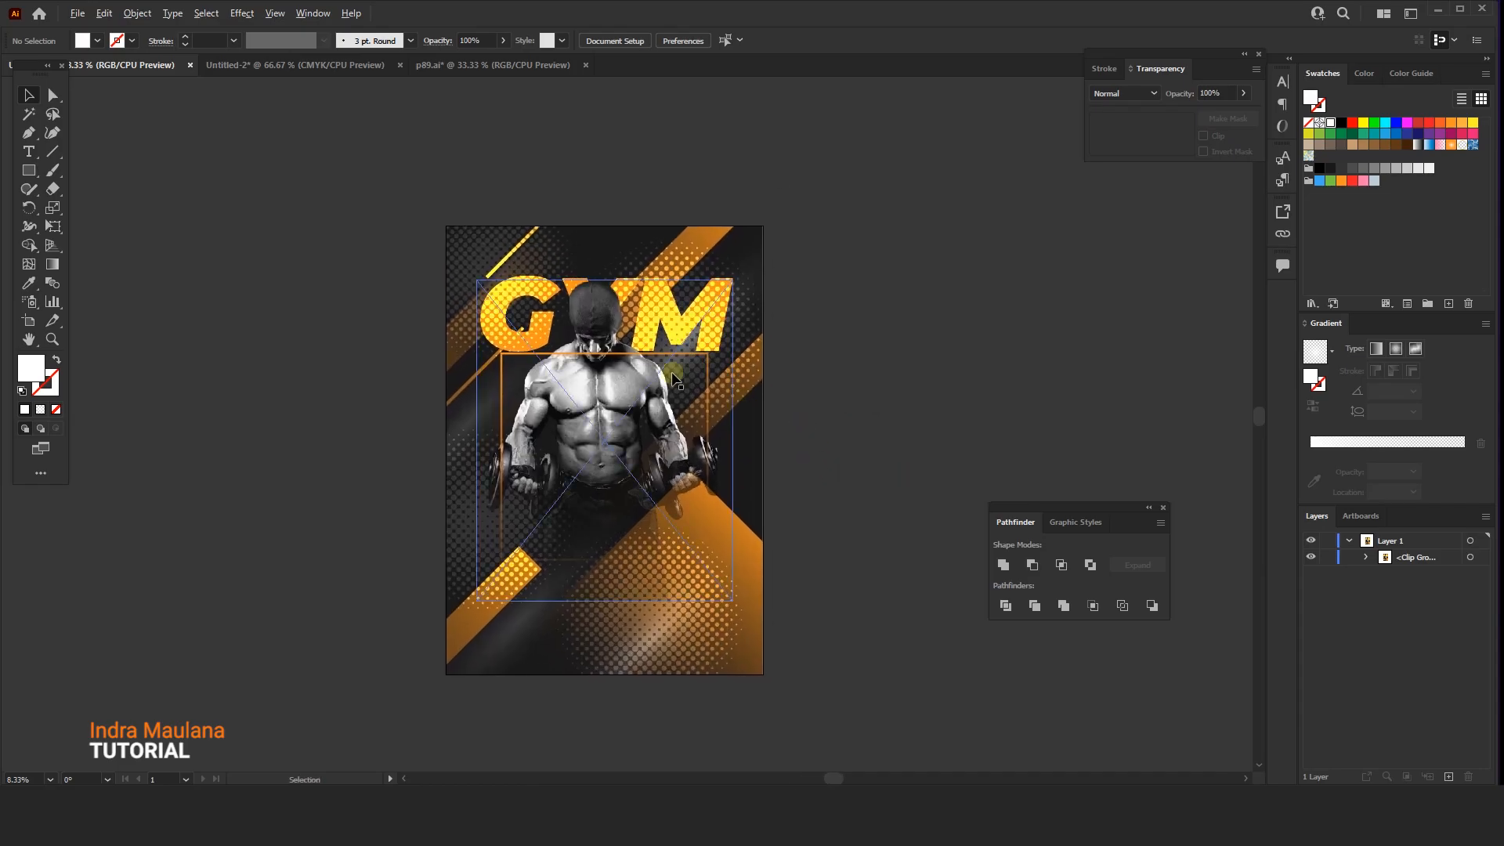
scroll(672, 369, up, 1)
drag(657, 349, 652, 344)
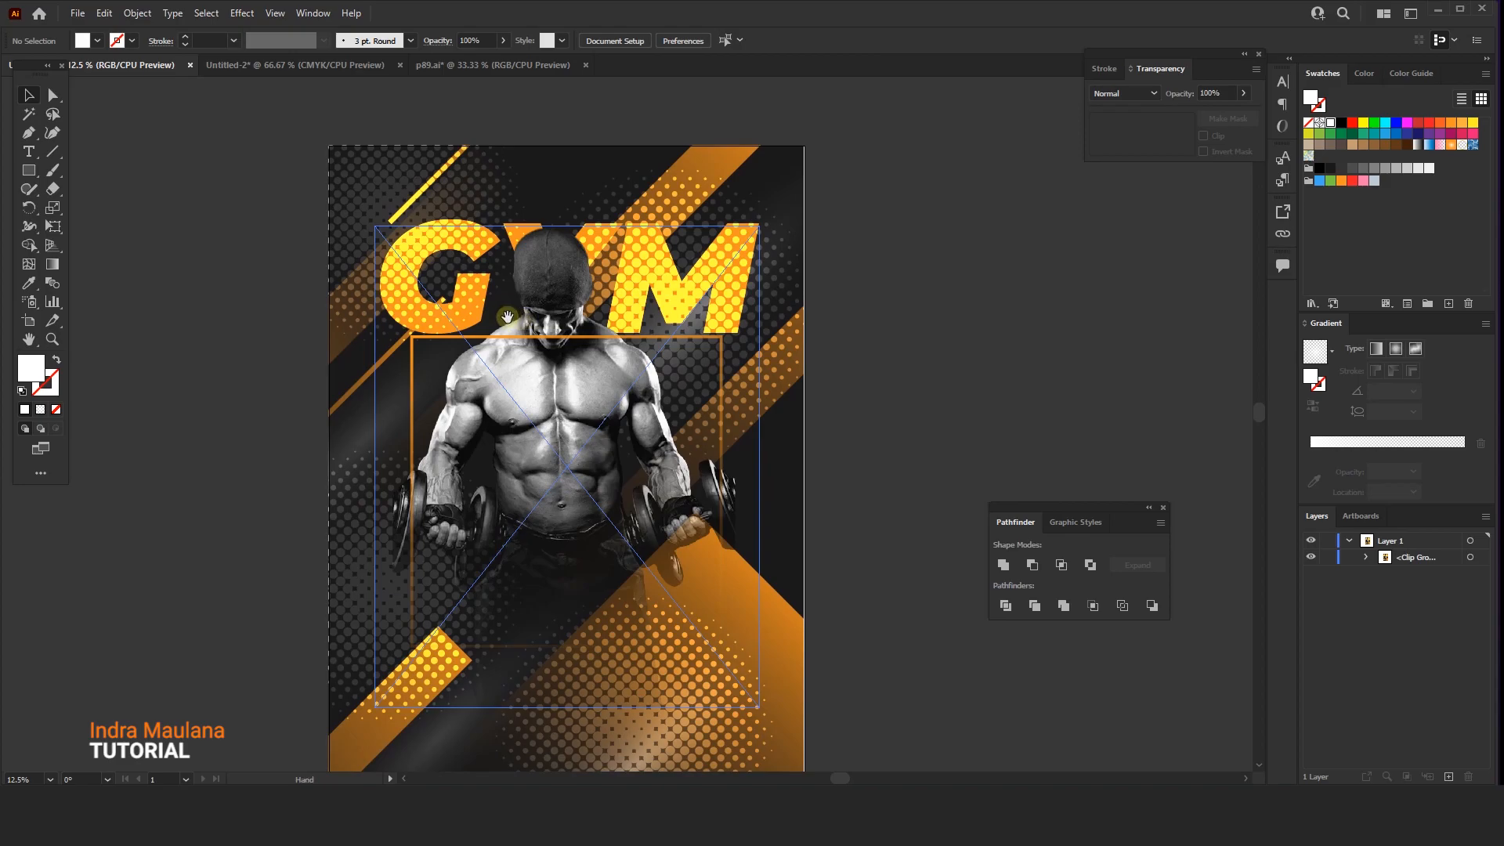
drag(507, 317, 515, 293)
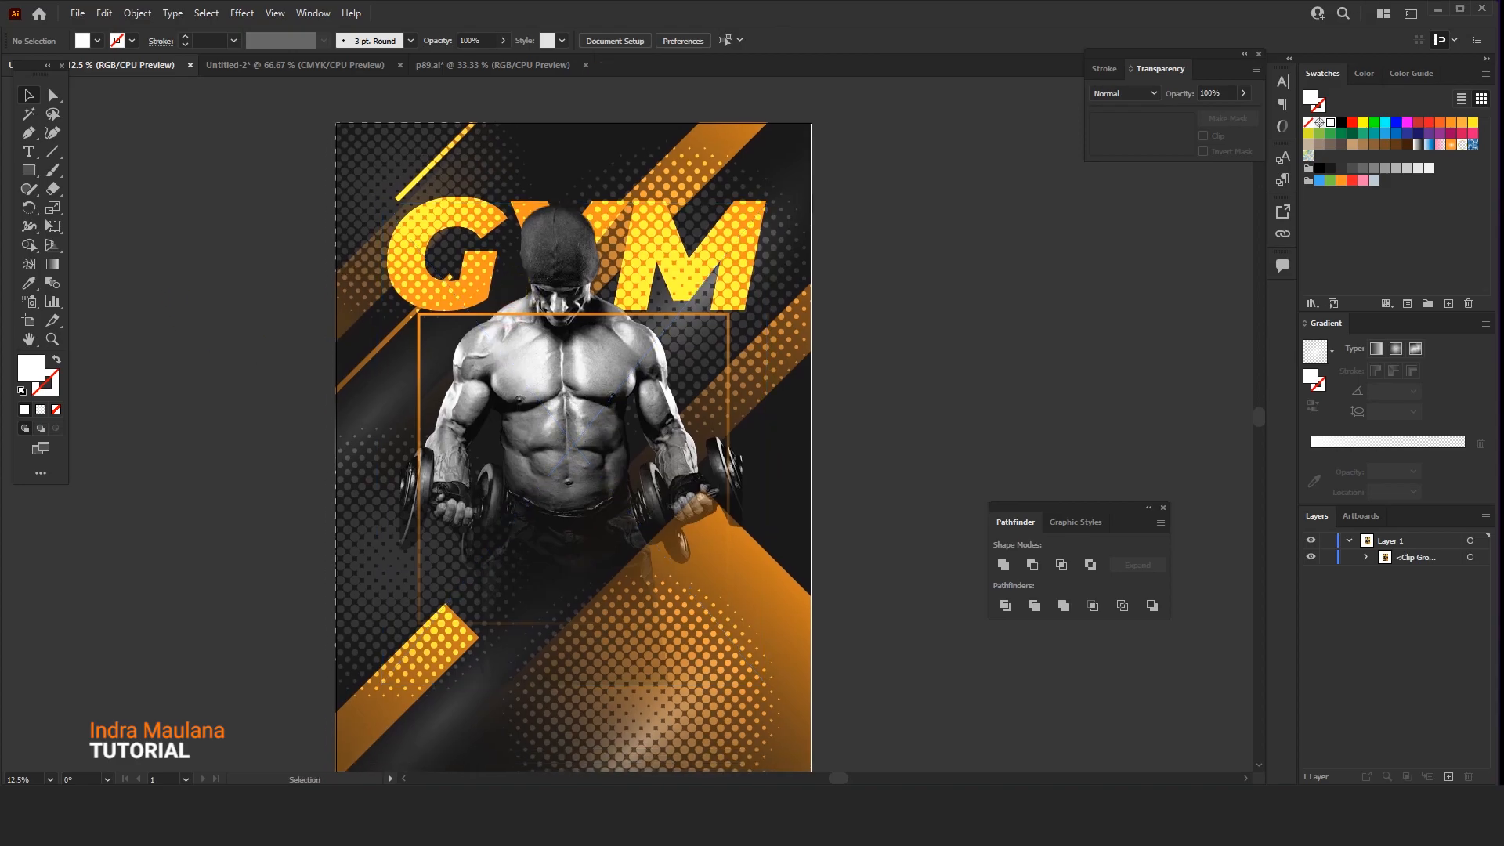
drag(53, 95, 117, 117)
scroll(349, 489, up, 1)
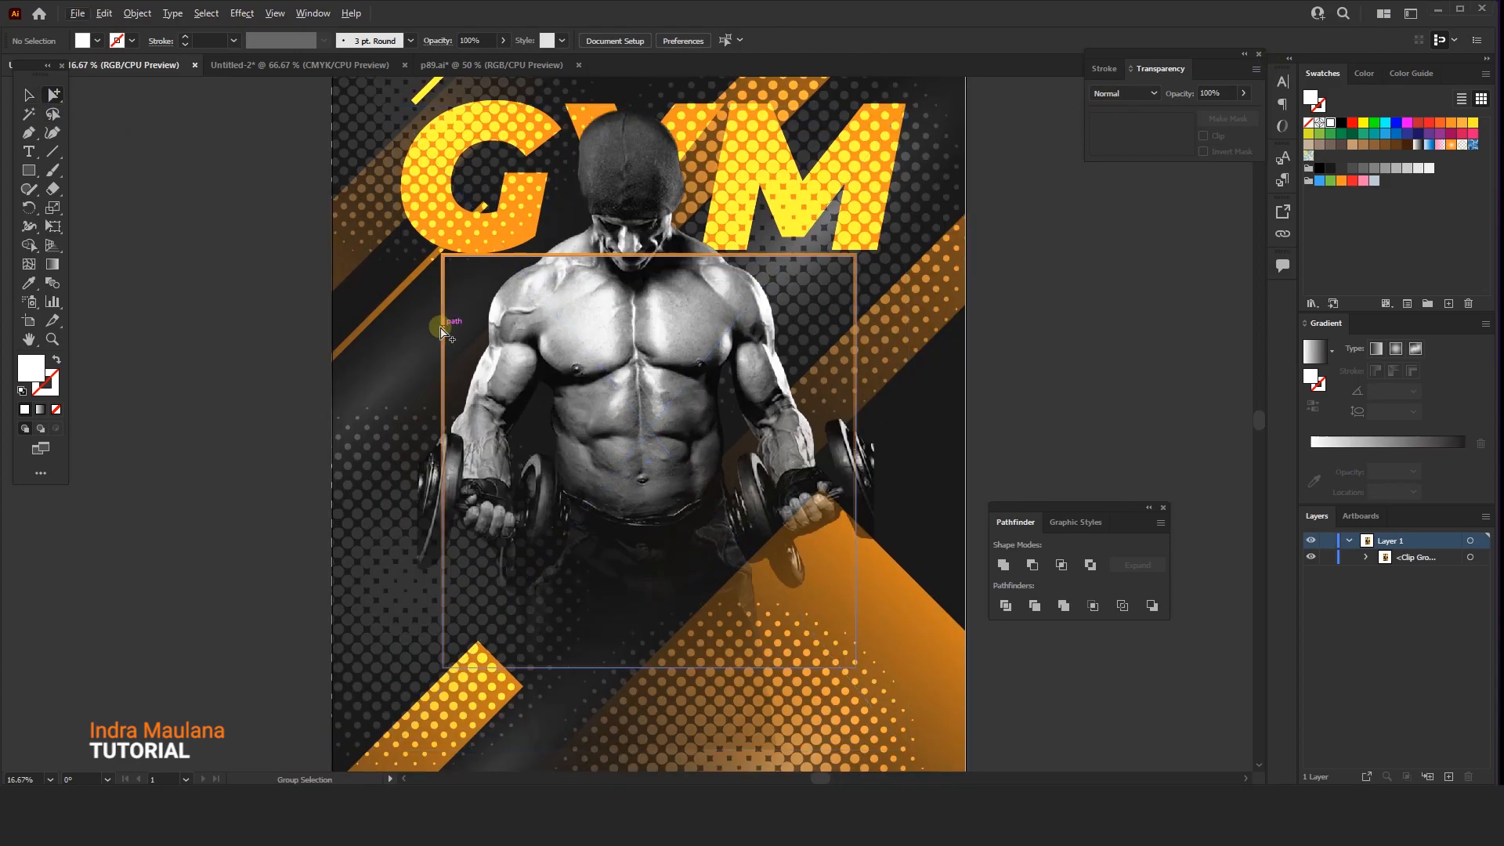
click(443, 326)
key(shift+Down)
key(shift+Down)
key(shift+Down)
key(shift+Down)
key(shift+Down)
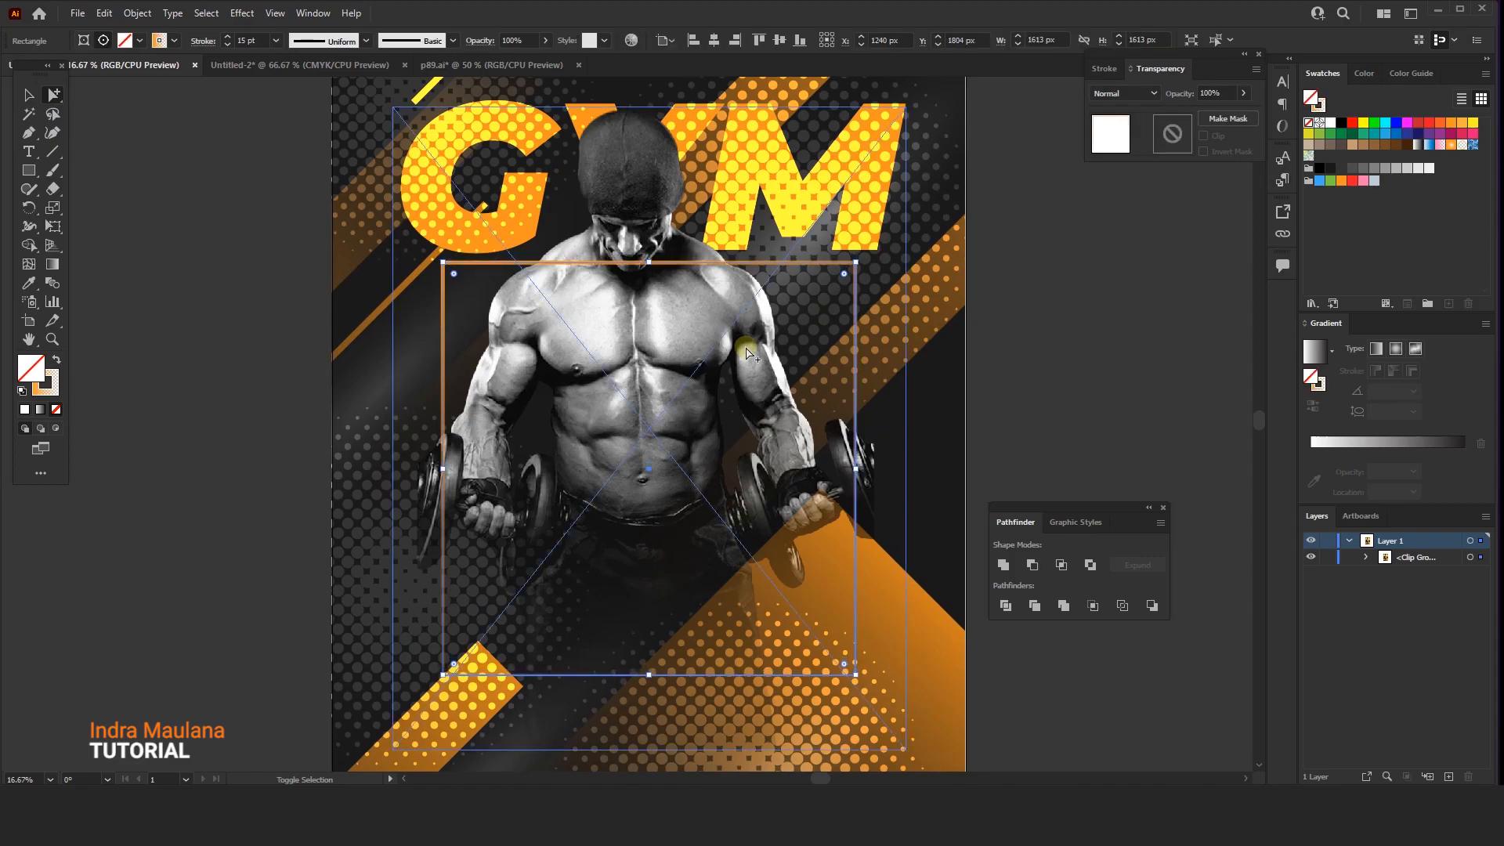
key(shift+Down)
key(shift+Left)
key(shift+Left)
key(shift+Down)
key(shift+Down)
key(shift+Down)
key(shift+Down)
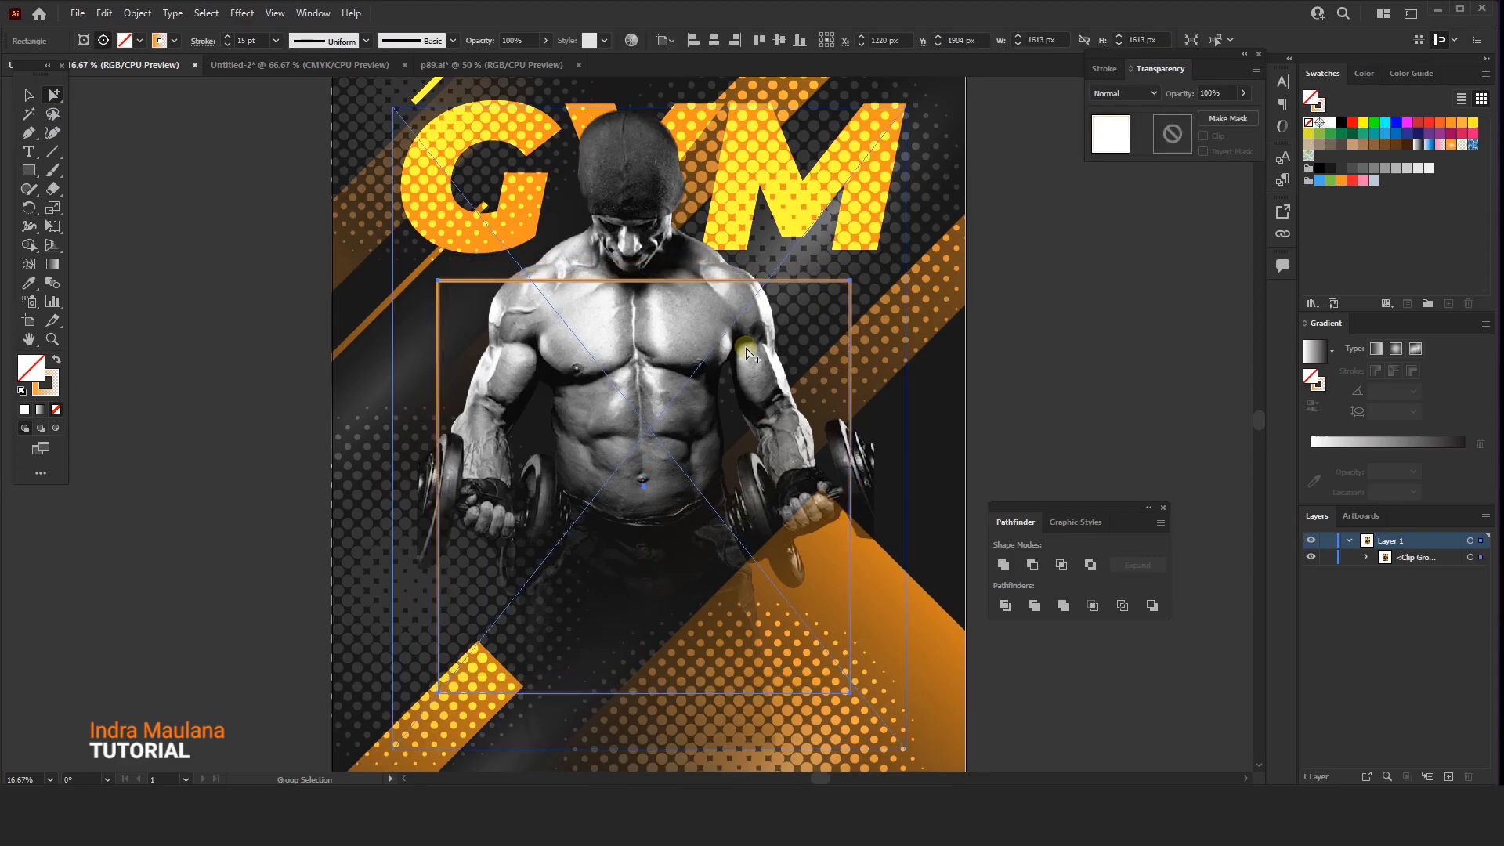
- Examine the square frame's placement against the bodybuilder and the overall composition of the clipped poster
click(662, 319)
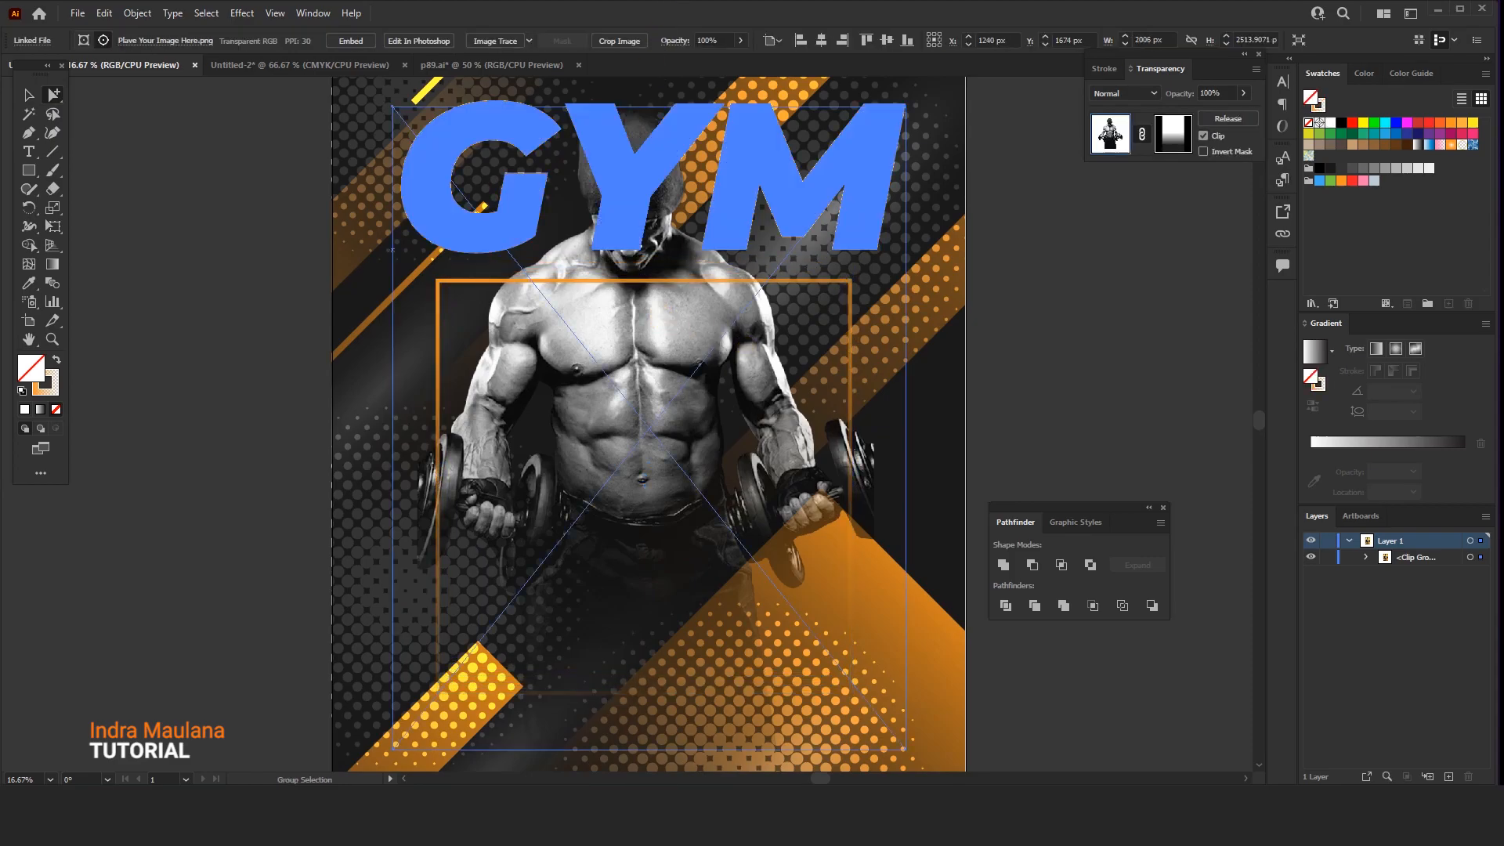
scroll(549, 326, down, 2)
click(365, 317)
drag(365, 317, 384, 323)
scroll(384, 324, up, 2)
drag(385, 323, 309, 309)
click(599, 301)
drag(425, 281, 335, 259)
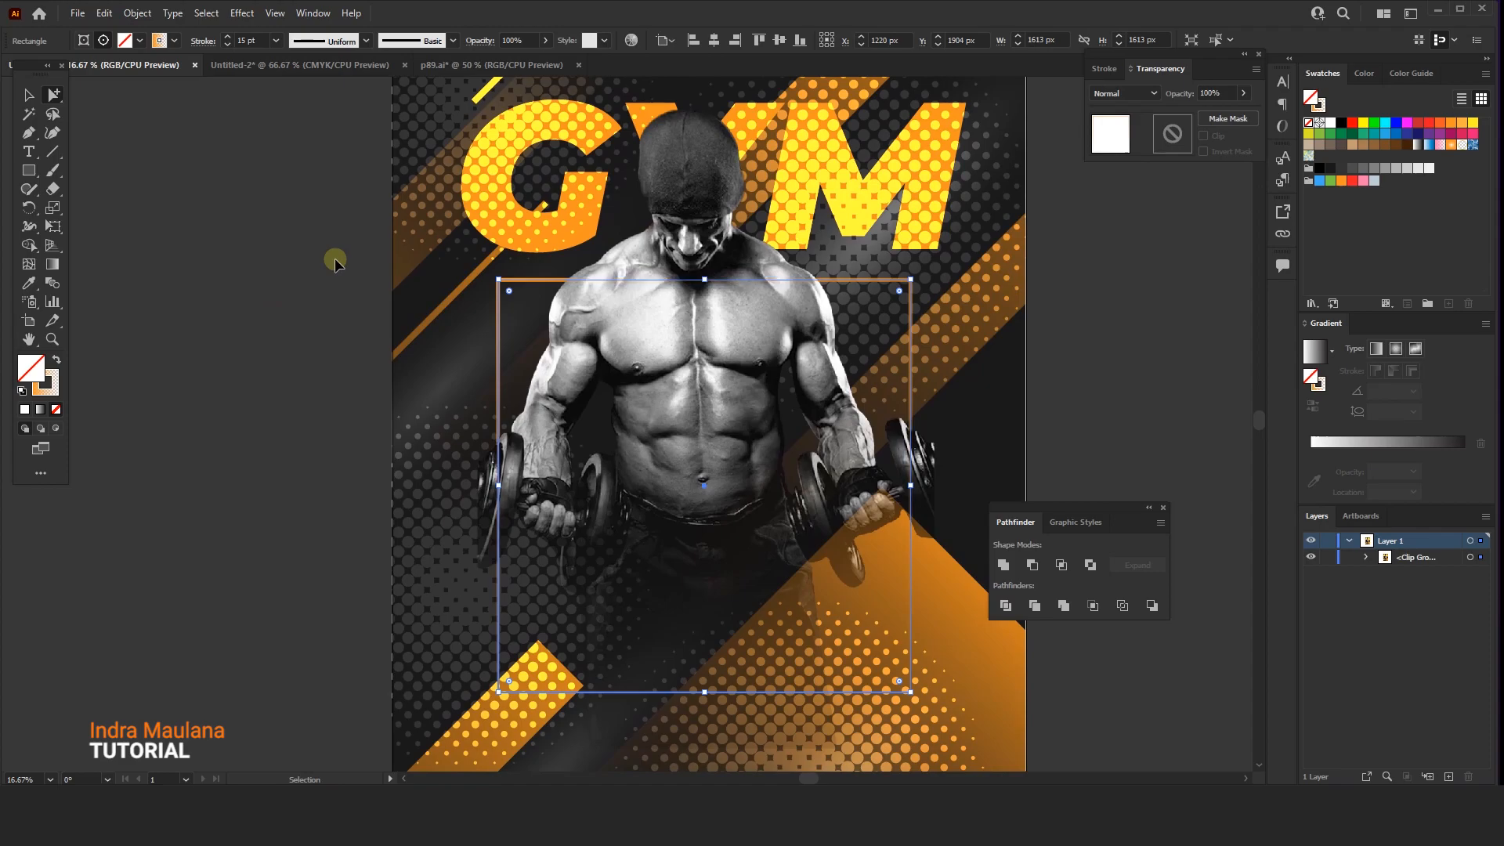
click(335, 259)
mouse_move(339, 250)
mouse_down()
mouse_move(306, 223)
mouse_move(310, 246)
mouse_up()
scroll(307, 242, down, 2)
click(20, 97)
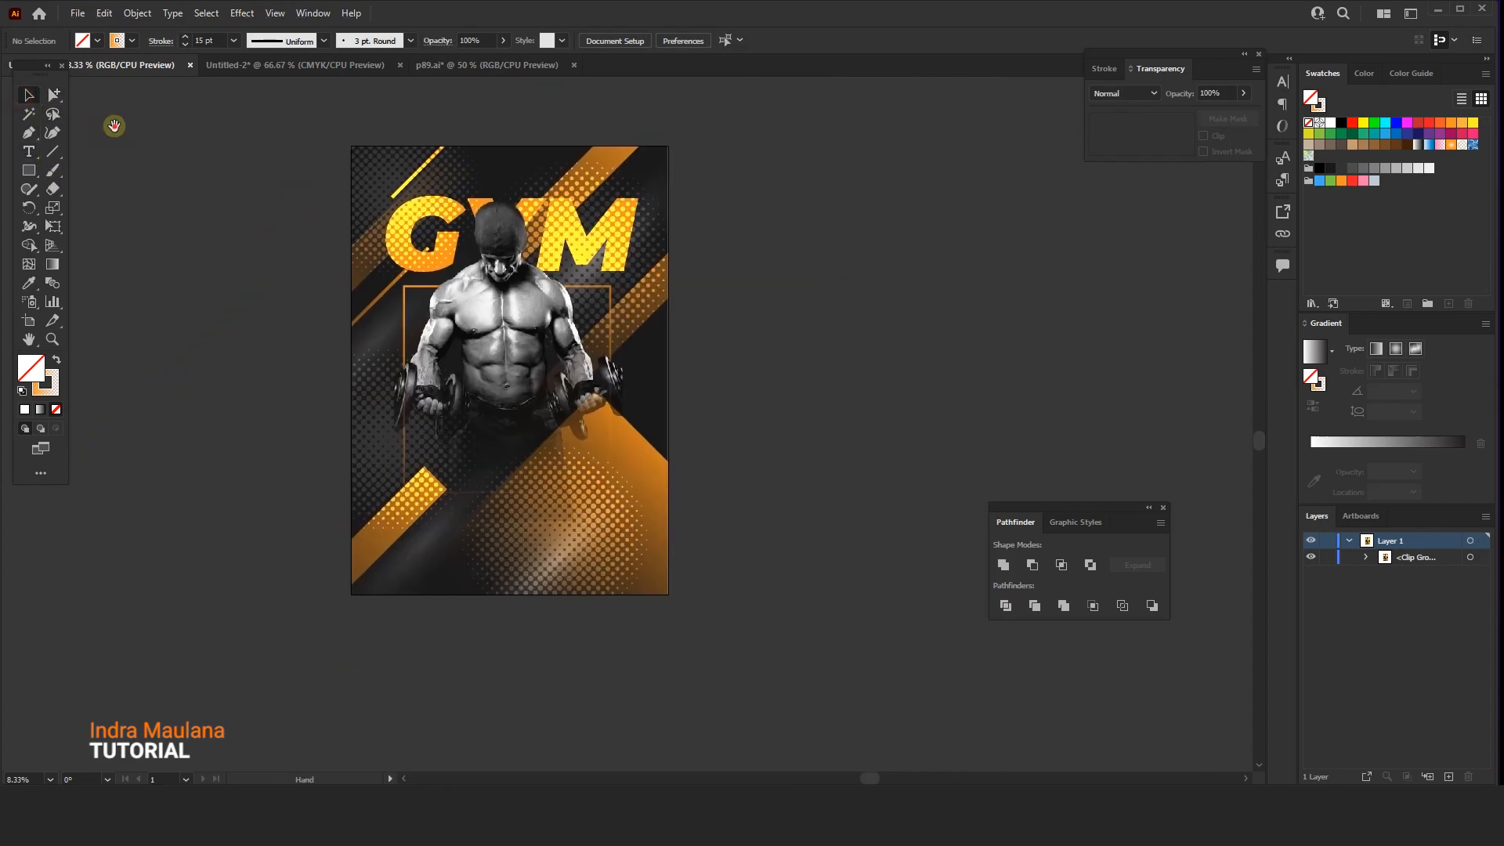
drag(116, 127, 202, 147)
scroll(369, 200, up, 1)
drag(369, 202, 346, 154)
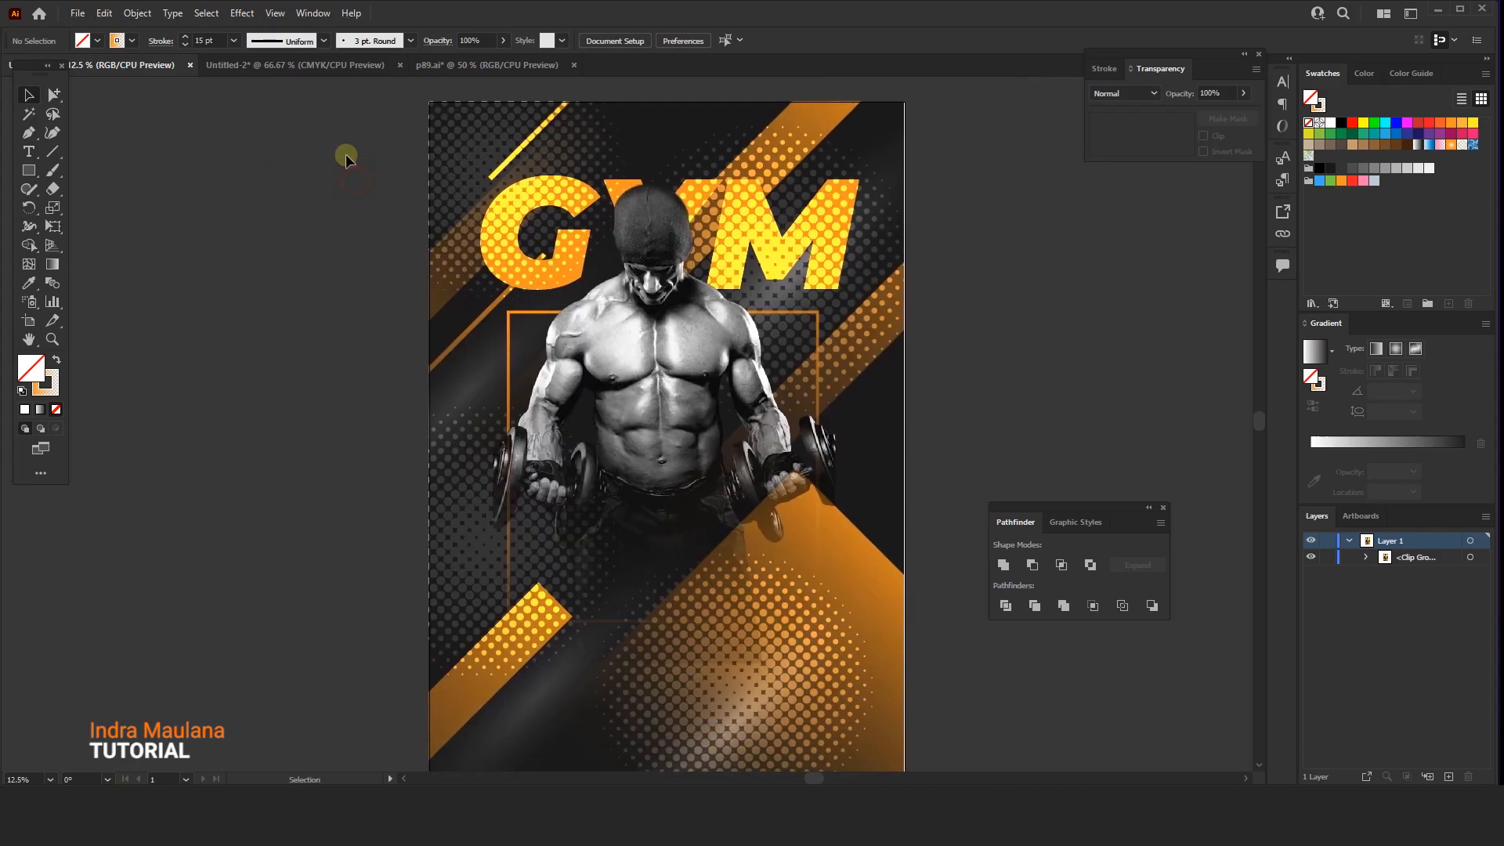
drag(1062, 354, 1043, 330)
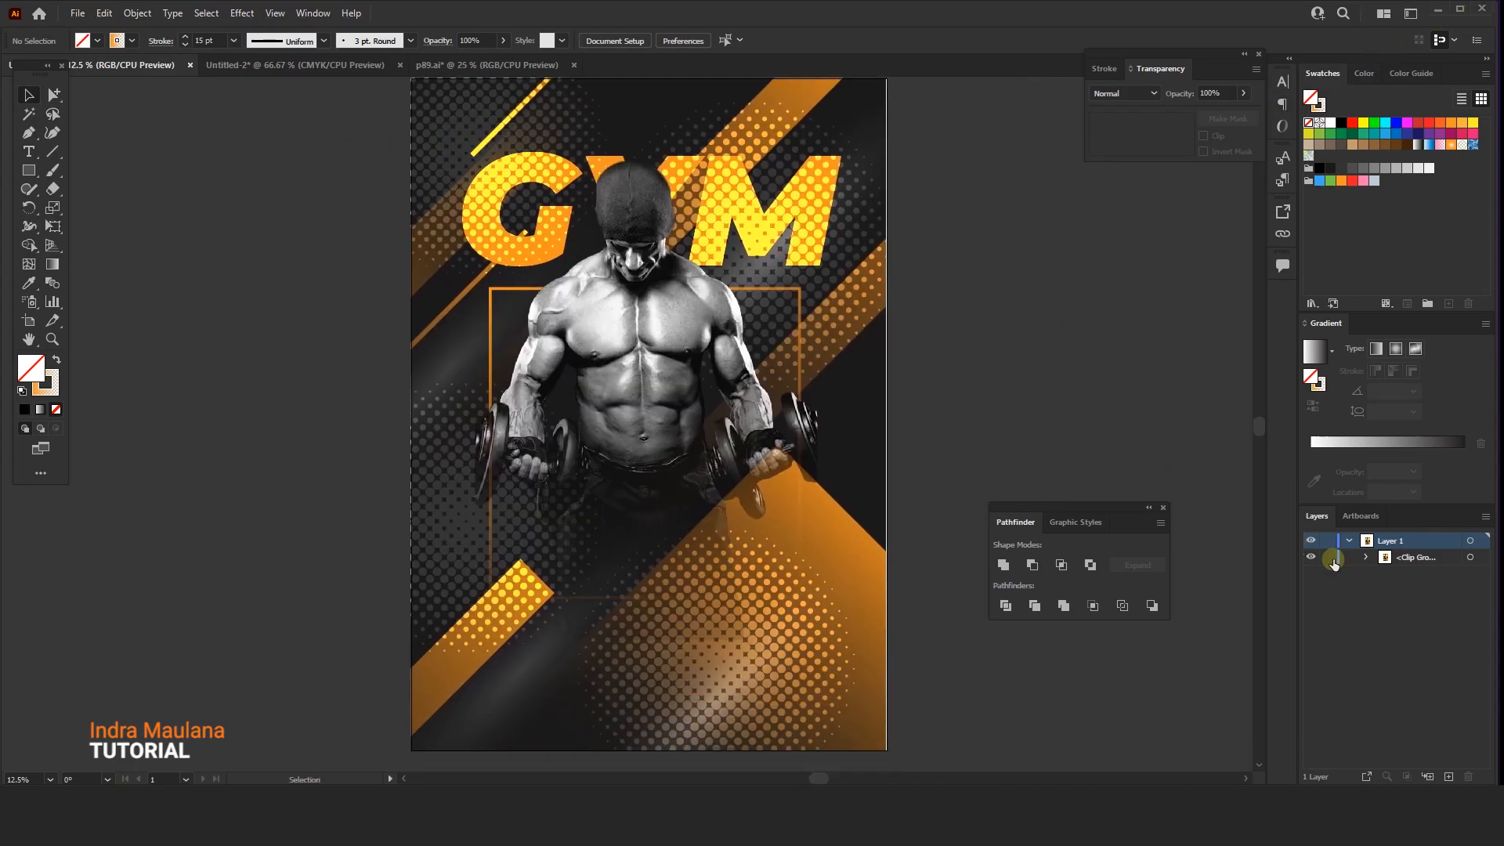
scroll(553, 250, up, 4)
click(330, 238)
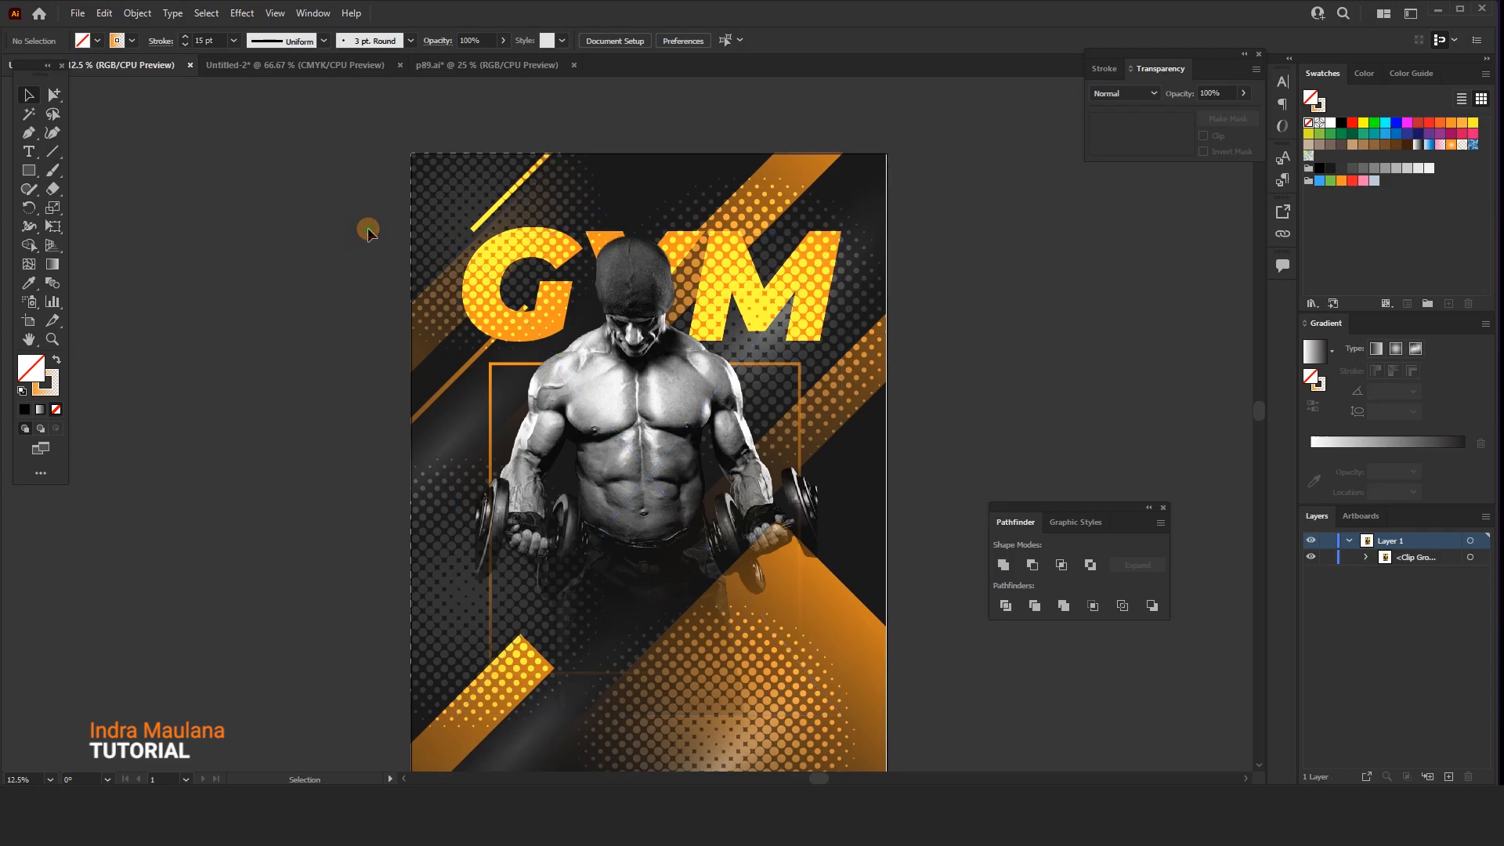
- Create a new layer above the collapsed Layer 1 and name it "text"
click(1350, 542)
click(1449, 778)
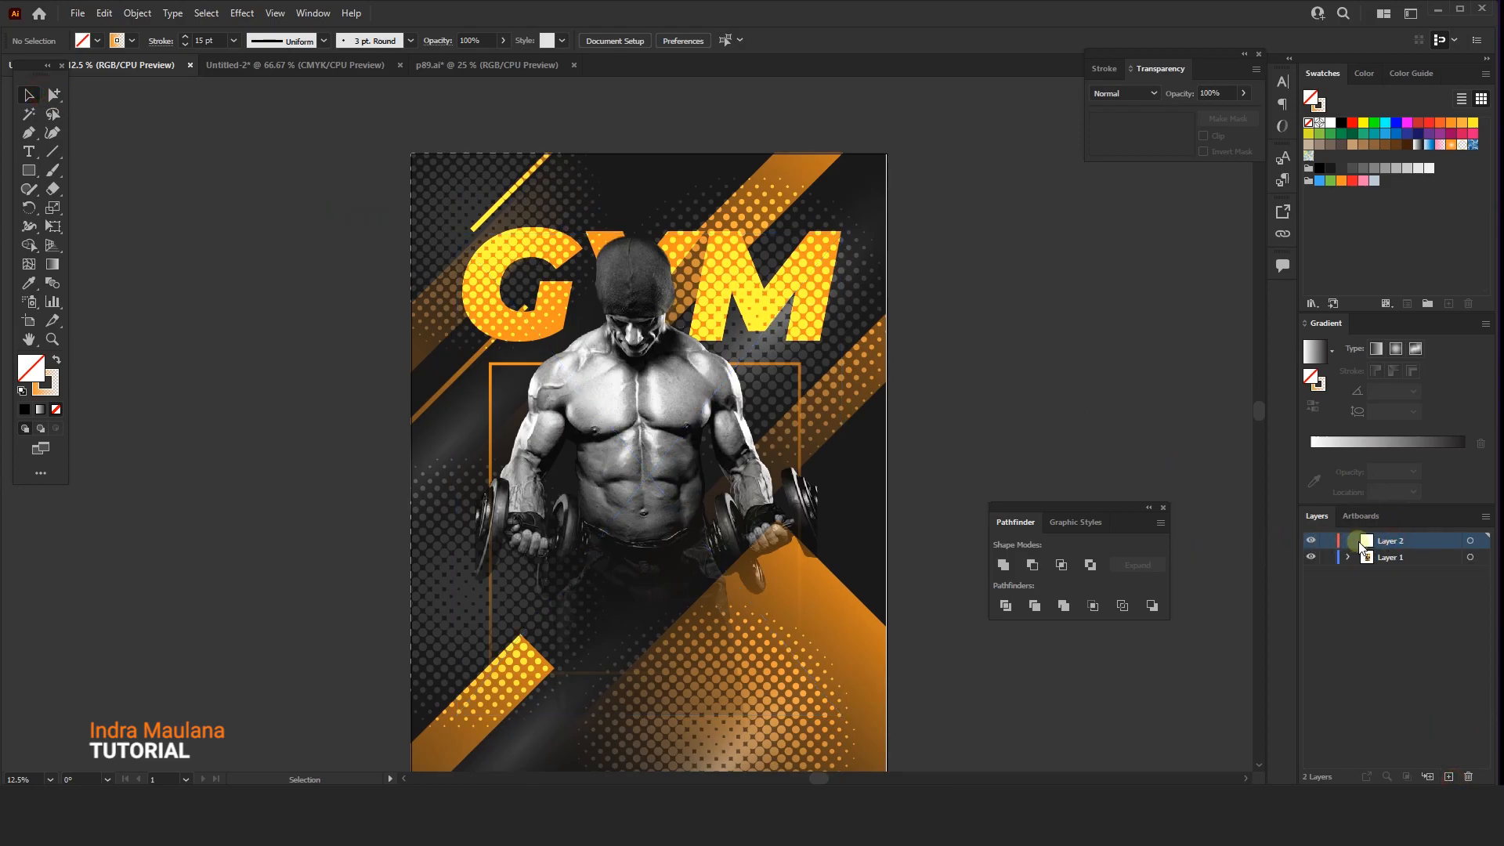
double_click(1390, 539)
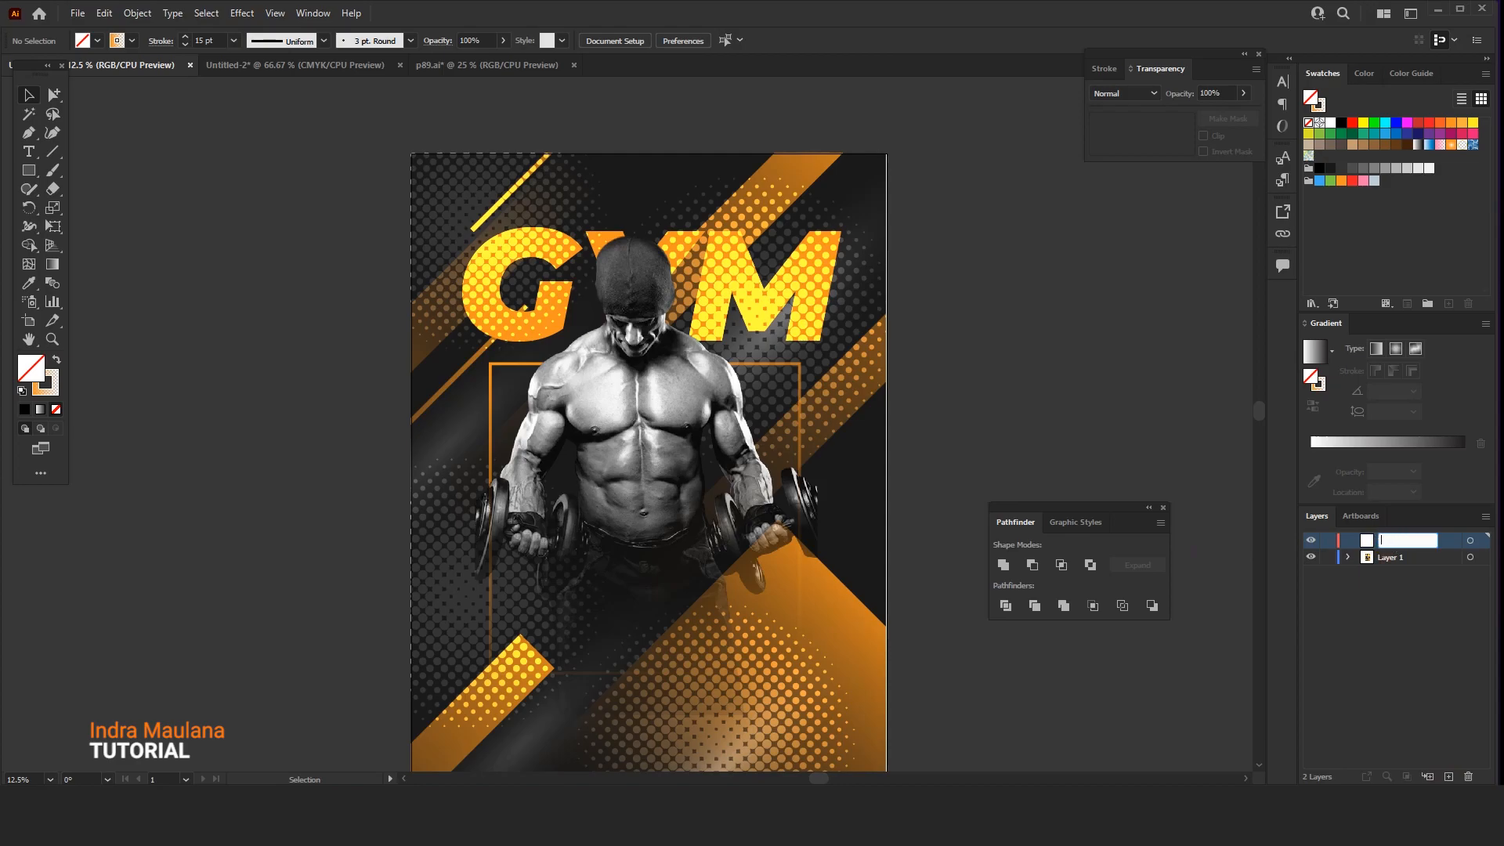
key(Return)
- Paste the prepared slogan, QR code and services group onto the text layer and enlarge it to about 2443 px wide
drag(972, 326, 943, 259)
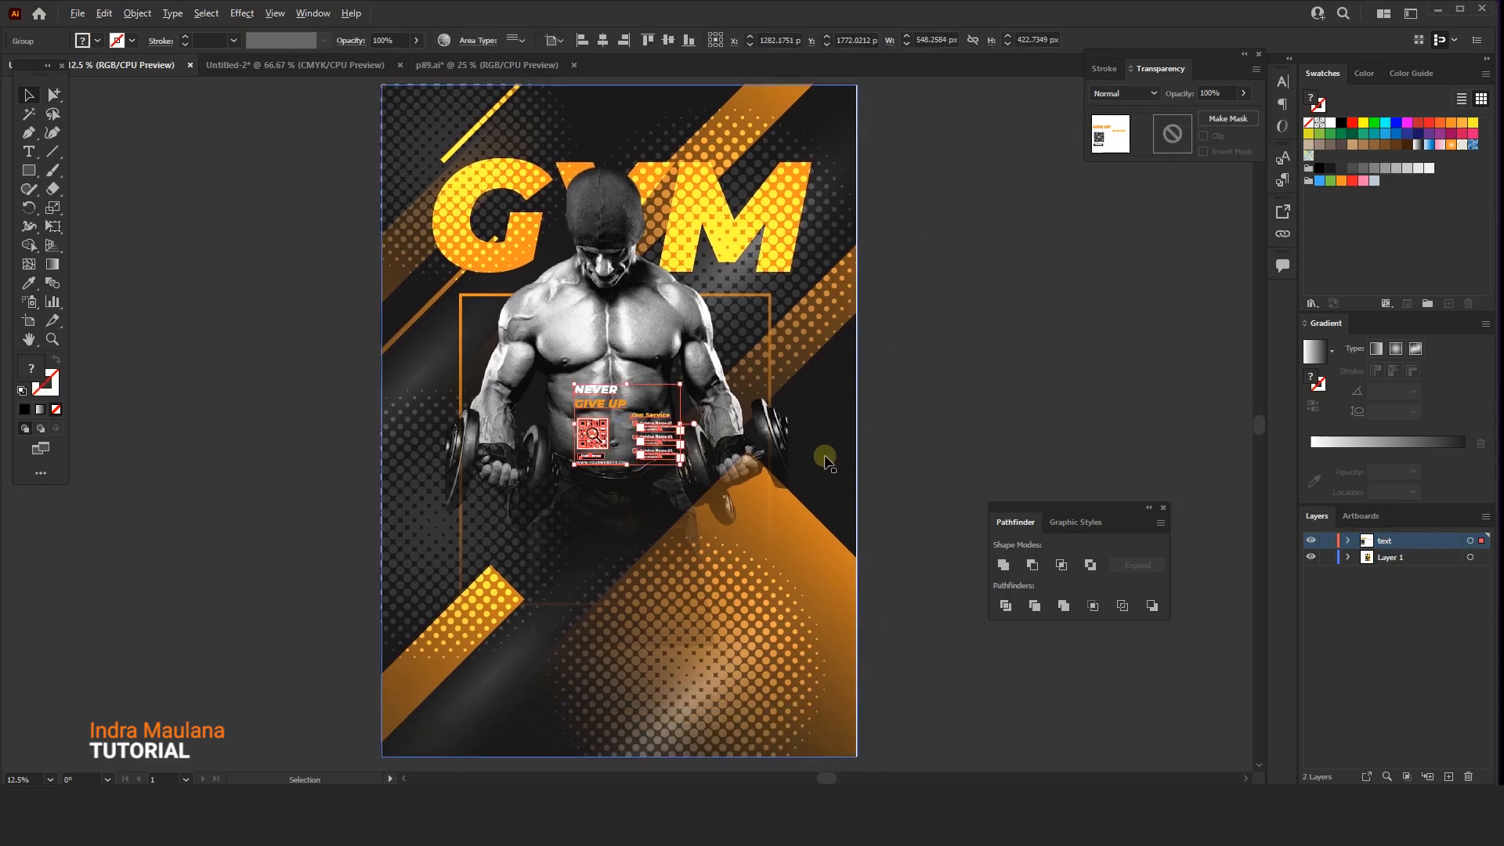
scroll(824, 454, down, 1)
drag(728, 462, 849, 597)
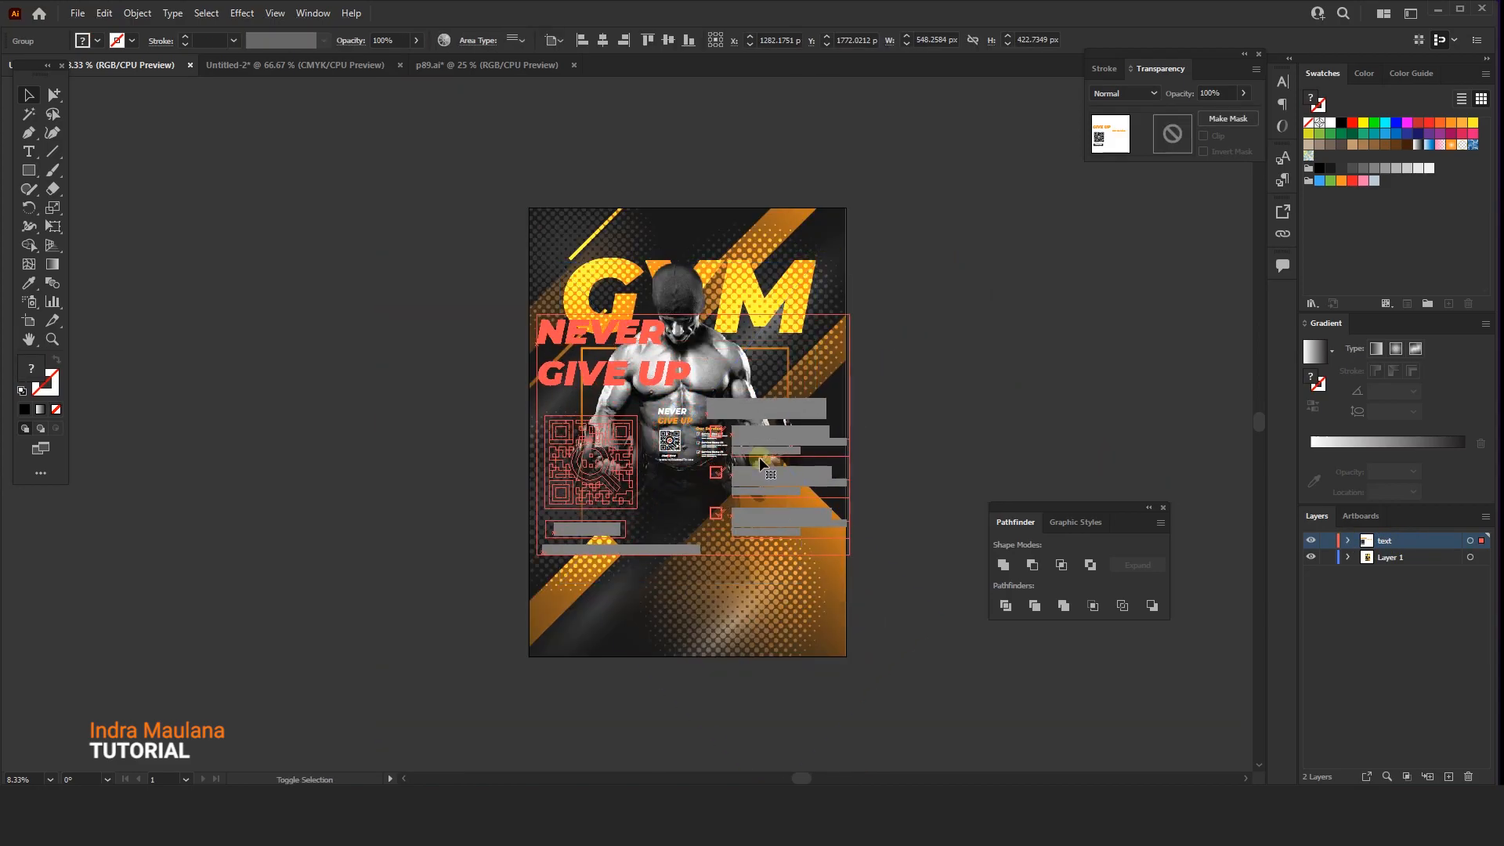
right_click(760, 462)
click(1091, 409)
click(563, 468)
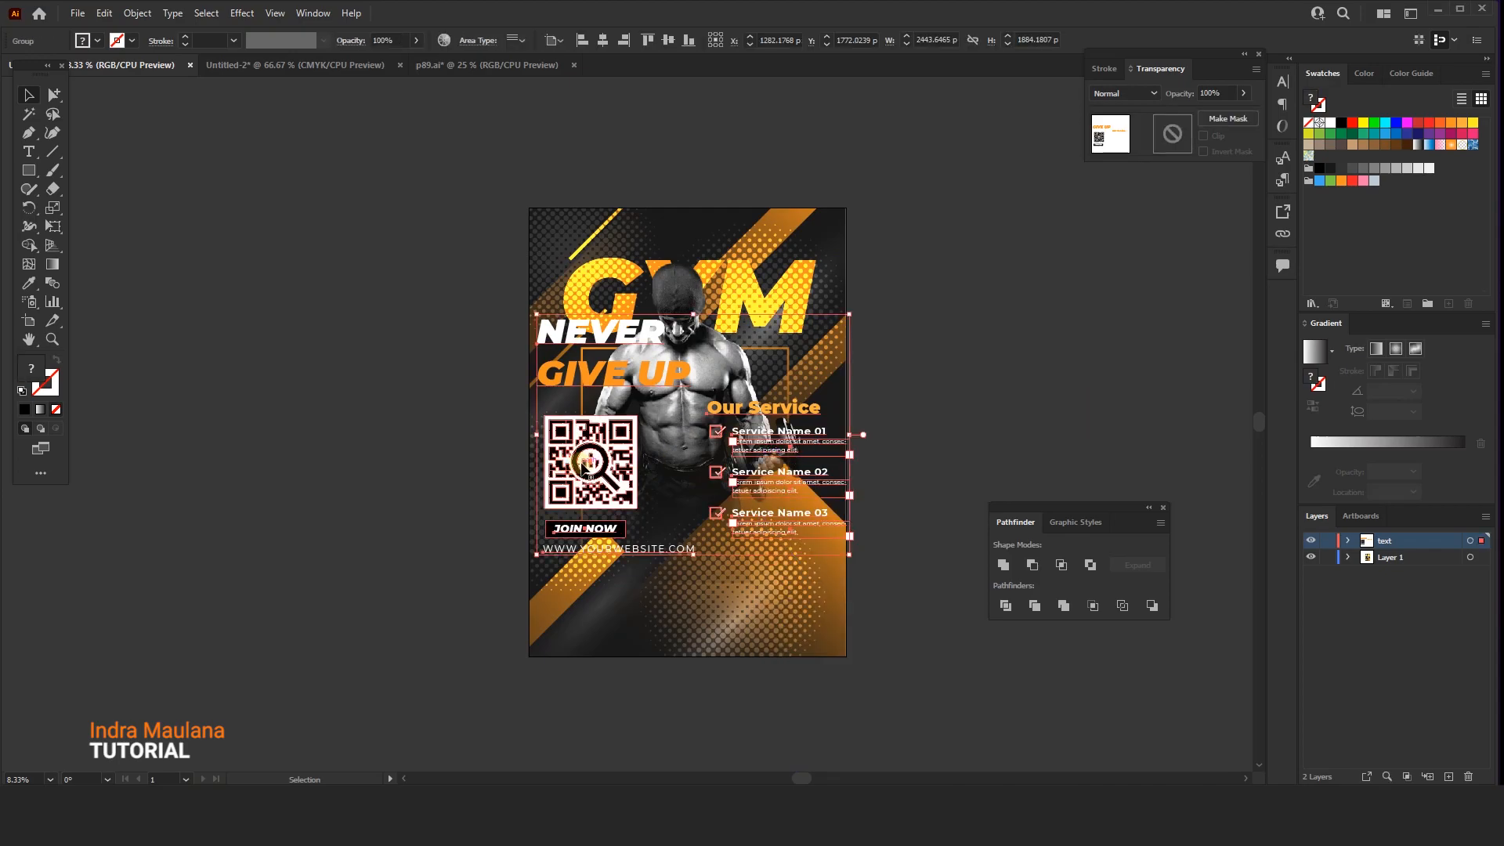
- Centre the text group horizontally, scaled down to 2200 px wide, and place it in the poster's lower half
click(603, 40)
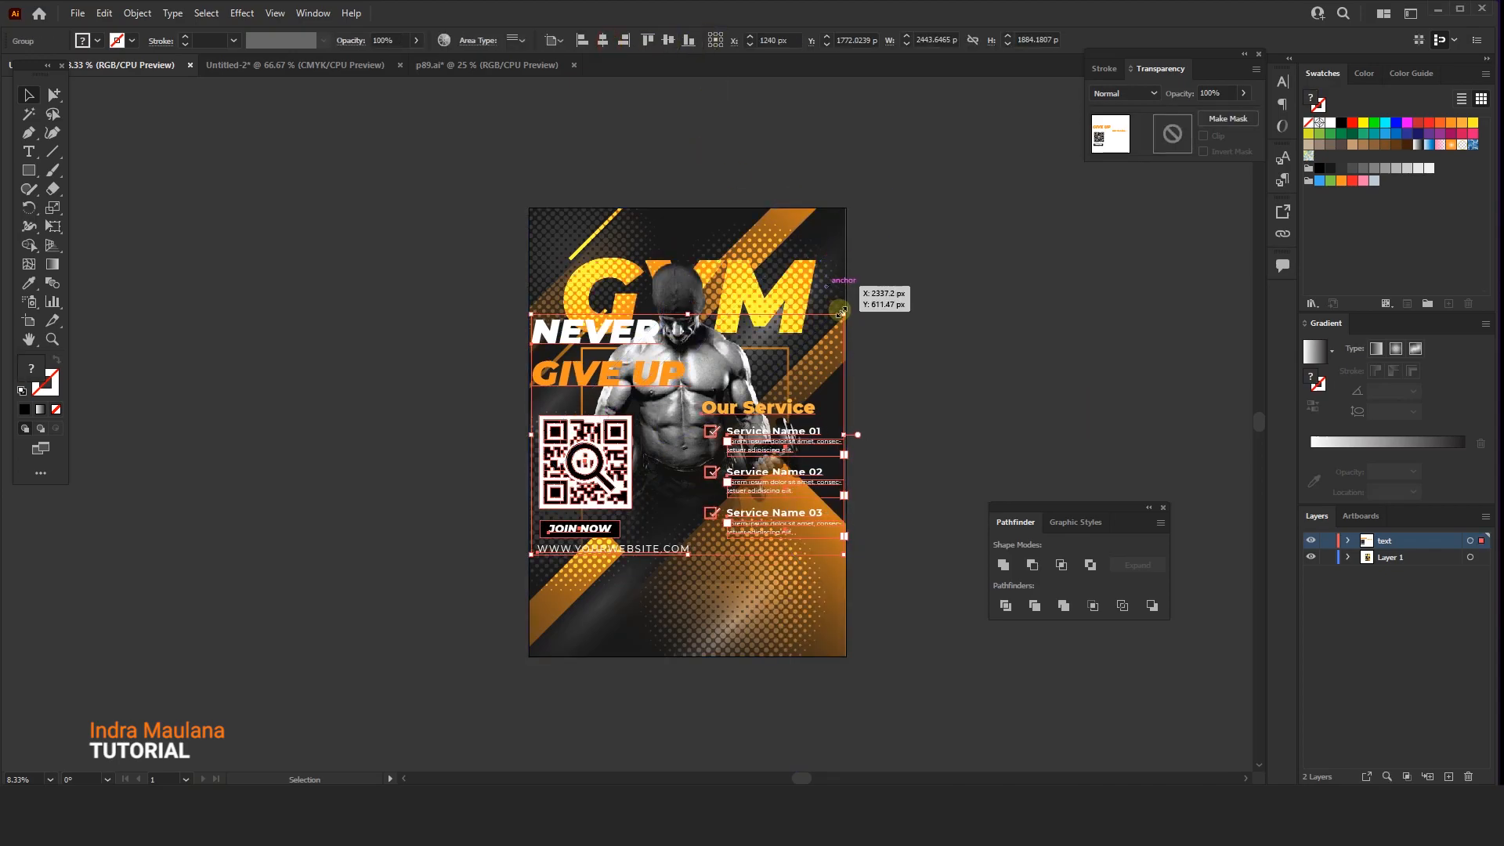
drag(844, 314, 828, 325)
drag(750, 417, 750, 506)
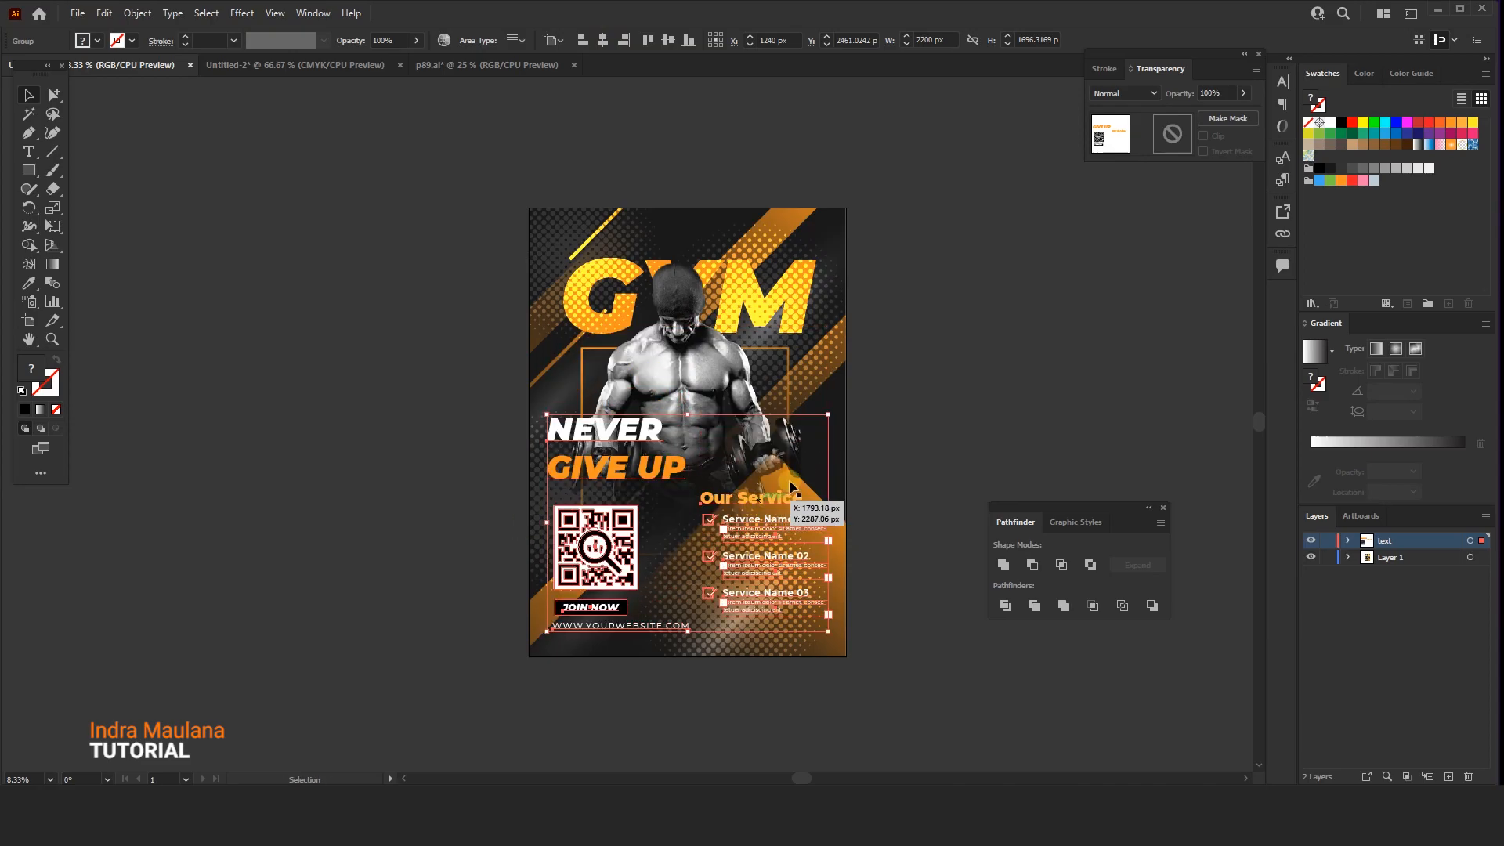
click(939, 356)
- Nudge the text group slightly down to a Y position of about 2471 px
drag(938, 356, 912, 319)
click(805, 497)
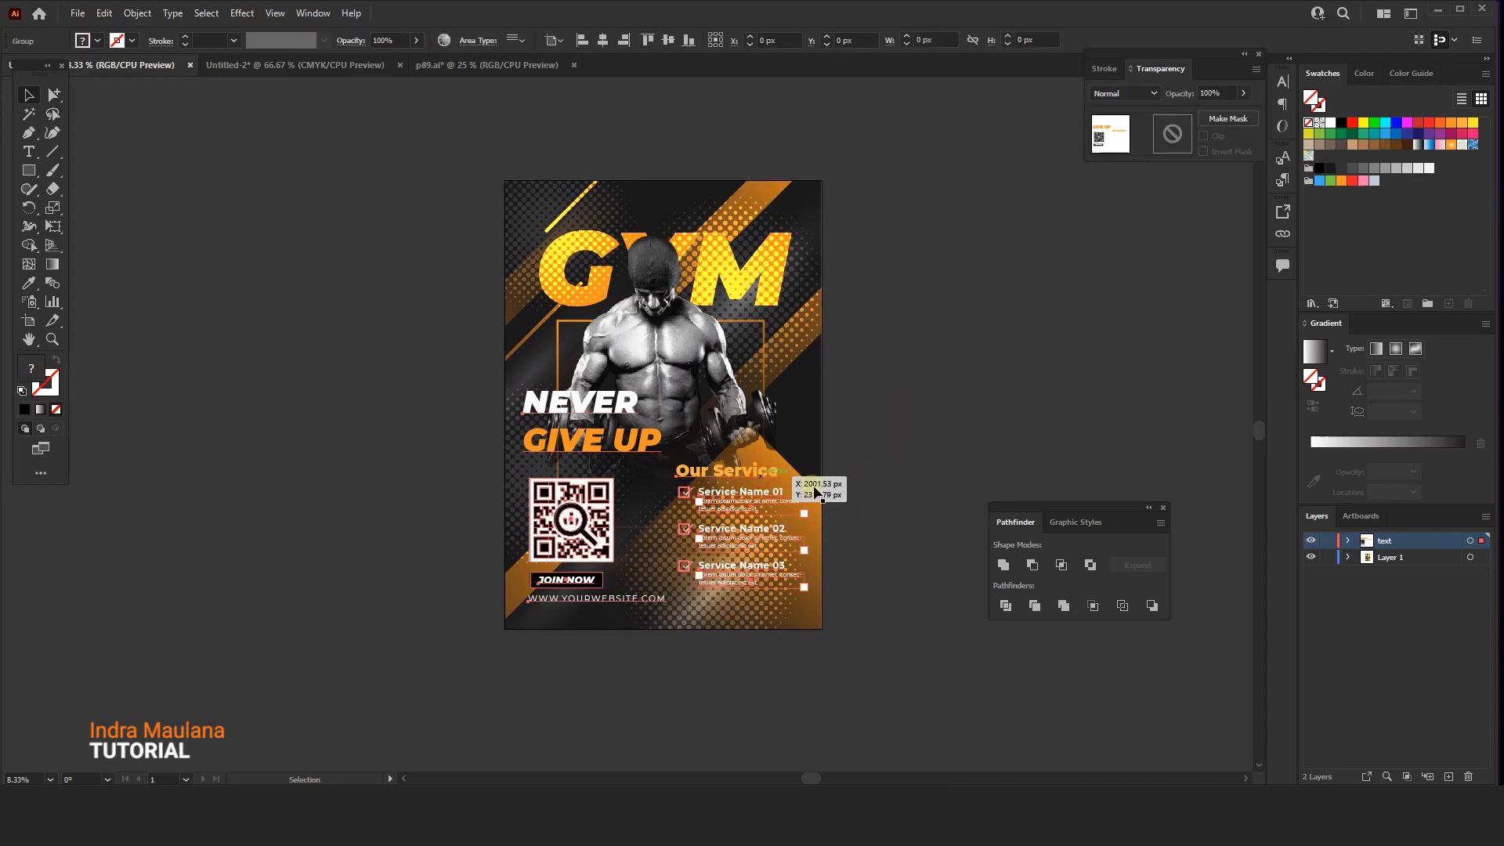
key(shift+Down)
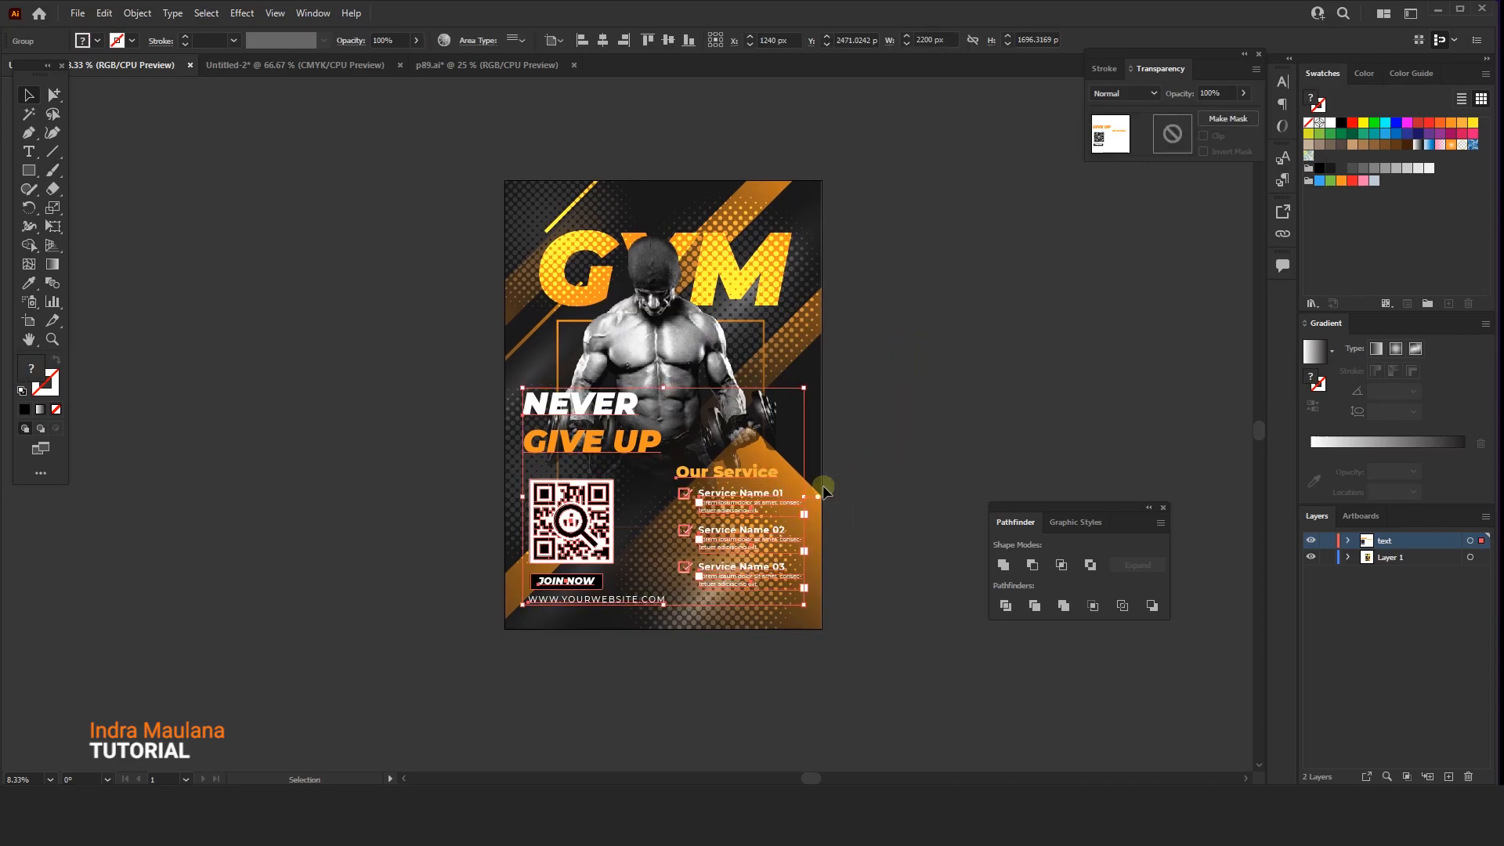
click(974, 412)
- Move the transparent colour stop of the large orange diamond's gradient to about 36% so the orange fades out sooner
scroll(901, 441, up, 1)
drag(896, 440, 914, 370)
click(53, 96)
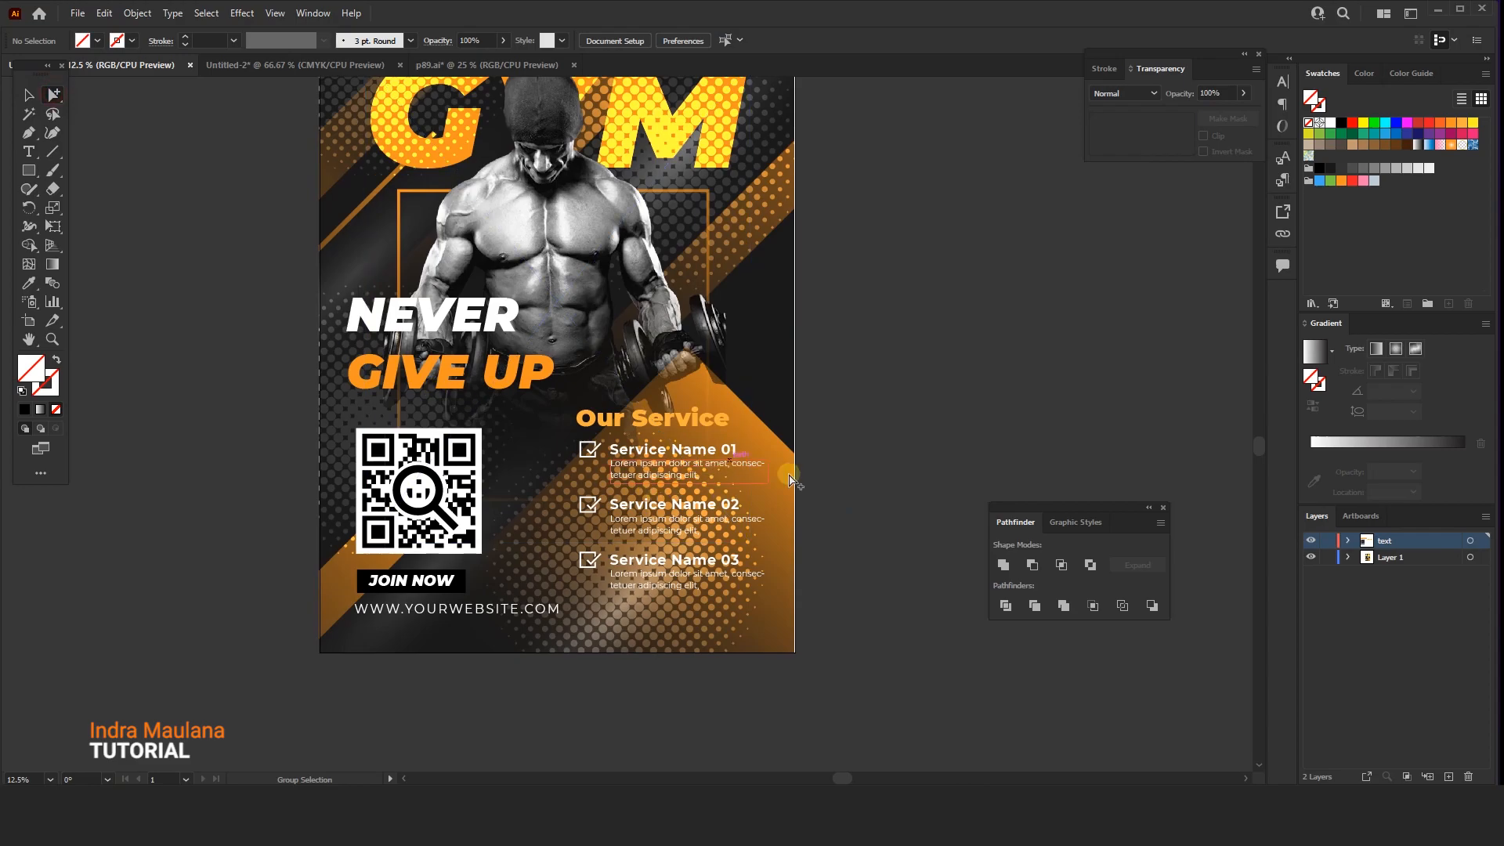
click(788, 464)
click(49, 265)
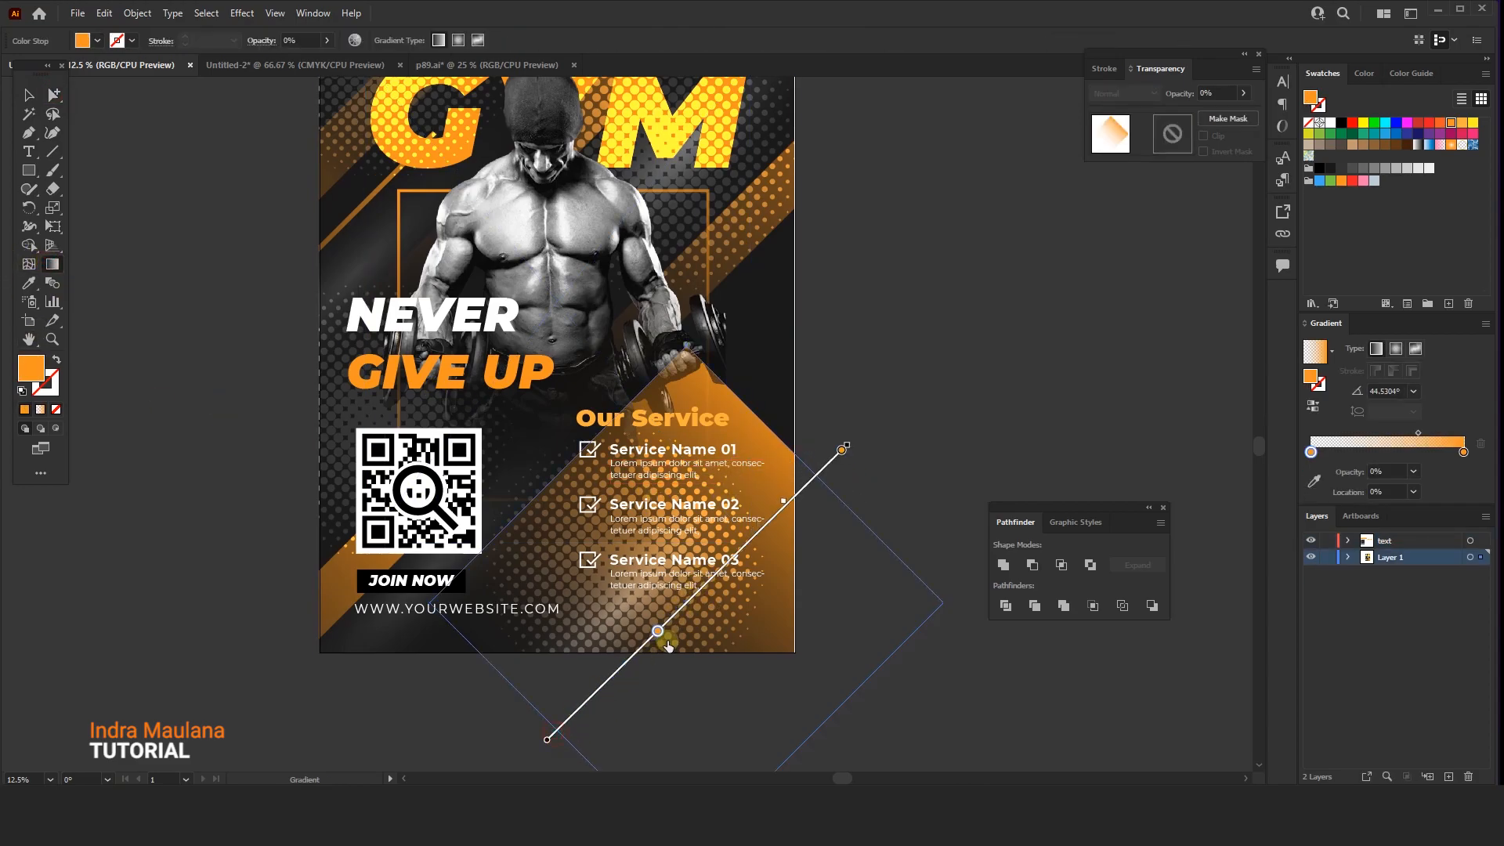
drag(553, 734, 667, 641)
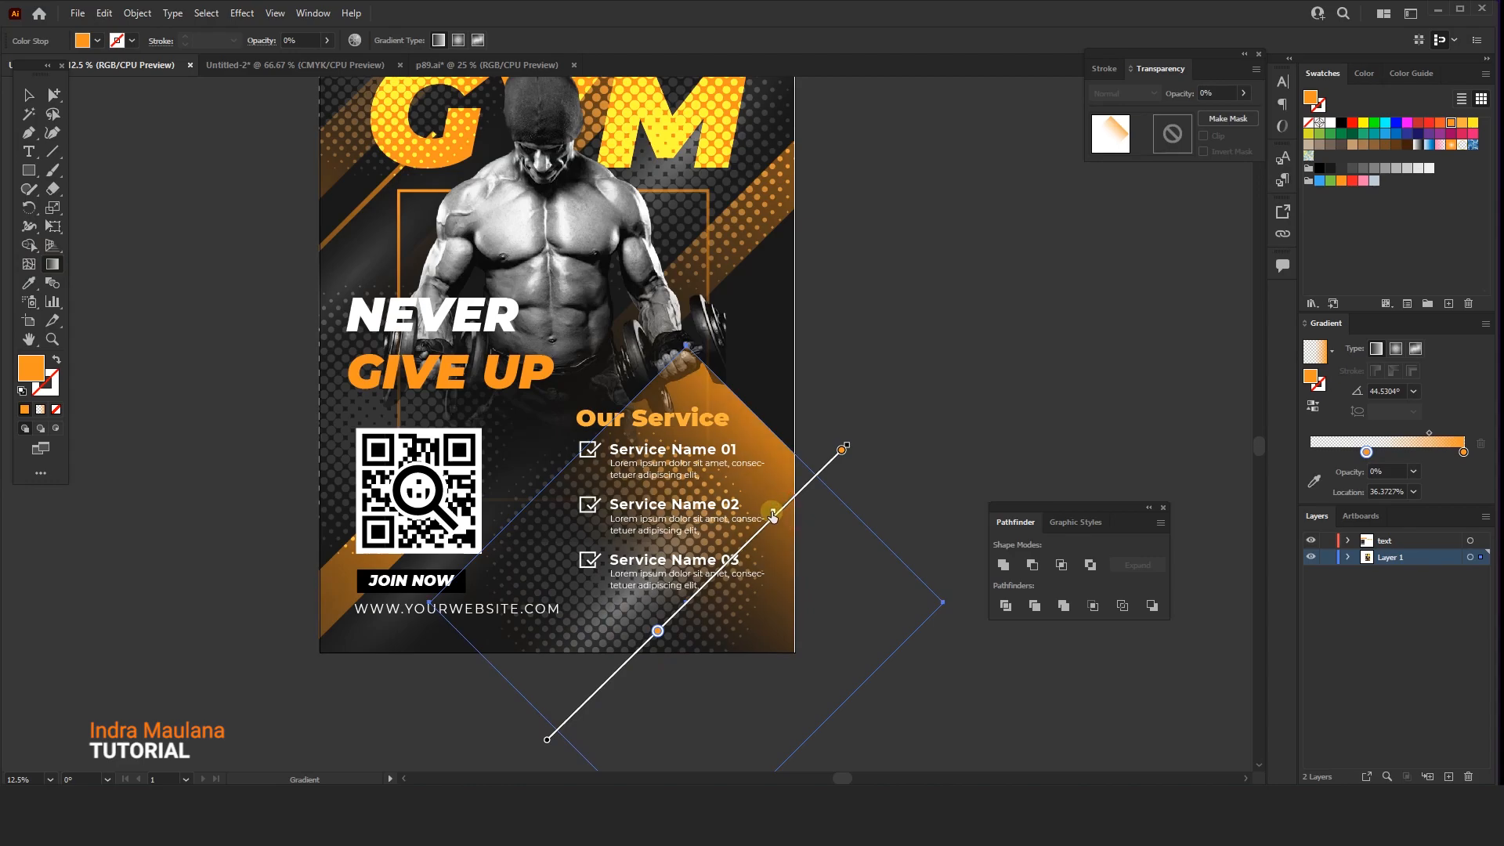
click(31, 94)
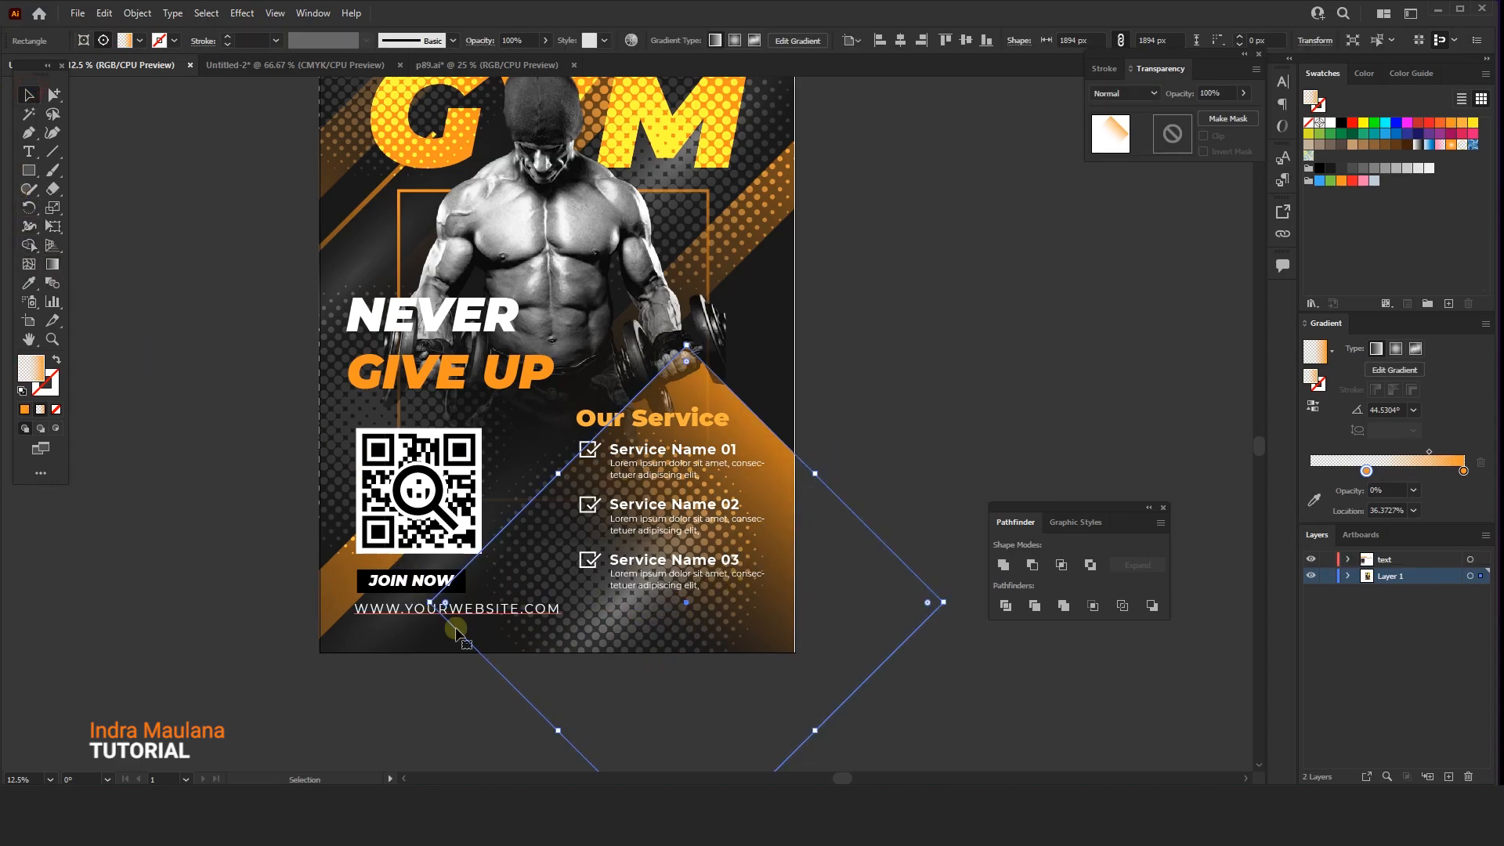
click(461, 717)
click(546, 612)
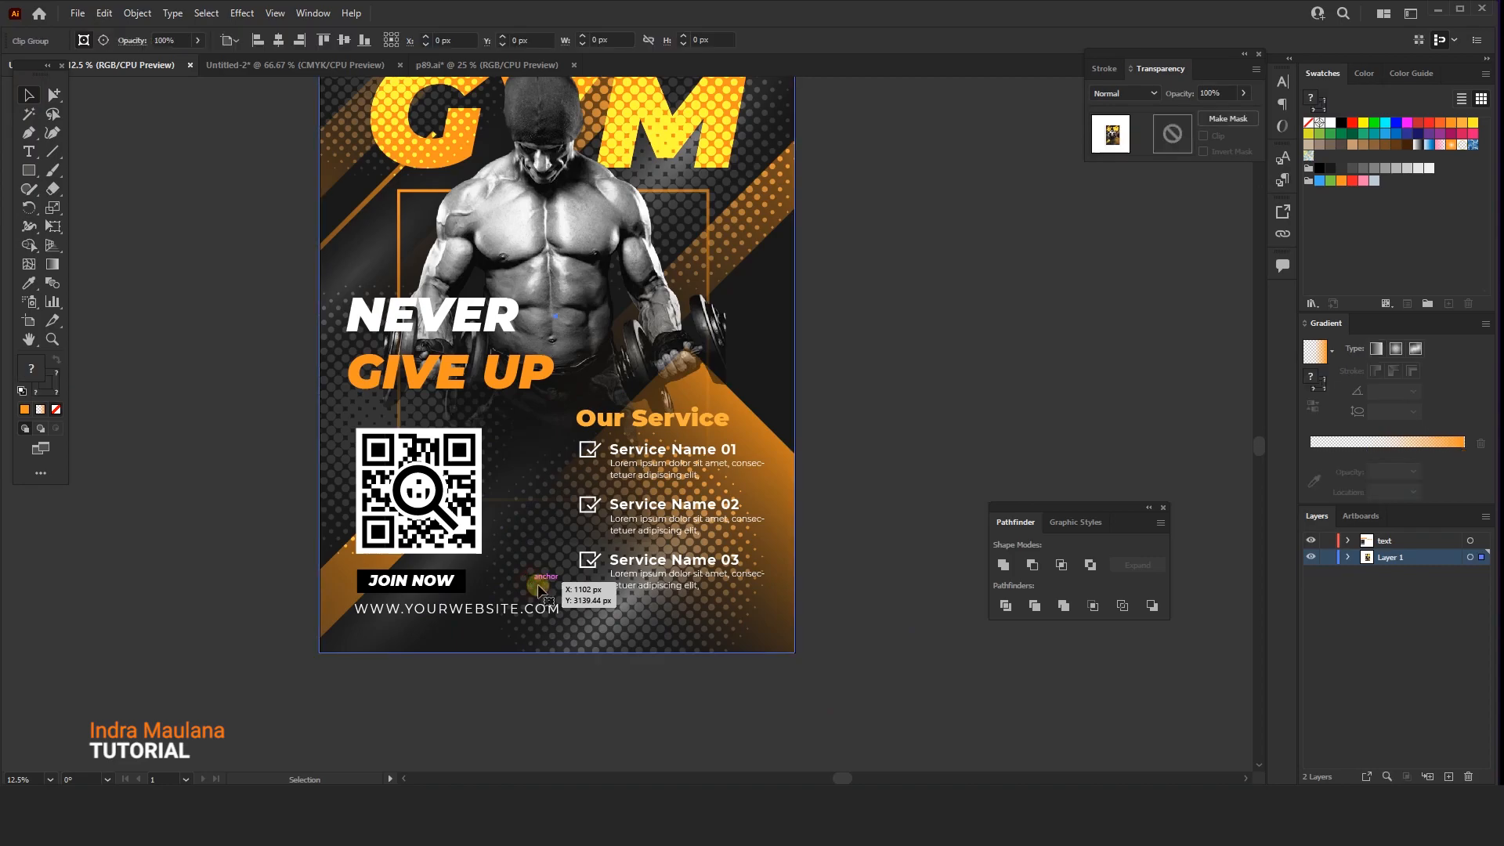
- Nudge the white soft-light ellipse inside the clip group, crossing the poster's lower-right corner, further right and slightly down
click(50, 98)
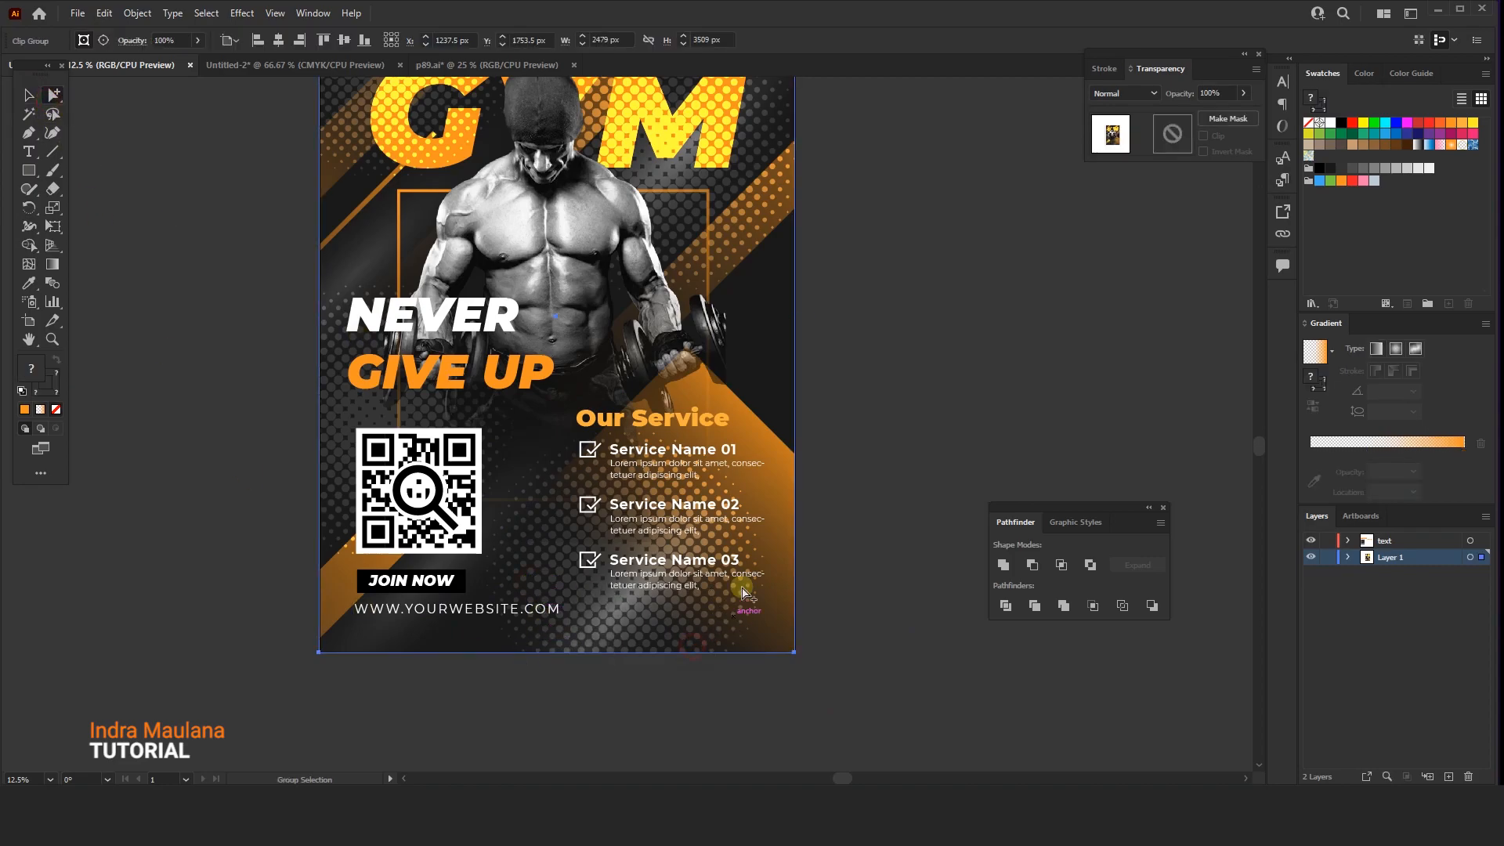
click(776, 468)
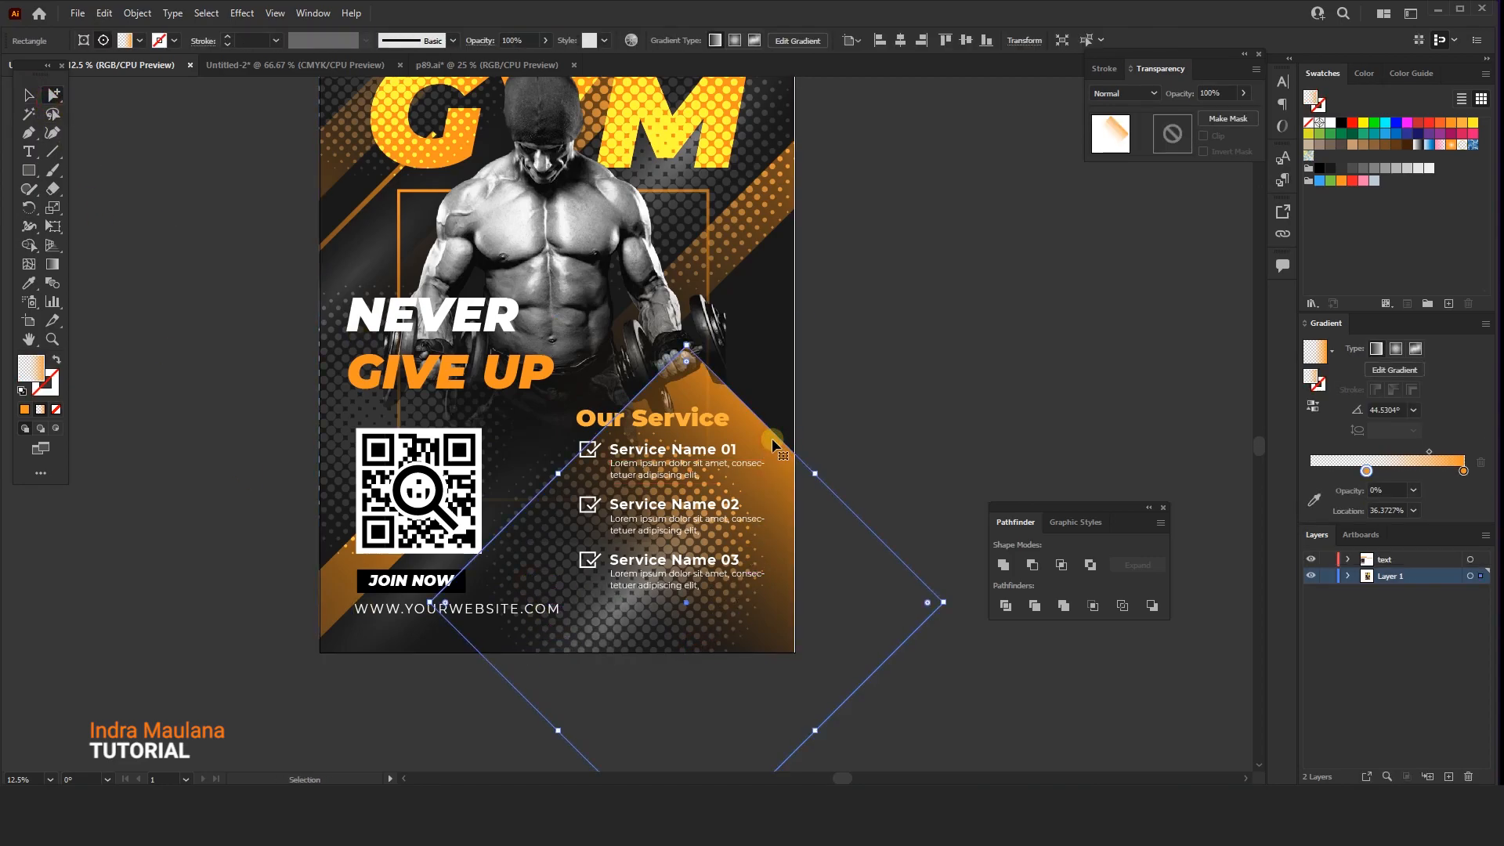
click(671, 619)
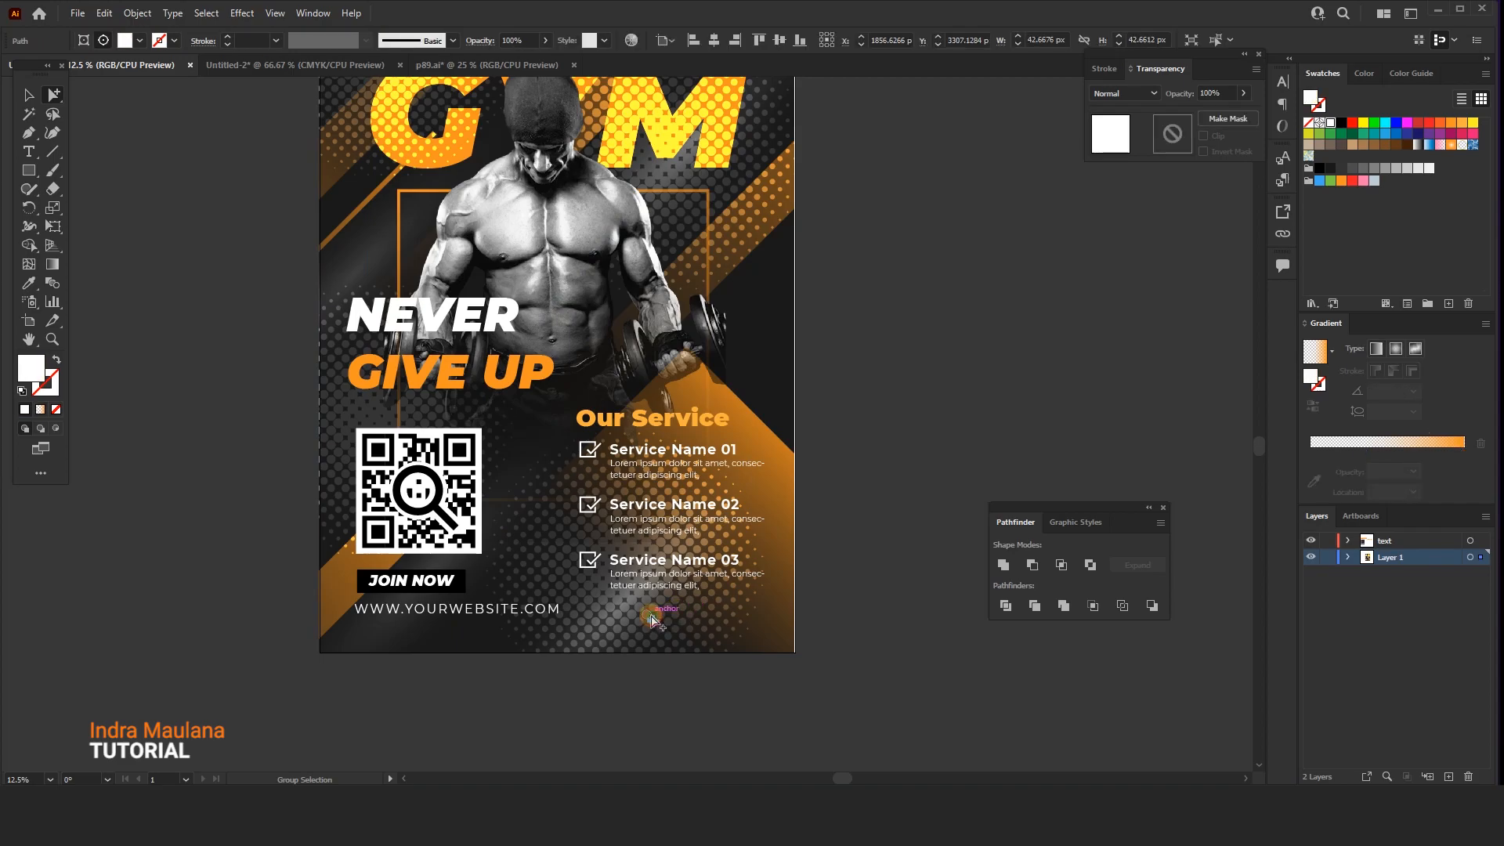
click(565, 653)
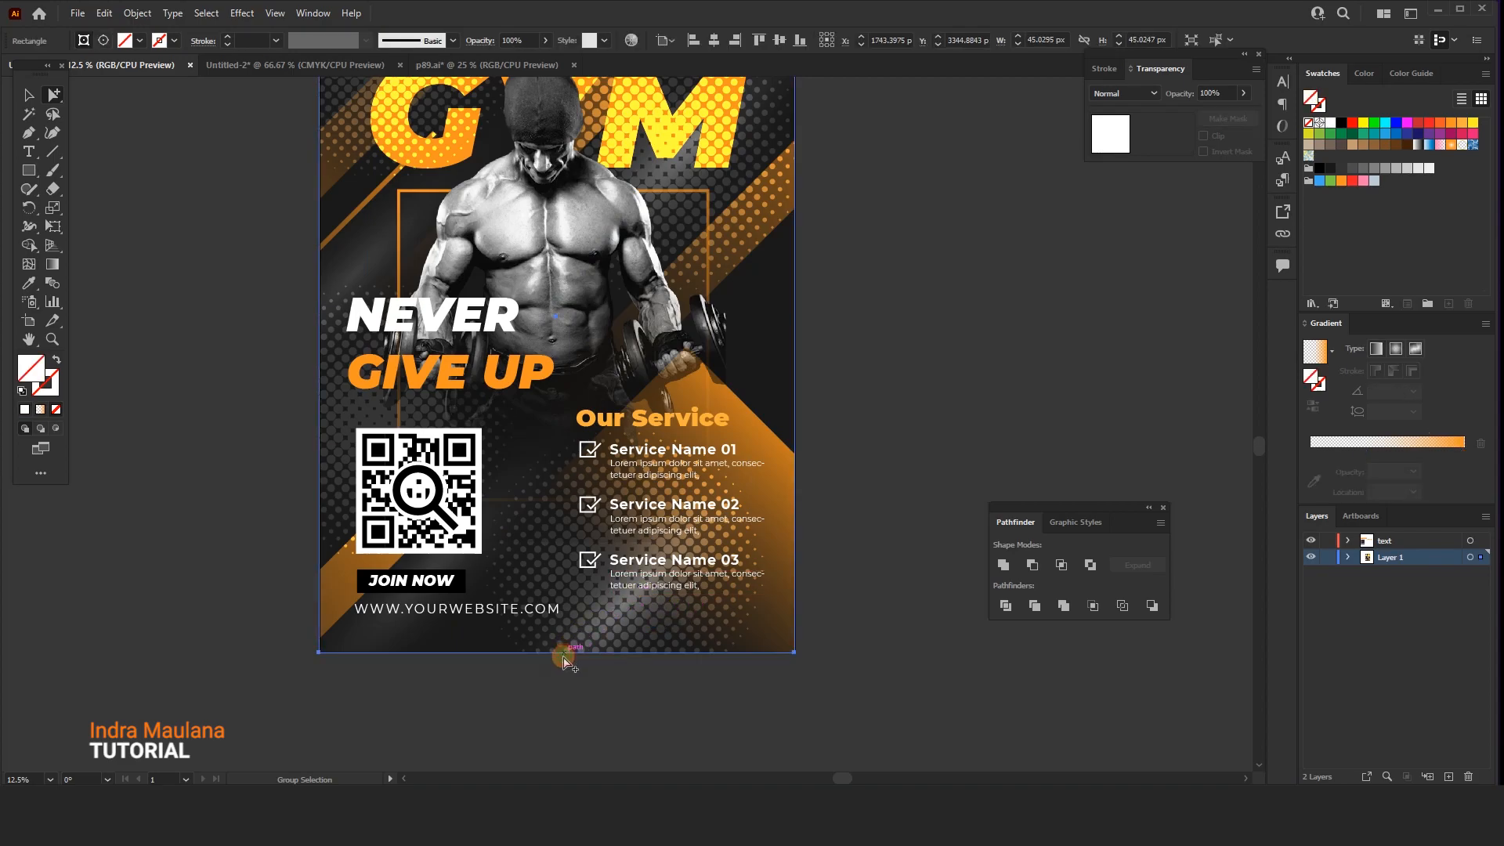
key(ctrl+y)
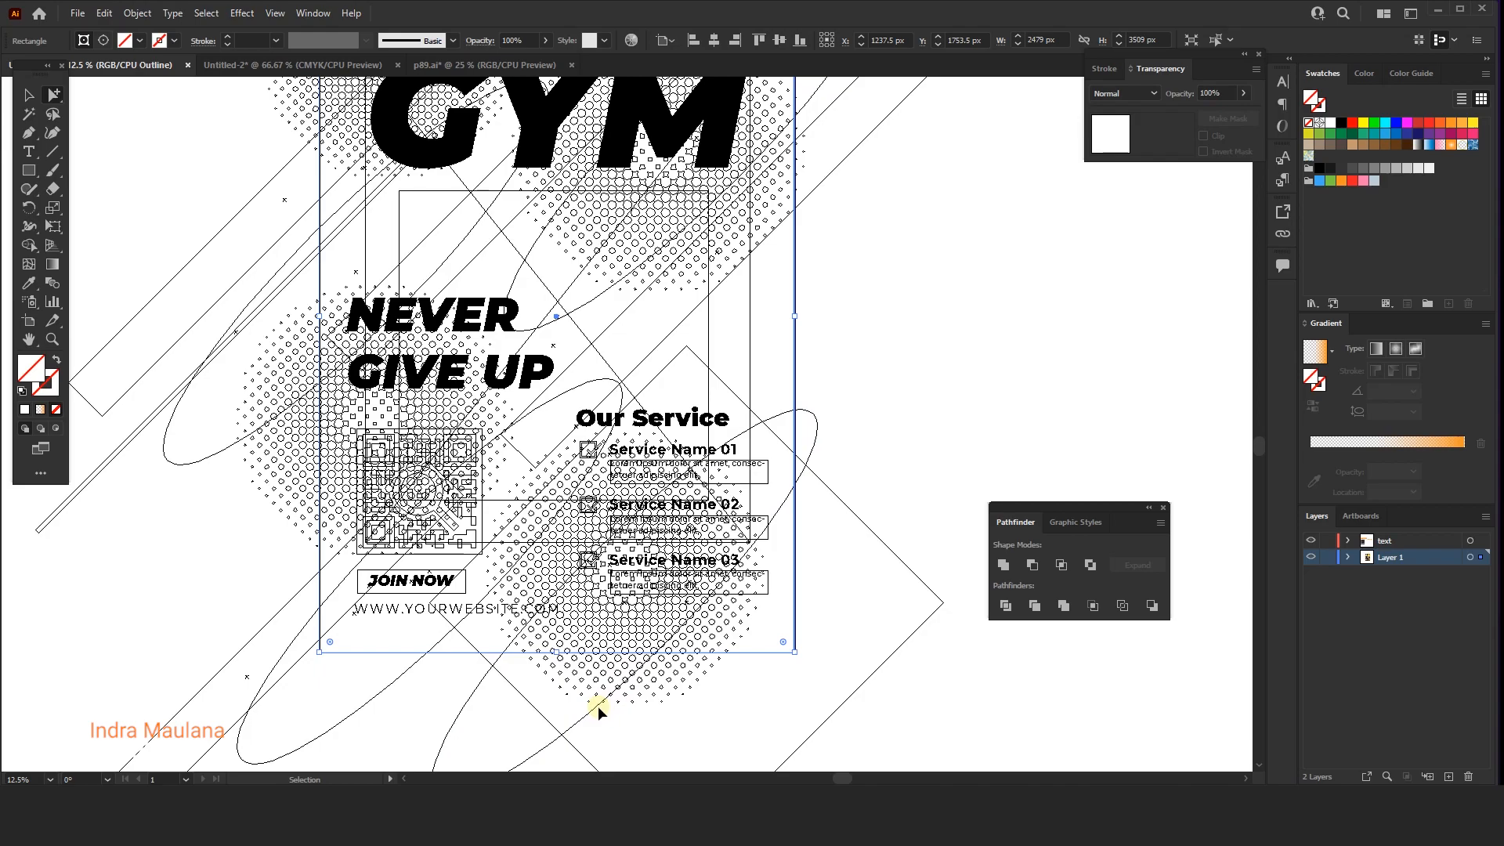
click(594, 705)
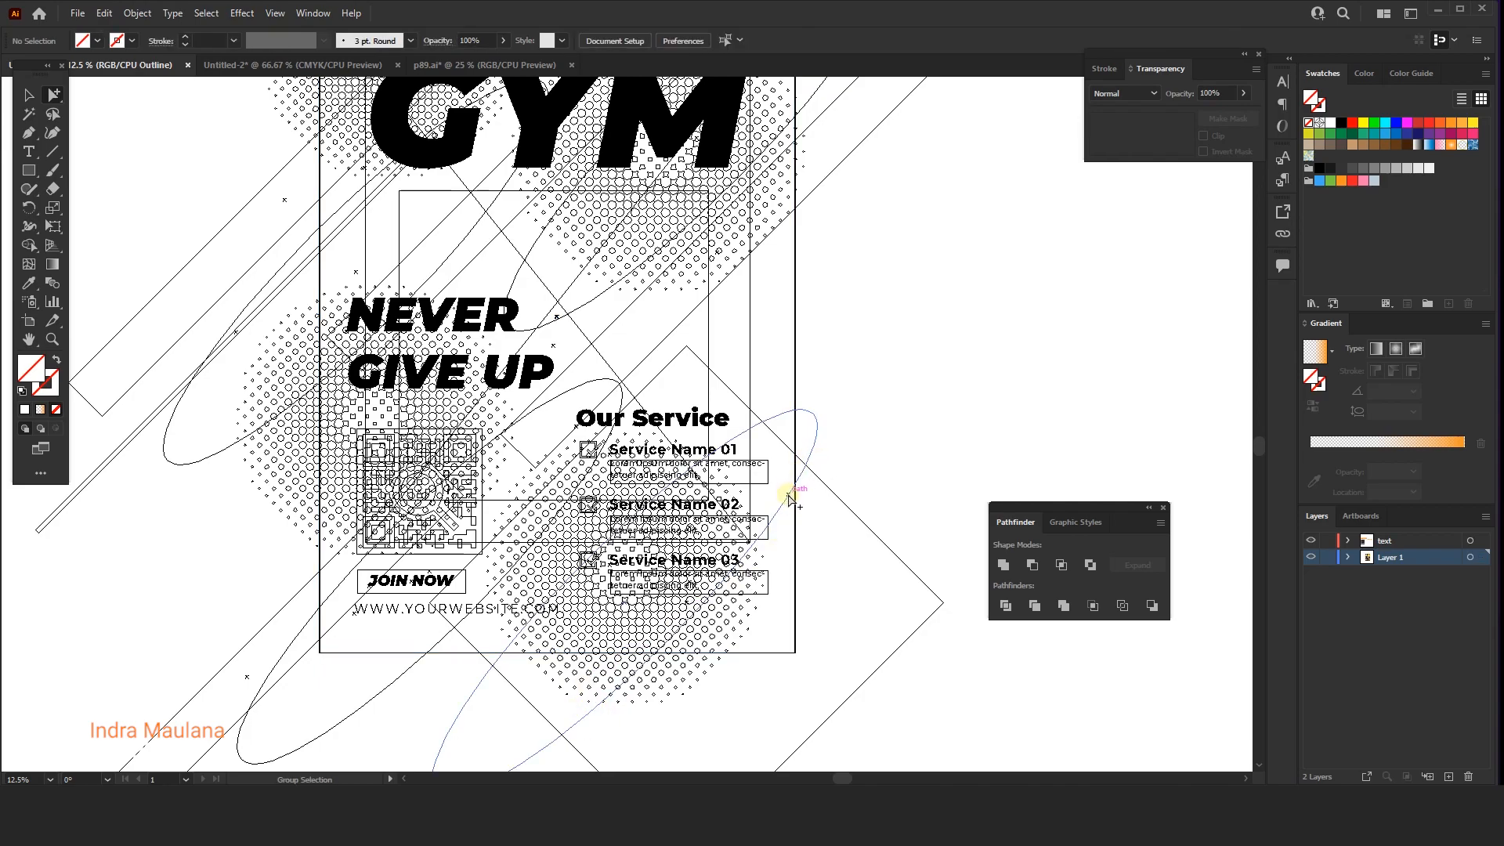
click(789, 489)
key(ctrl+y)
click(29, 95)
scroll(589, 661, down, 3)
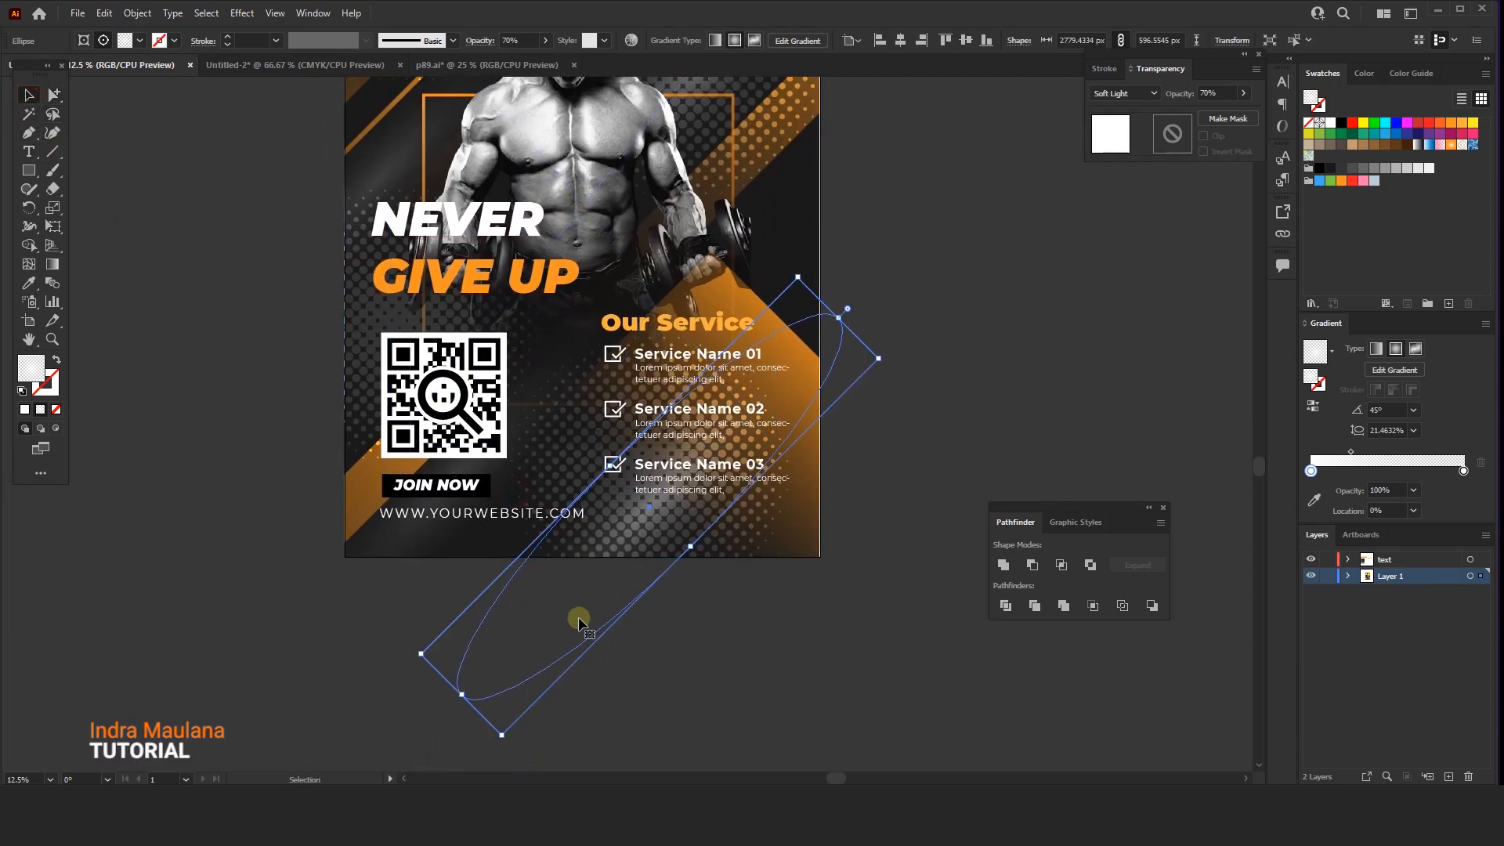
key(shift+Right)
key(shift+Right)
key(shift+Right)
key(shift+Right)
key(shift+Right)
key(shift+Down)
key(shift+Down)
key(shift+Down)
key(shift+Down)
key(shift+Down)
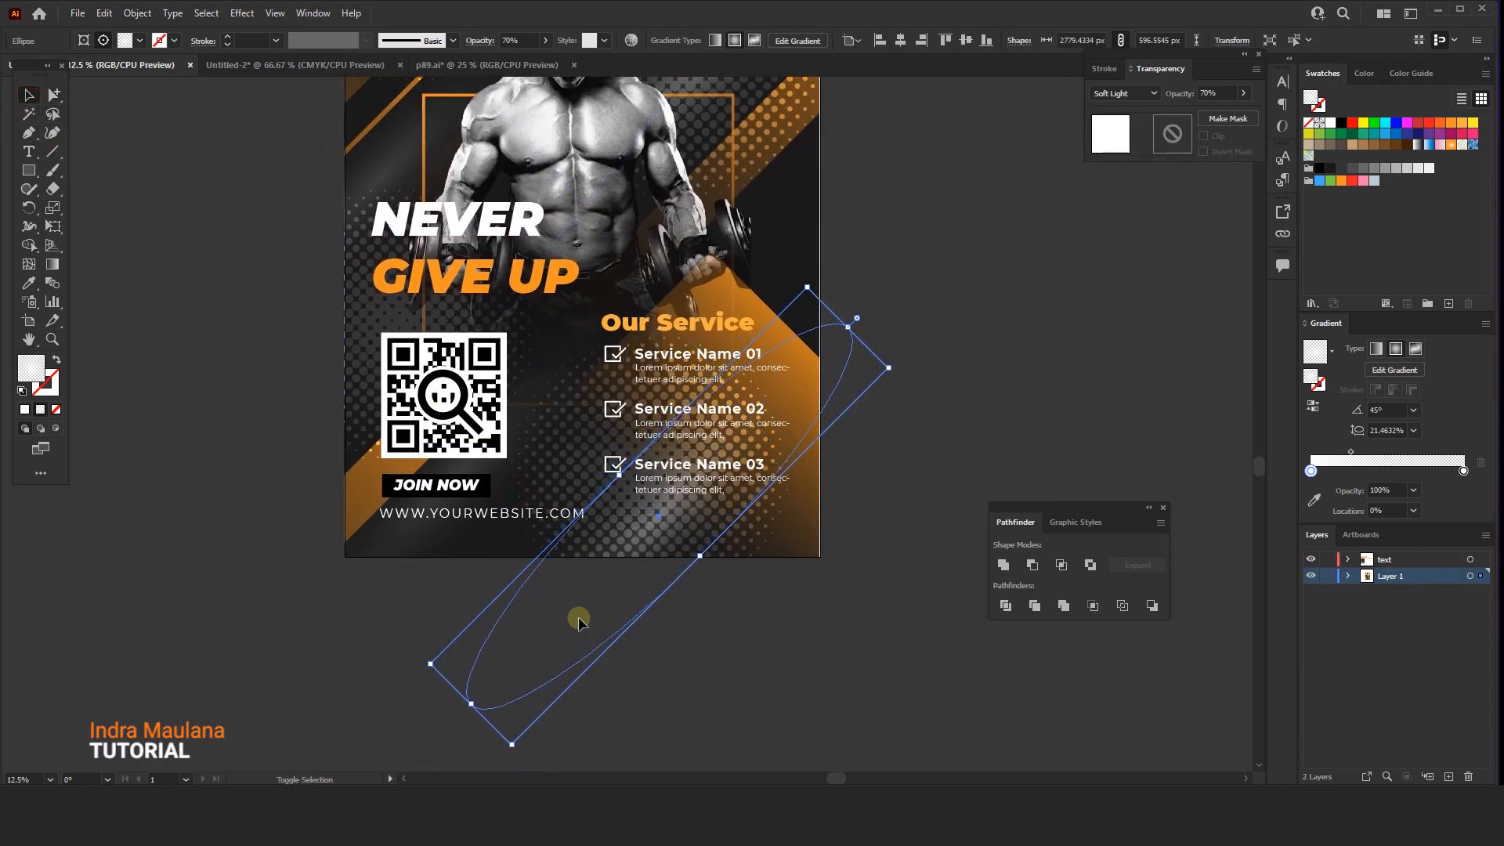
key(shift+Right)
key(shift+Right)
key(shift+Right)
key(shift+Right)
key(shift+Right)
key(shift+Right)
key(shift+Right)
key(shift+Right)
key(shift+Right)
key(shift+Right)
key(shift+Right)
key(shift+Right)
key(shift+Right)
key(shift+Right)
key(shift+Down)
key(shift+Down)
key(shift+Down)
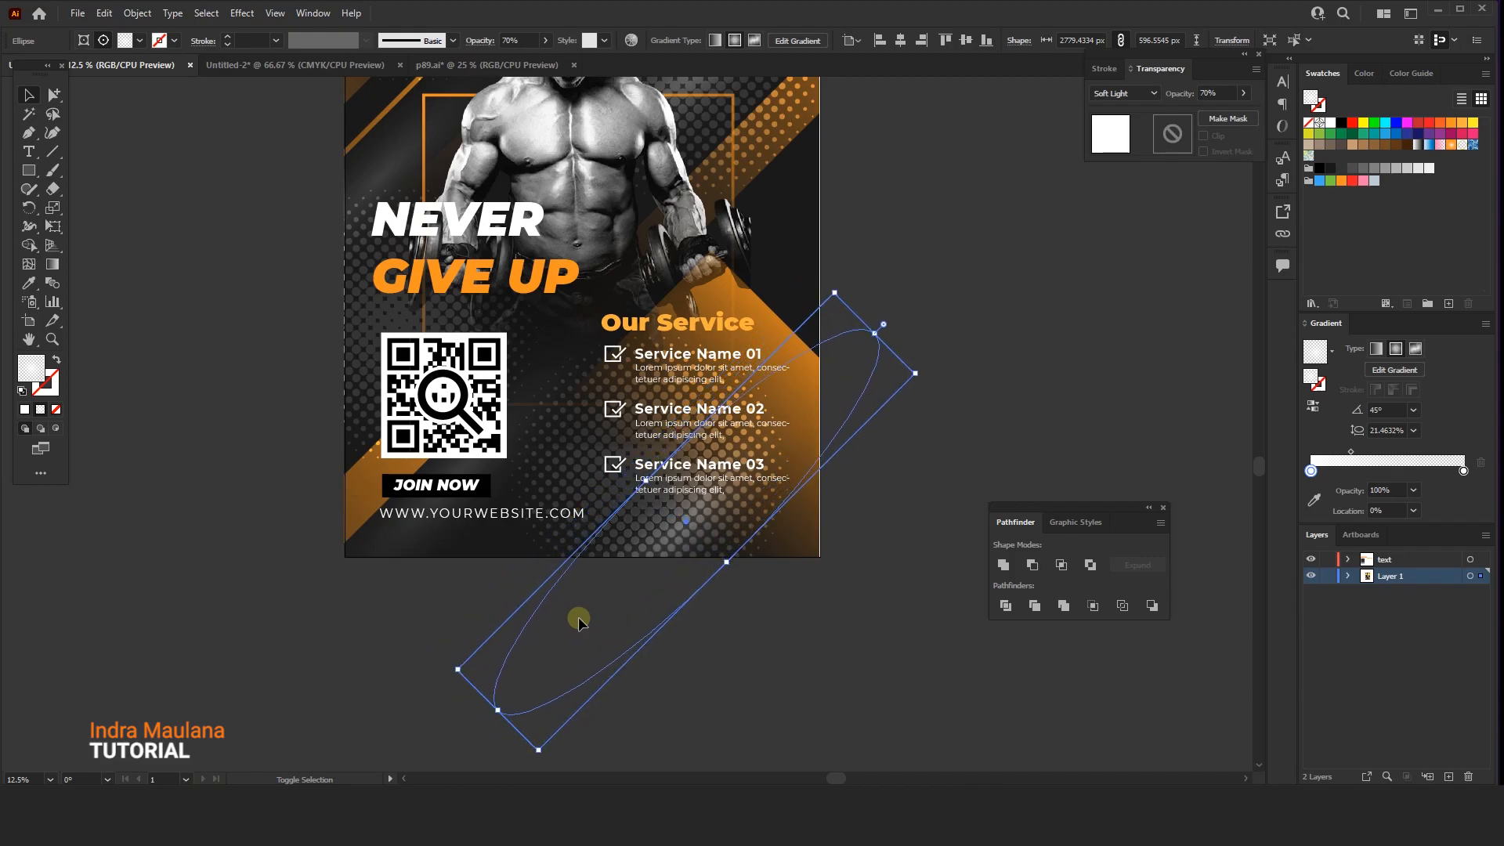
click(836, 561)
- Hide the artboards to review the whole poster on a plain white canvas
drag(927, 279, 907, 477)
scroll(909, 476, down, 1)
drag(907, 393, 902, 359)
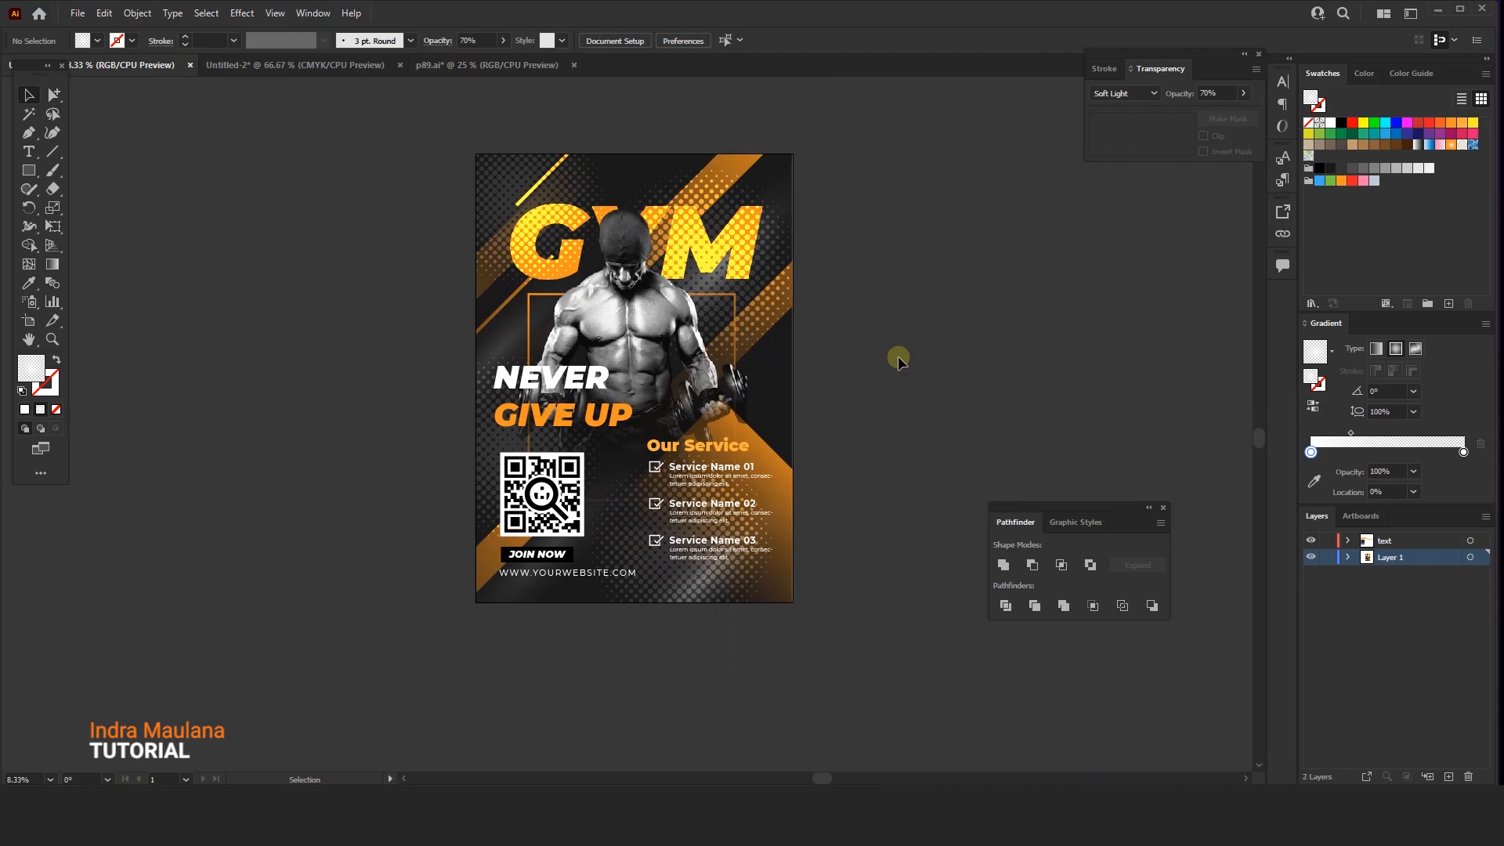
scroll(898, 355, down, 1)
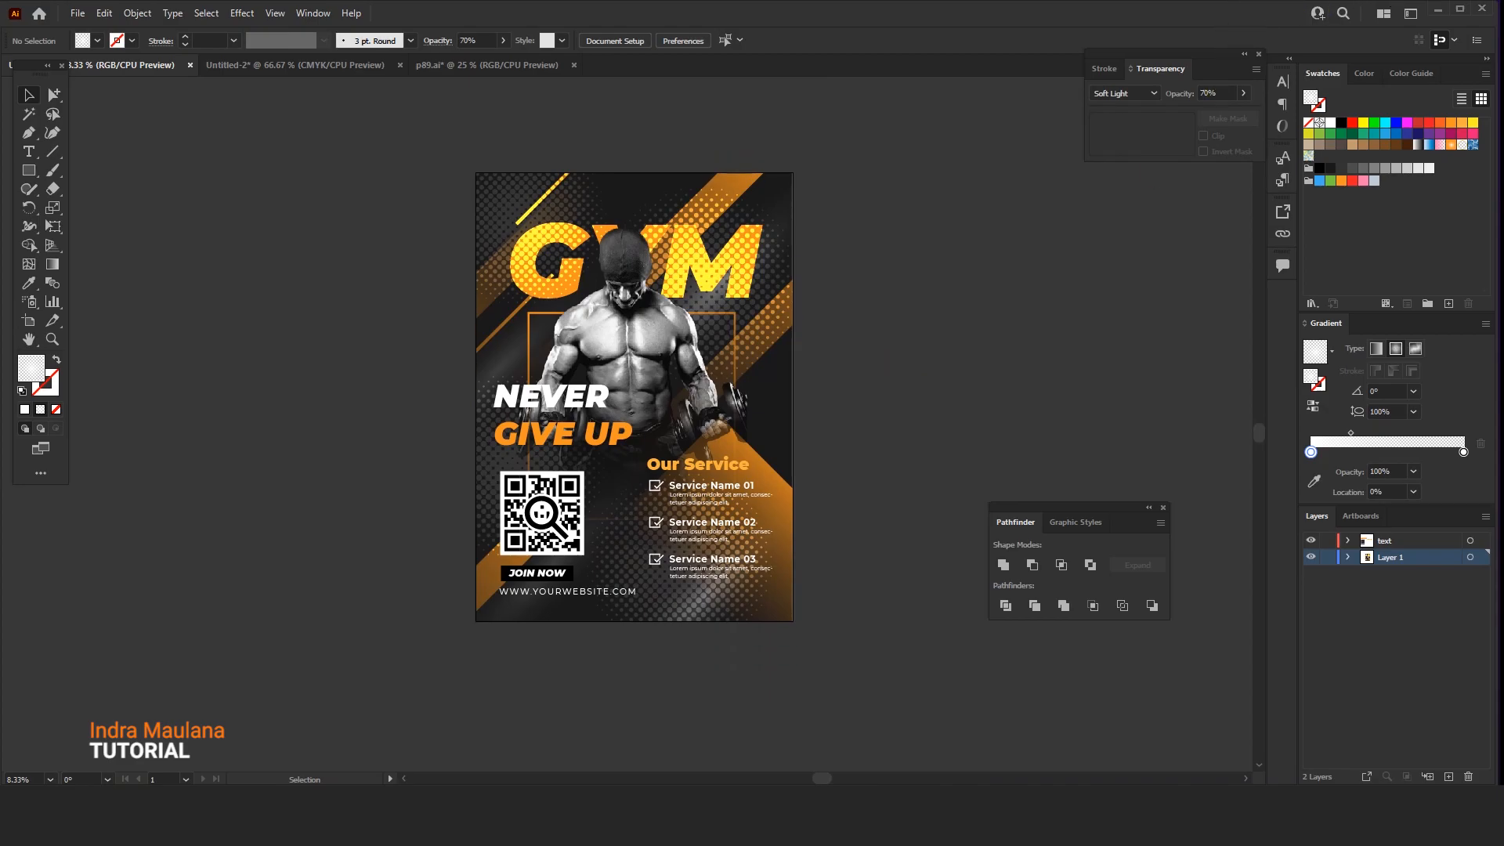
key(ctrl+shift+h)
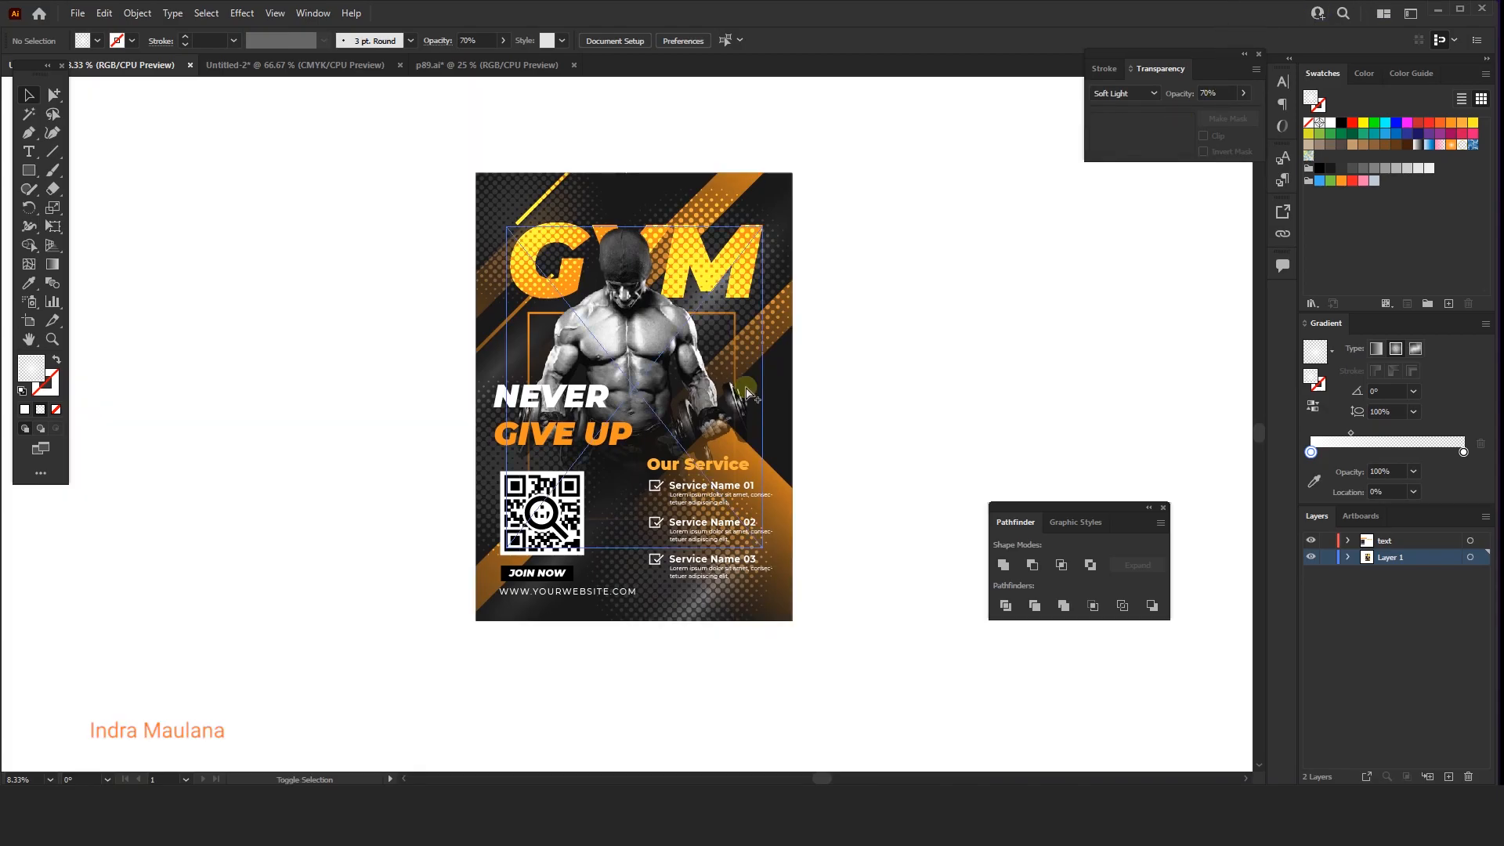